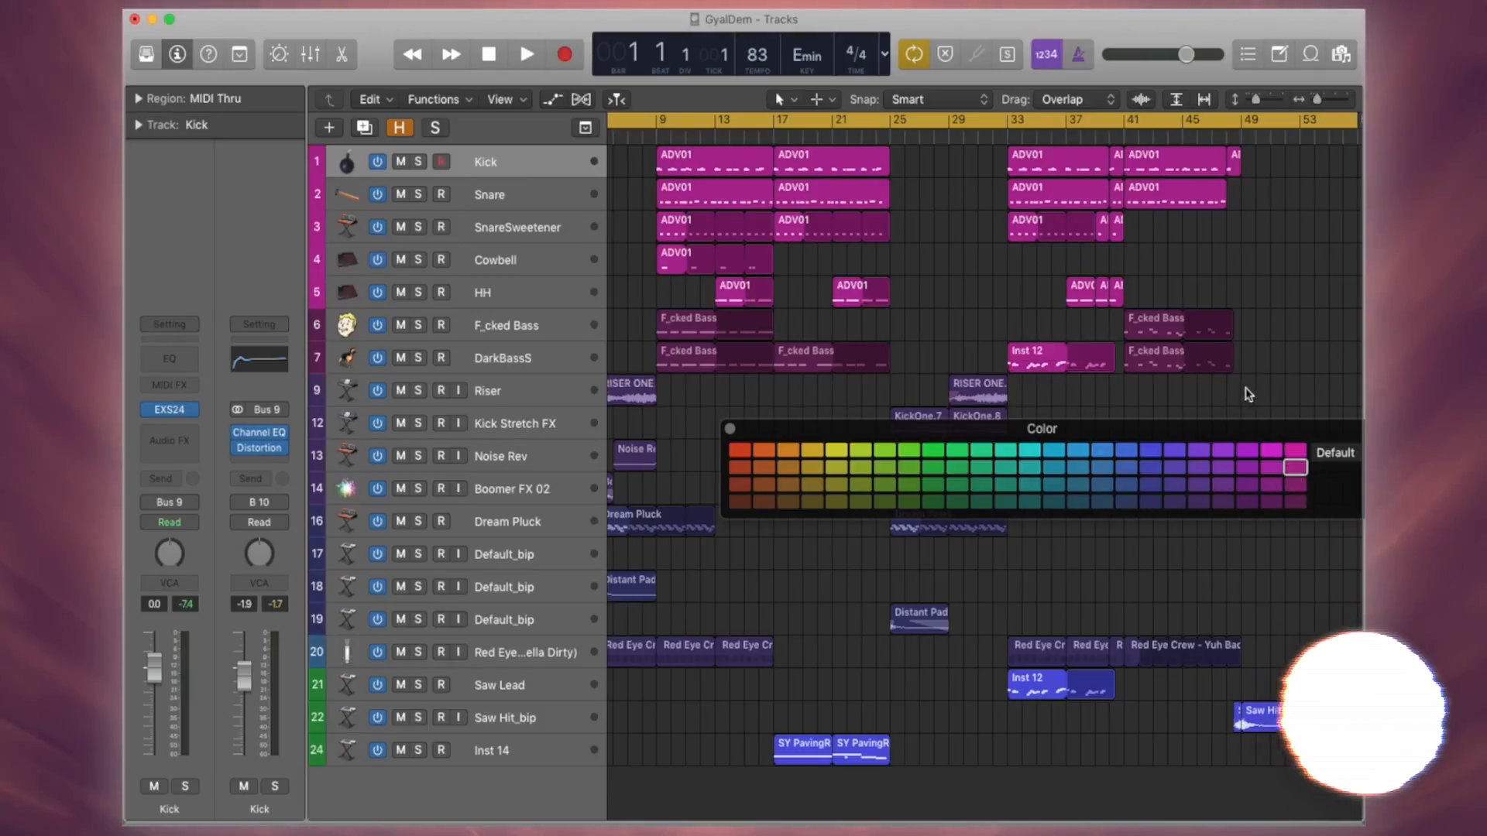
# Step: Close the Color palette and look over the full arrangement from bar 1 to the later sections
pyautogui.hscroll(-5, 1249, 395)
pyautogui.click(730, 430)
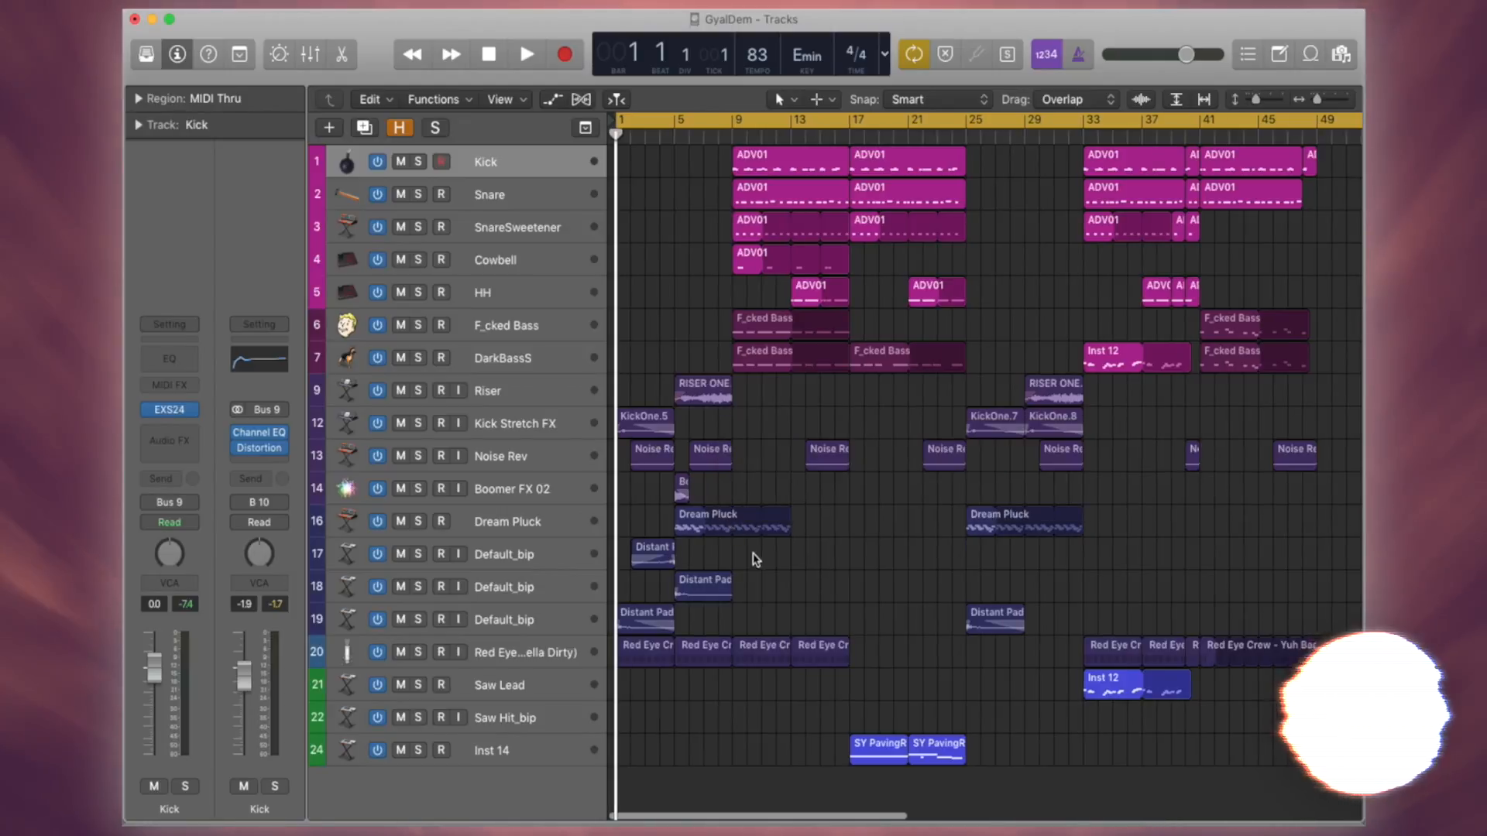
pyautogui.scroll(4, 763, 553)
pyautogui.scroll(-4, 763, 553)
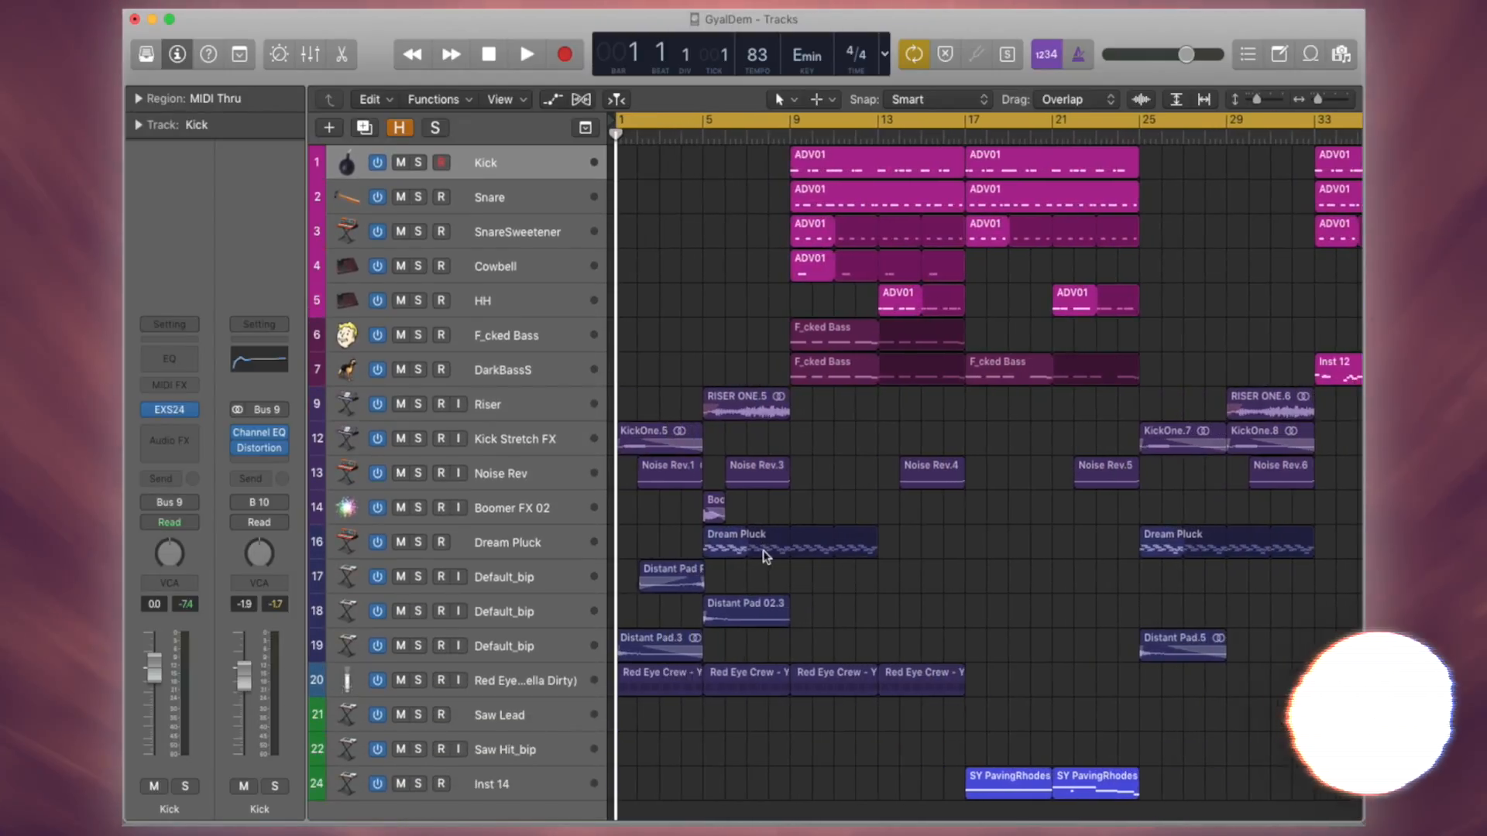
pyautogui.scroll(-3, 767, 551)
pyautogui.hscroll(15, 792, 559)
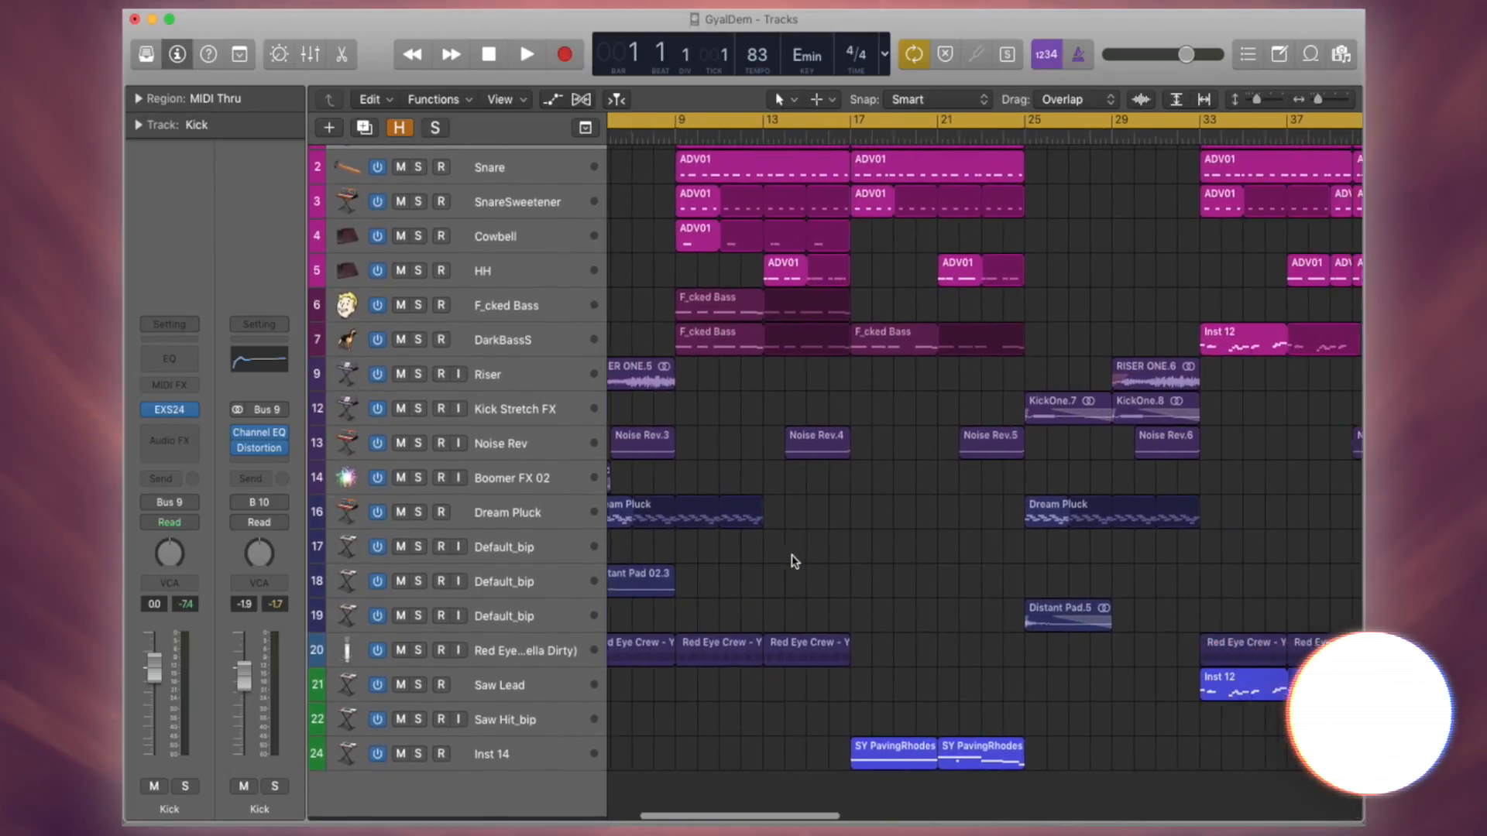
pyautogui.hscroll(-15, 814, 566)
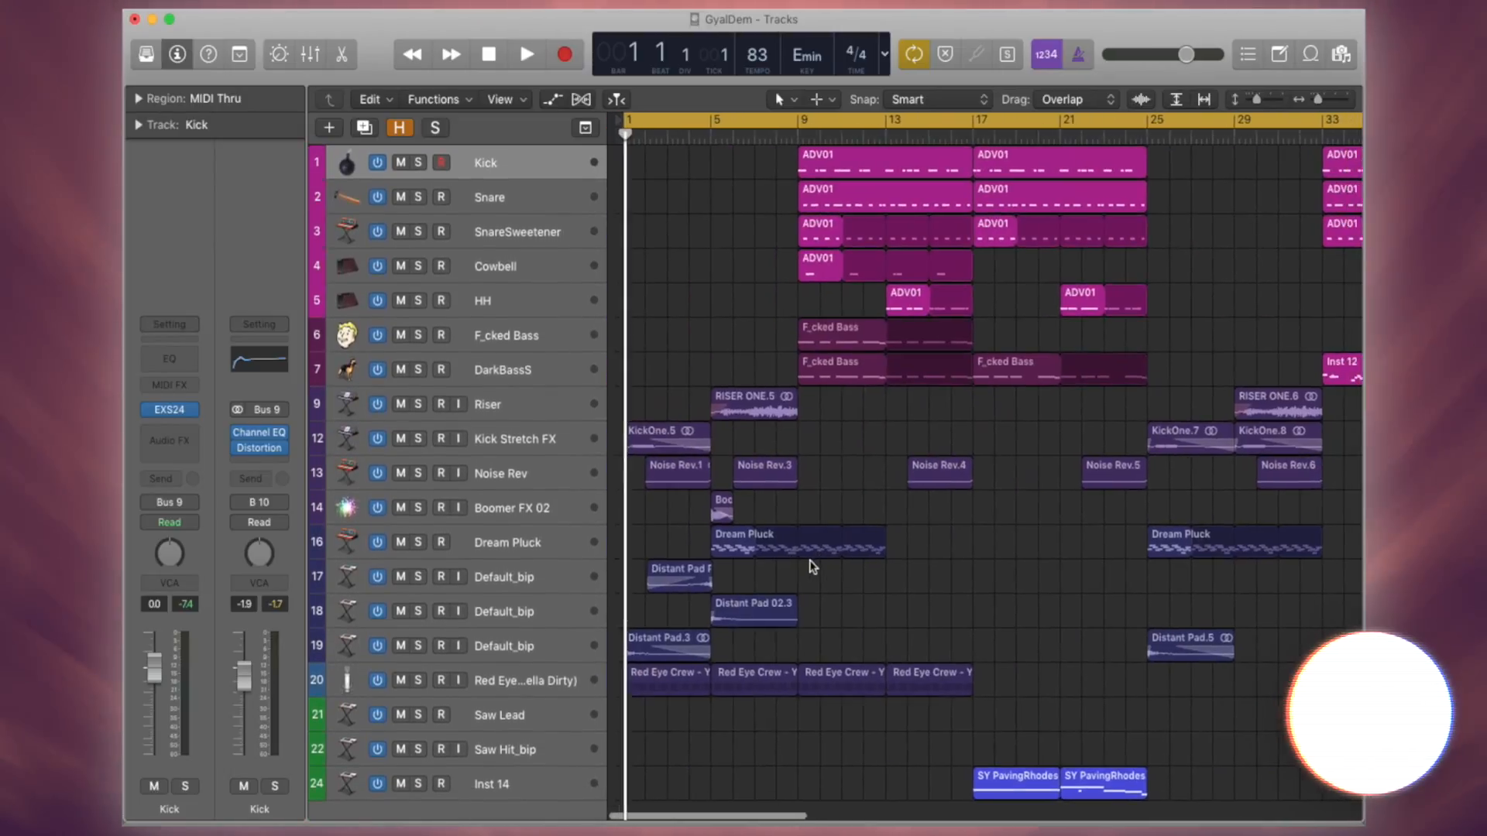
# Step: Play the song from the start and show track automation to examine the Riser and Dream Pluck curves
pyautogui.press('space')
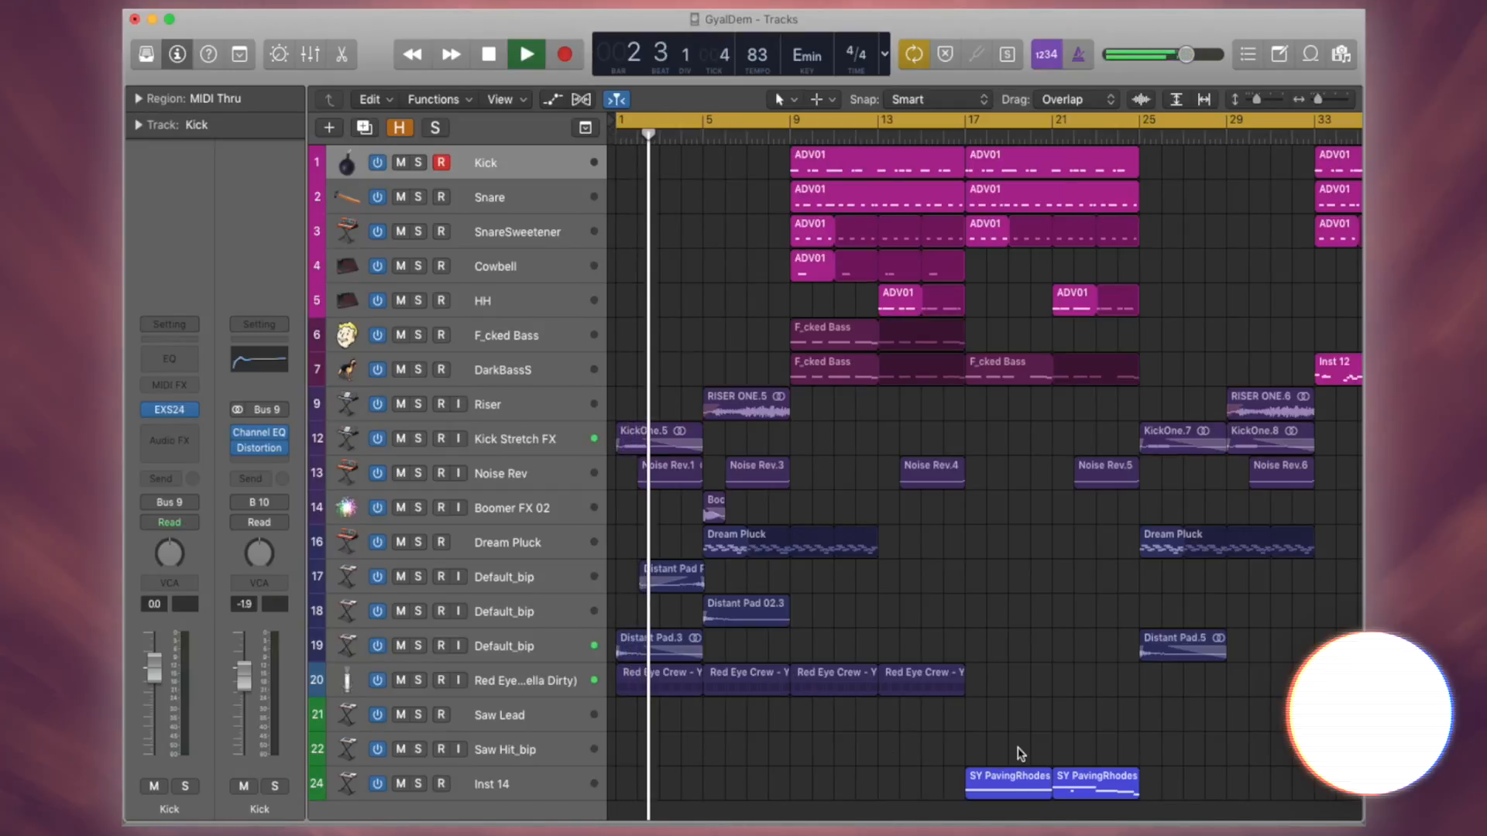
pyautogui.scroll(10, 788, 595)
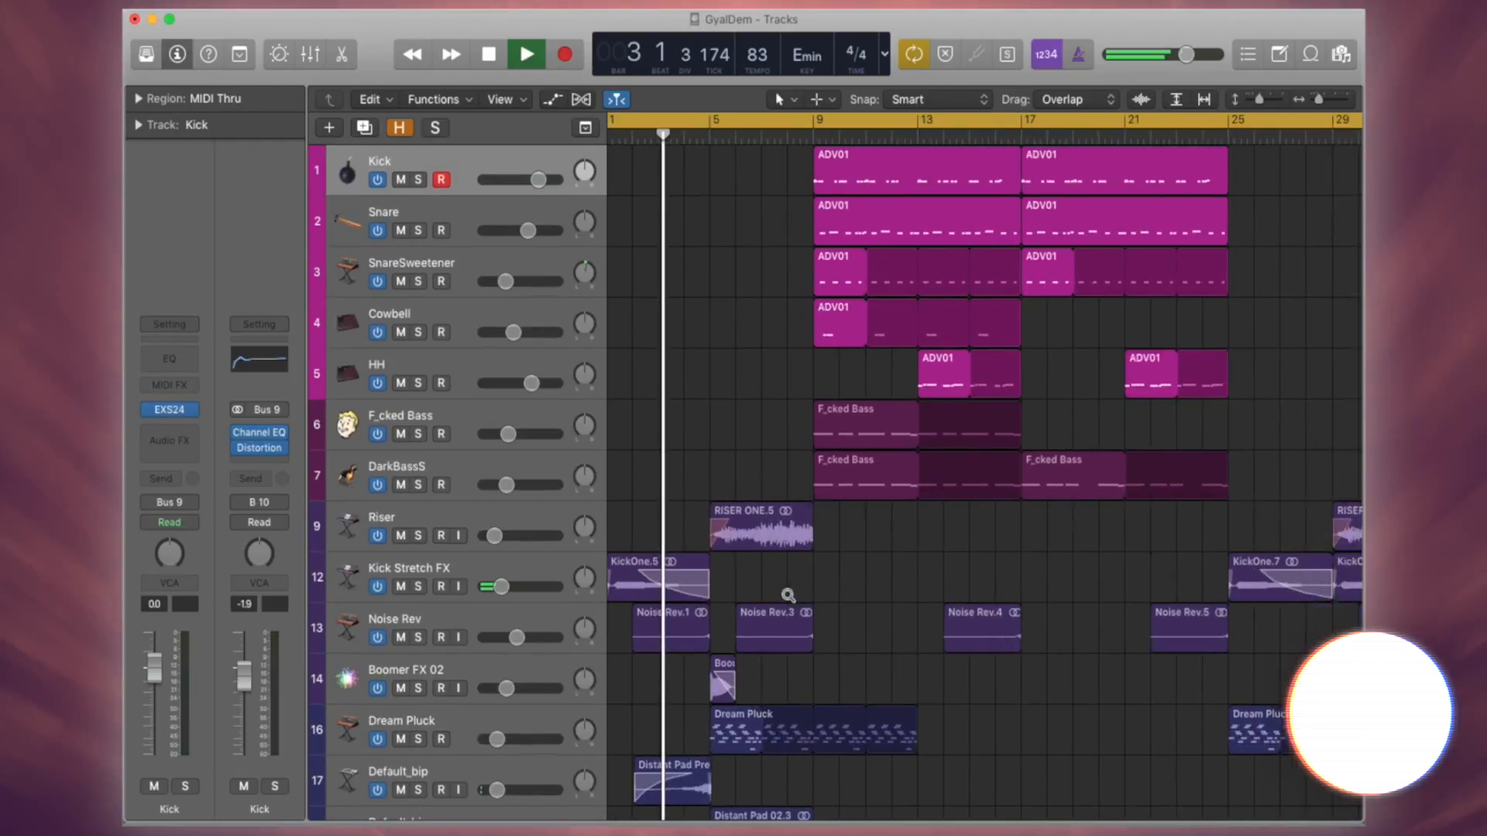
pyautogui.scroll(-5, 786, 598)
pyautogui.press('a')
pyautogui.scroll(-8, 784, 600)
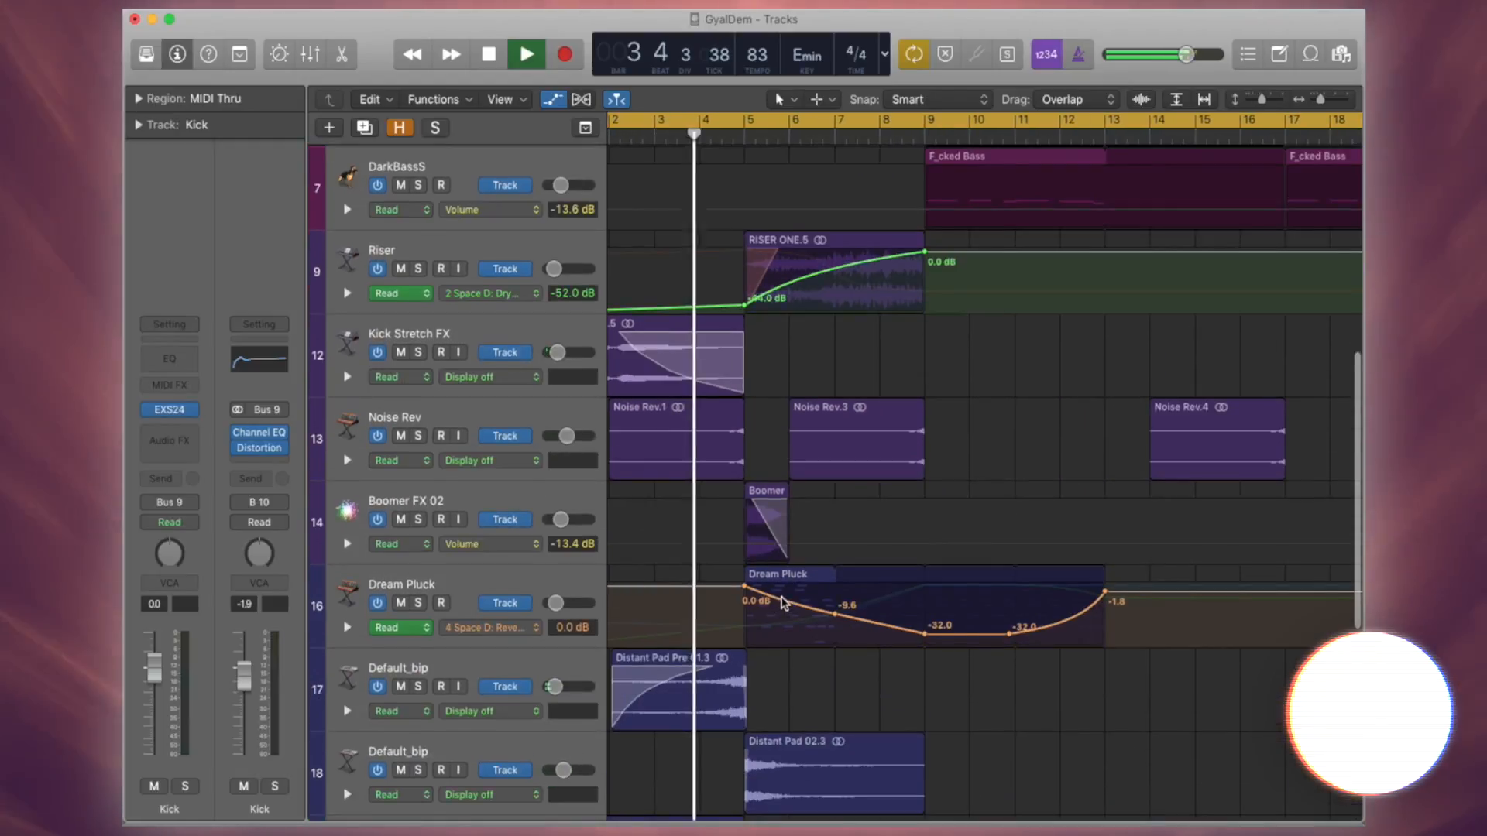
pyautogui.scroll(-2, 784, 603)
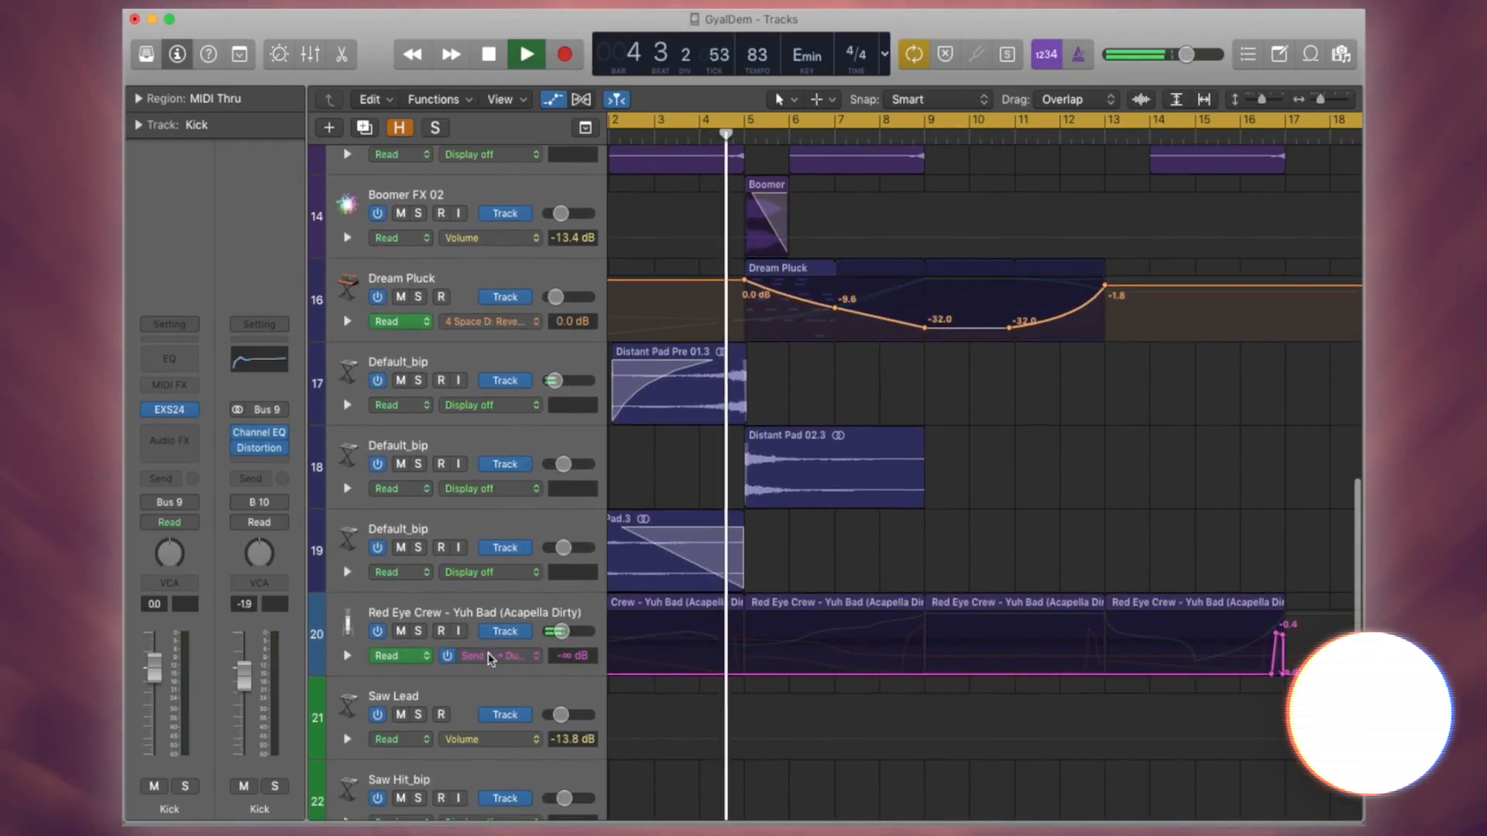
# Step: Expand the Red Eye Crew acapella track's automation lanes and examine the Channel EQ, AutoFilter and SmpleDly curves
pyautogui.click(344, 660)
pyautogui.click(347, 658)
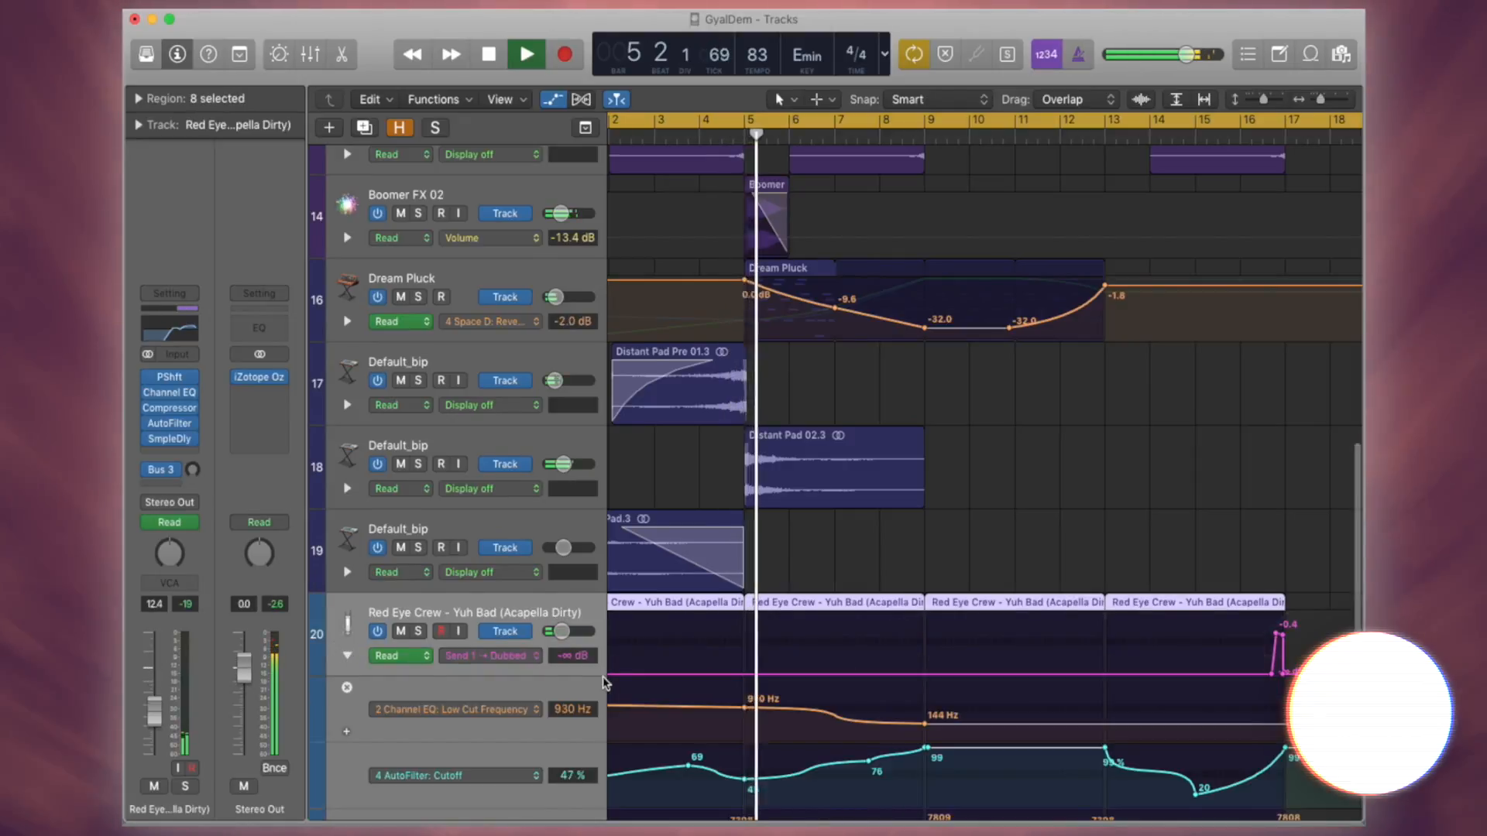
pyautogui.scroll(-10, 606, 683)
pyautogui.scroll(8, 790, 691)
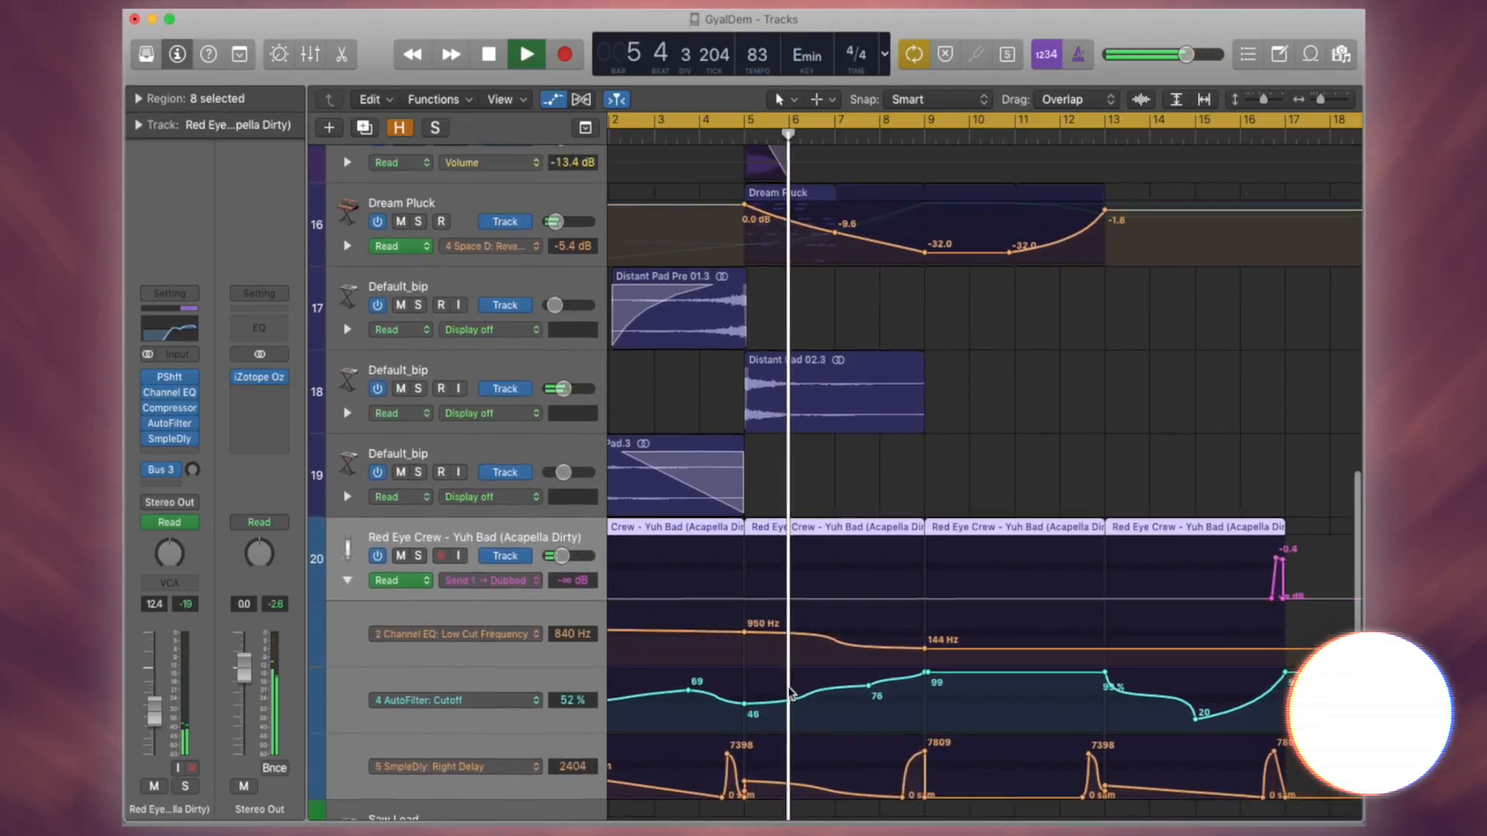
pyautogui.scroll(1, 790, 692)
pyautogui.scroll(-4, 791, 689)
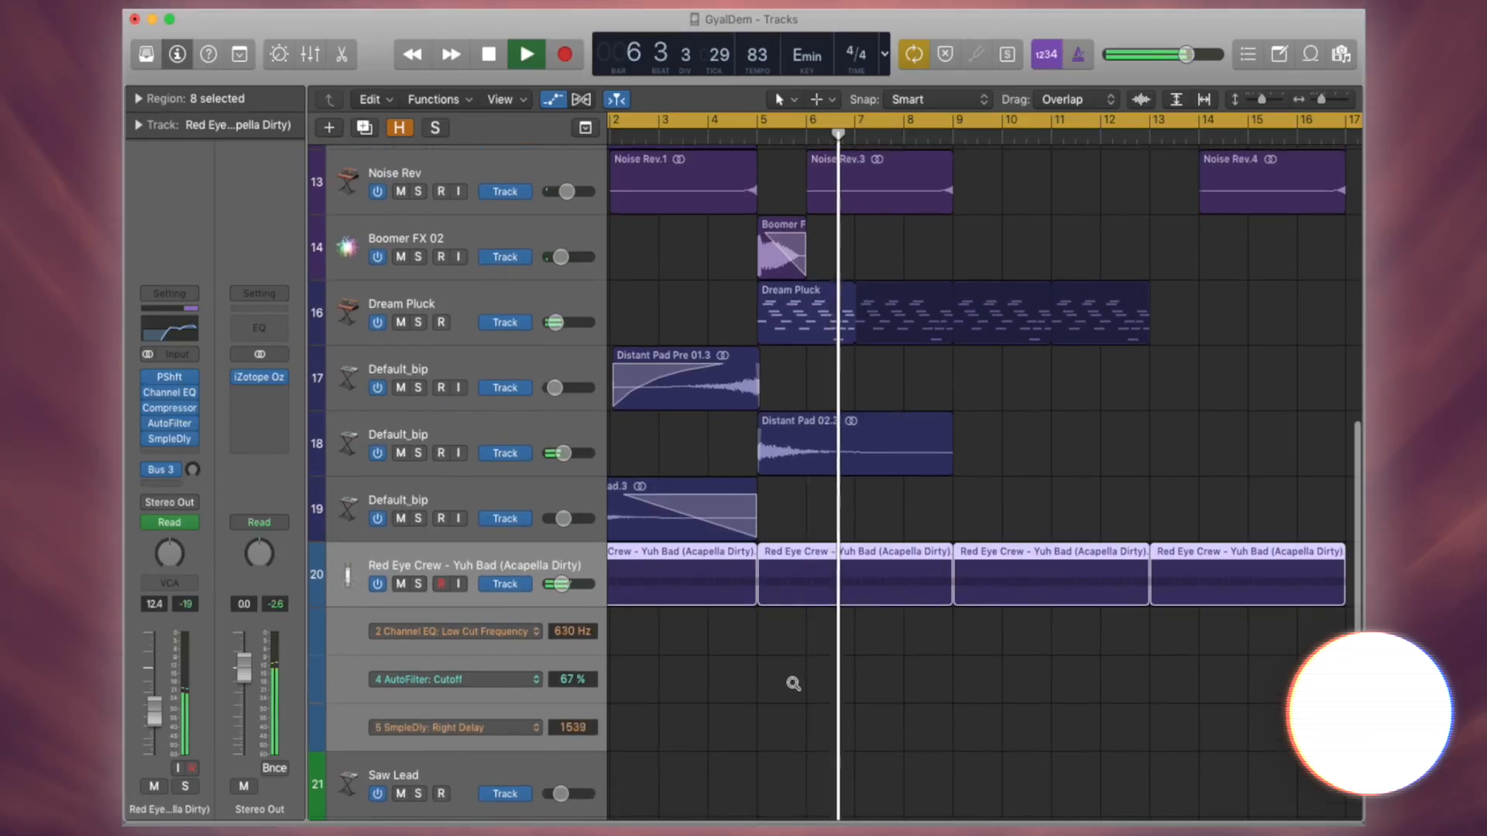
# Step: Hide the track automation and fit all tracks in view to follow playback into the drop at bar 9
pyautogui.scroll(-3, 794, 684)
pyautogui.press('a')
pyautogui.hscroll(-5, 794, 684)
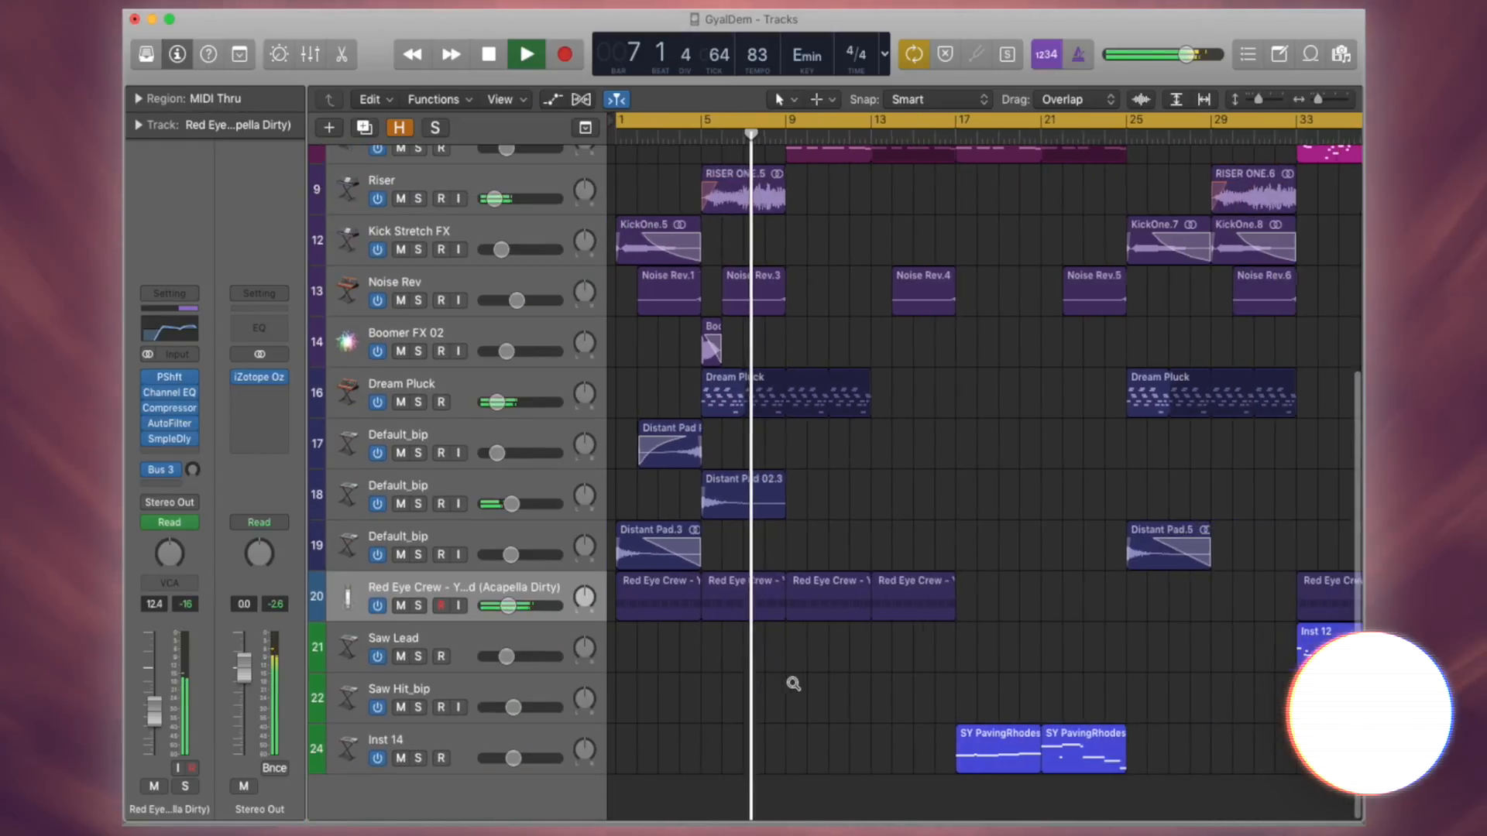
pyautogui.scroll(10, 794, 684)
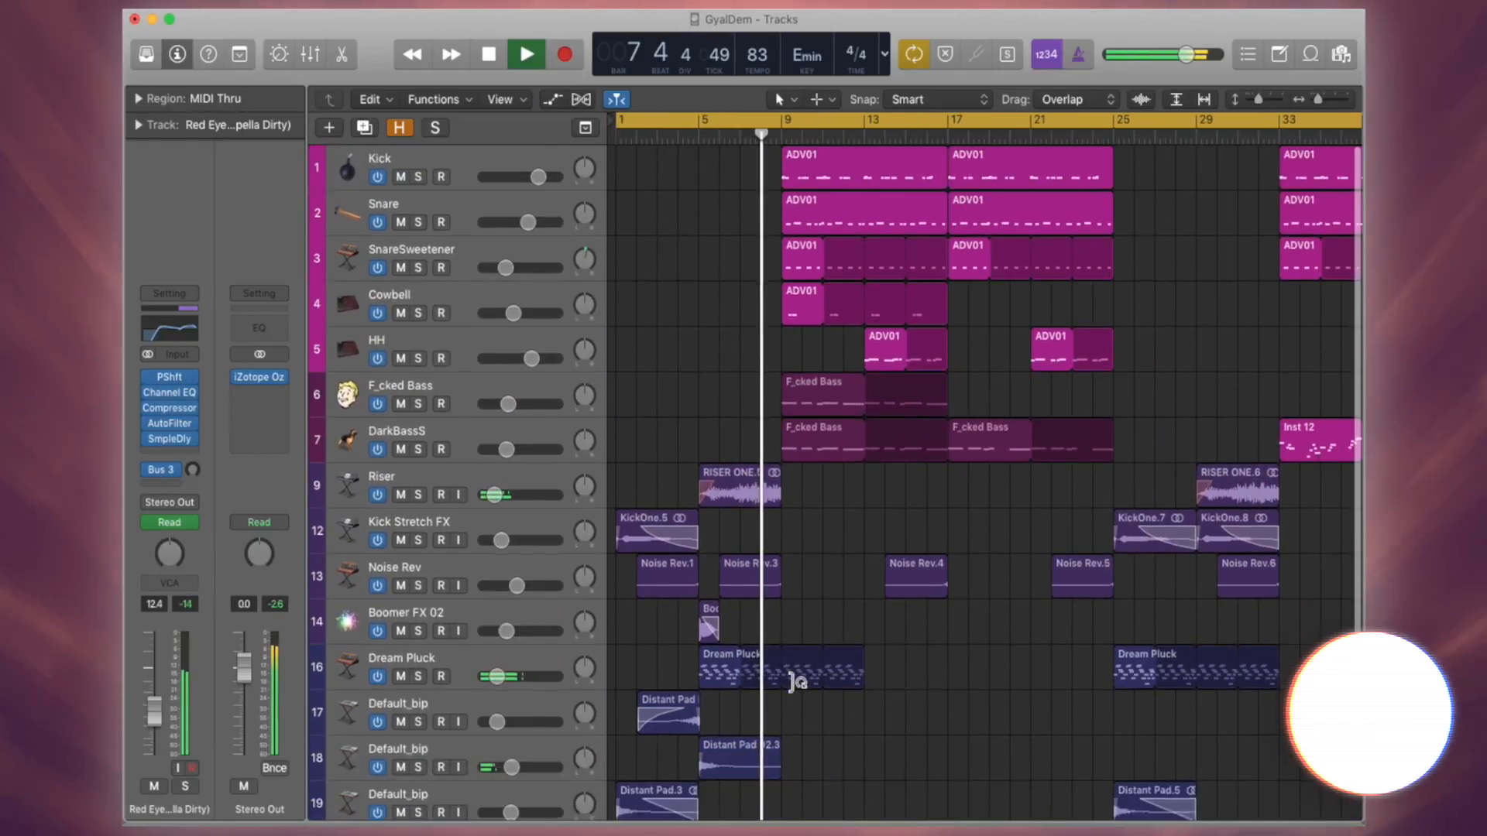
pyautogui.scroll(-4, 796, 681)
pyautogui.hscroll(-2, 797, 682)
pyautogui.scroll(-1, 796, 682)
pyautogui.hscroll(-2, 796, 684)
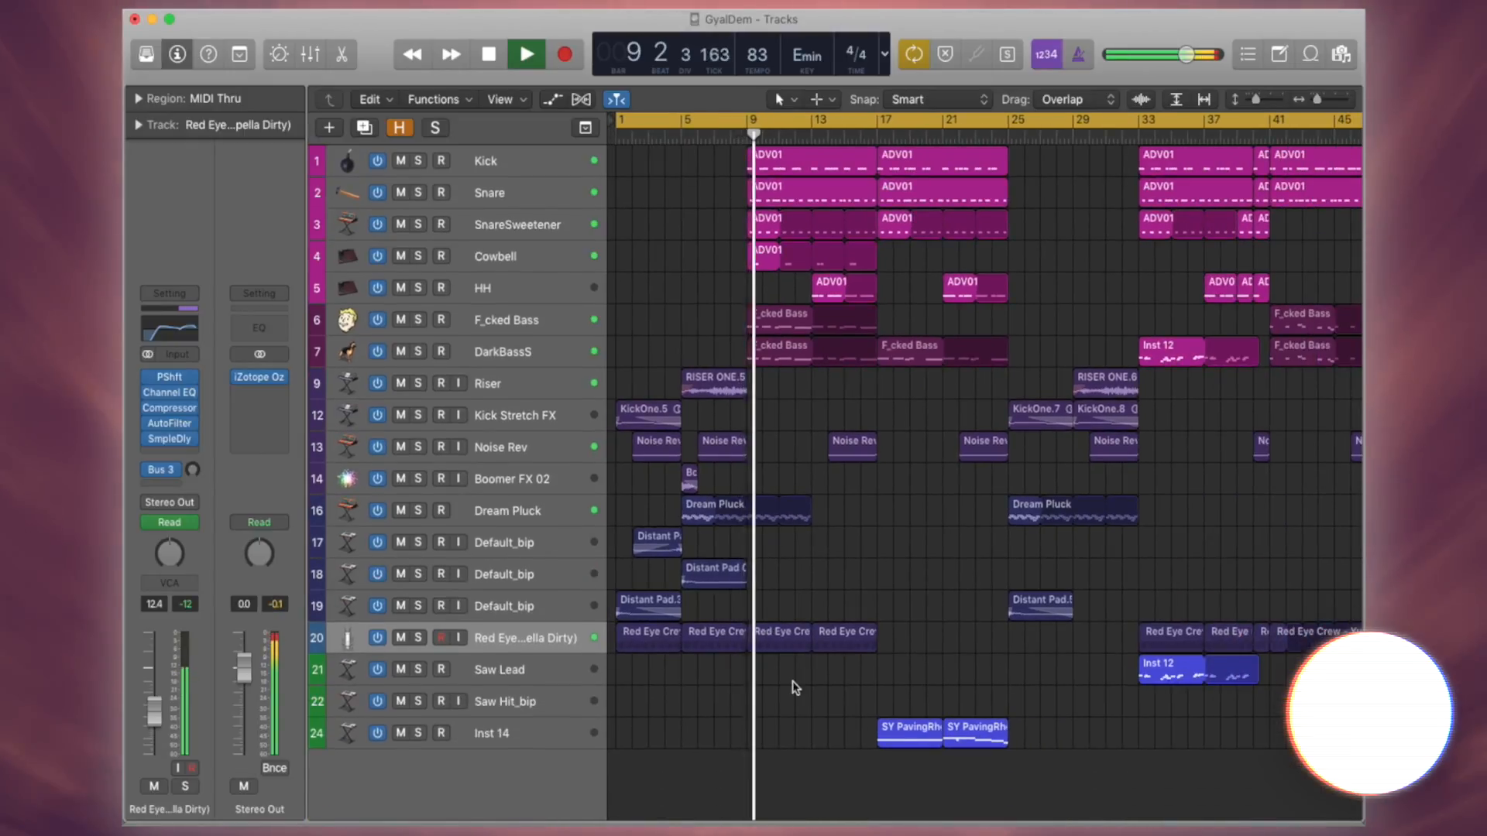
# Step: Open the HH track's ADV01 region at bar 13 in the Piano Roll
pyautogui.hscroll(2, 793, 685)
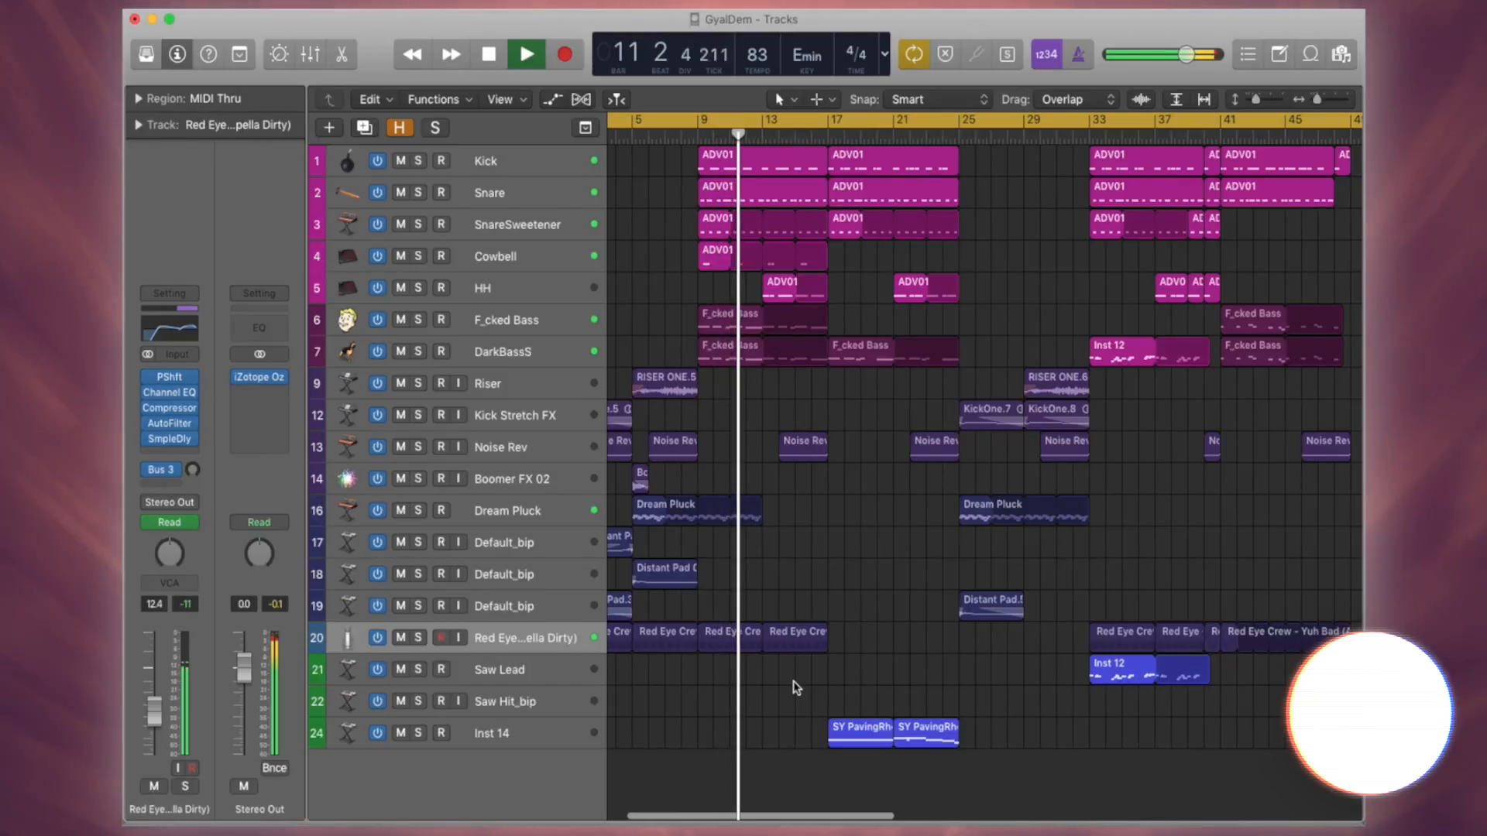
pyautogui.hscroll(2, 794, 685)
pyautogui.scroll(5, 793, 688)
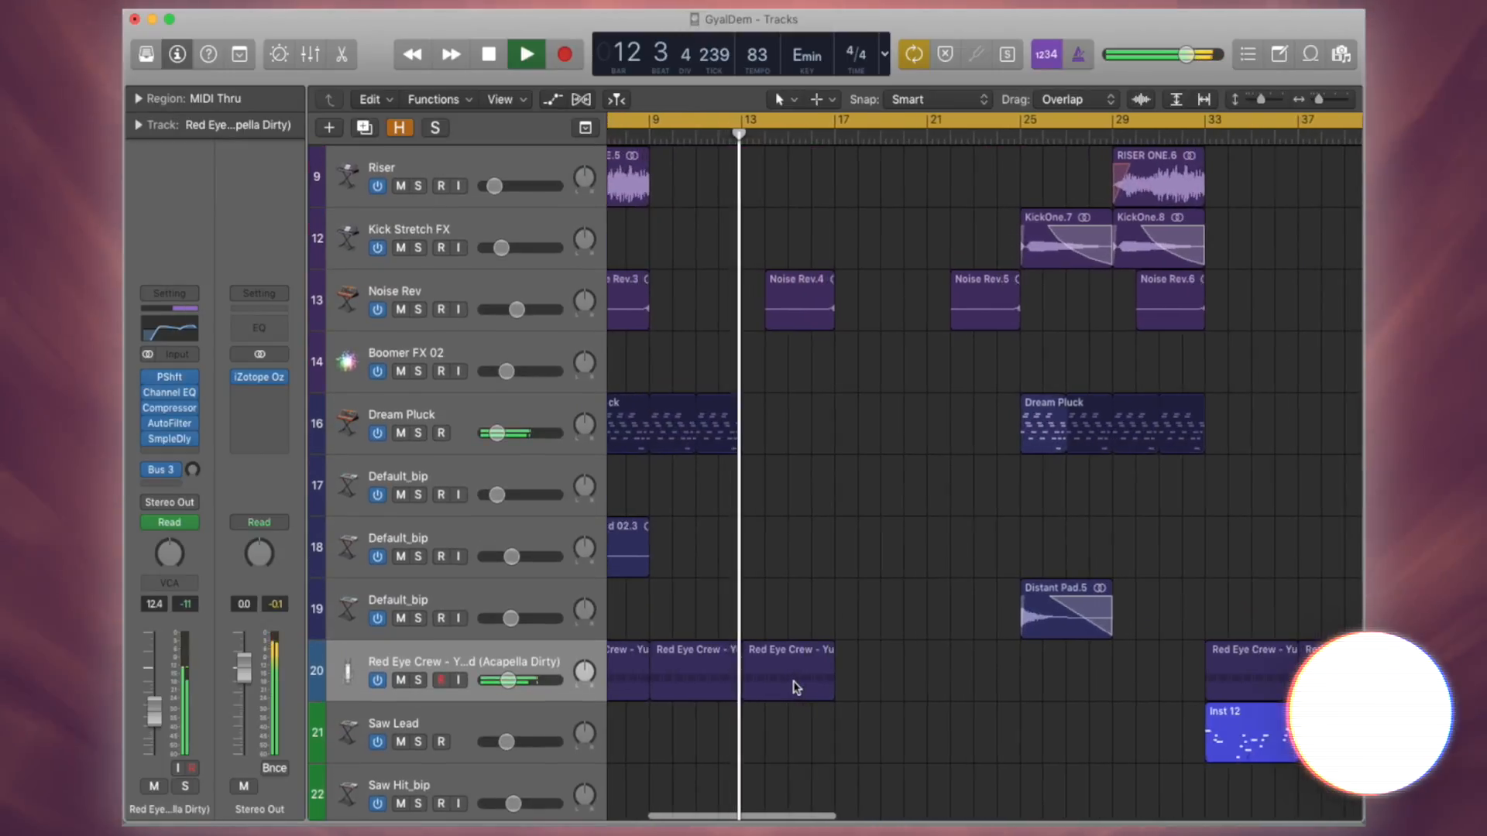
pyautogui.press('super+Right')
pyautogui.press('super+Right')
pyautogui.scroll(10, 794, 687)
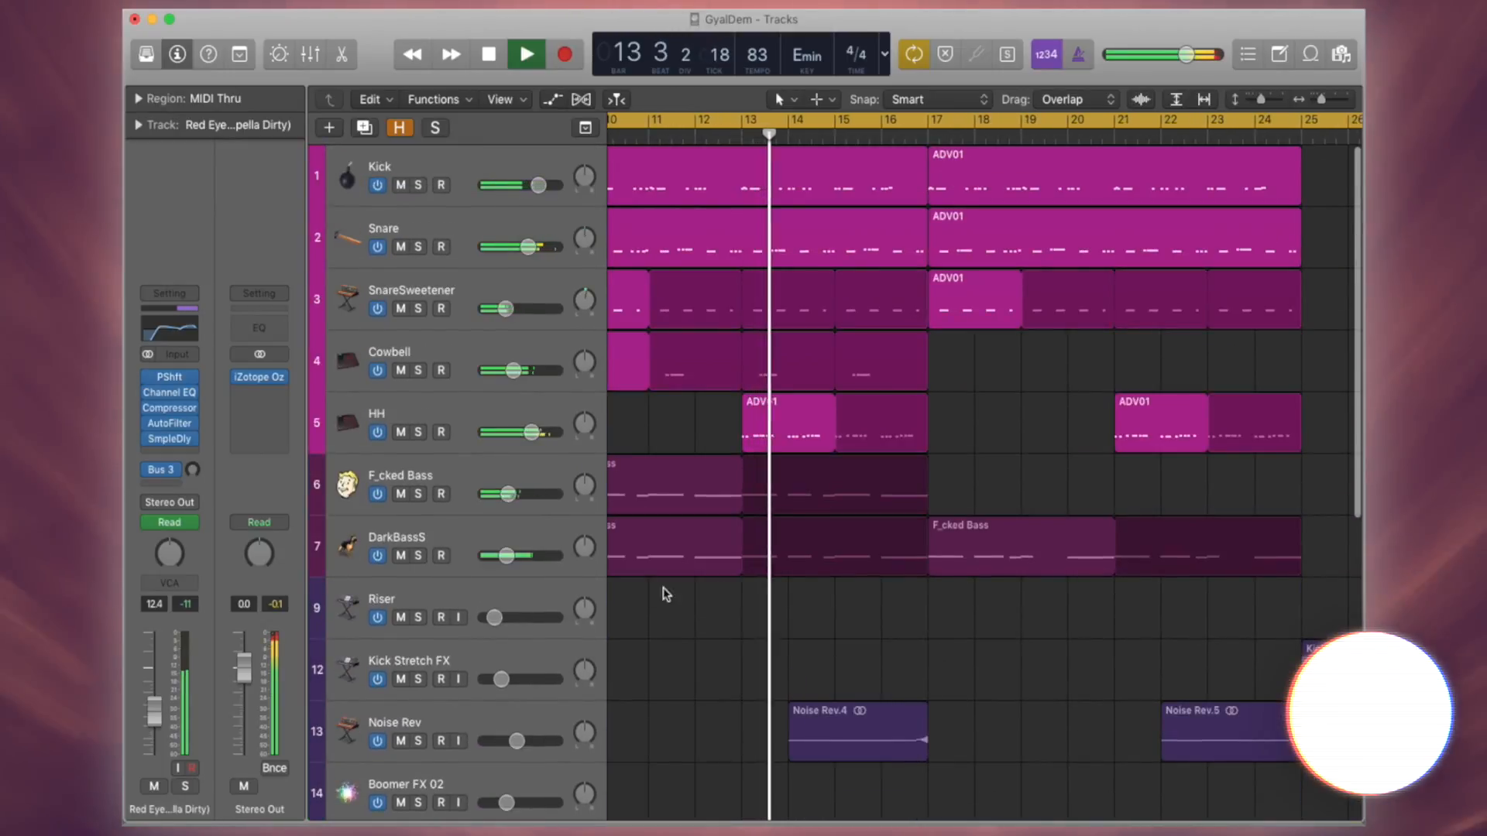
pyautogui.doubleClick(774, 425)
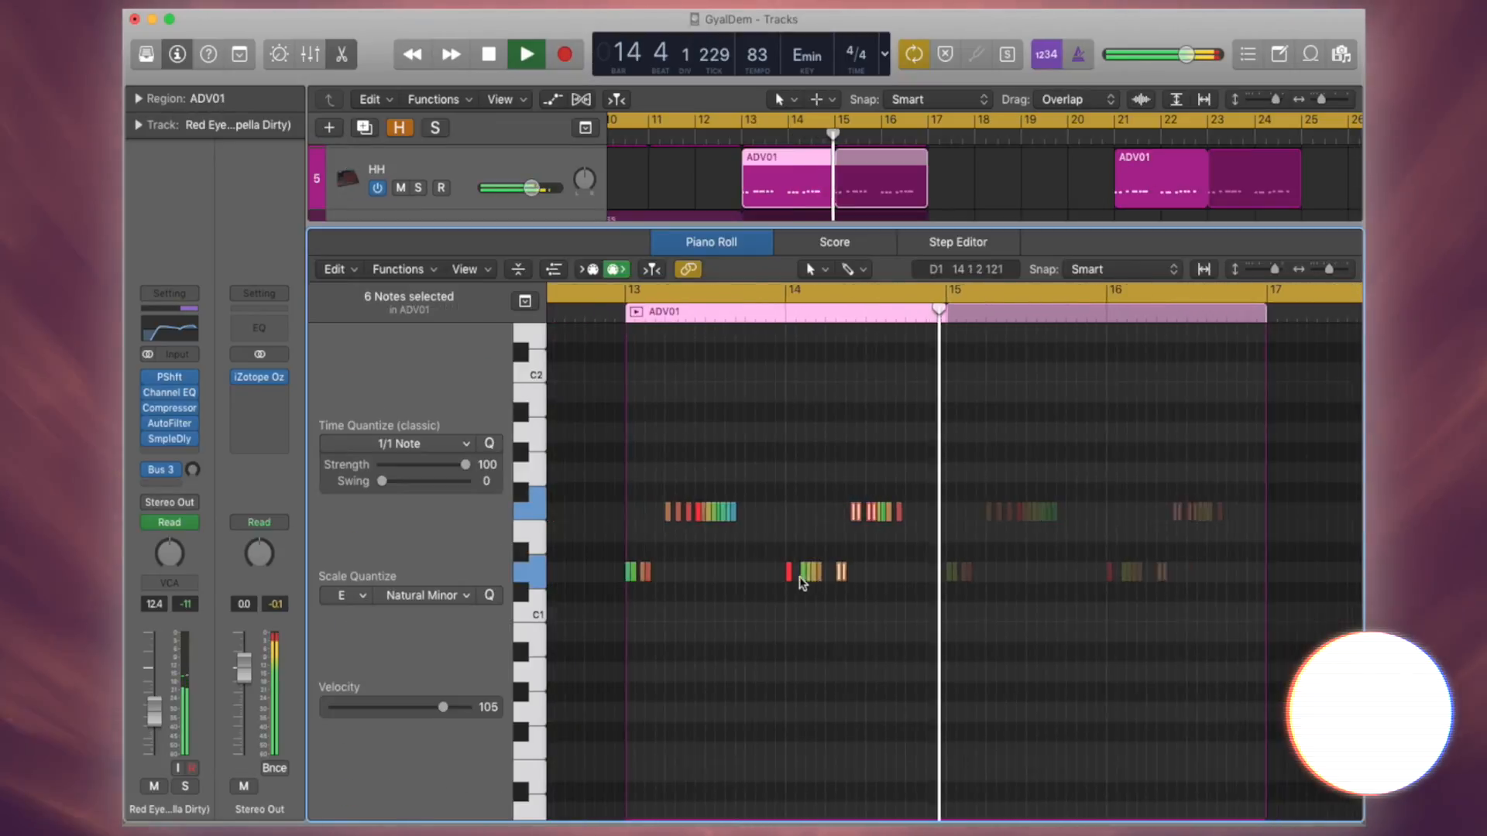
# Step: Examine the hi-hat note pattern, deselect the notes and close the Piano Roll
pyautogui.scroll(-5, 802, 580)
pyautogui.scroll(7, 802, 580)
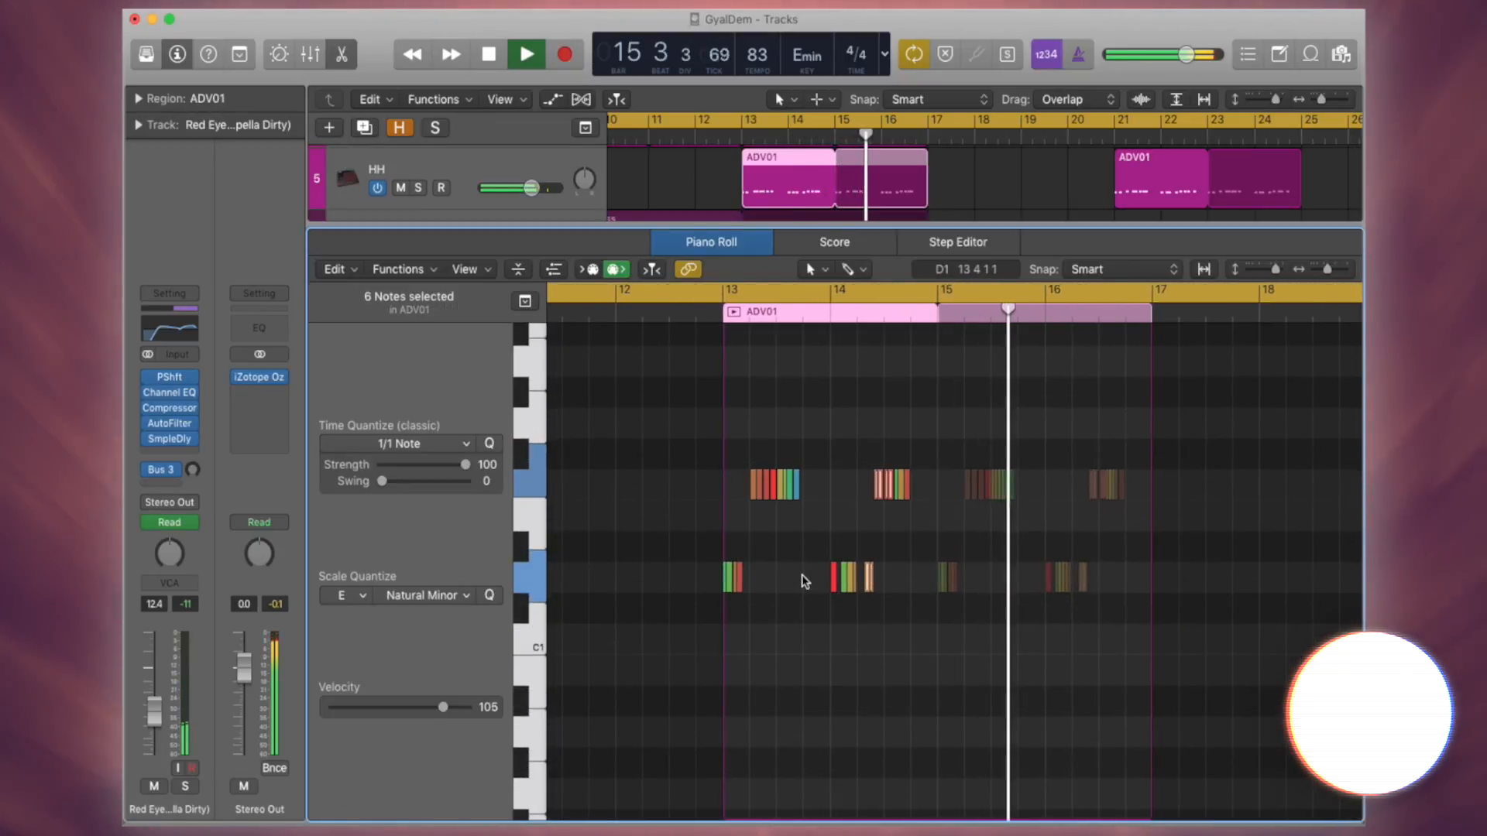
pyautogui.click(804, 581)
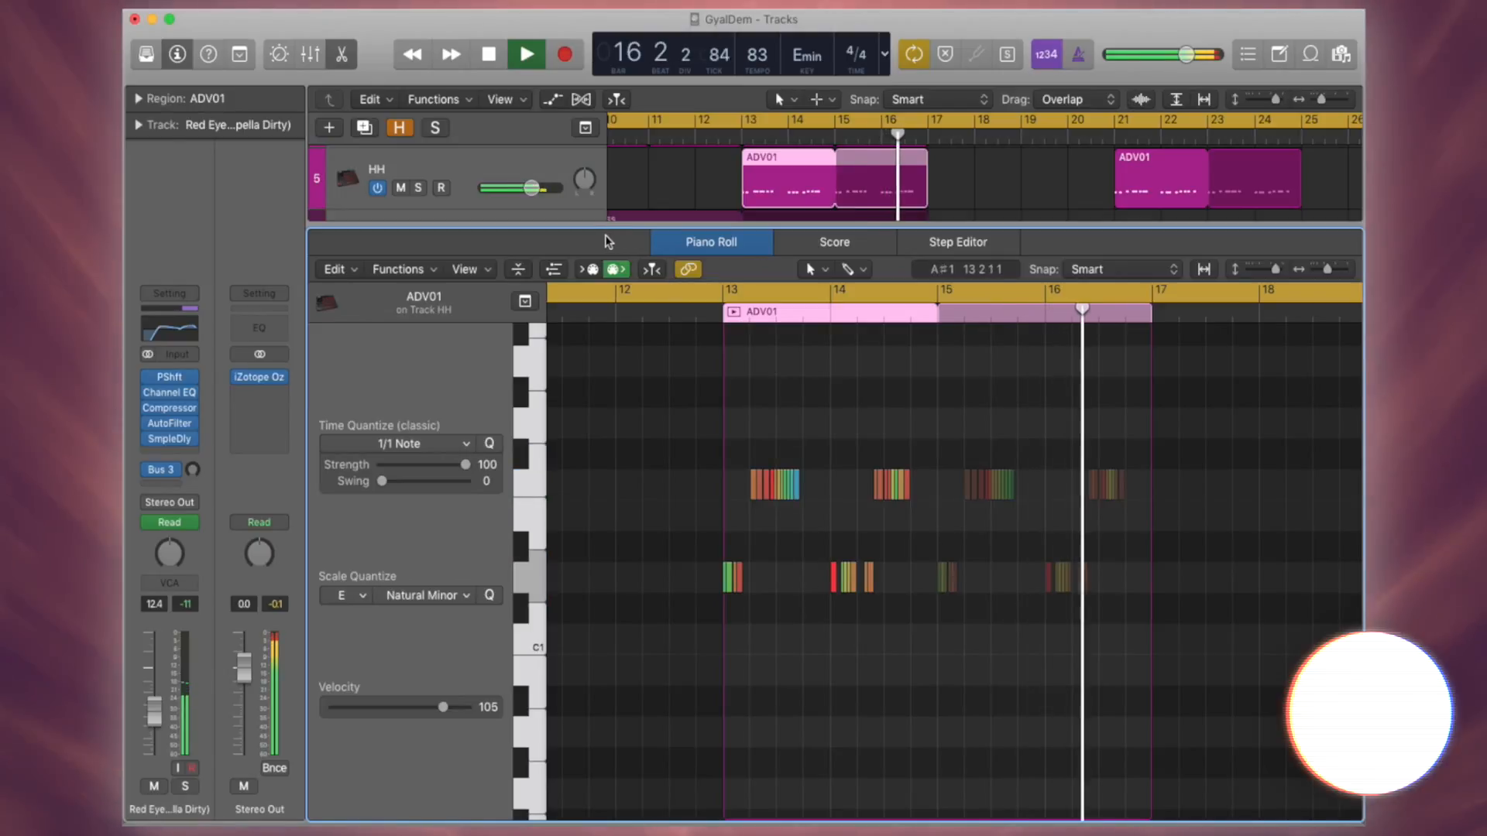
pyautogui.press('p')
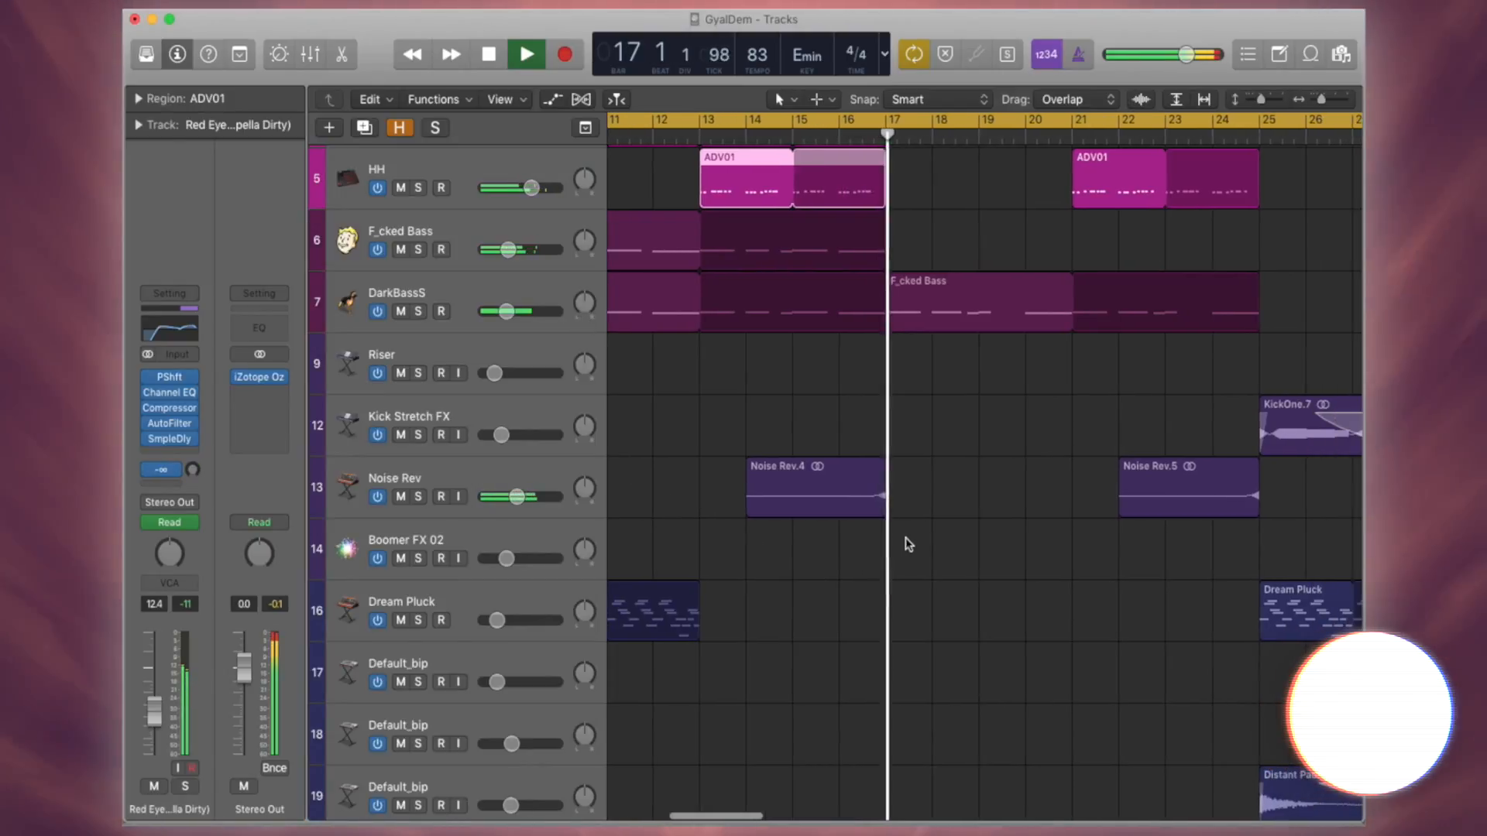
# Step: Select the DarkBassS track to inspect its channel strip and briefly check the track automation
pyautogui.scroll(4, 906, 541)
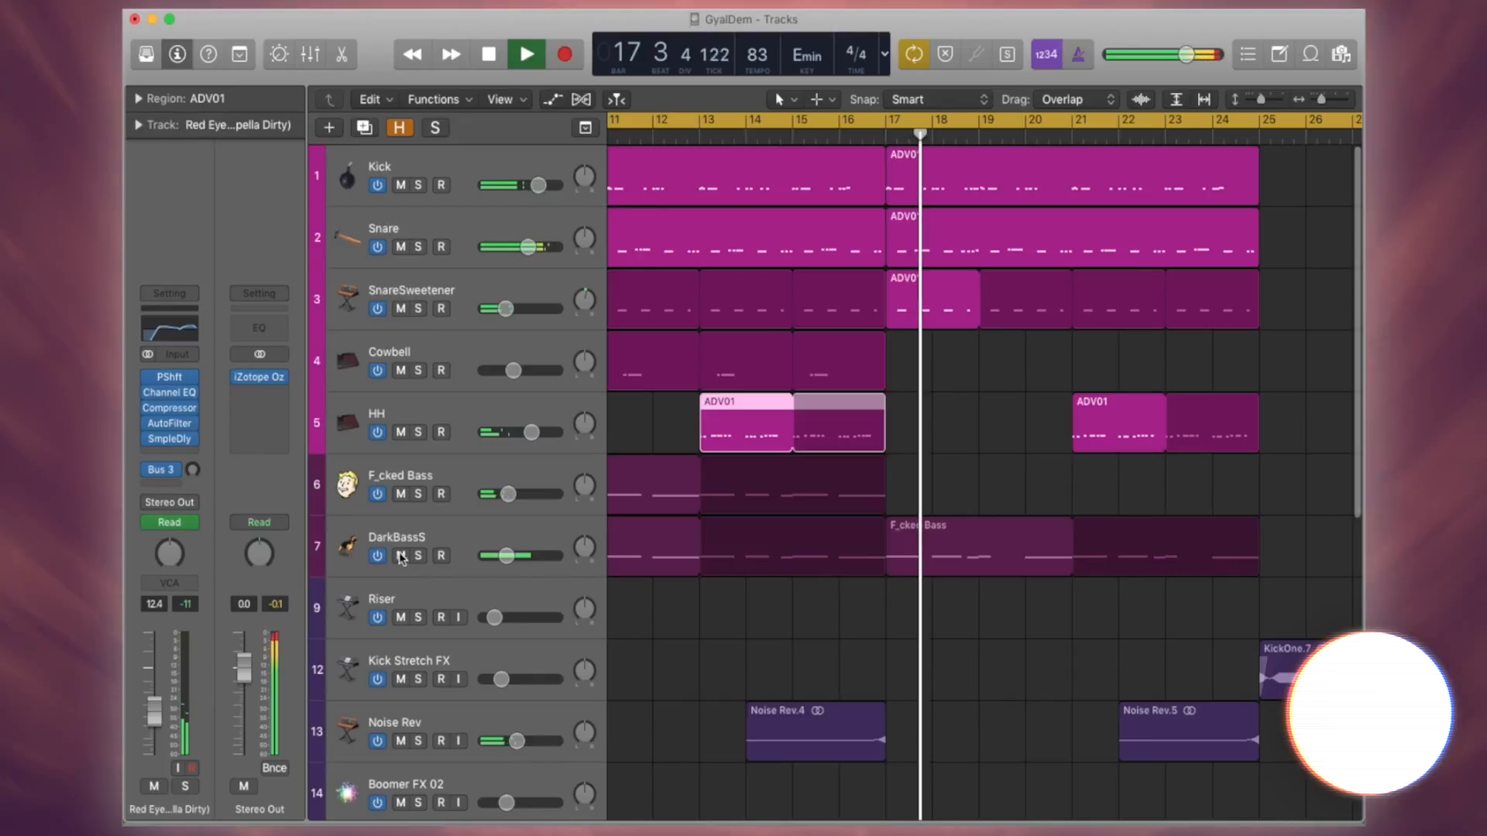
pyautogui.click(427, 538)
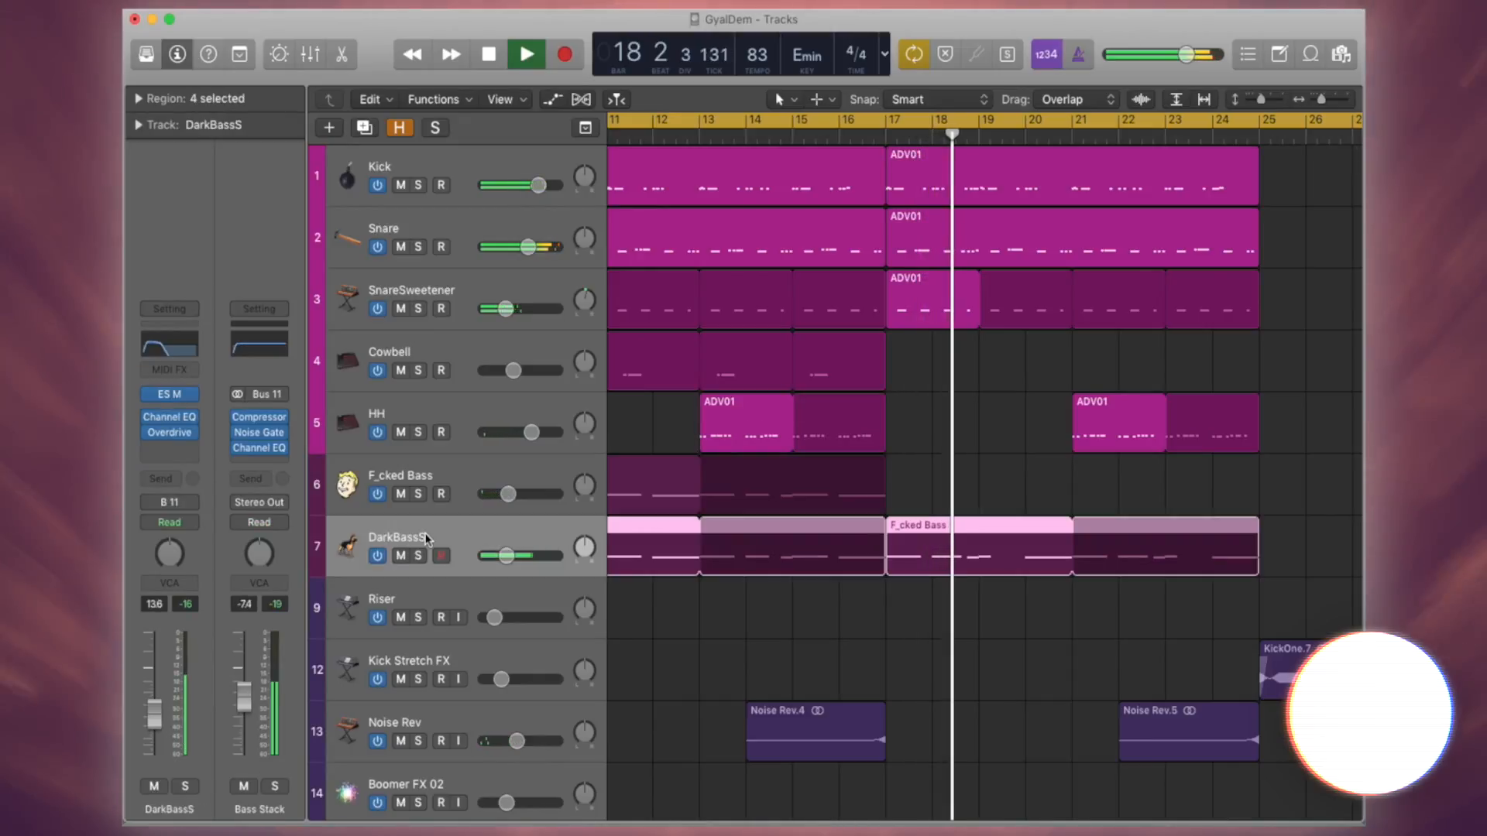
pyautogui.press('a')
pyautogui.press('a')
# Step: Select the Inst 14 track to inspect its channel strip and follow its SY PavingRhodes regions during playback
pyautogui.scroll(-10, 1007, 619)
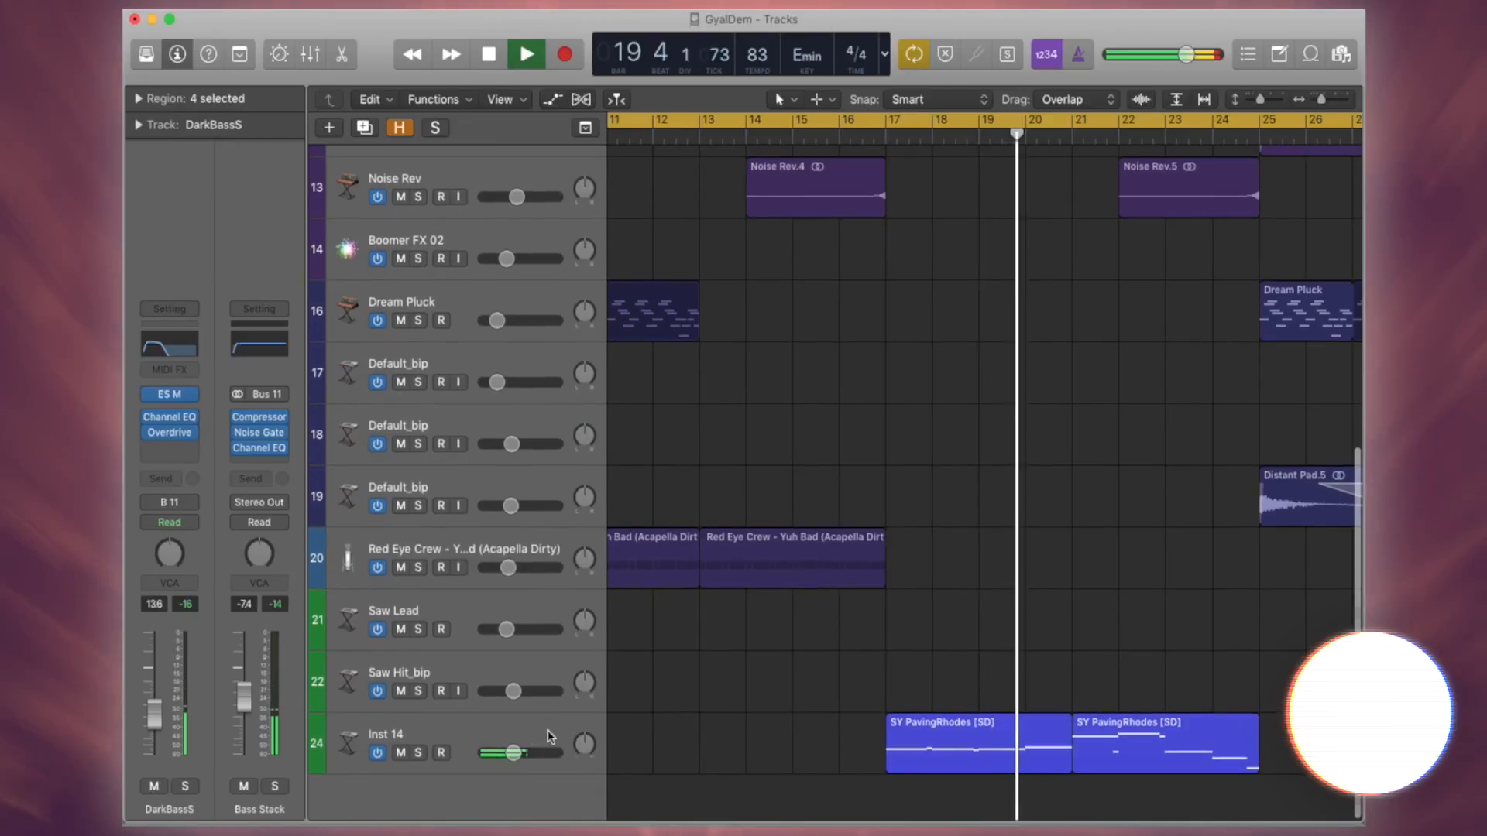
pyautogui.click(548, 733)
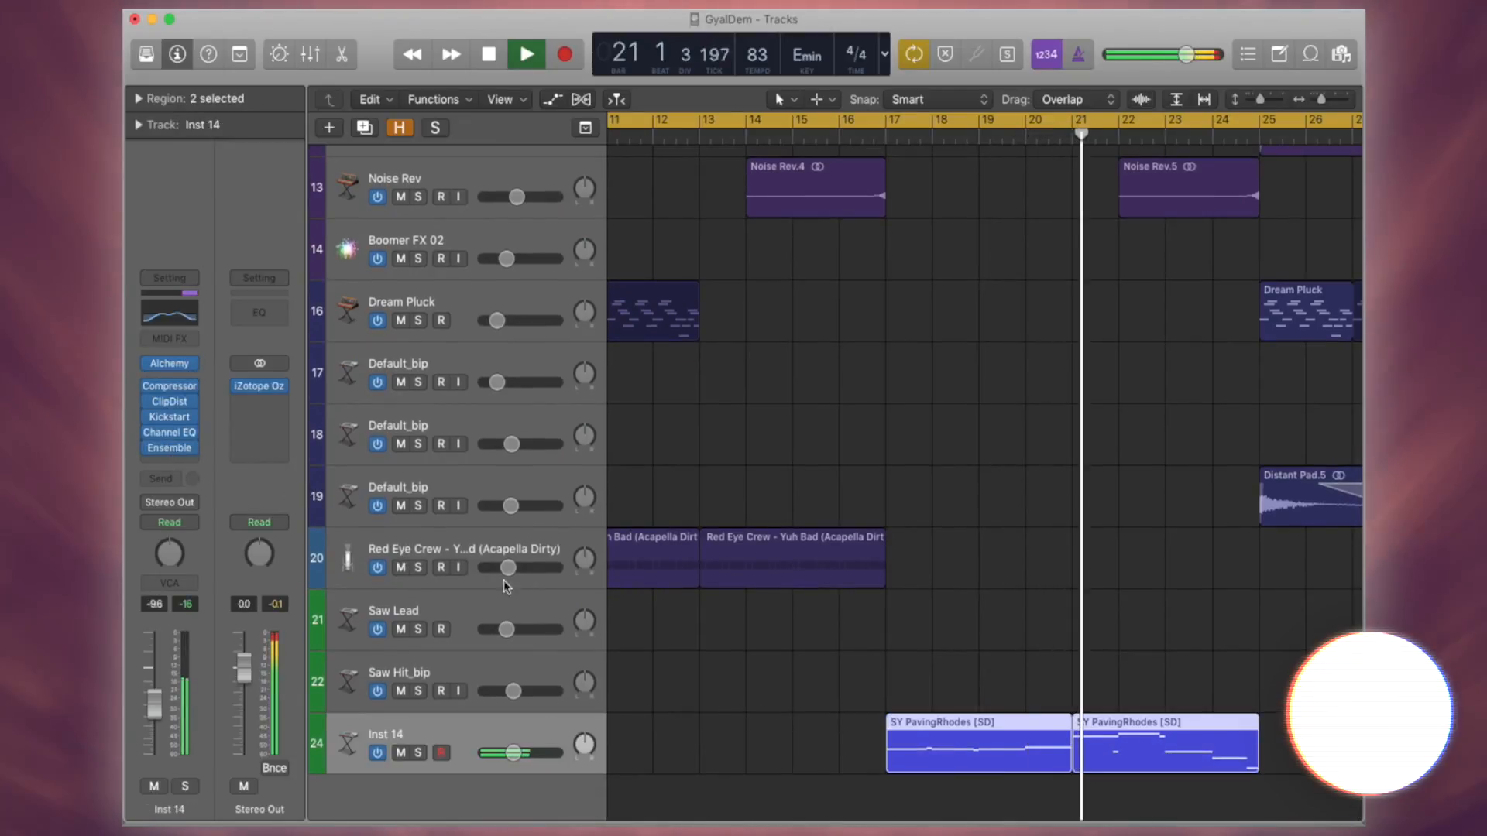
pyautogui.hscroll(1, 900, 598)
pyautogui.hscroll(5, 898, 596)
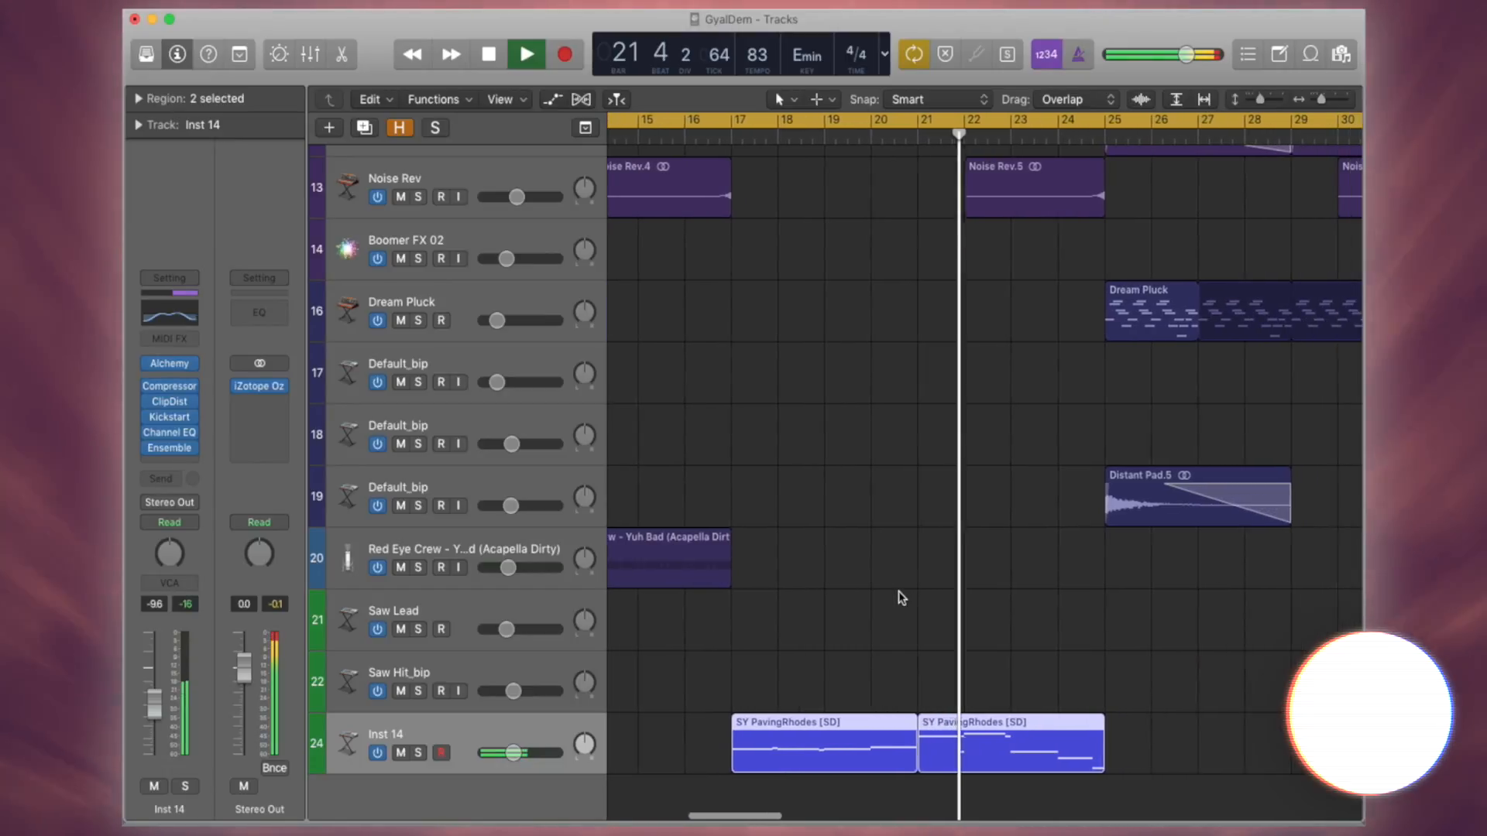
pyautogui.hscroll(3, 899, 596)
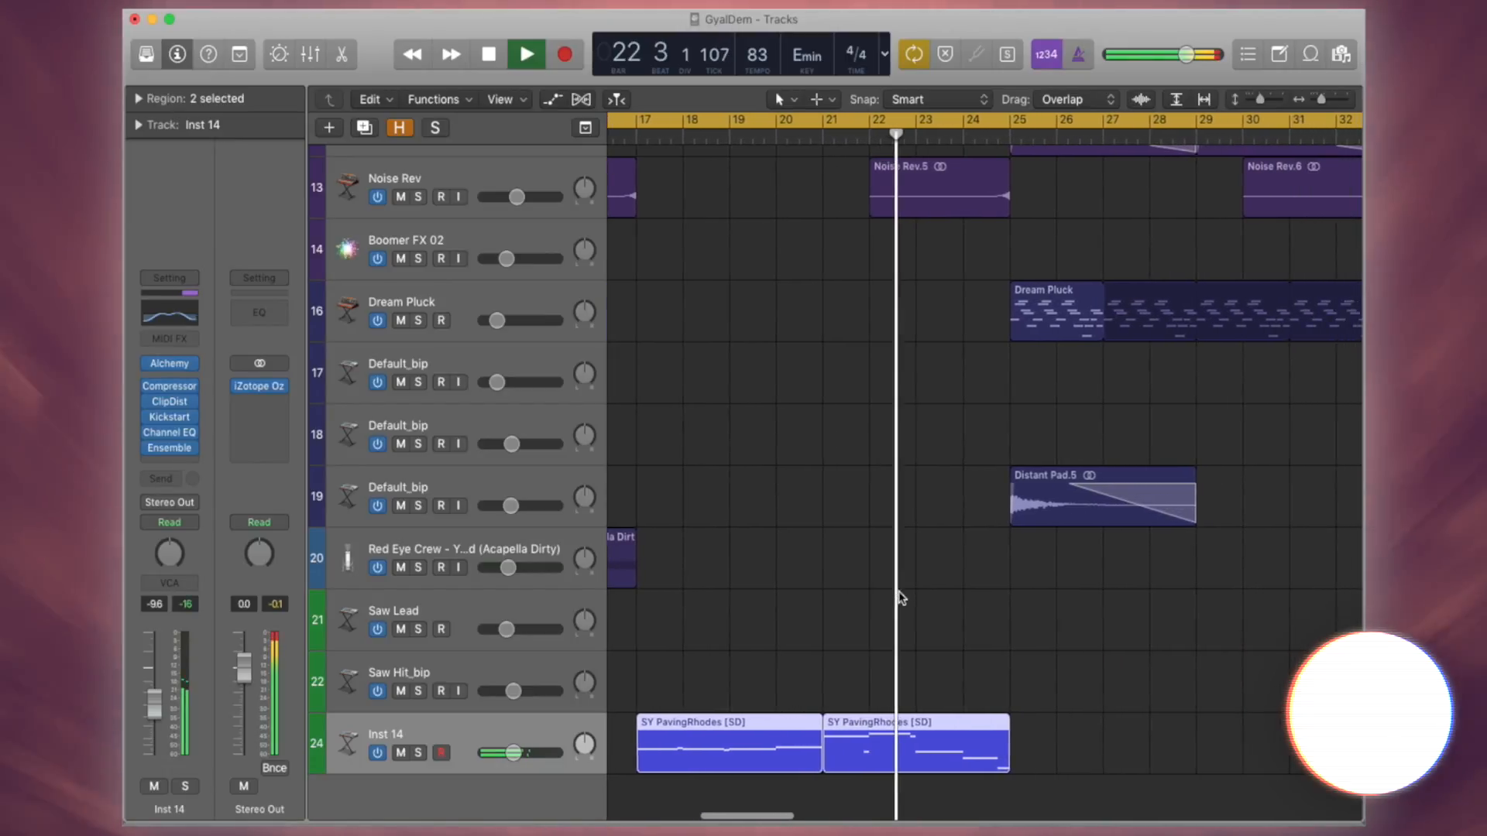
# Step: Examine the breakdown from bar 25 to 33 and the regions that enter at bar 33 across all tracks
pyautogui.scroll(5, 744, 666)
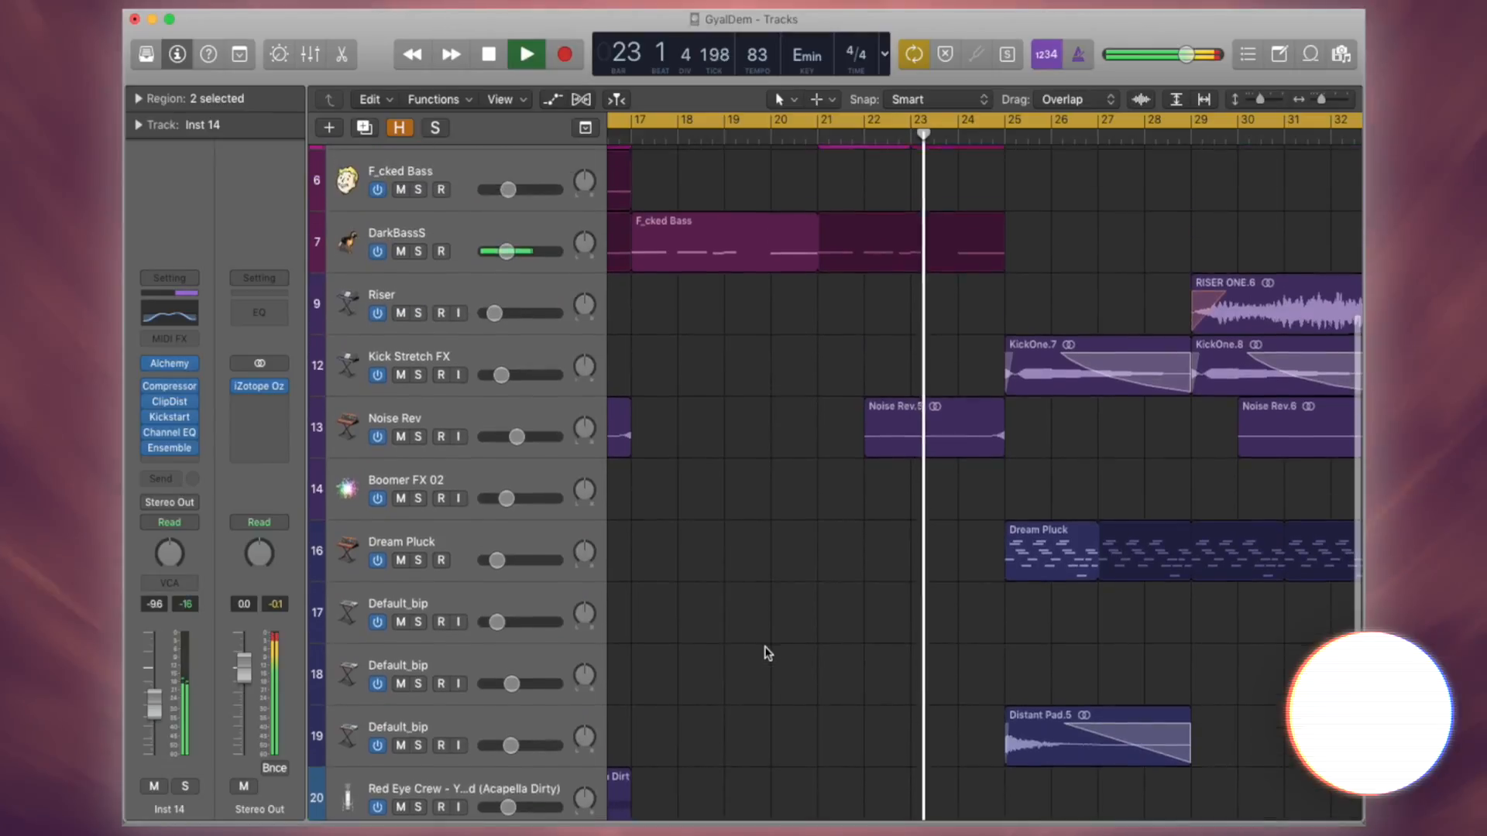
pyautogui.hscroll(3, 765, 647)
pyautogui.hscroll(4, 770, 645)
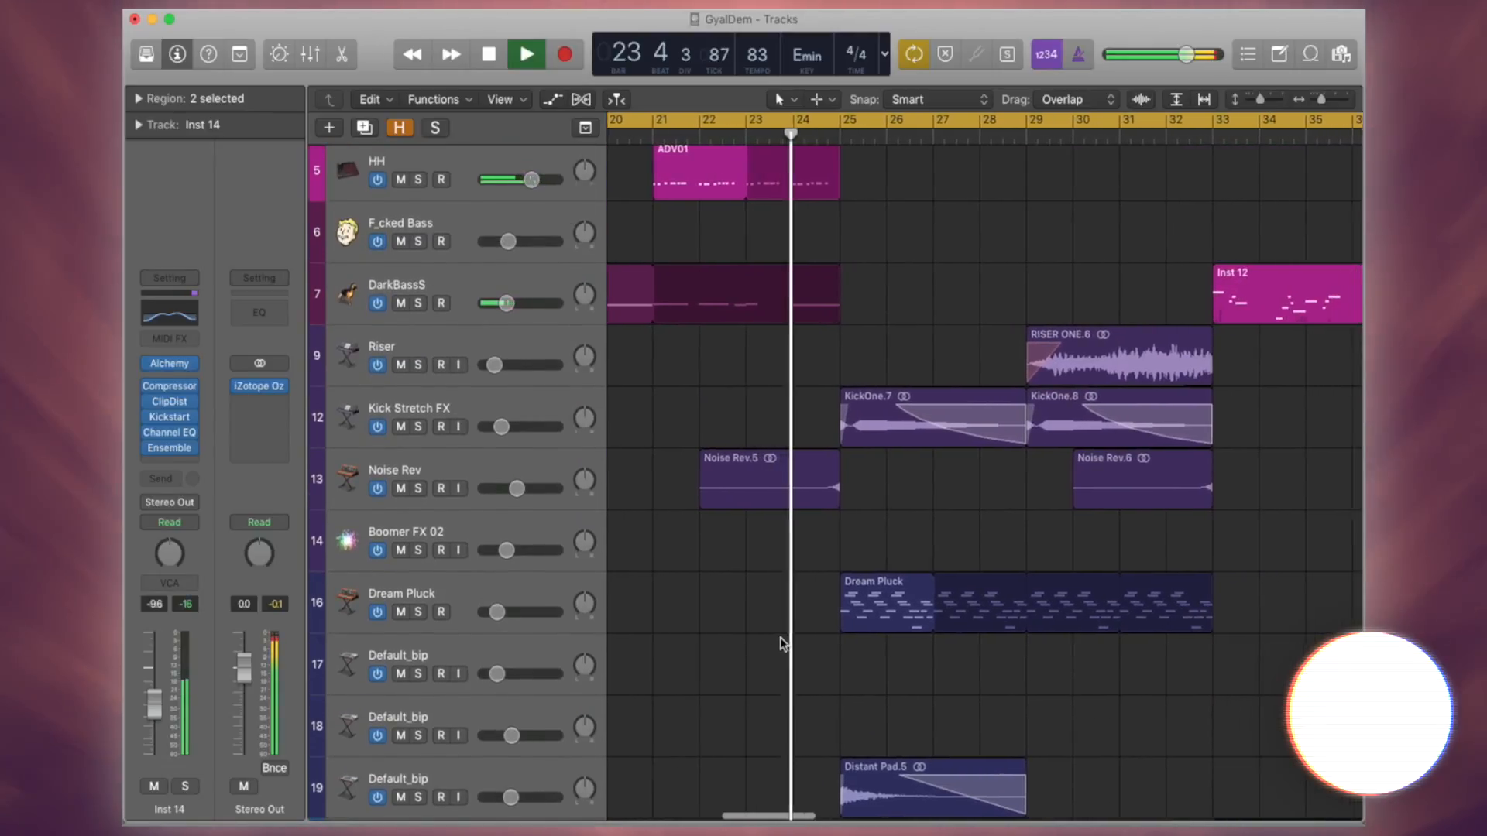
pyautogui.hscroll(2, 782, 642)
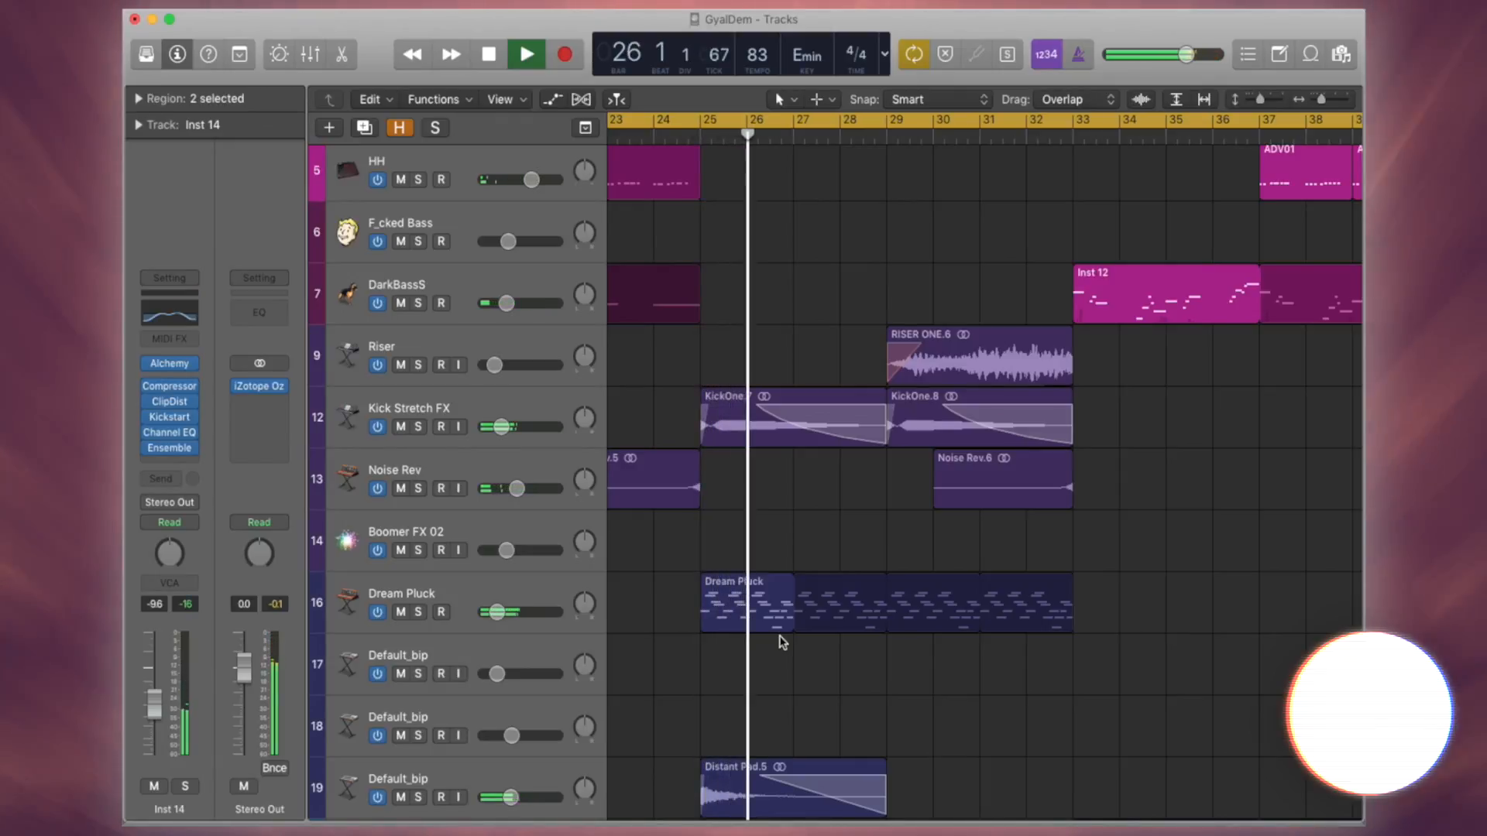
pyautogui.scroll(5, 783, 642)
pyautogui.hscroll(3, 782, 642)
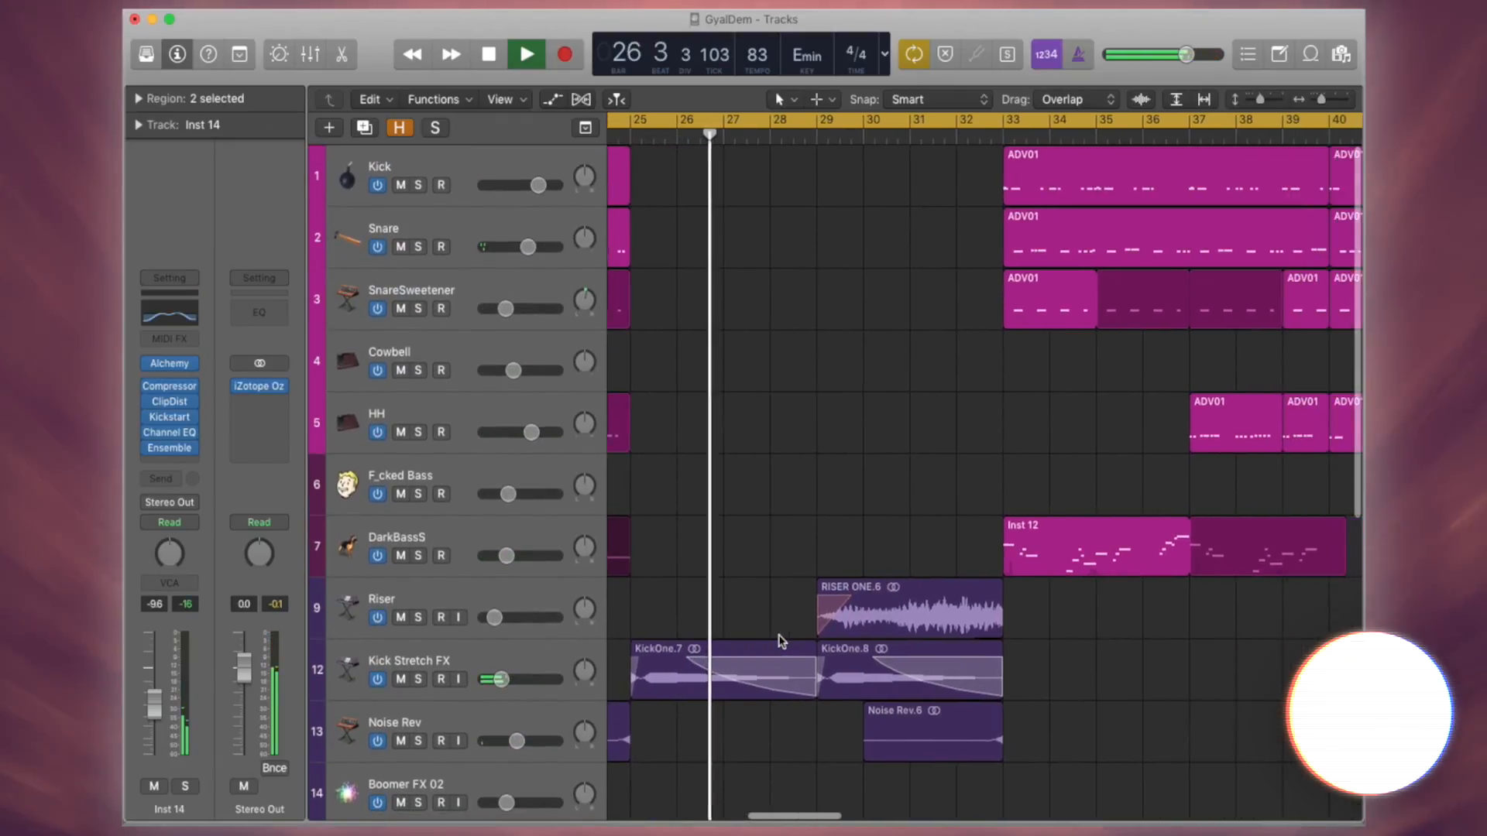
pyautogui.hscroll(2, 780, 640)
pyautogui.scroll(-5, 780, 631)
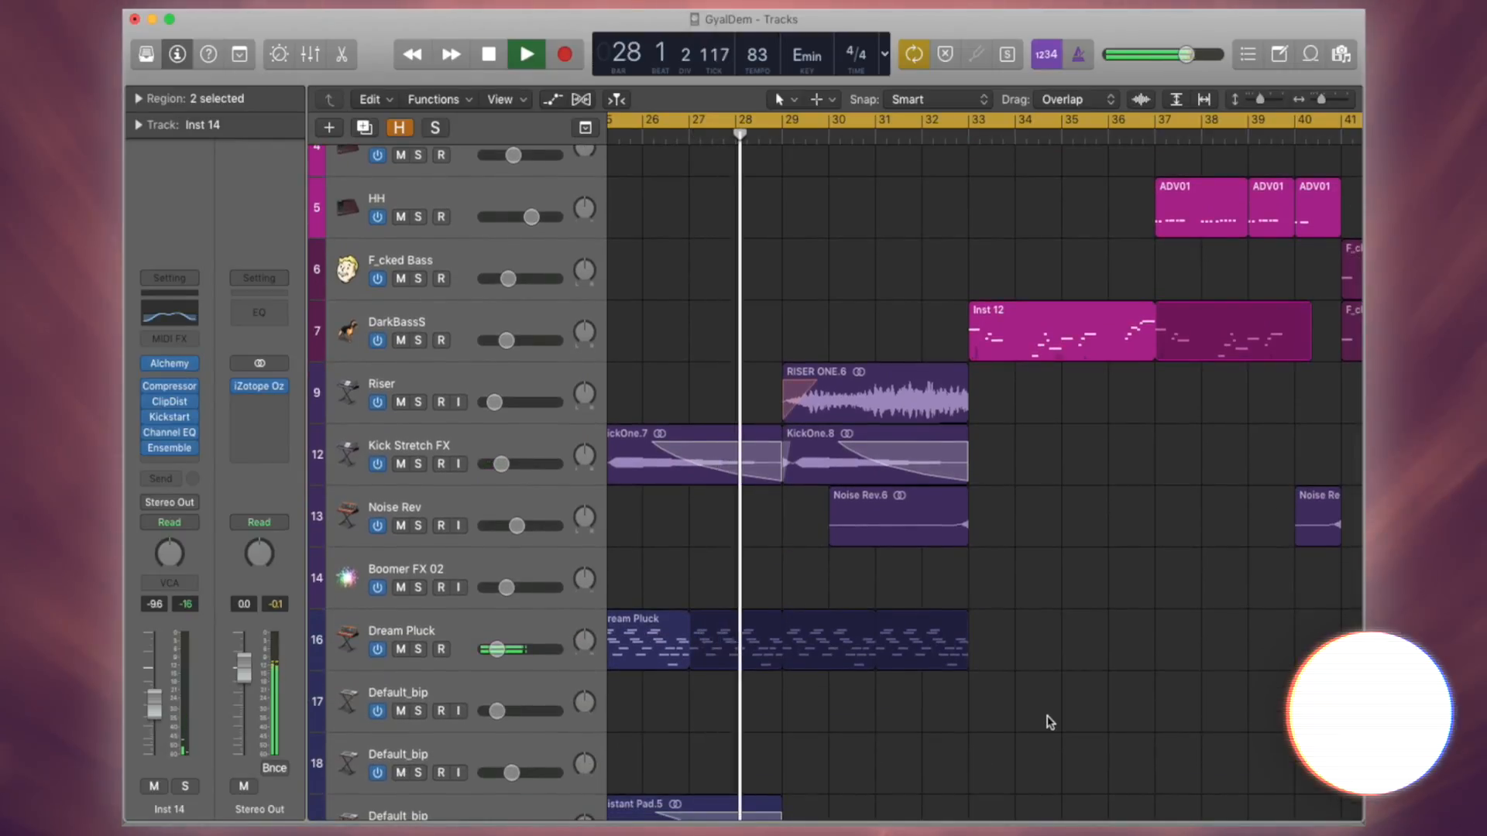
pyautogui.scroll(-5, 1039, 714)
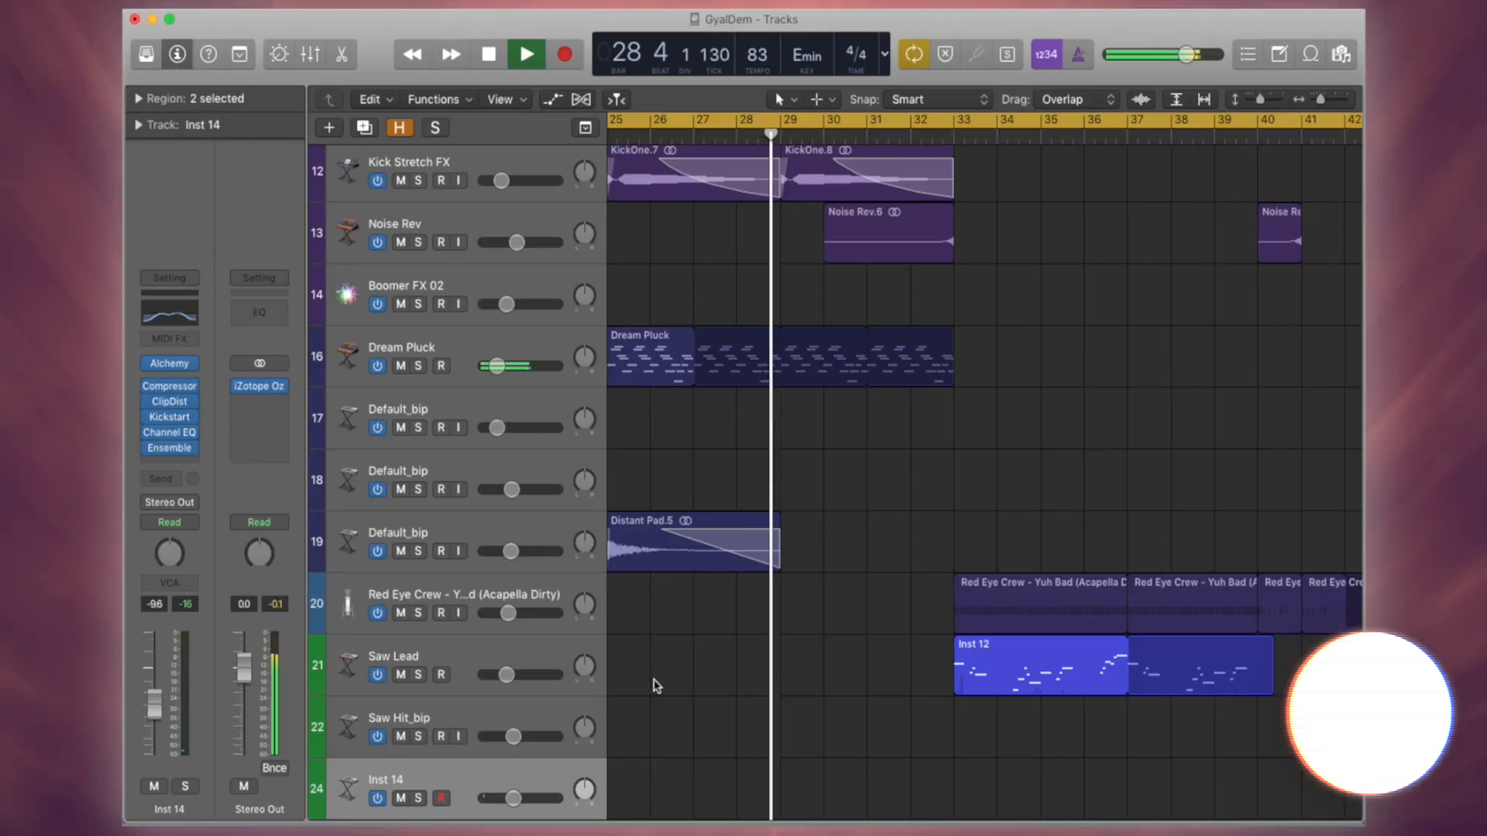
# Step: Show track automation and examine the Riser and Dream Pluck curves across the breakdown
pyautogui.press('a')
pyautogui.scroll(5, 697, 680)
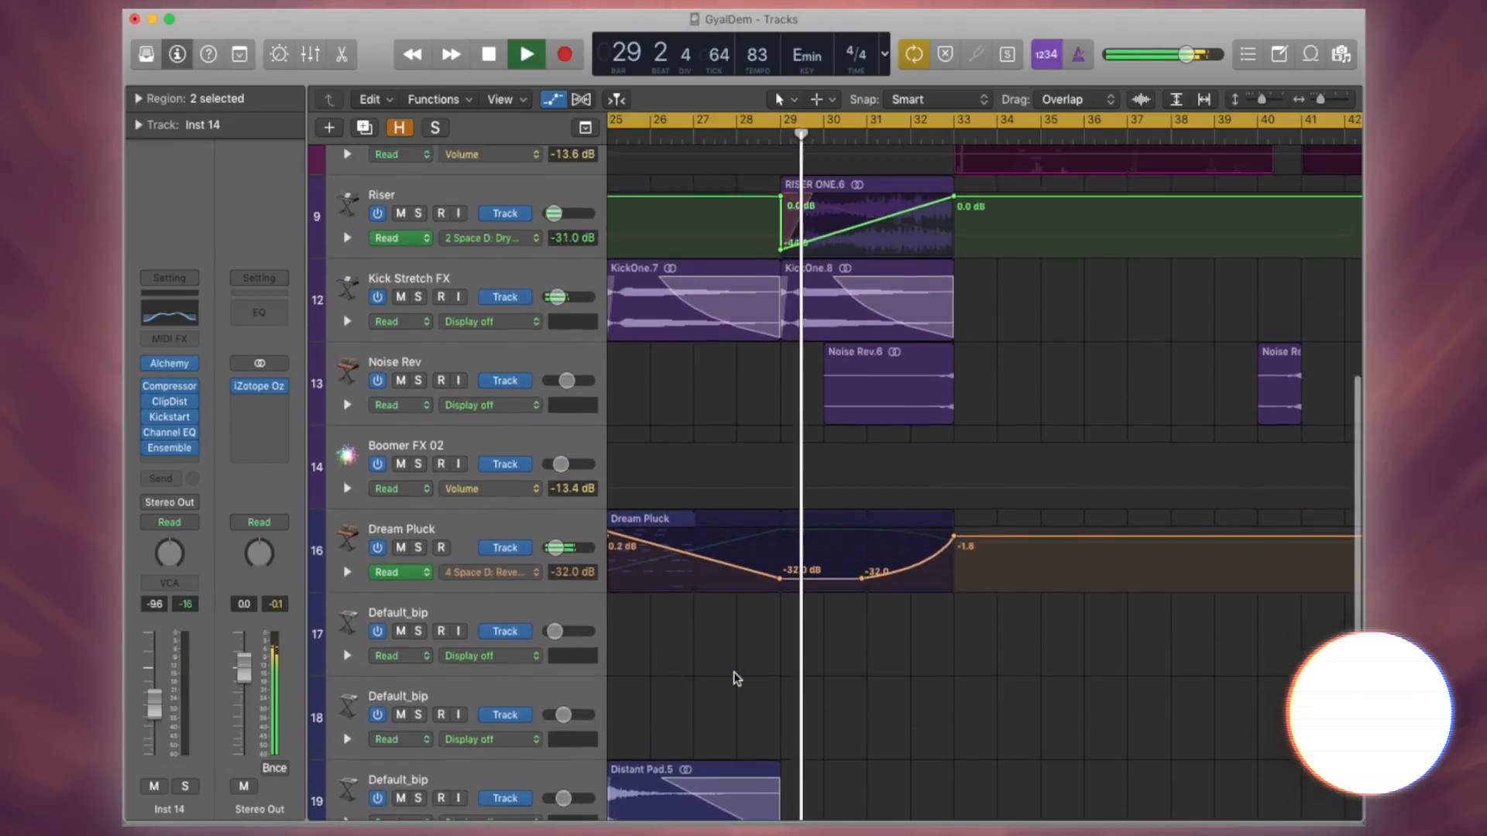
pyautogui.hscroll(-3, 697, 673)
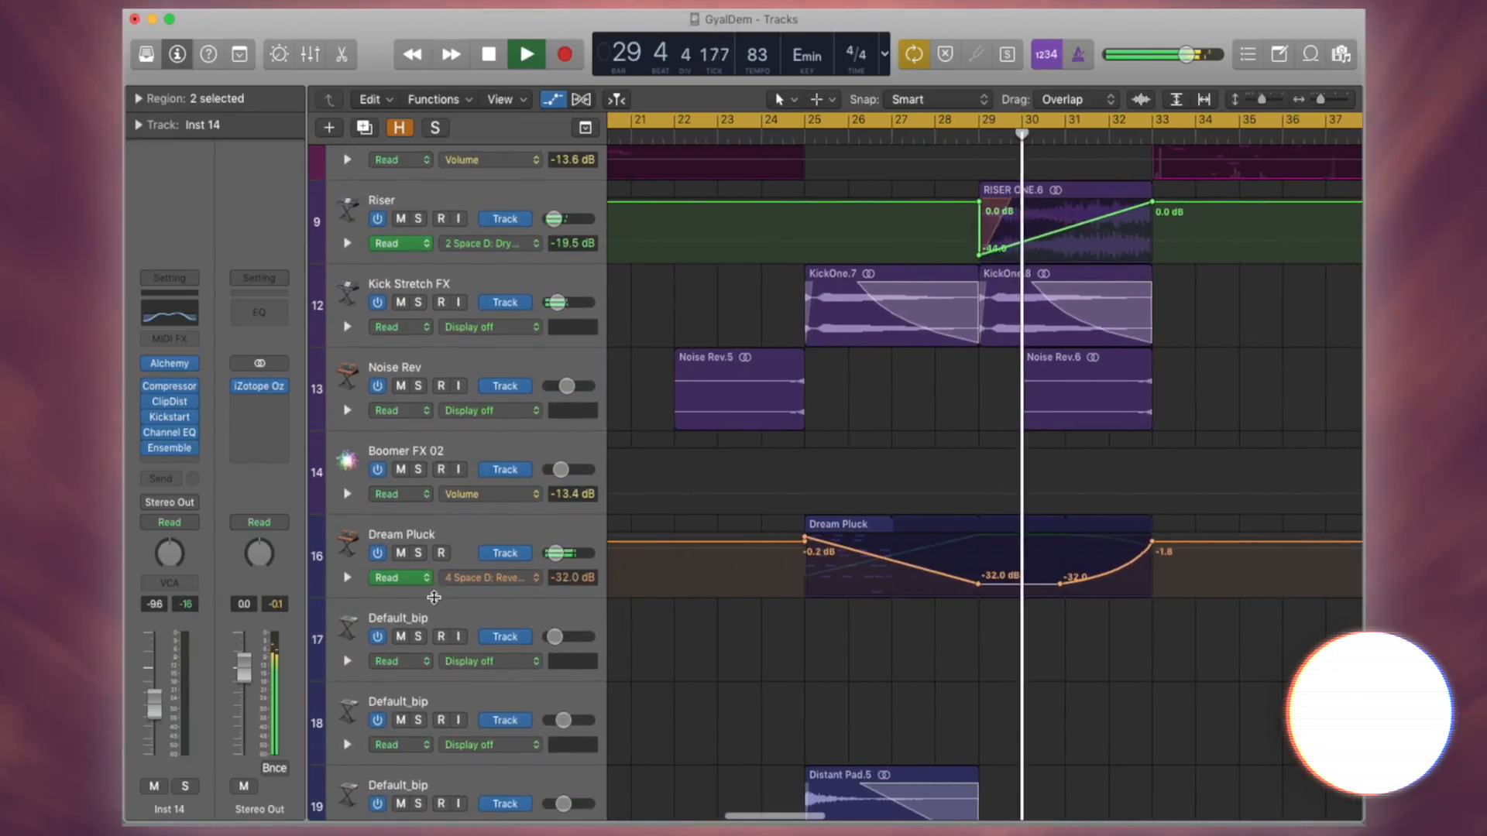
# Step: Expand the Dream Pluck automation lanes and examine the Space D Dry Output and Channel EQ high-cut curves up to bar 33
pyautogui.click(347, 577)
pyautogui.scroll(-1, 690, 622)
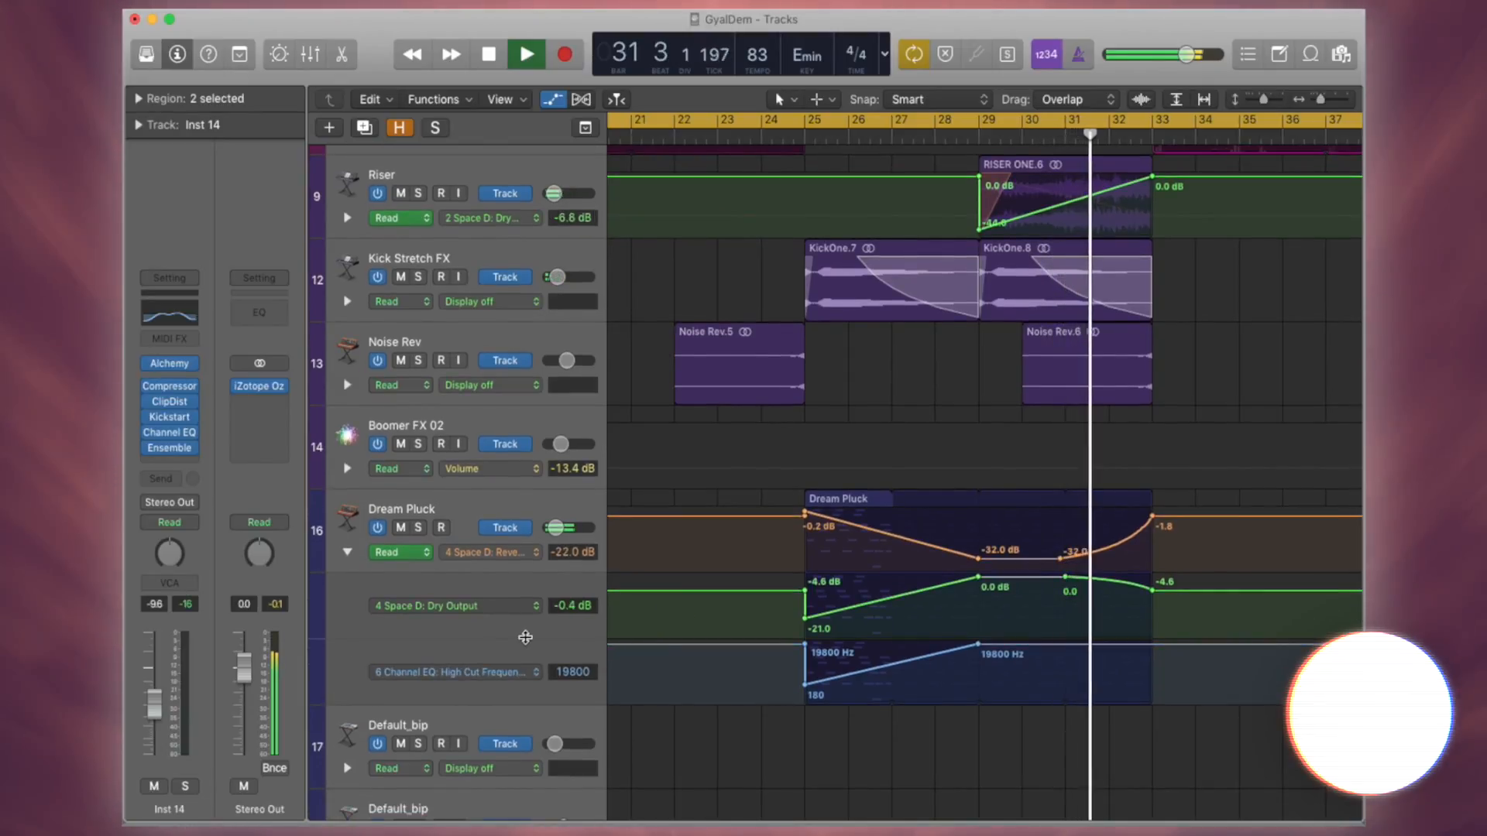
pyautogui.hscroll(5, 779, 635)
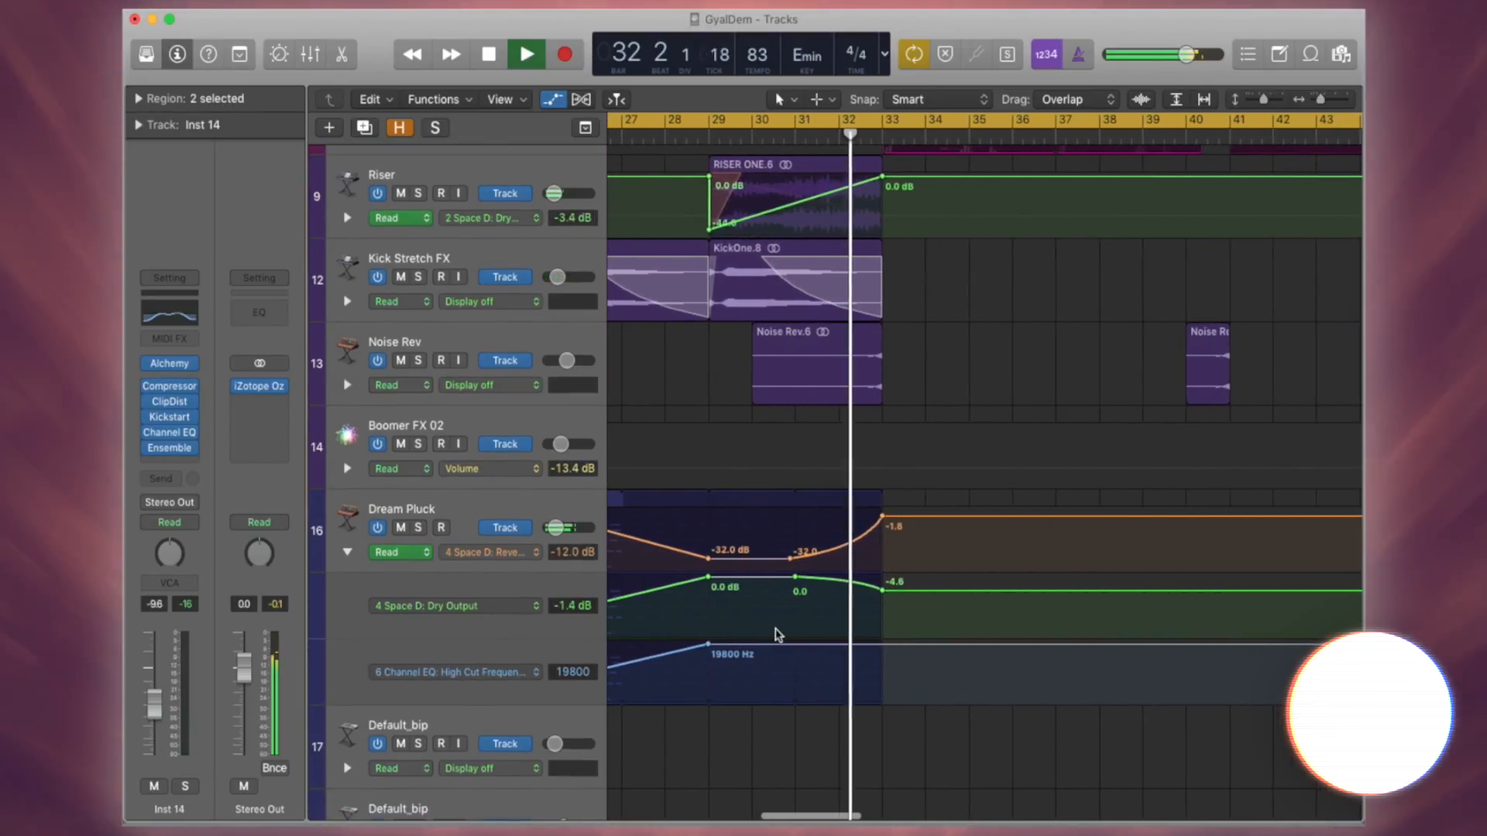
# Step: Hide the track automation and examine the drum, bass, acapella and Saw Lead regions that play from bar 33
pyautogui.press('a')
pyautogui.scroll(10, 778, 635)
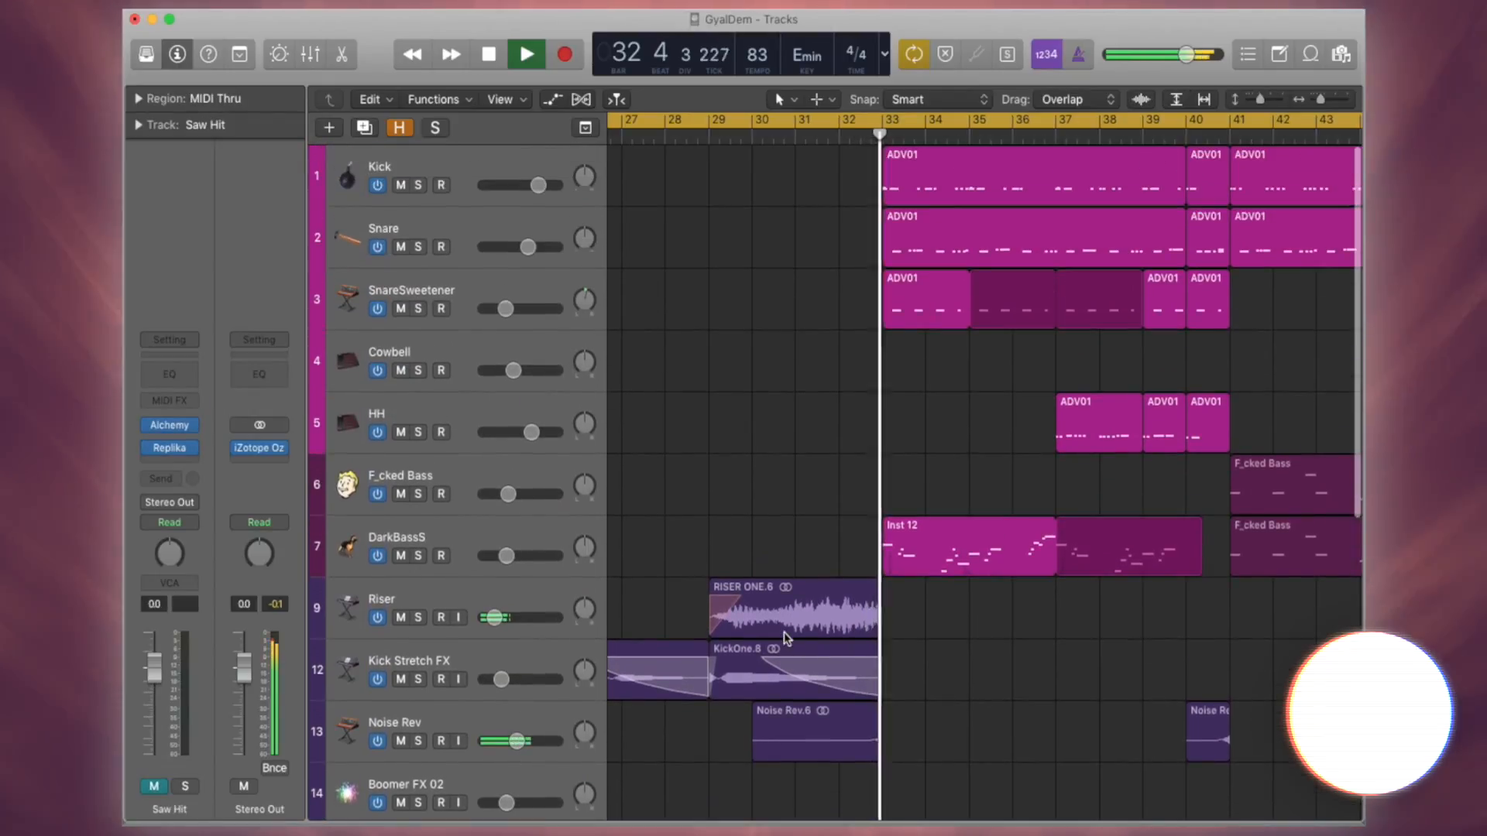
pyautogui.hscroll(3, 783, 635)
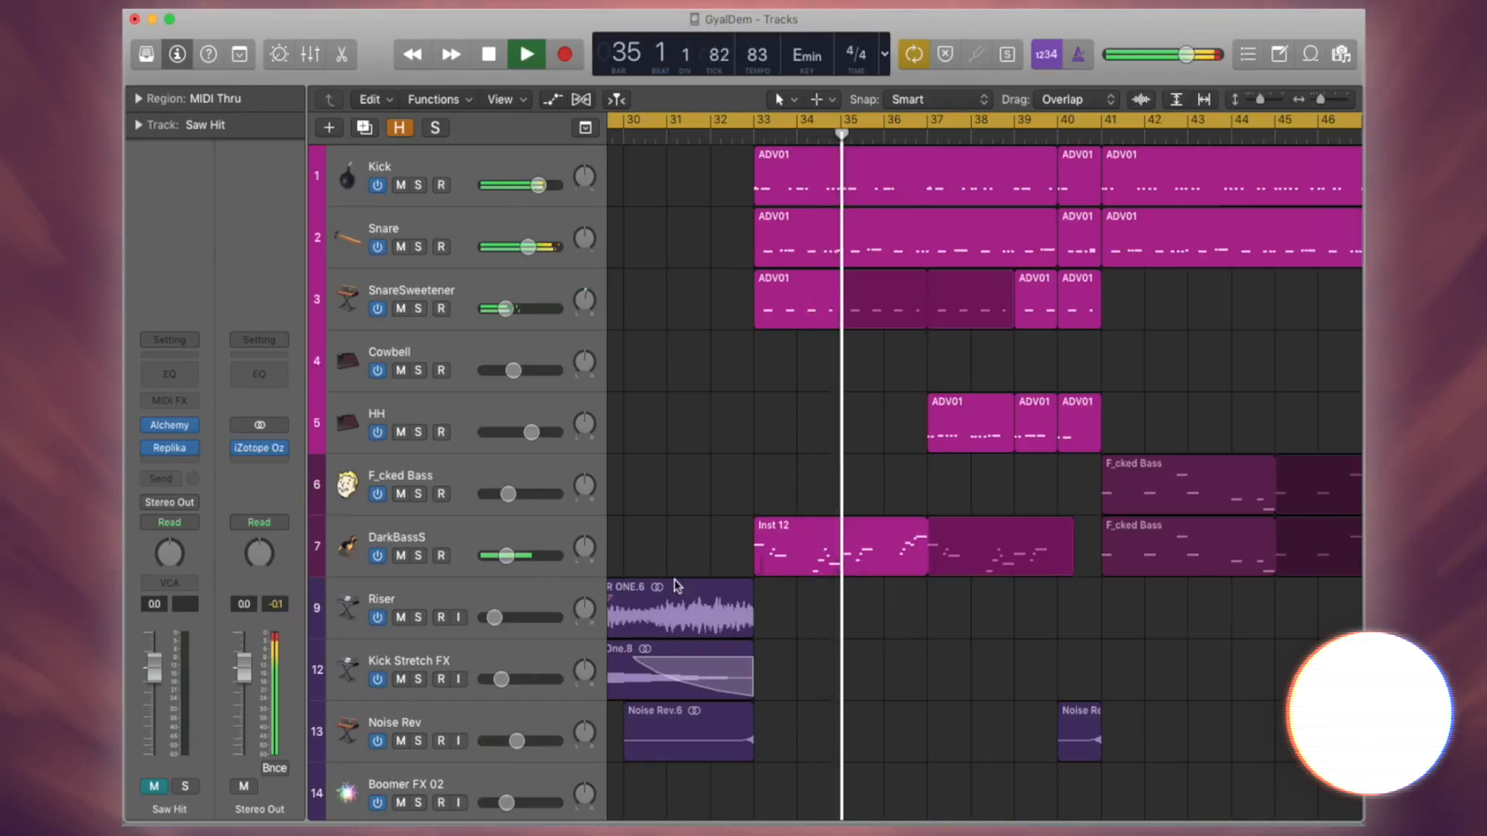
pyautogui.scroll(-10, 775, 587)
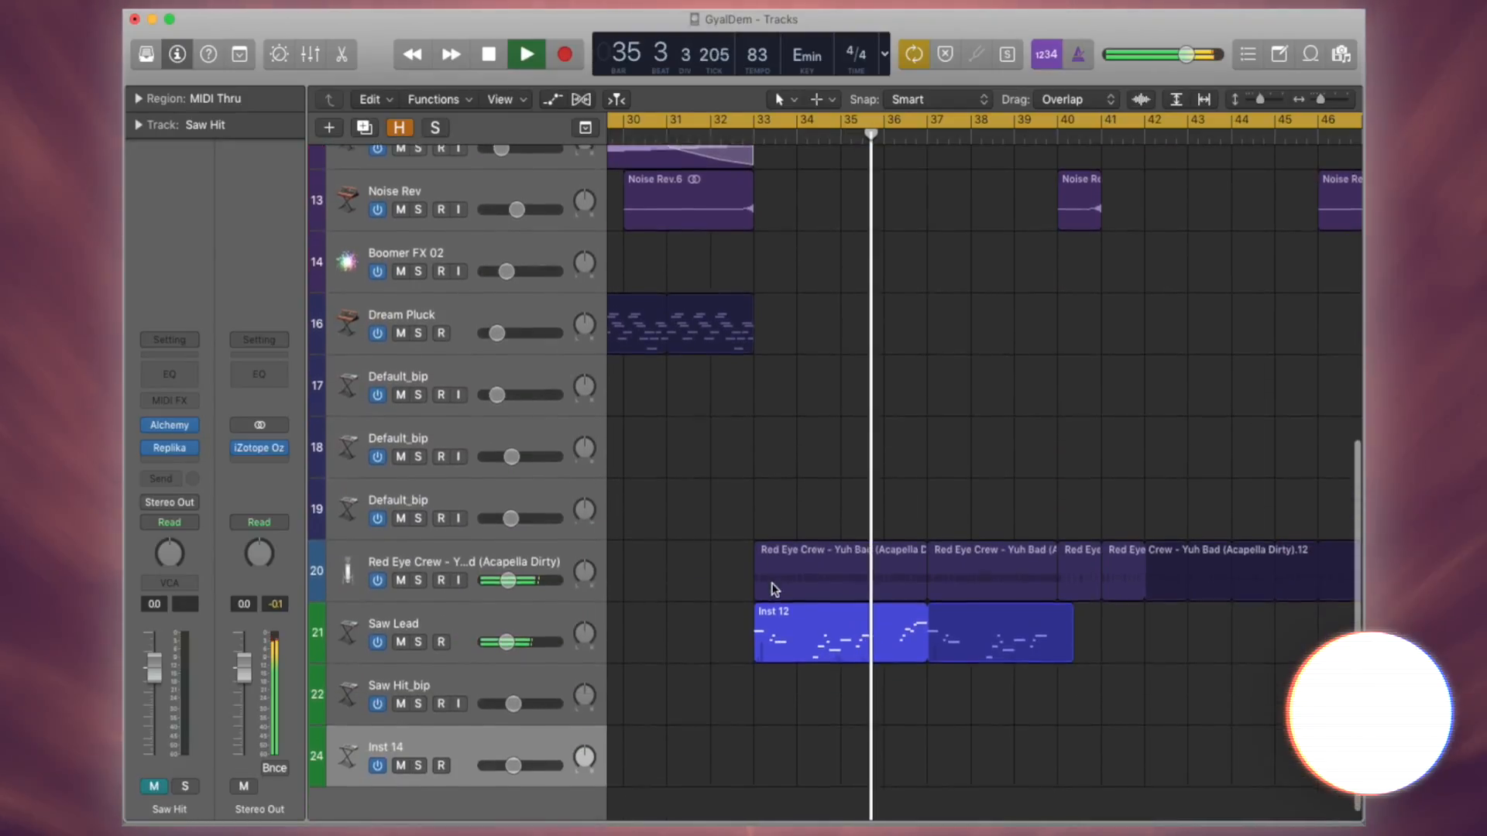
# Step: Select the Red Eye Crew acapella track and expand its automation lanes to examine the EQ, AutoFilter and delay curves around bars 37 to 42
pyautogui.click(542, 551)
pyautogui.press('a')
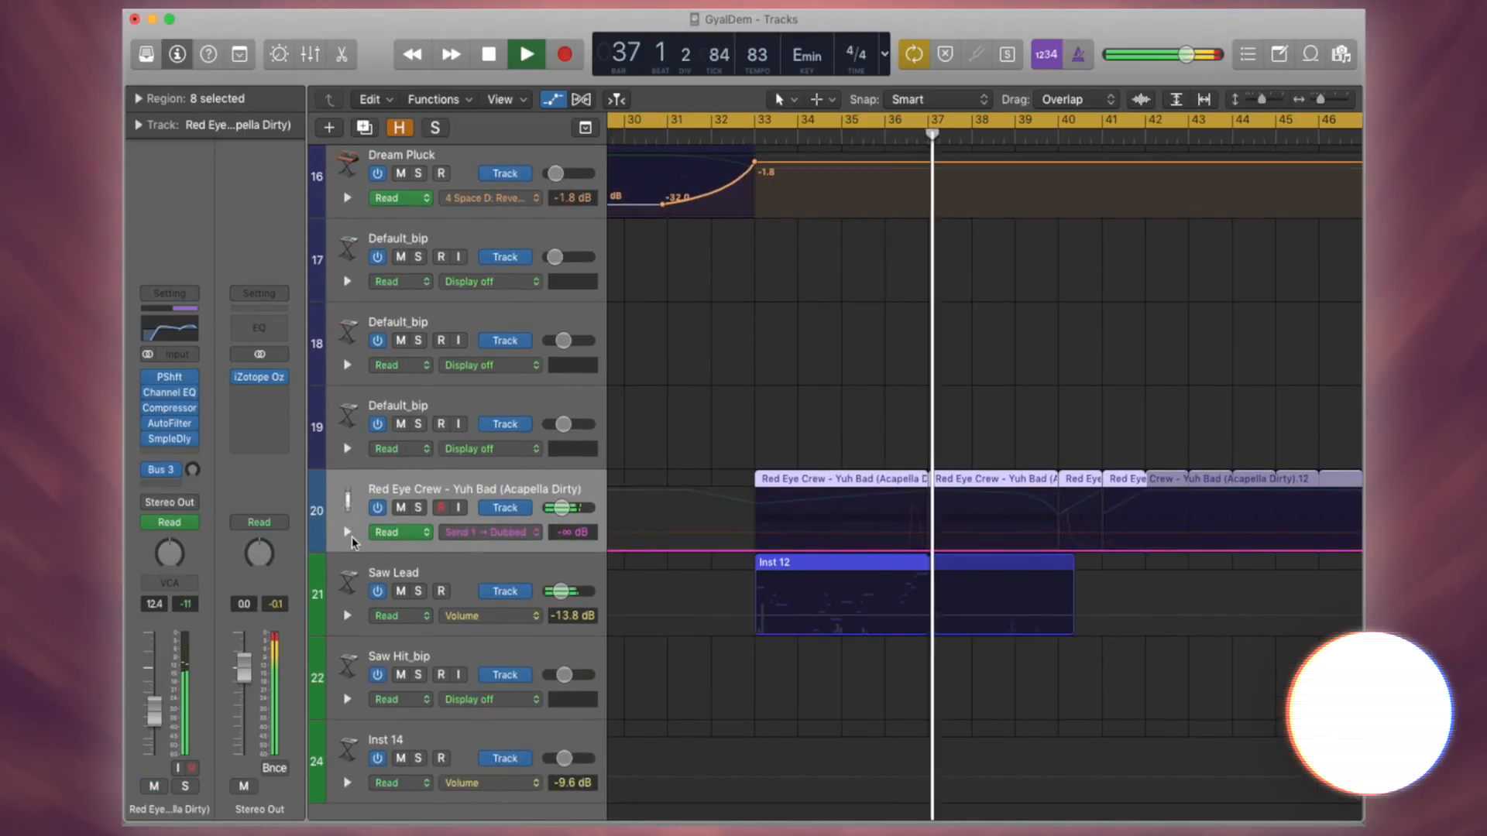
pyautogui.click(348, 534)
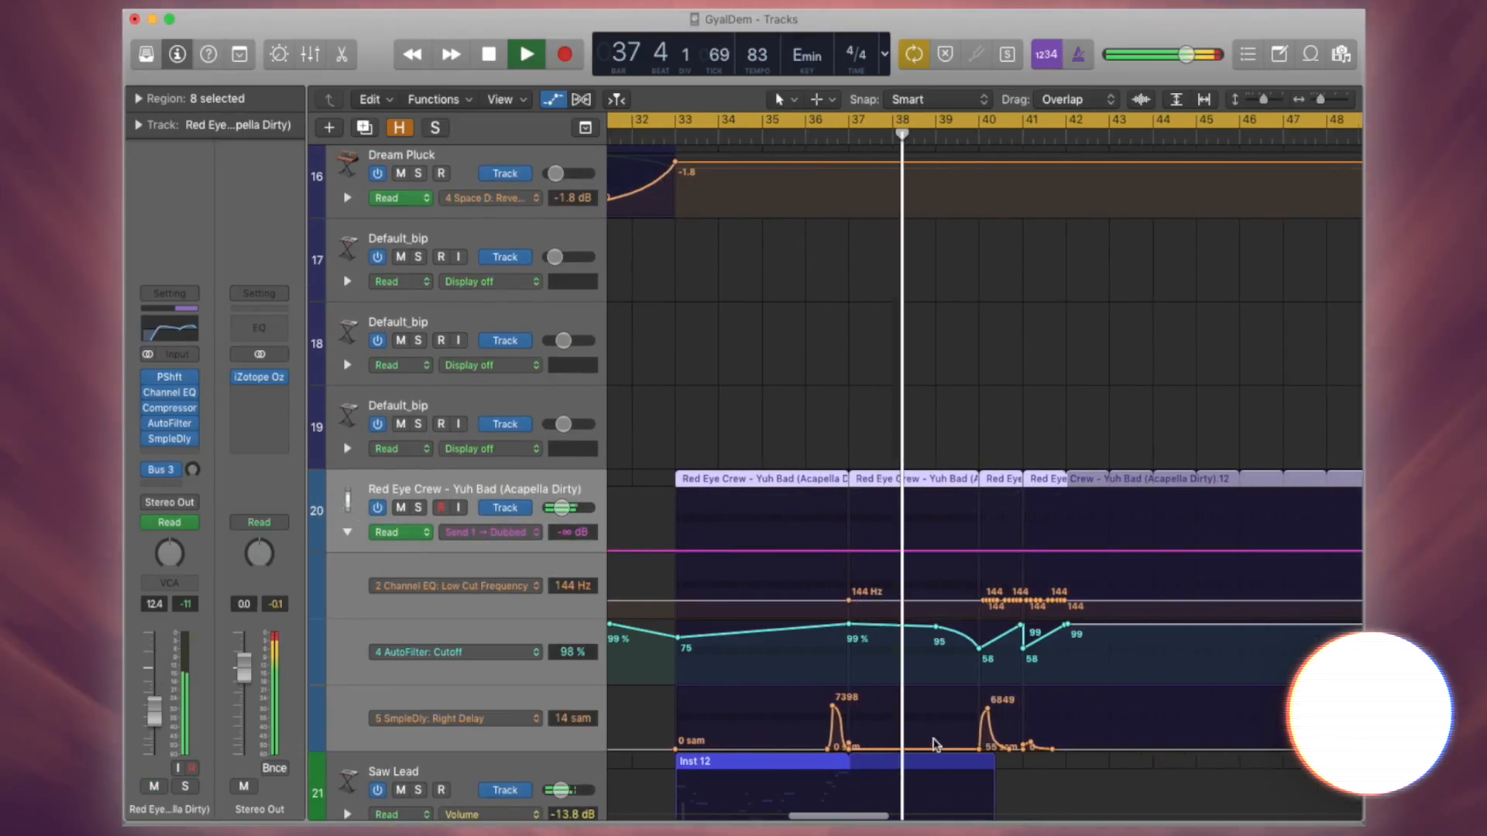
pyautogui.hscroll(3, 936, 745)
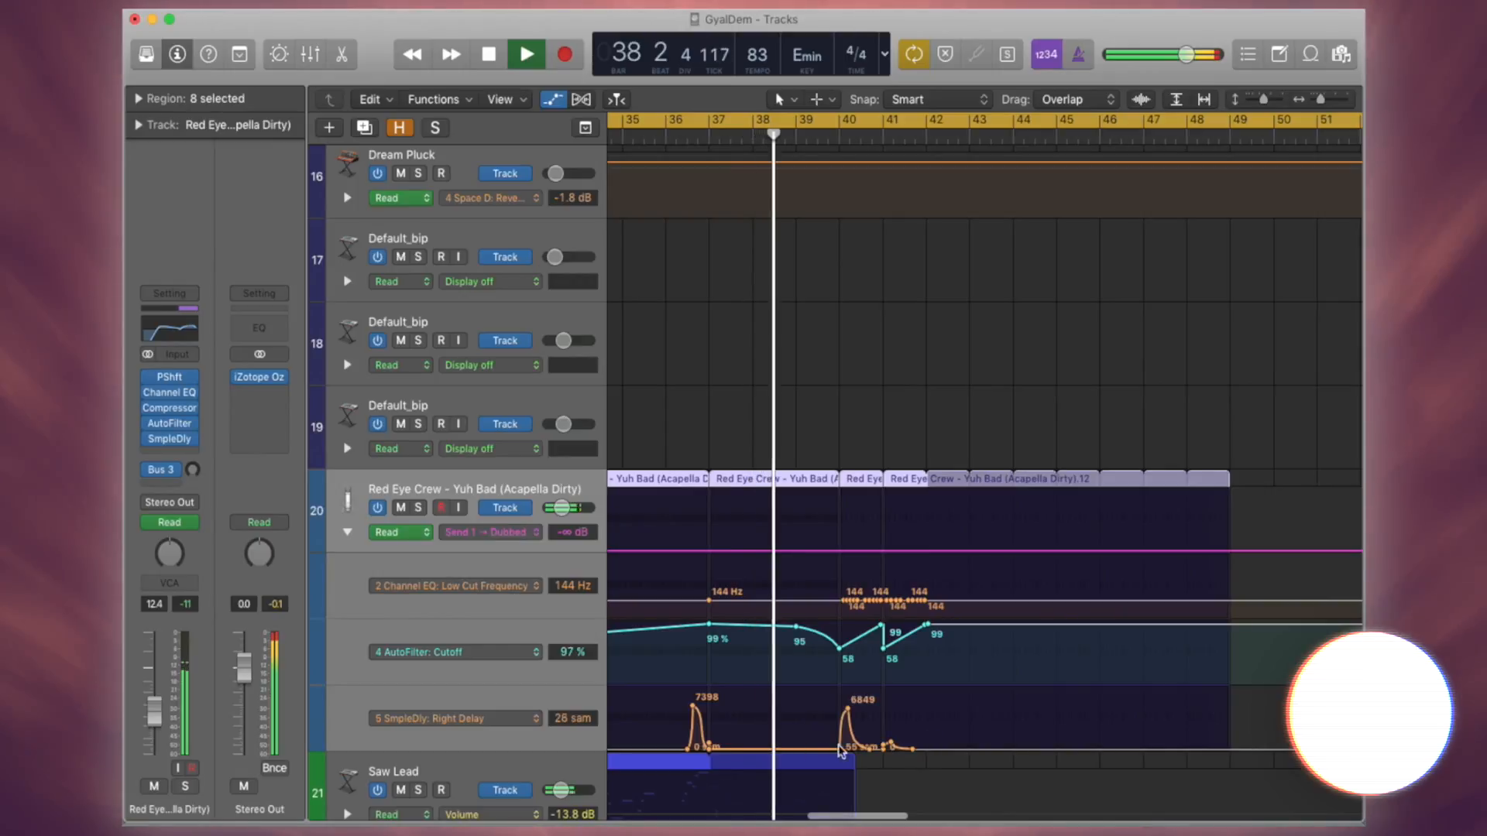
# Step: Reshape the acapella's SmpleDly Right Delay automation after bar 41, with a 3286 peak and a decline to 0 sam at bar 49
pyautogui.moveTo(891, 741); pyautogui.dragTo(914, 742)
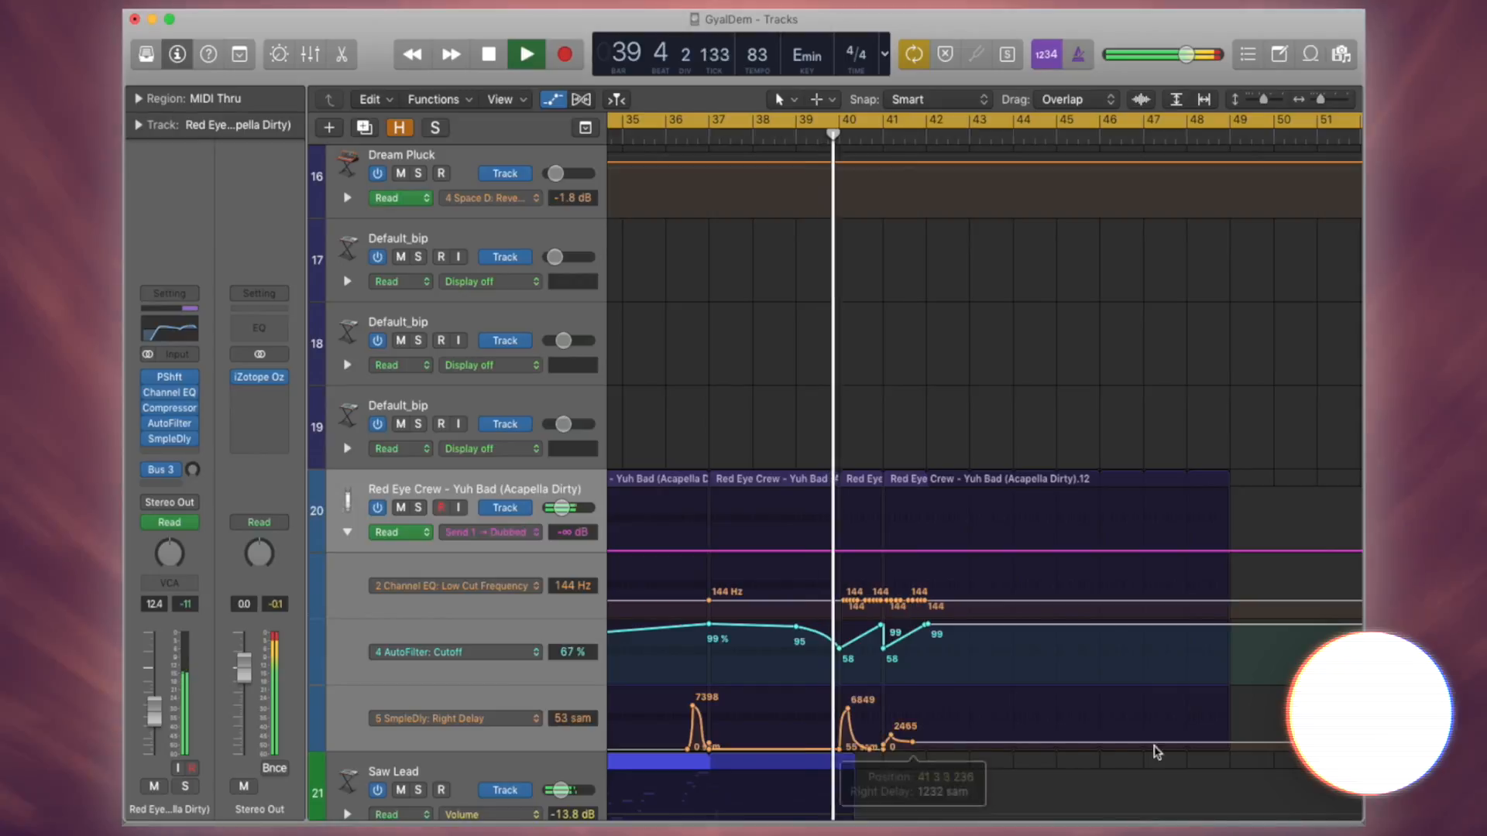
pyautogui.moveTo(1231, 750); pyautogui.dragTo(1100, 771)
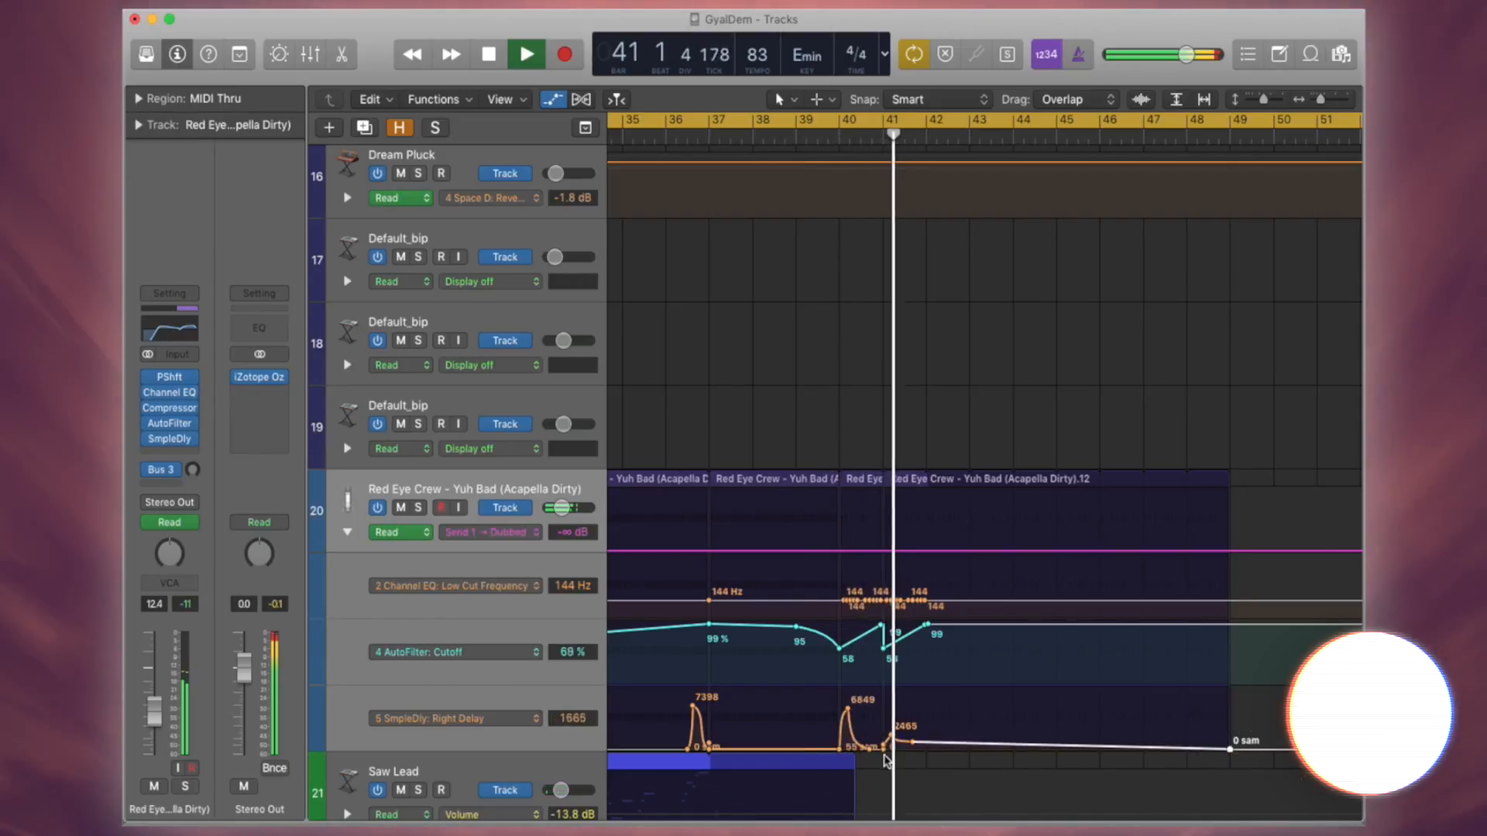
pyautogui.moveTo(891, 740); pyautogui.dragTo(913, 737)
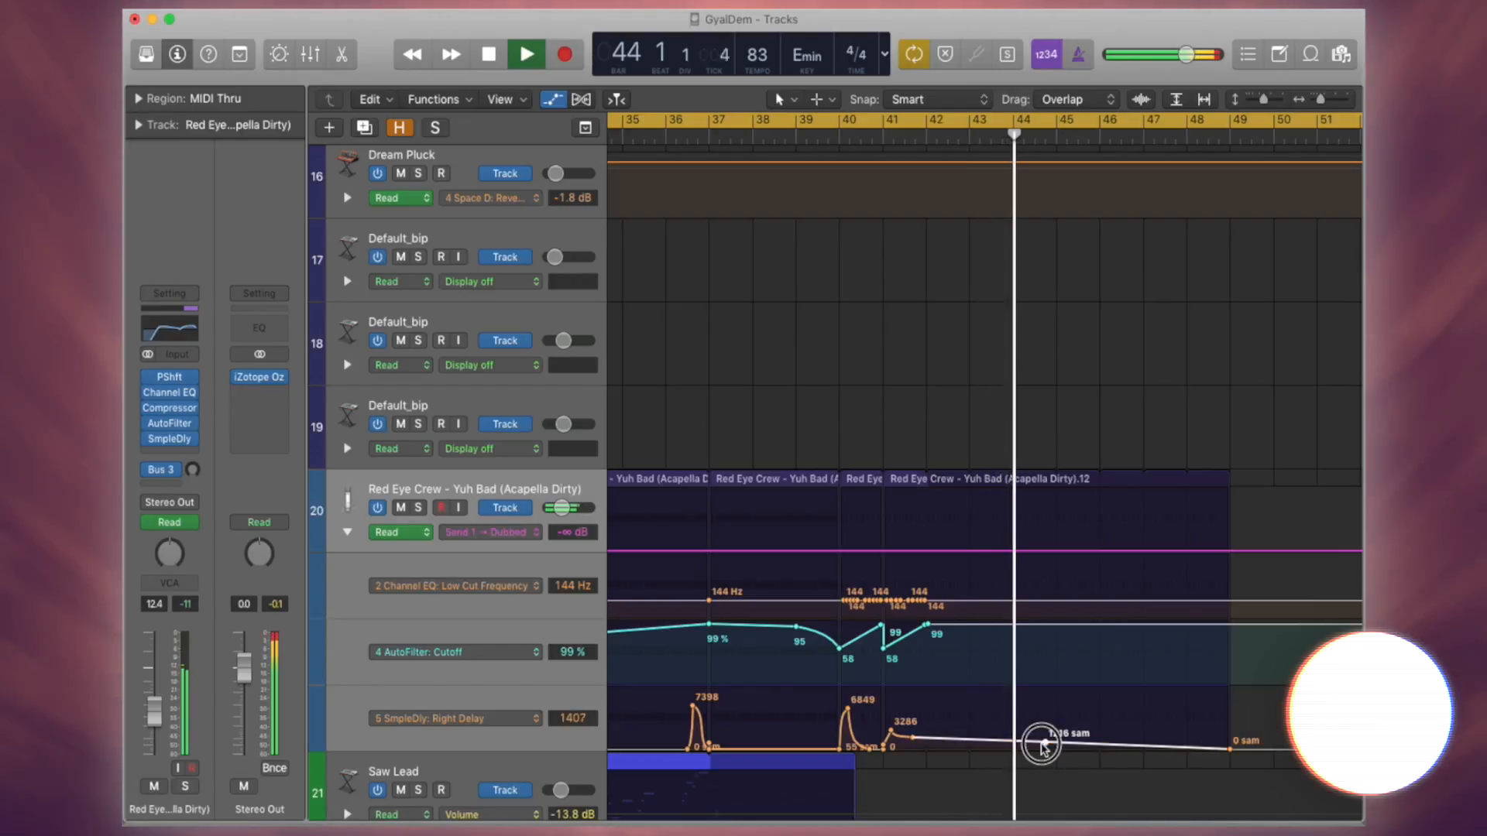
# Step: Add a Right Delay automation bump on the acapella between about bars 45 and 49, rising from 0 sam to 1233 near bar 46
pyautogui.moveTo(1044, 742); pyautogui.dragTo(1144, 740)
pyautogui.press('t')
pyautogui.press('t')
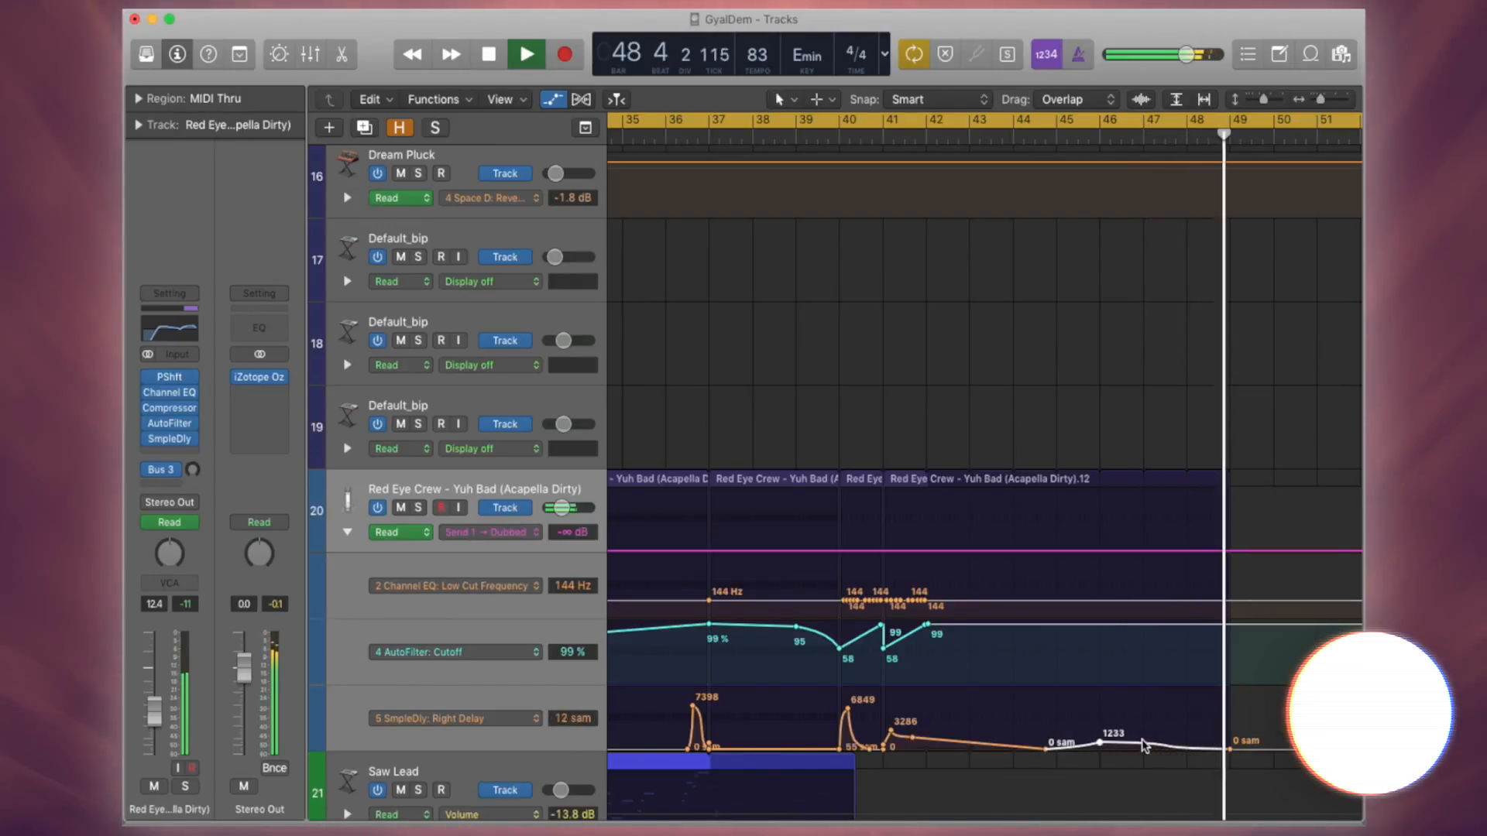
# Step: Hide the track automation and zoom out to examine the whole arrangement through the closing Saw Hit_bip regions
pyautogui.press('a')
pyautogui.press('super+Left')
pyautogui.press('super+Left')
pyautogui.press('super+Up')
pyautogui.press('super+Up')
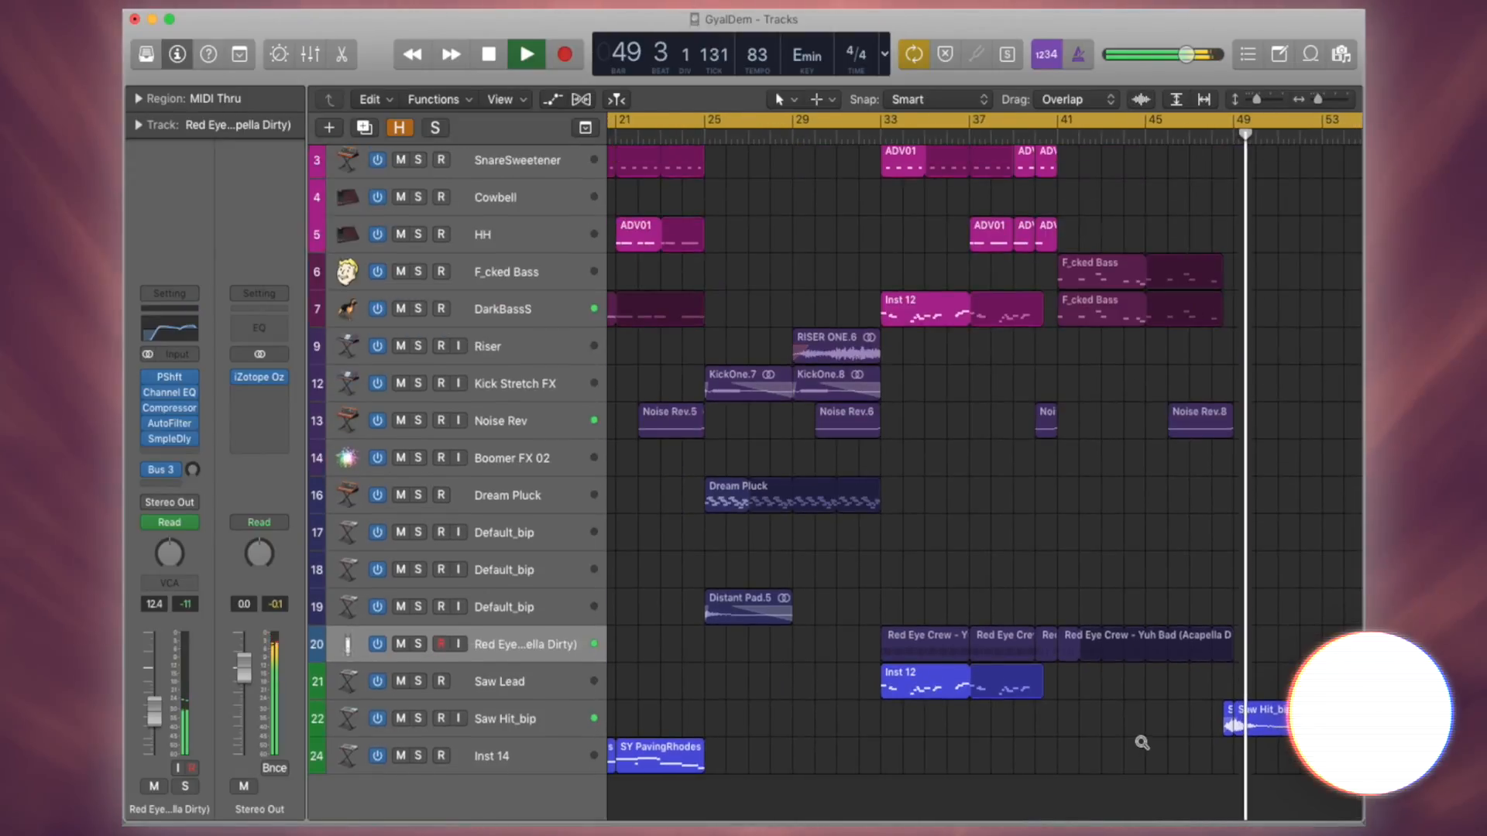
pyautogui.press('super+Left')
pyautogui.press('super+Down')
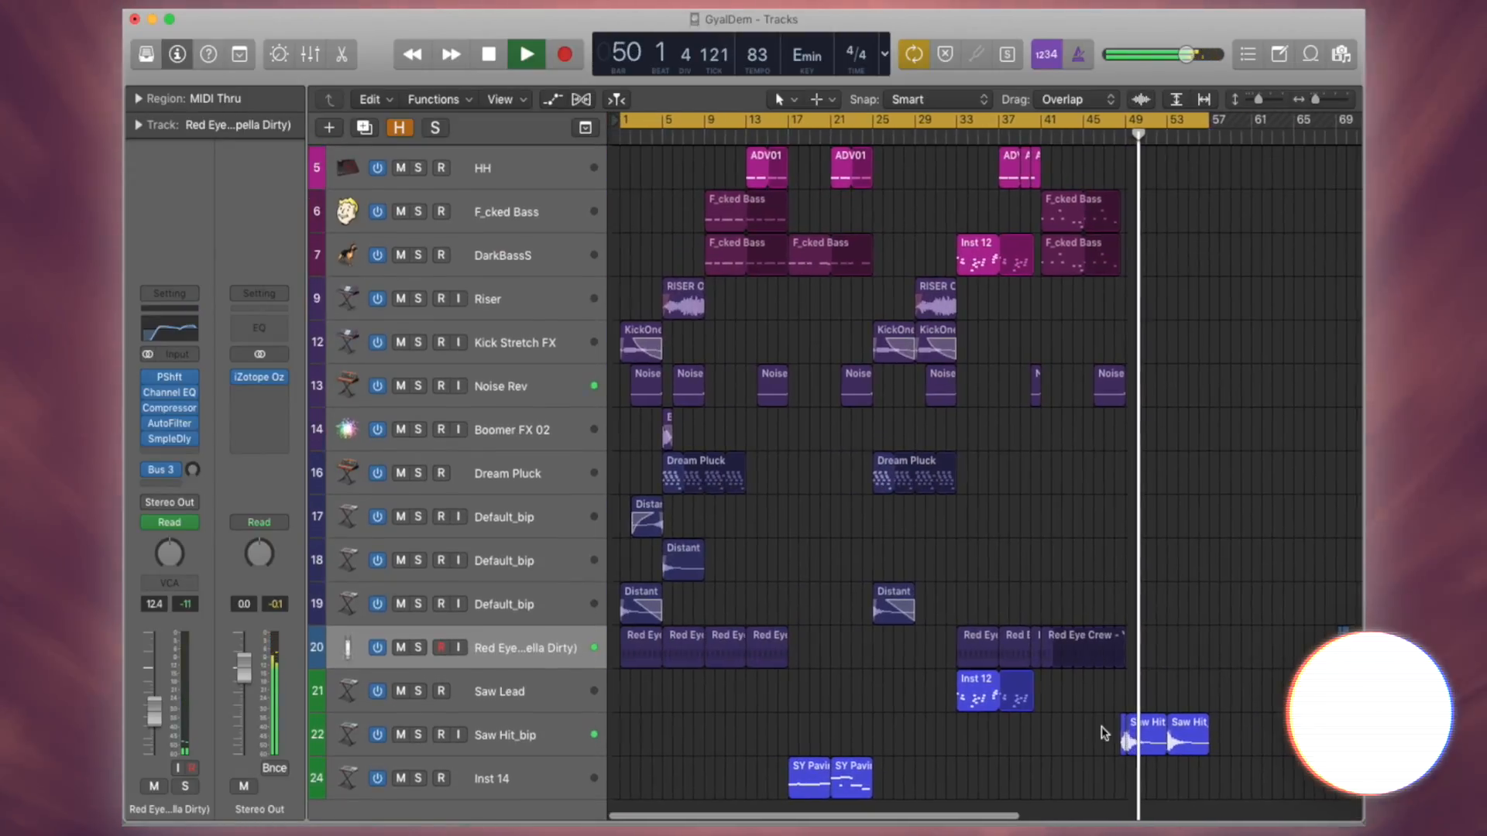
pyautogui.scroll(4, 1095, 722)
pyautogui.scroll(3, 1094, 728)
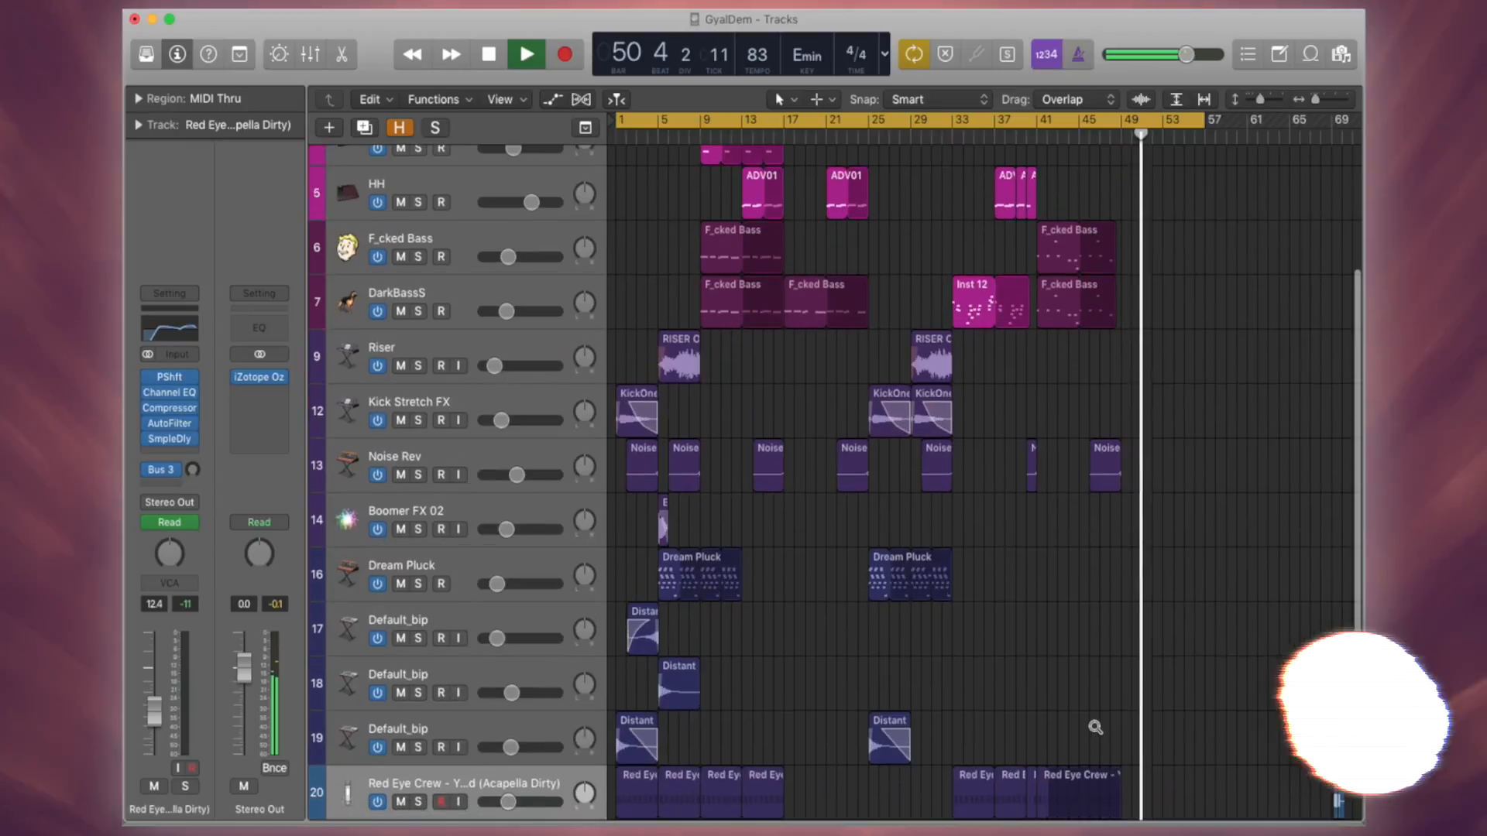
pyautogui.scroll(-5, 1095, 728)
pyautogui.scroll(2, 1094, 728)
pyautogui.hscroll(2, 1095, 729)
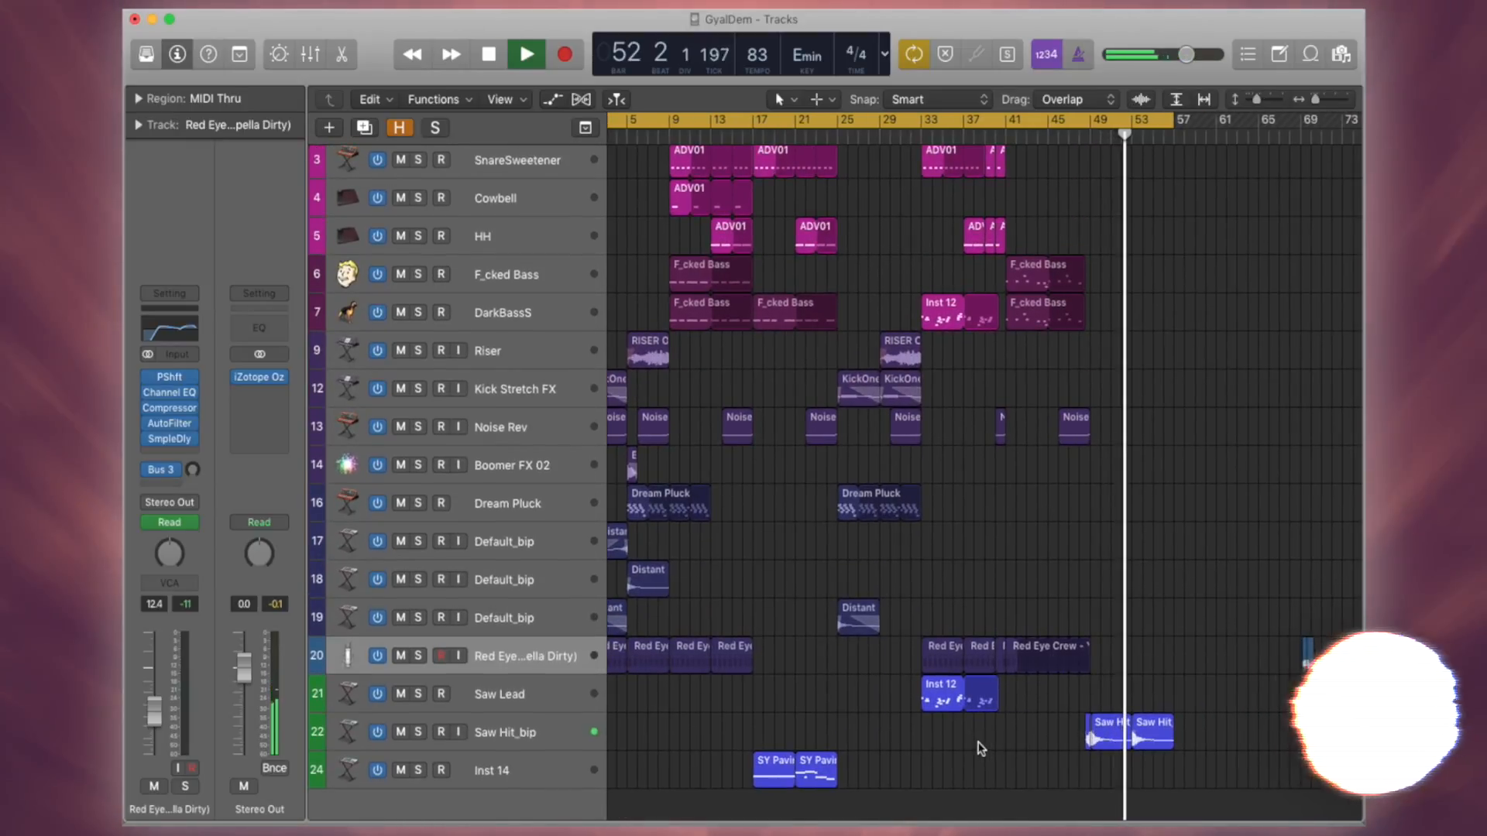
# Step: Return the playhead to bar 1 and examine the intro regions across all tracks, including the Distant Pad layers
pyautogui.press('Return')
pyautogui.scroll(10, 742, 599)
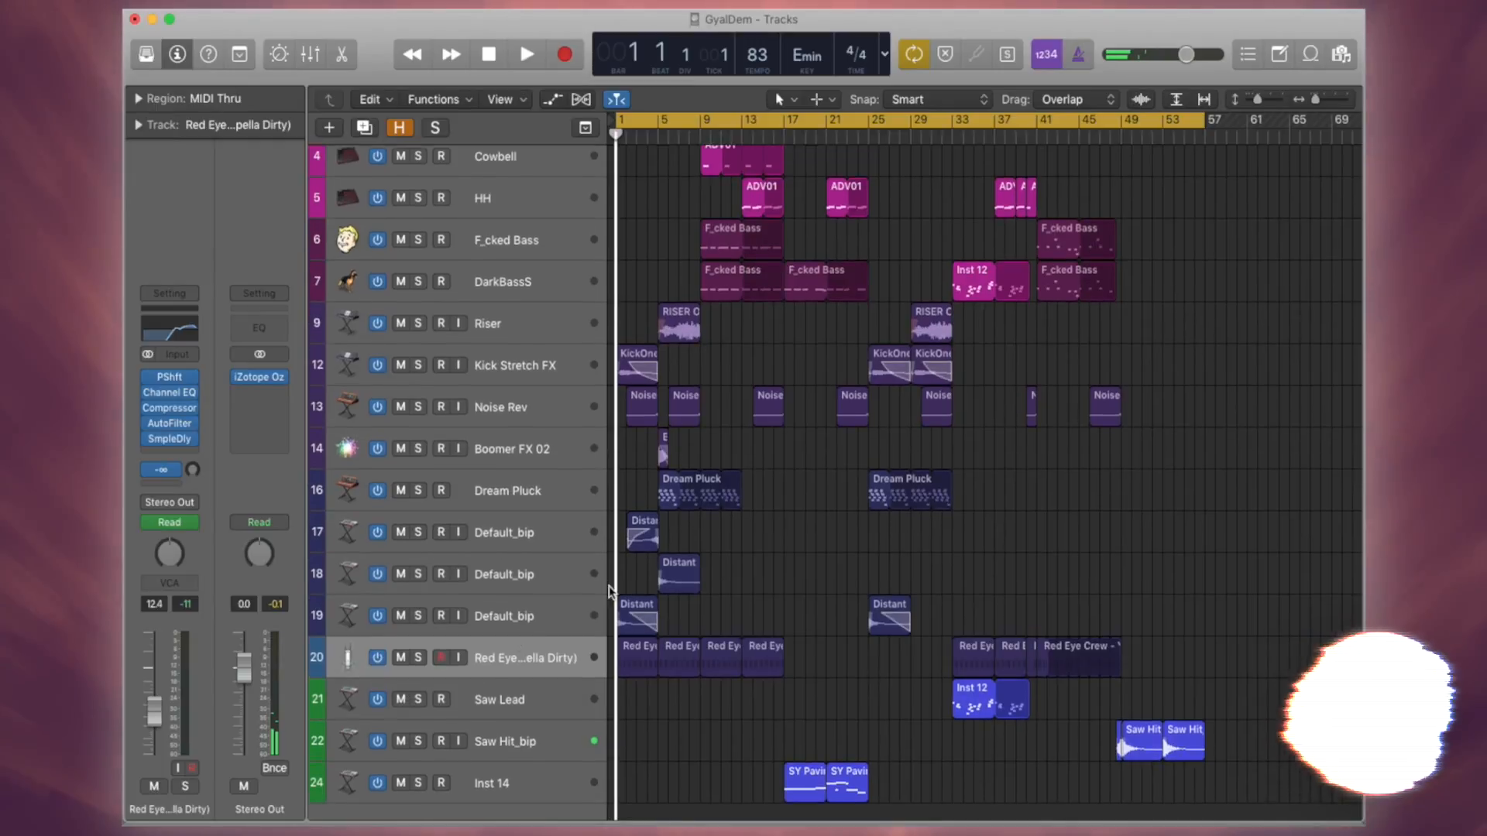
pyautogui.scroll(5, 742, 599)
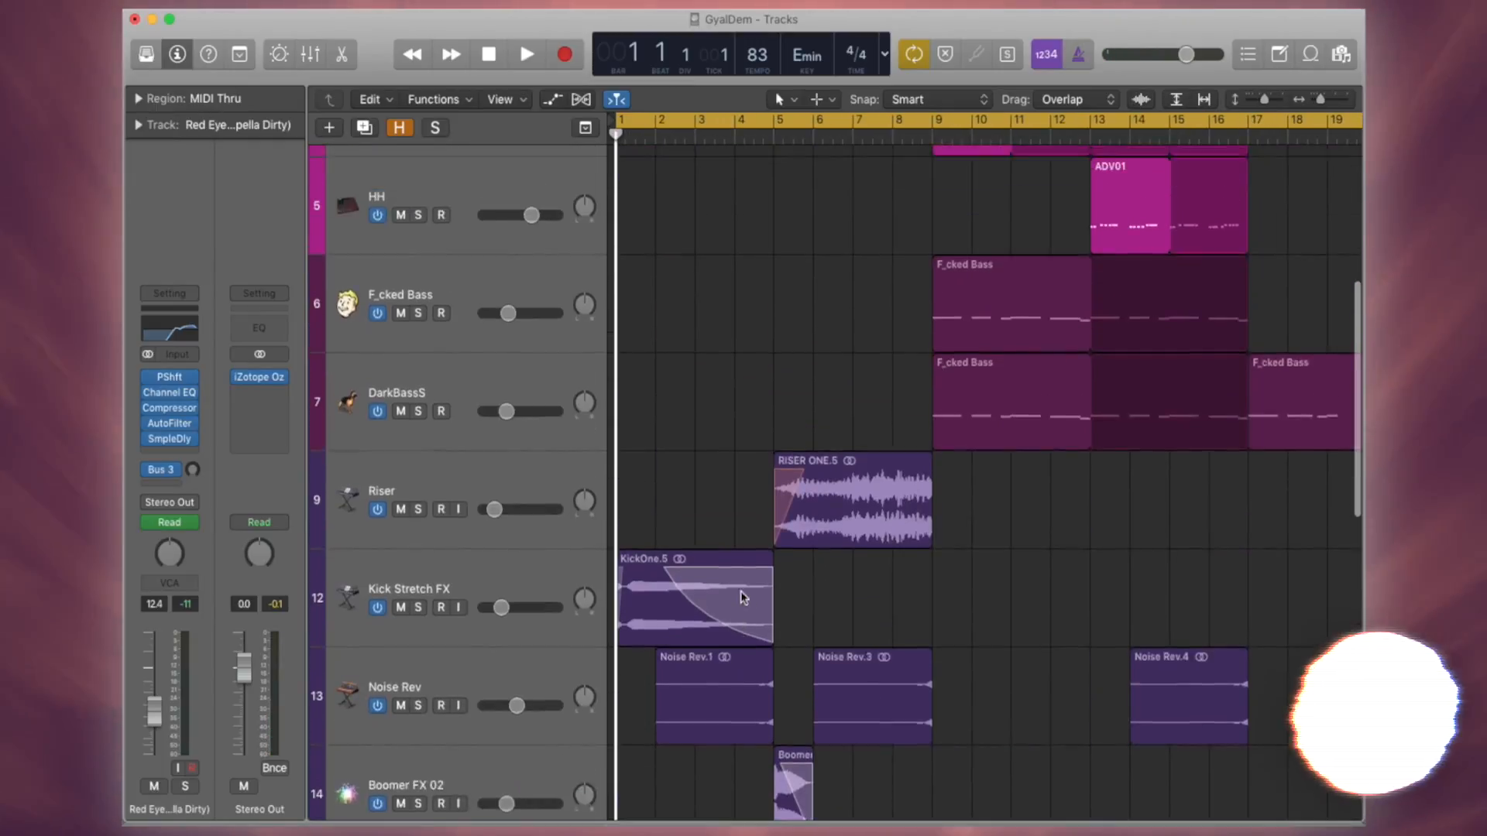
pyautogui.scroll(-8, 736, 601)
pyautogui.scroll(-2, 733, 605)
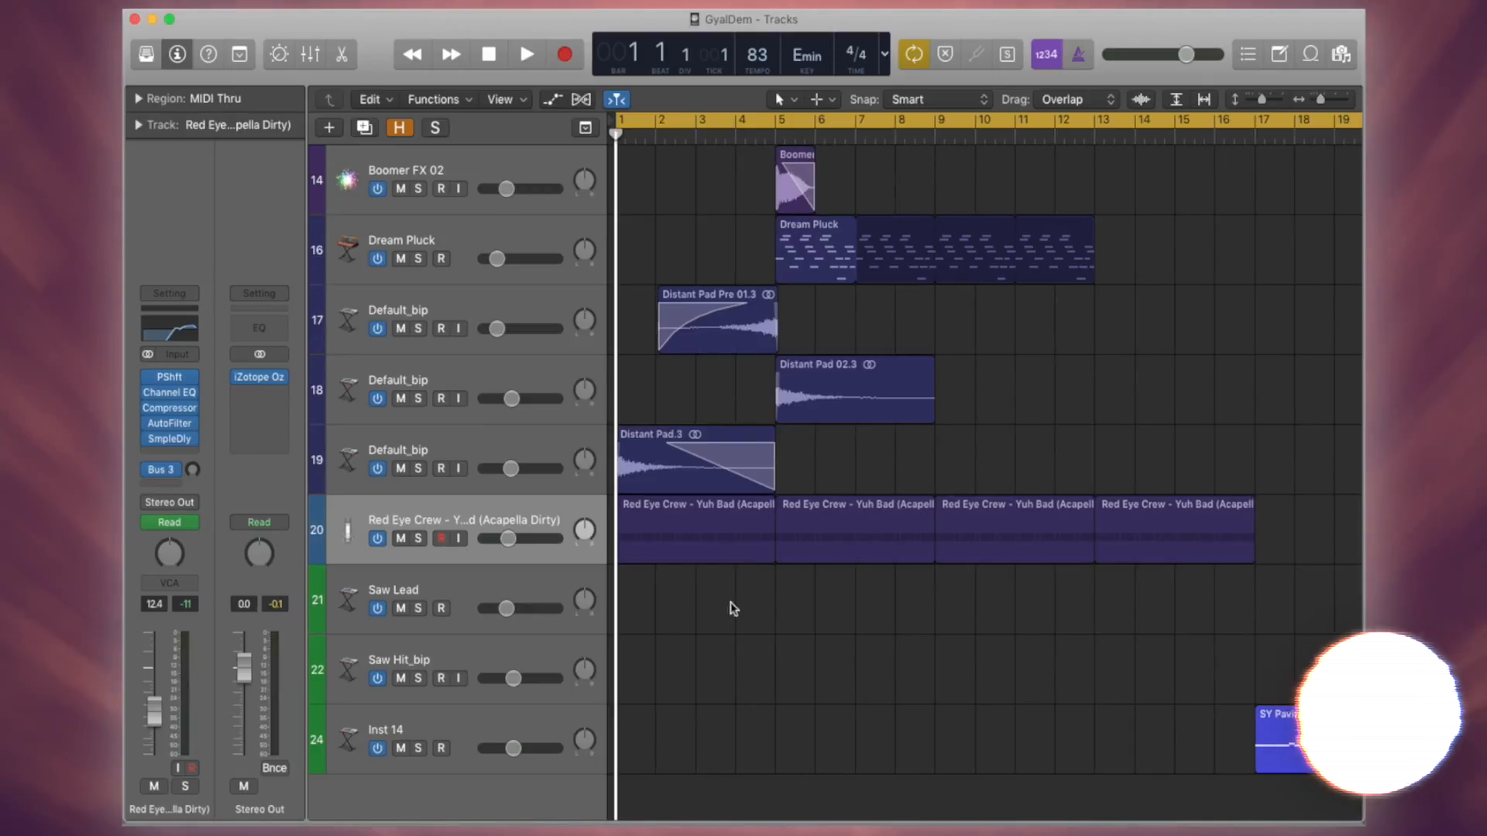
pyautogui.scroll(5, 701, 663)
pyautogui.scroll(5, 699, 660)
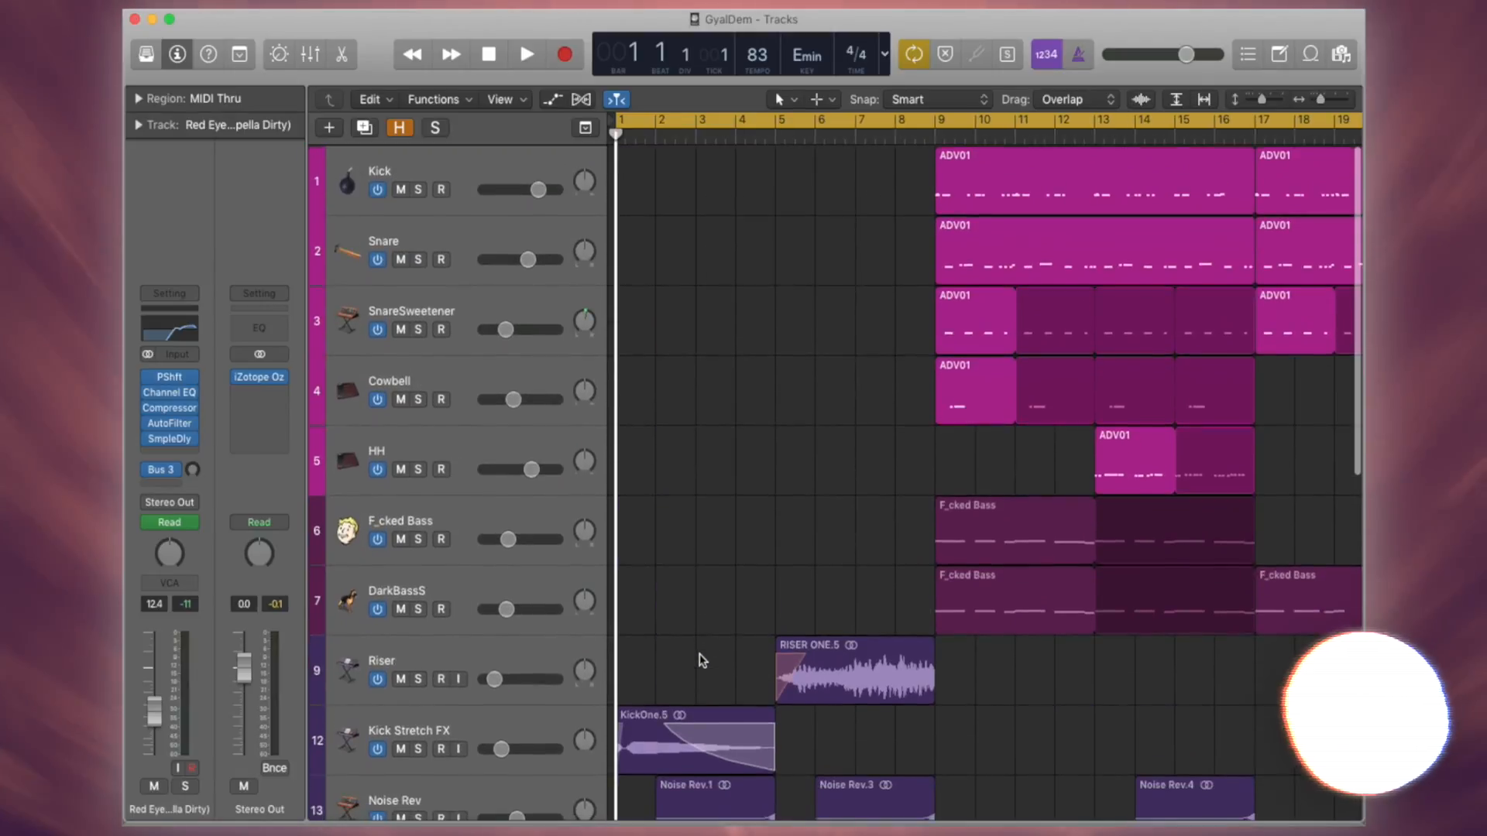
pyautogui.scroll(-7, 697, 662)
pyautogui.scroll(6, 697, 662)
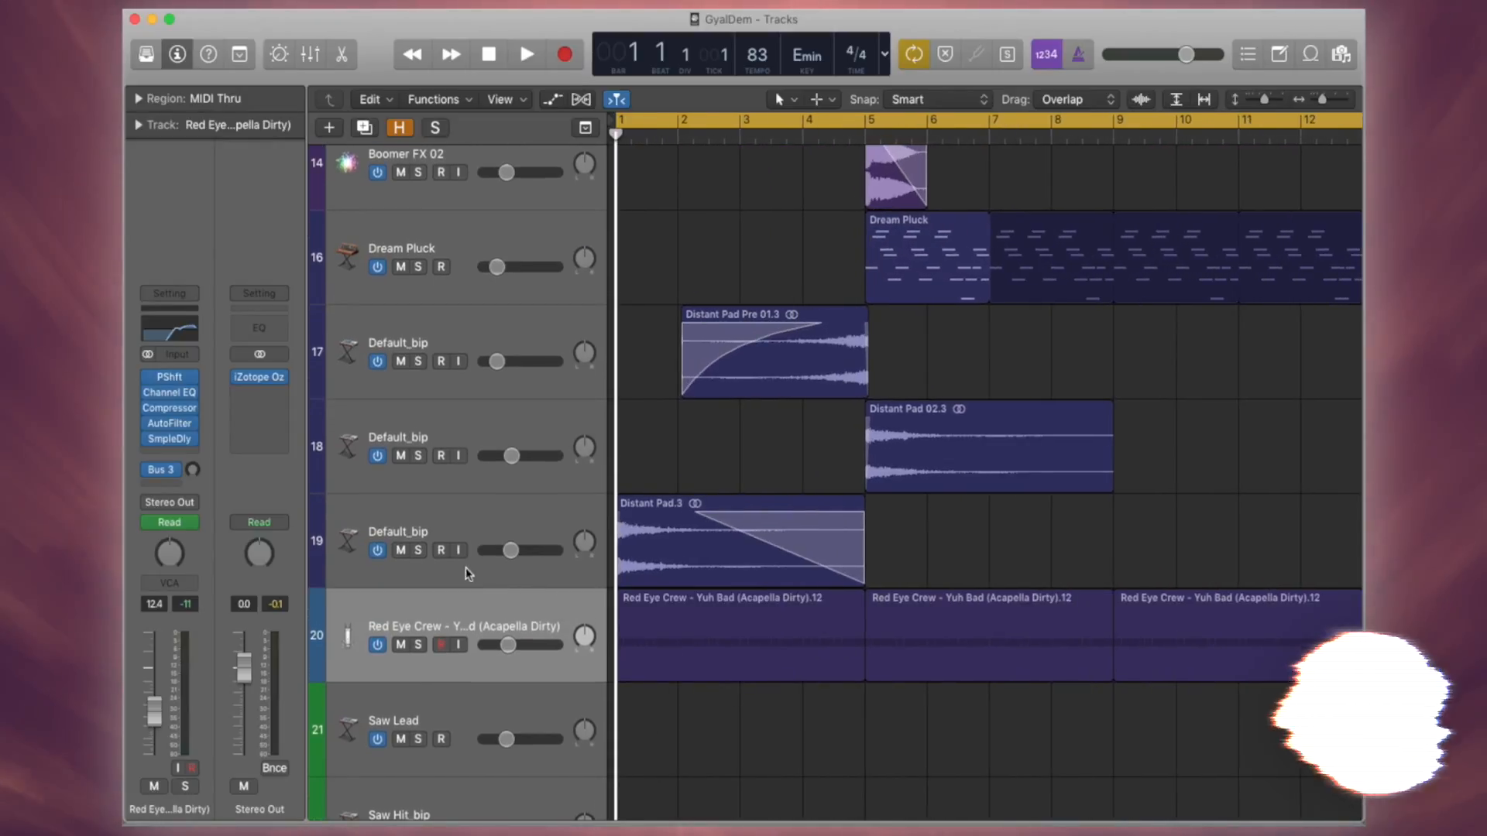
# Step: Audition the Distant Pad.3 track in solo from bar 1, add the acapella to the solo, and clear both solos
pyautogui.click(418, 551)
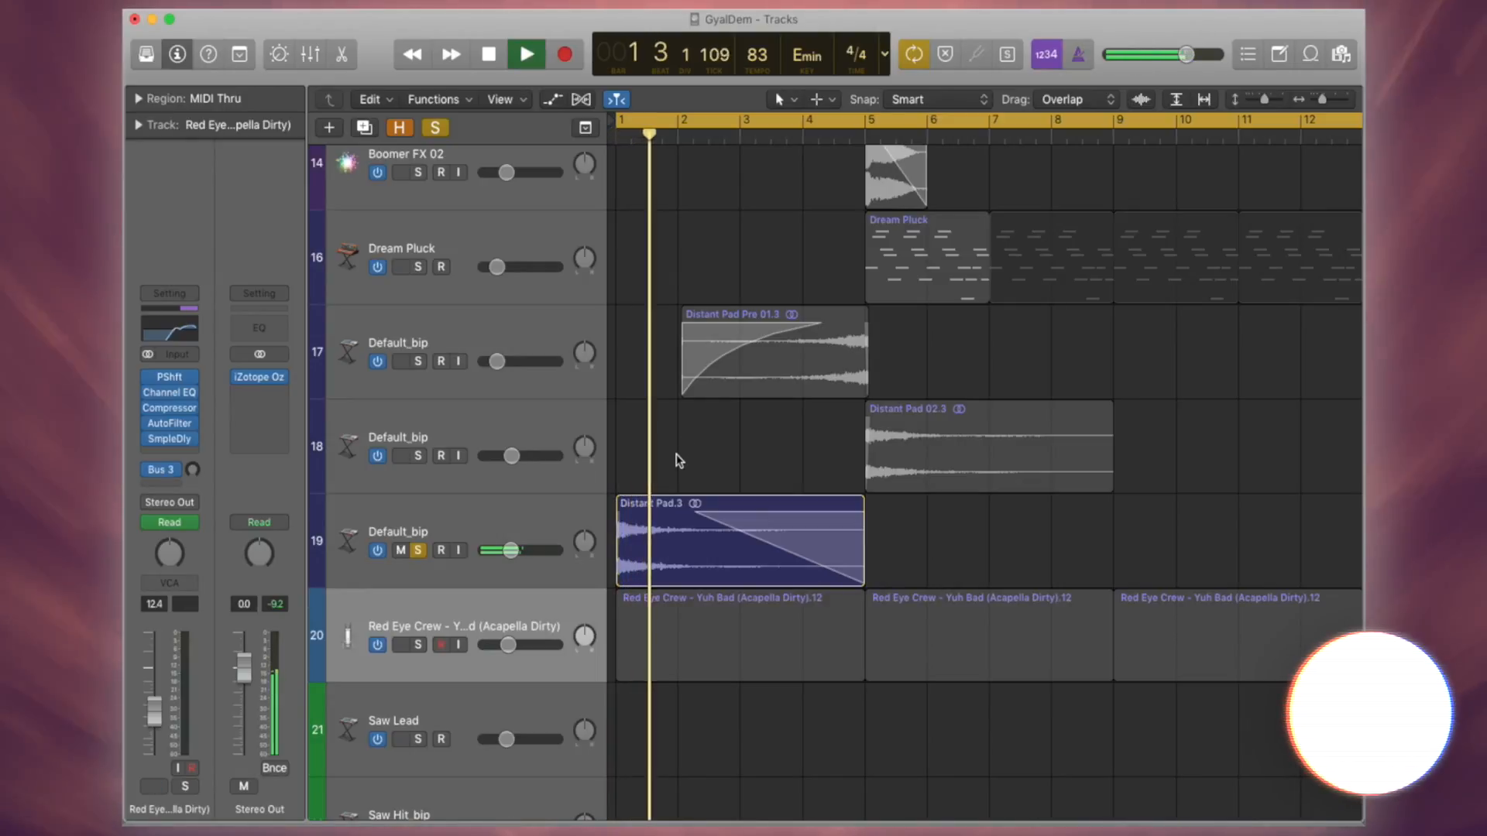
pyautogui.hotkey('ctrl', 's')
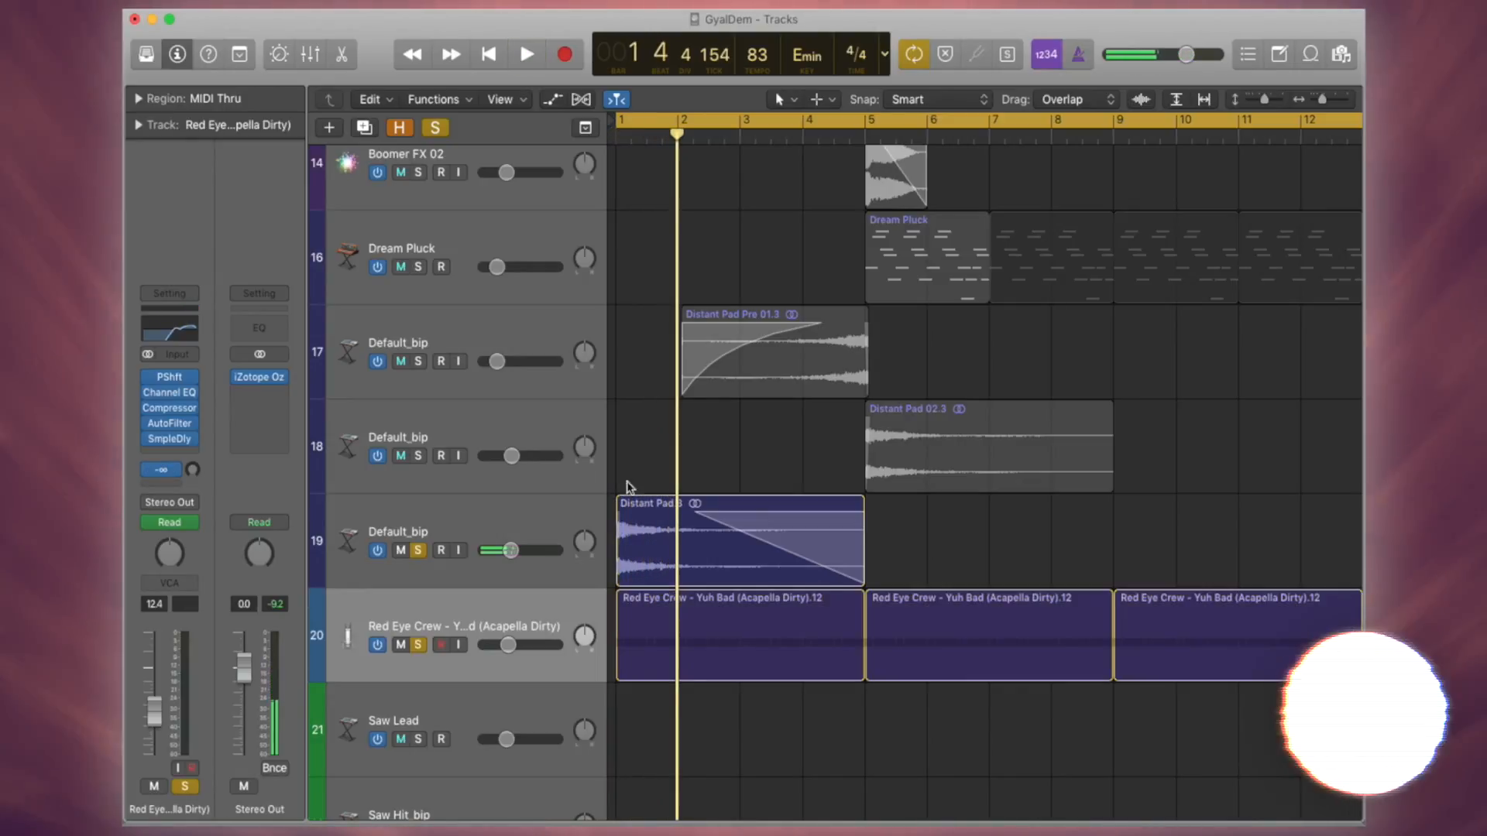
pyautogui.click(420, 552)
pyautogui.click(411, 646)
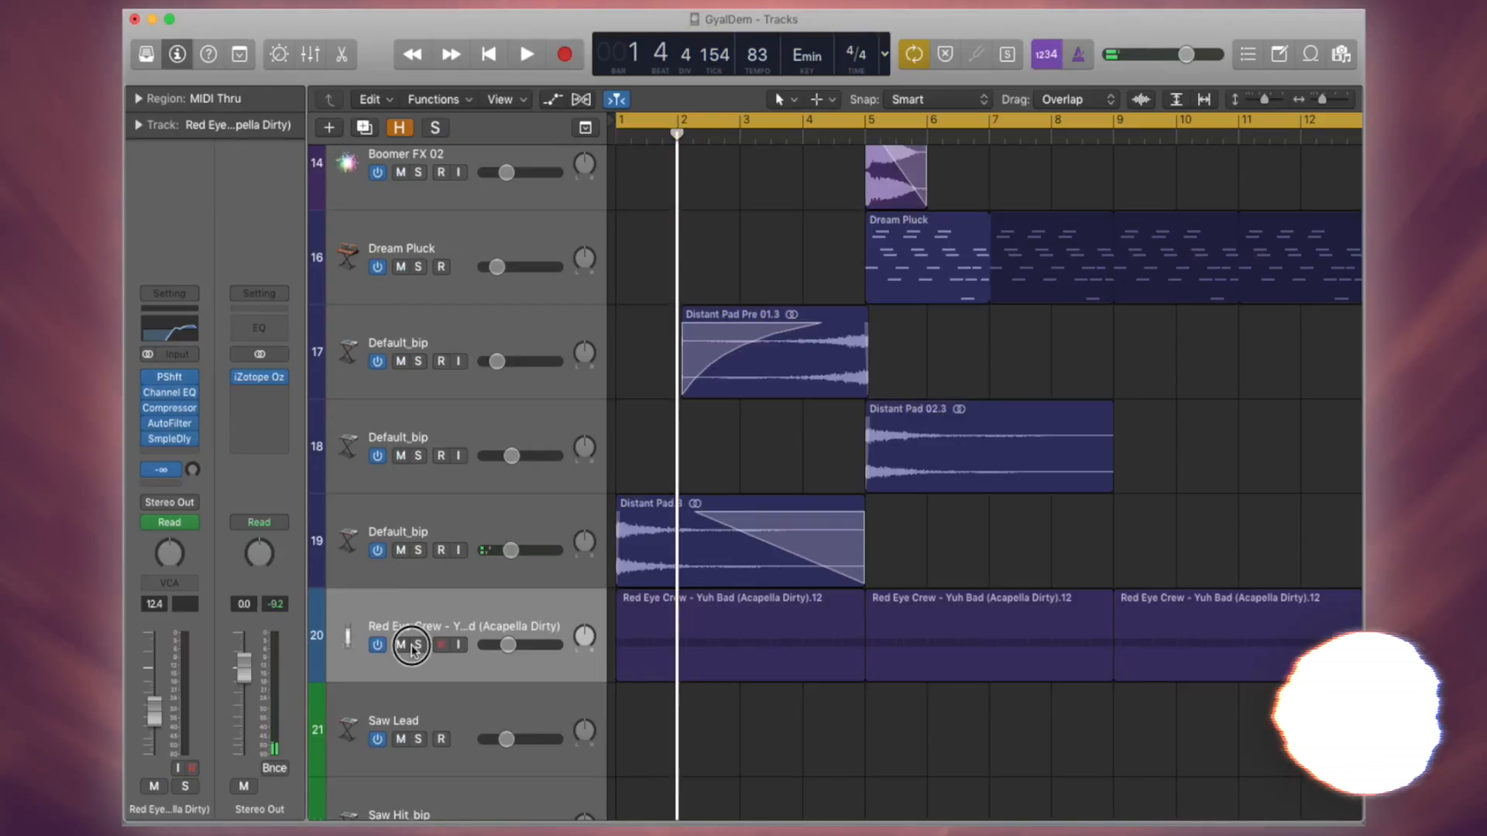
# Step: Select the Dream Pluck track and expand its automation lanes to examine the Space D and Channel EQ curves from bar 5 to 13
pyautogui.hscroll(-4, 877, 521)
pyautogui.scroll(-4, 876, 522)
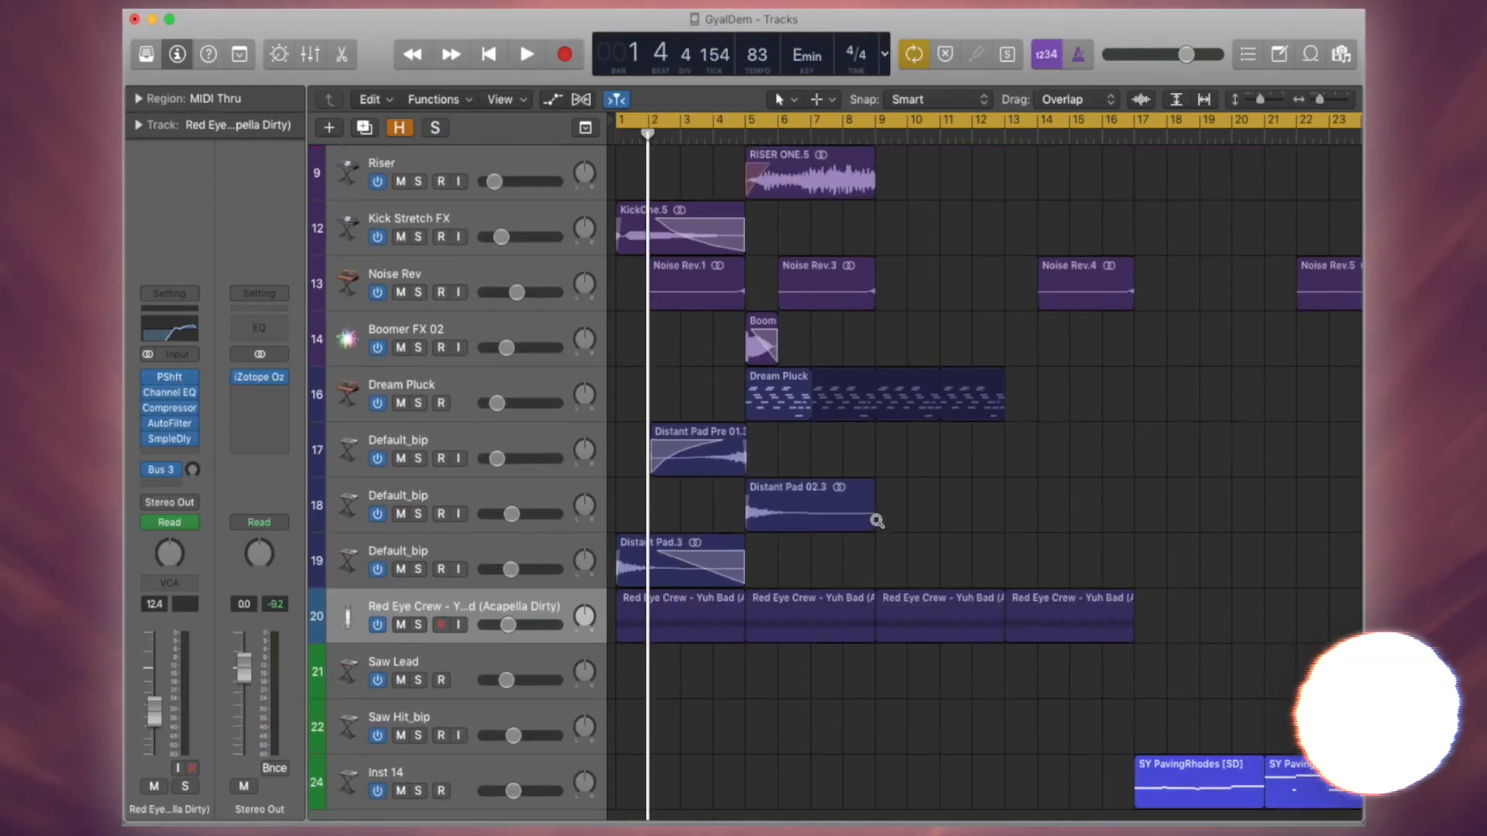
pyautogui.scroll(2, 877, 521)
pyautogui.scroll(3, 914, 589)
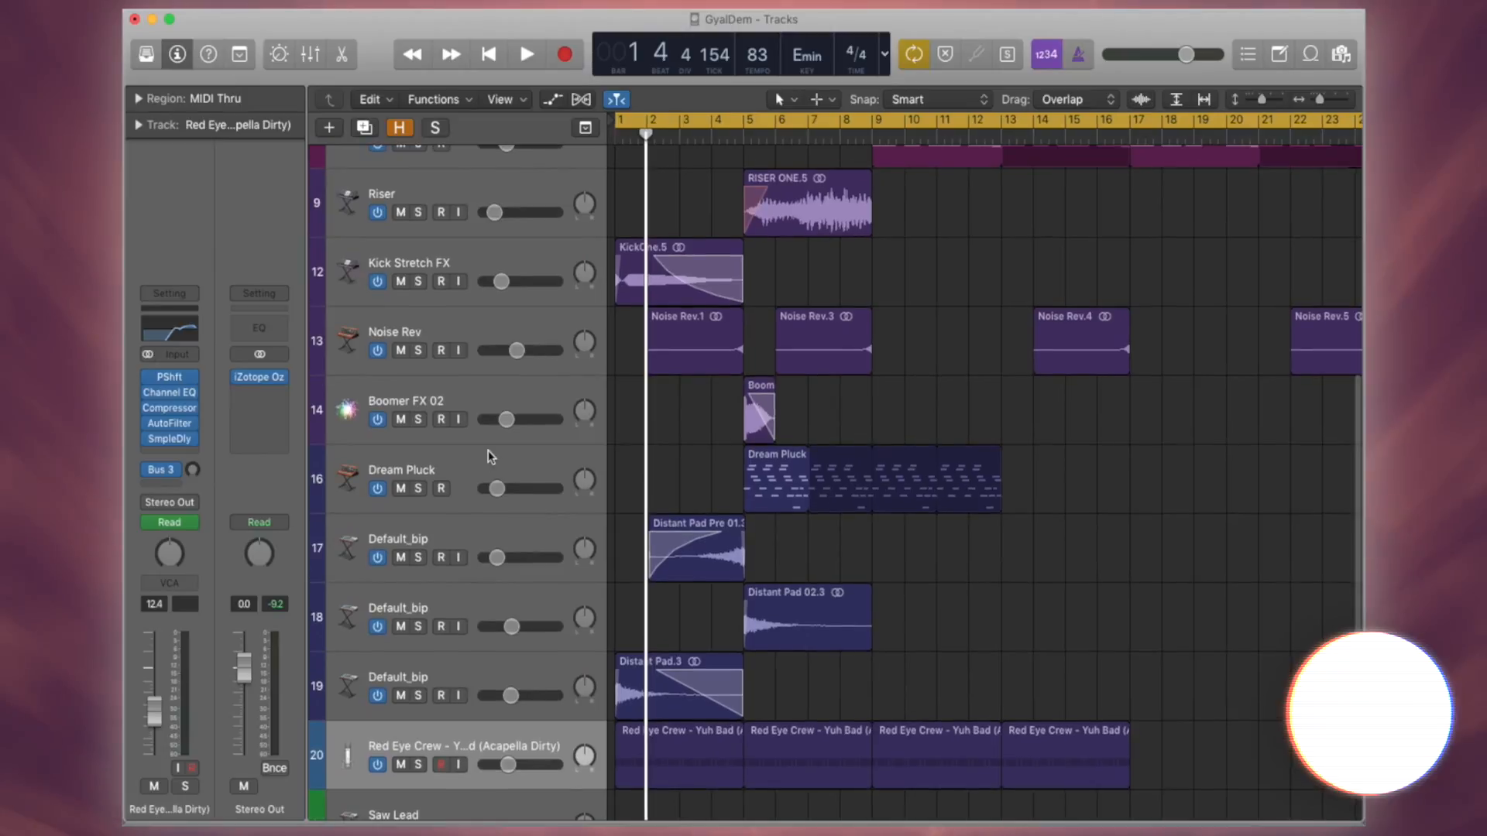
pyautogui.click(489, 458)
pyautogui.press('a')
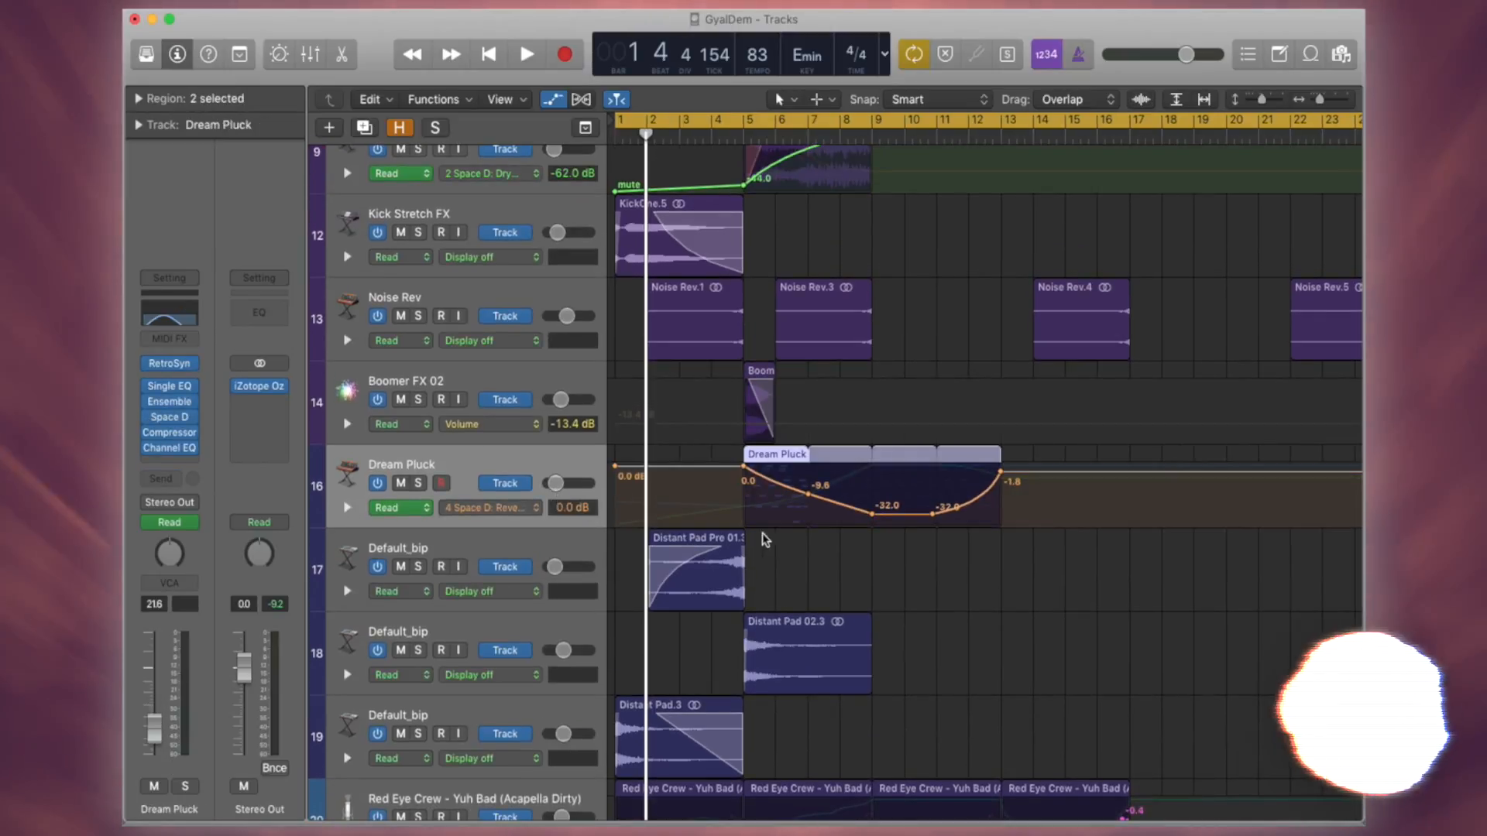
pyautogui.hscroll(3, 886, 537)
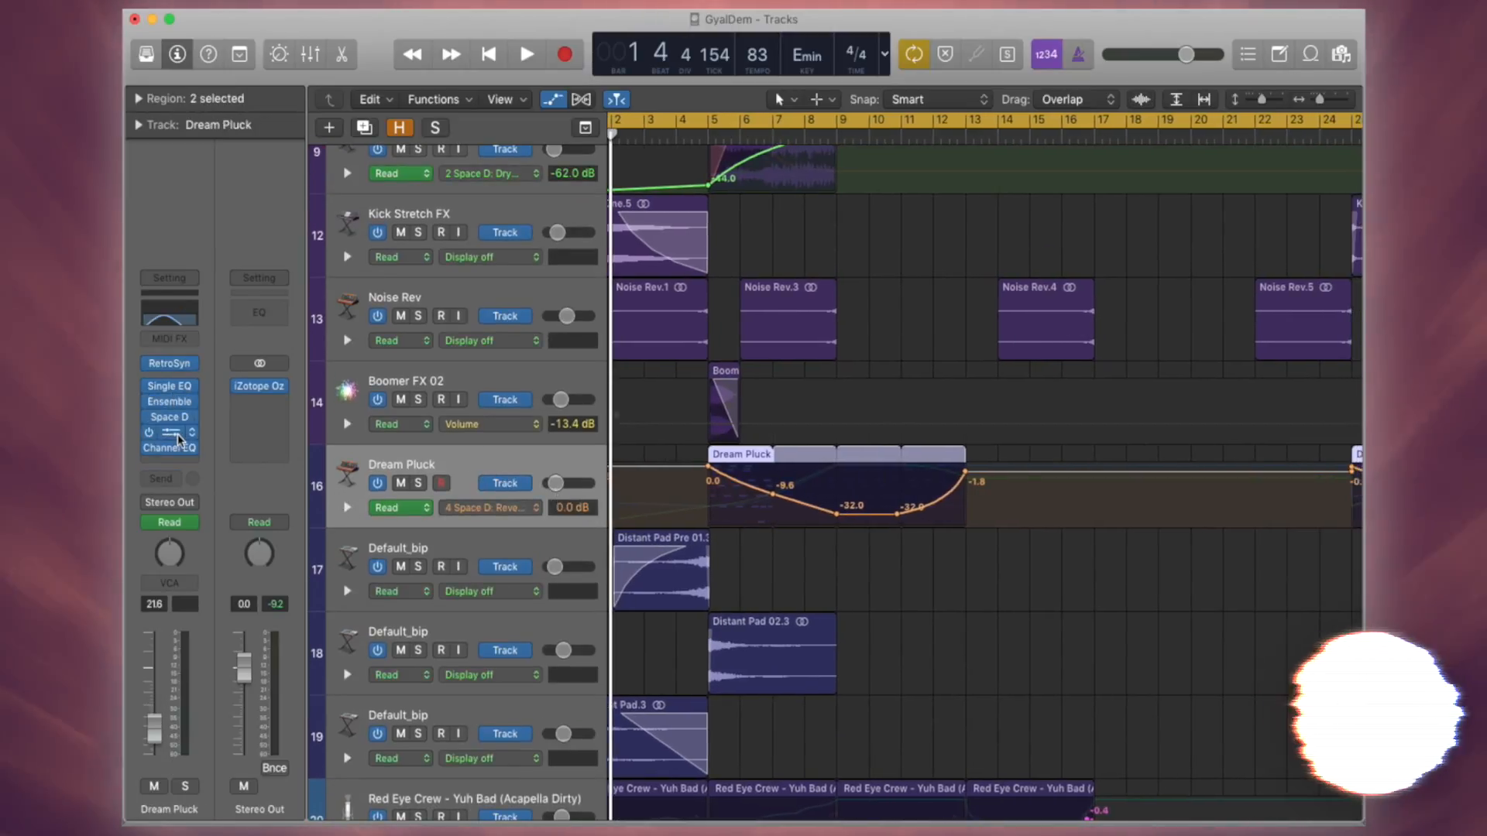
pyautogui.click(346, 508)
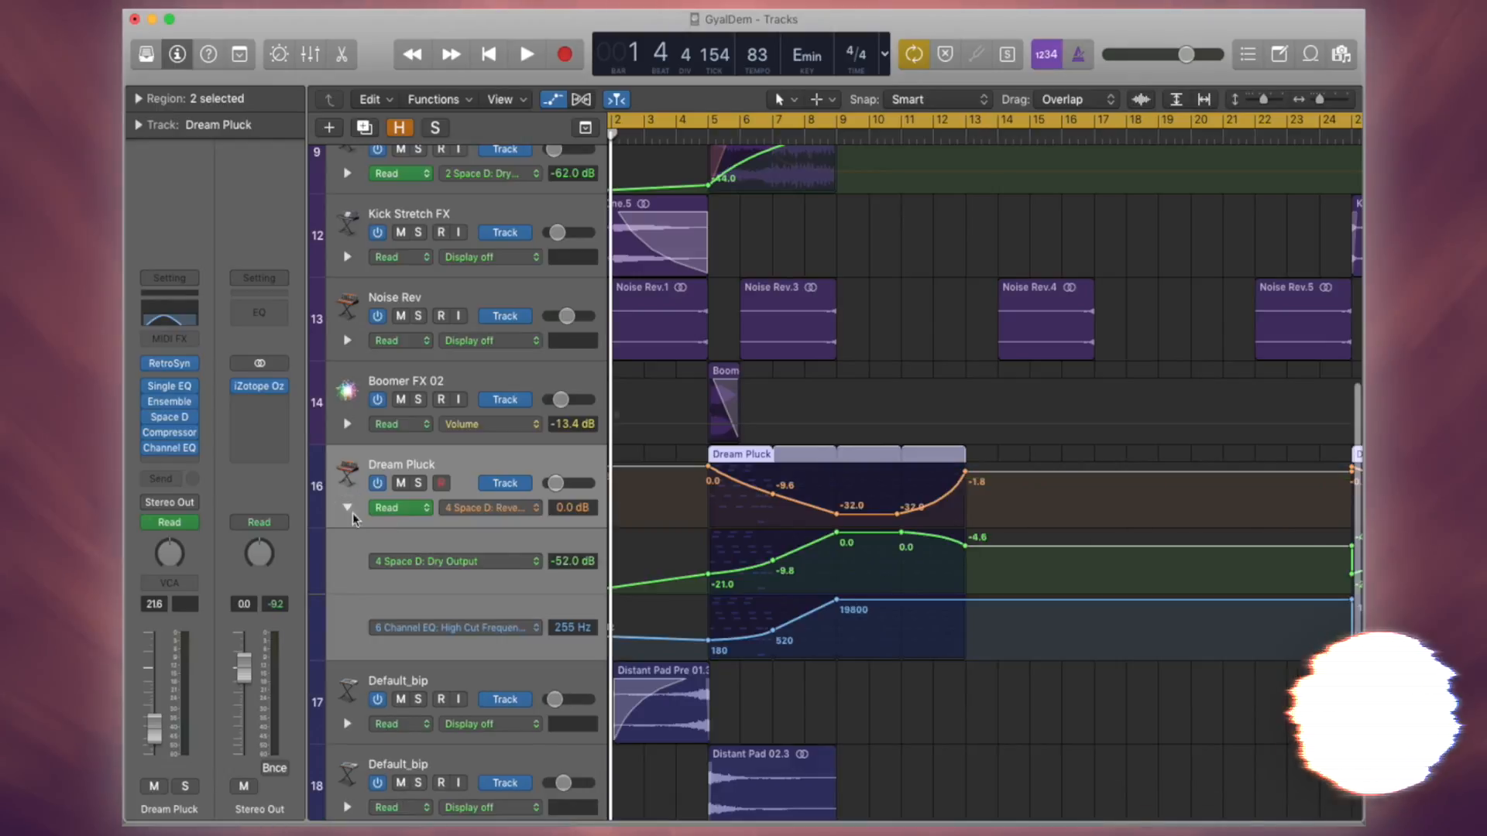
# Step: Audition the Dream Pluck track in solo from bar 5 against its automation curves, and unsolo it around bar 9
pyautogui.press('space')
pyautogui.click(418, 484)
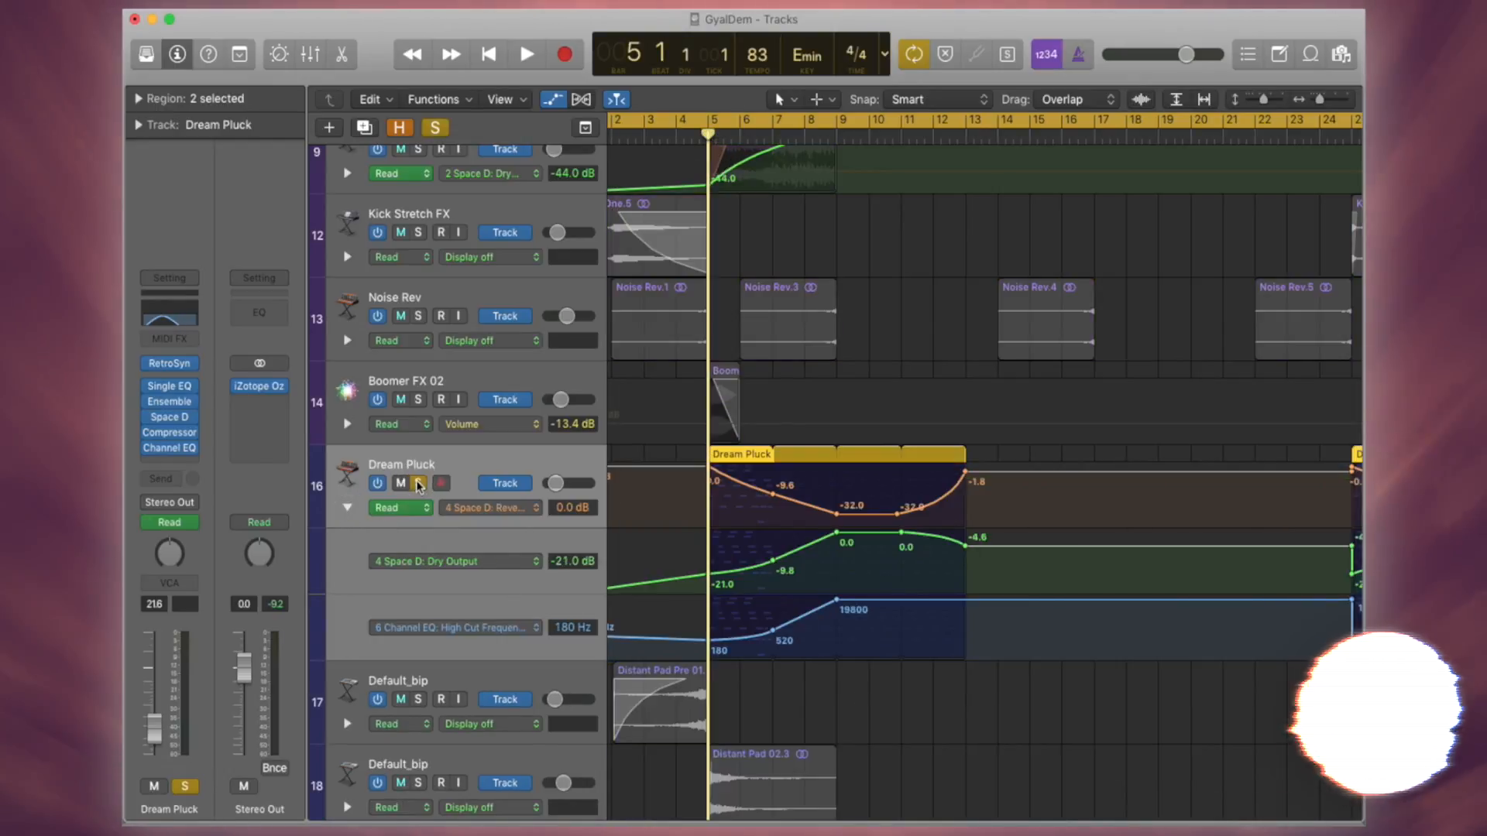
pyautogui.press('space')
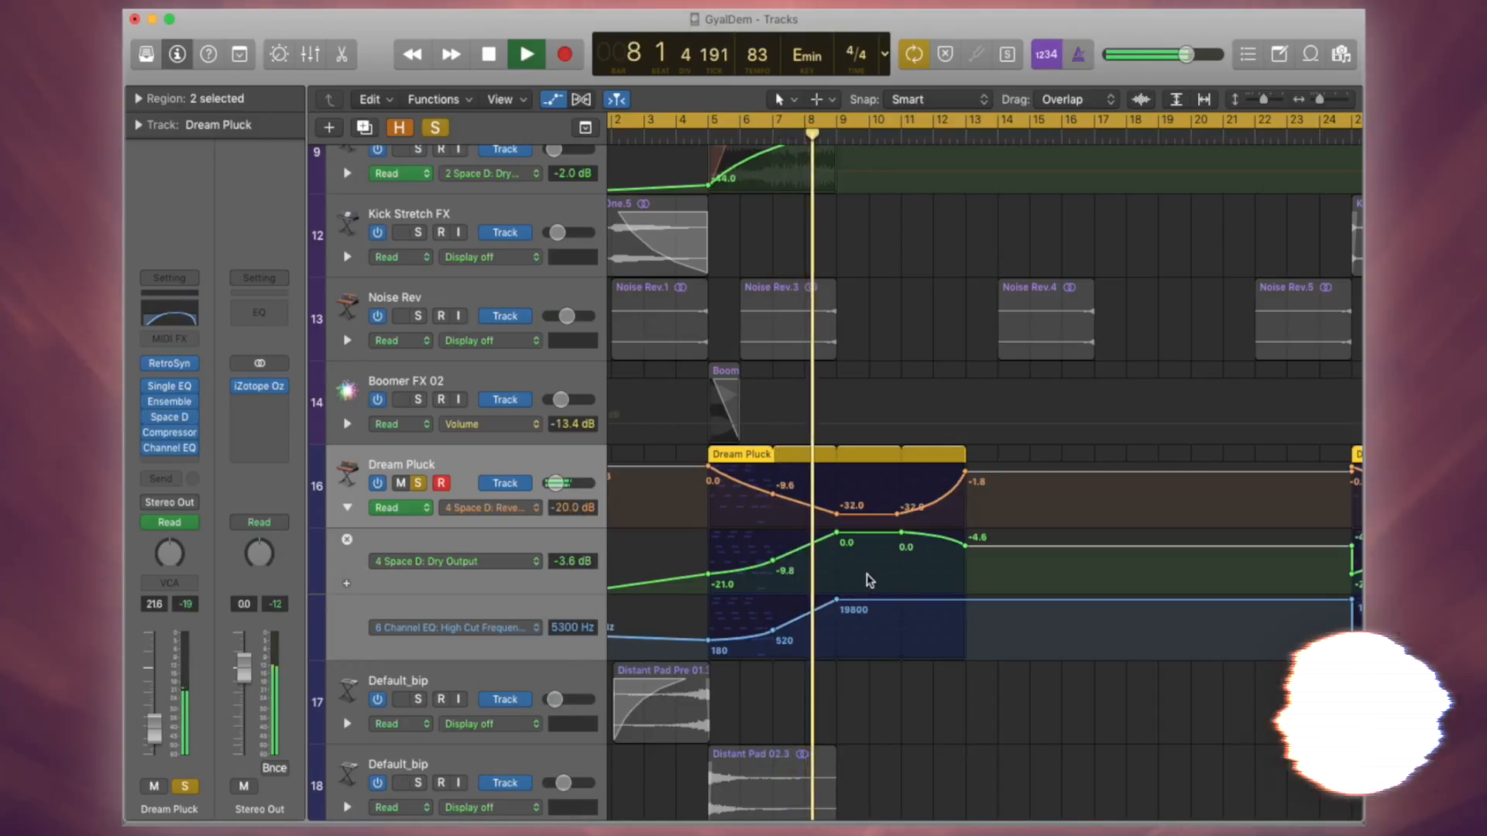
pyautogui.click(419, 484)
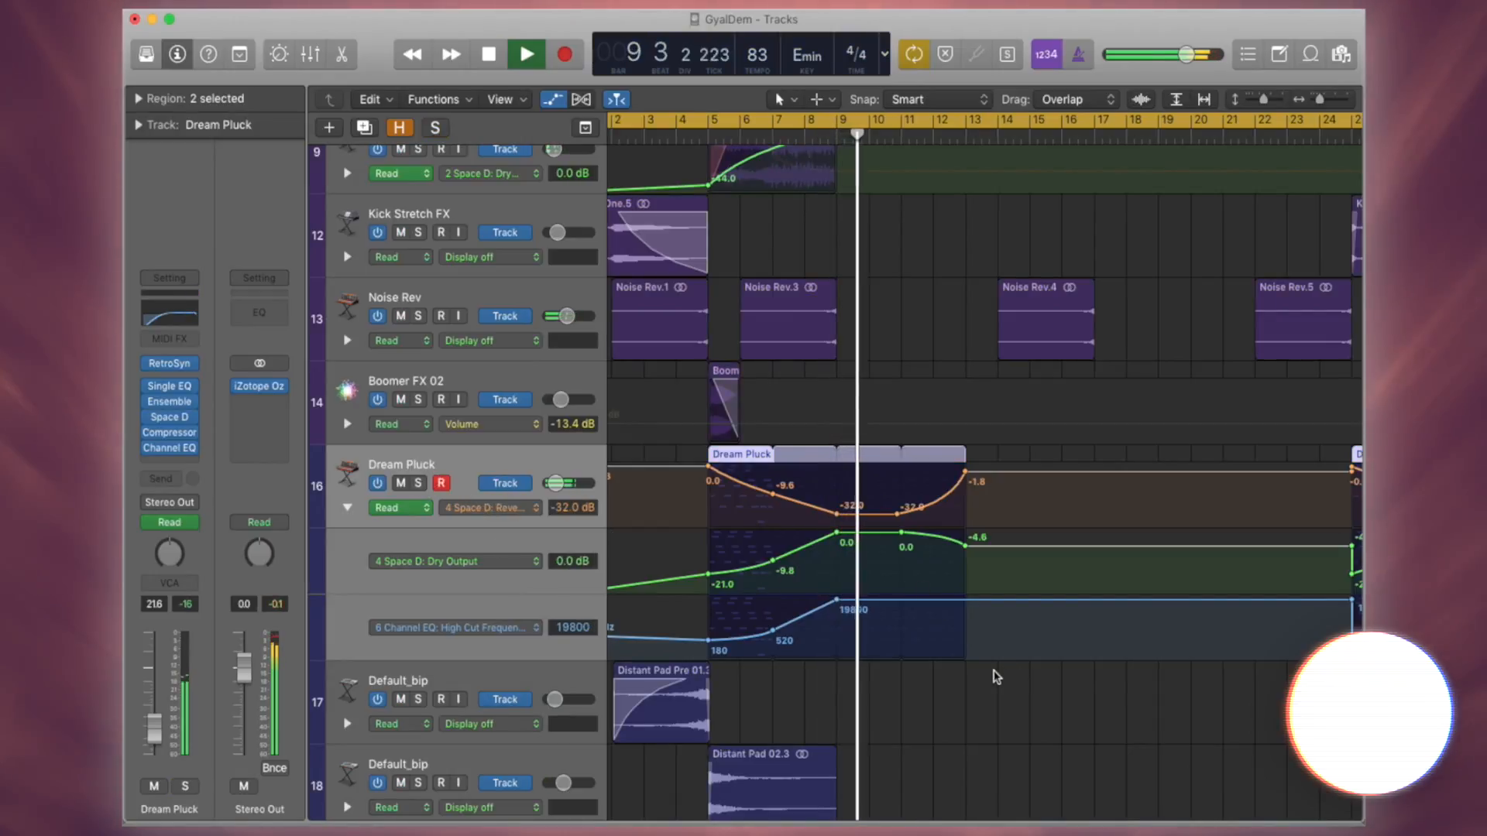
# Step: Hide the track automation, follow the Dream Pluck and acapella regions through bars 10 and 11, and stop playback
pyautogui.click(996, 677)
pyautogui.press('a')
pyautogui.hscroll(2, 921, 609)
pyautogui.scroll(-1, 921, 609)
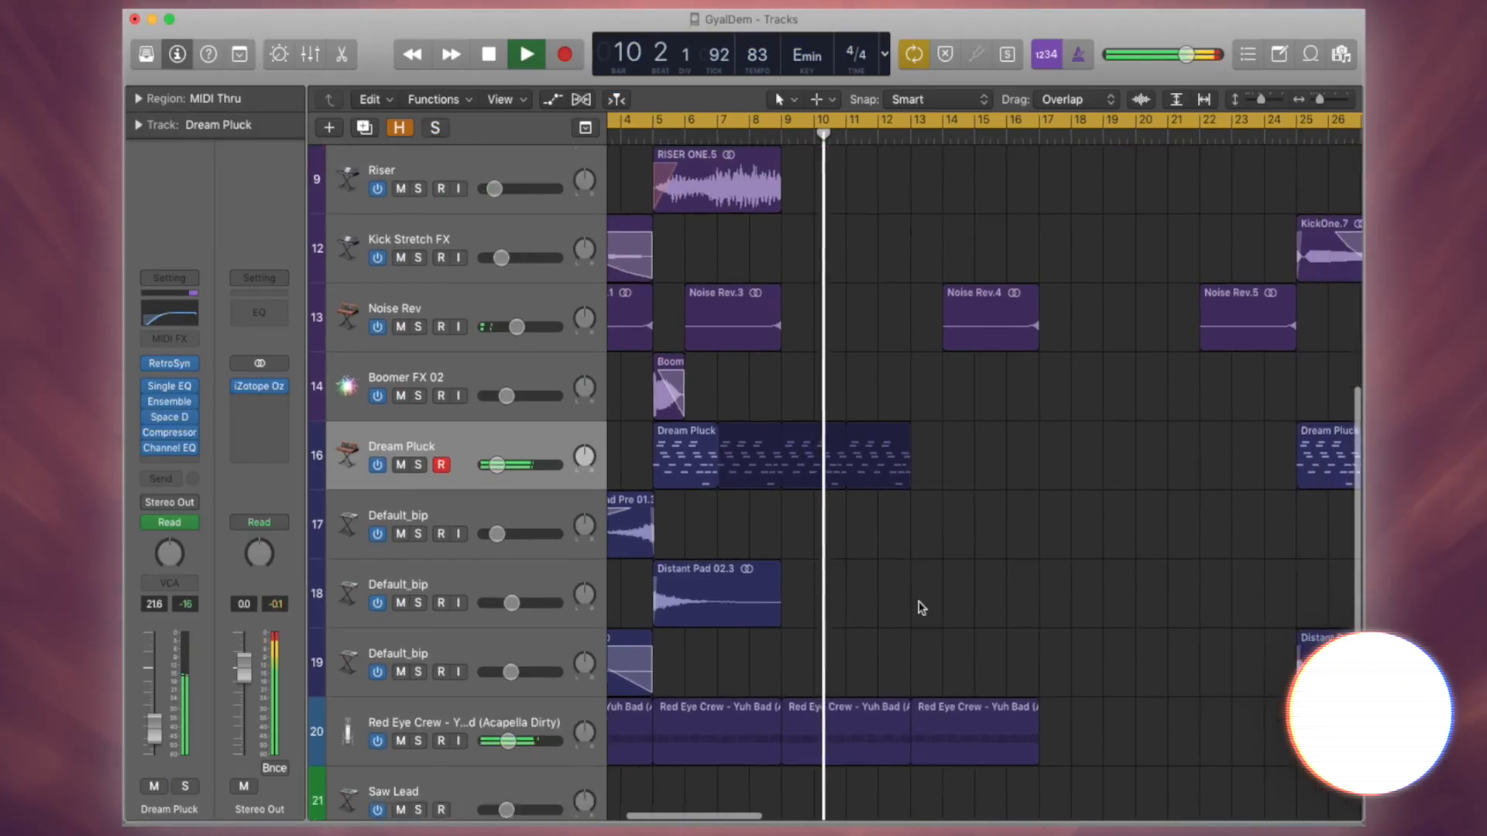
pyautogui.scroll(-5, 922, 609)
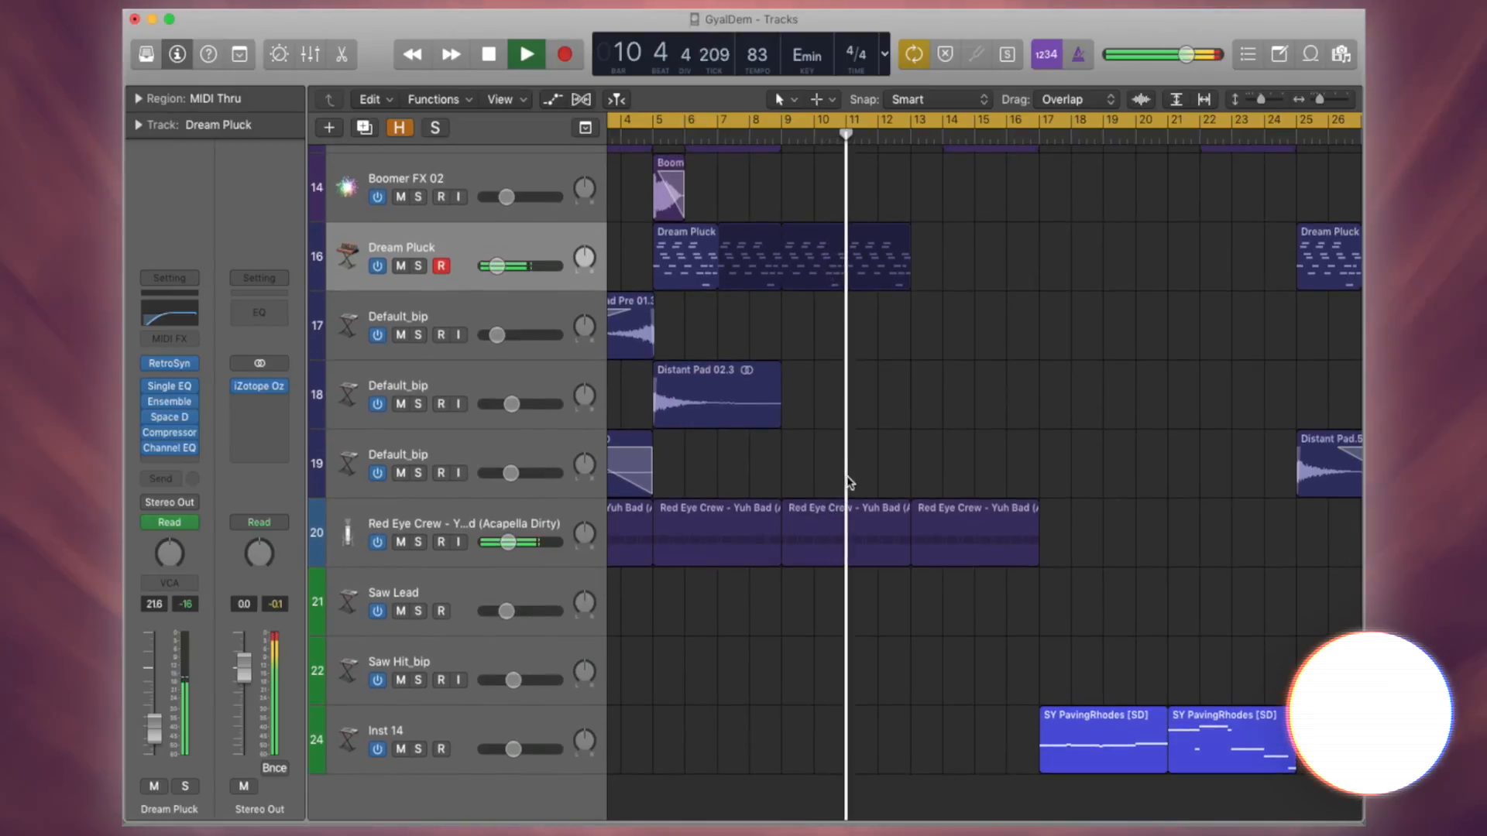
pyautogui.press('space')
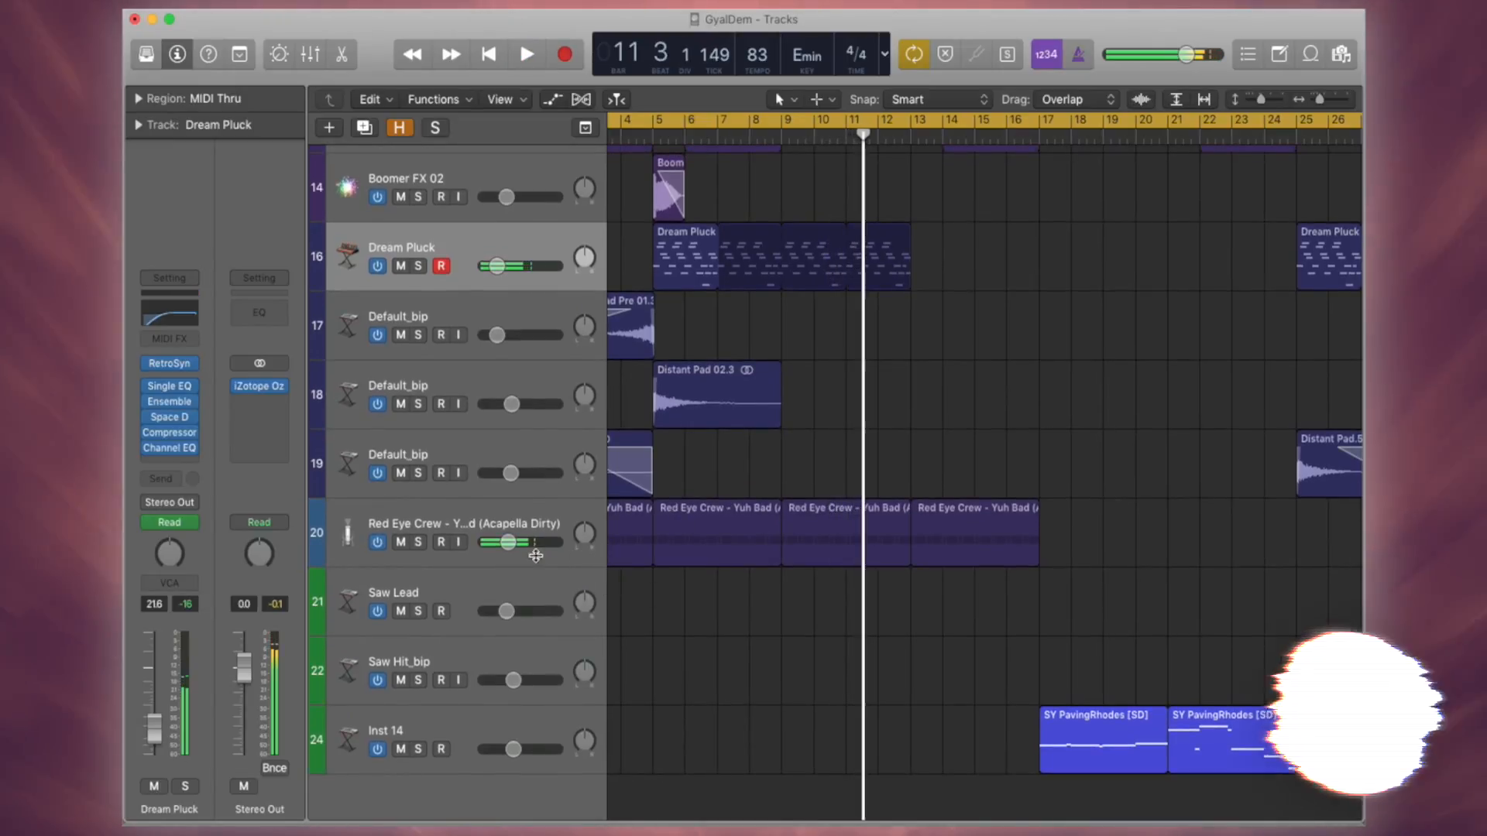
# Step: Select the Red Eye Crew acapella track and expand its automation lanes to examine the Send, Channel EQ, AutoFilter and SmpleDly curves
pyautogui.click(538, 510)
pyautogui.press('a')
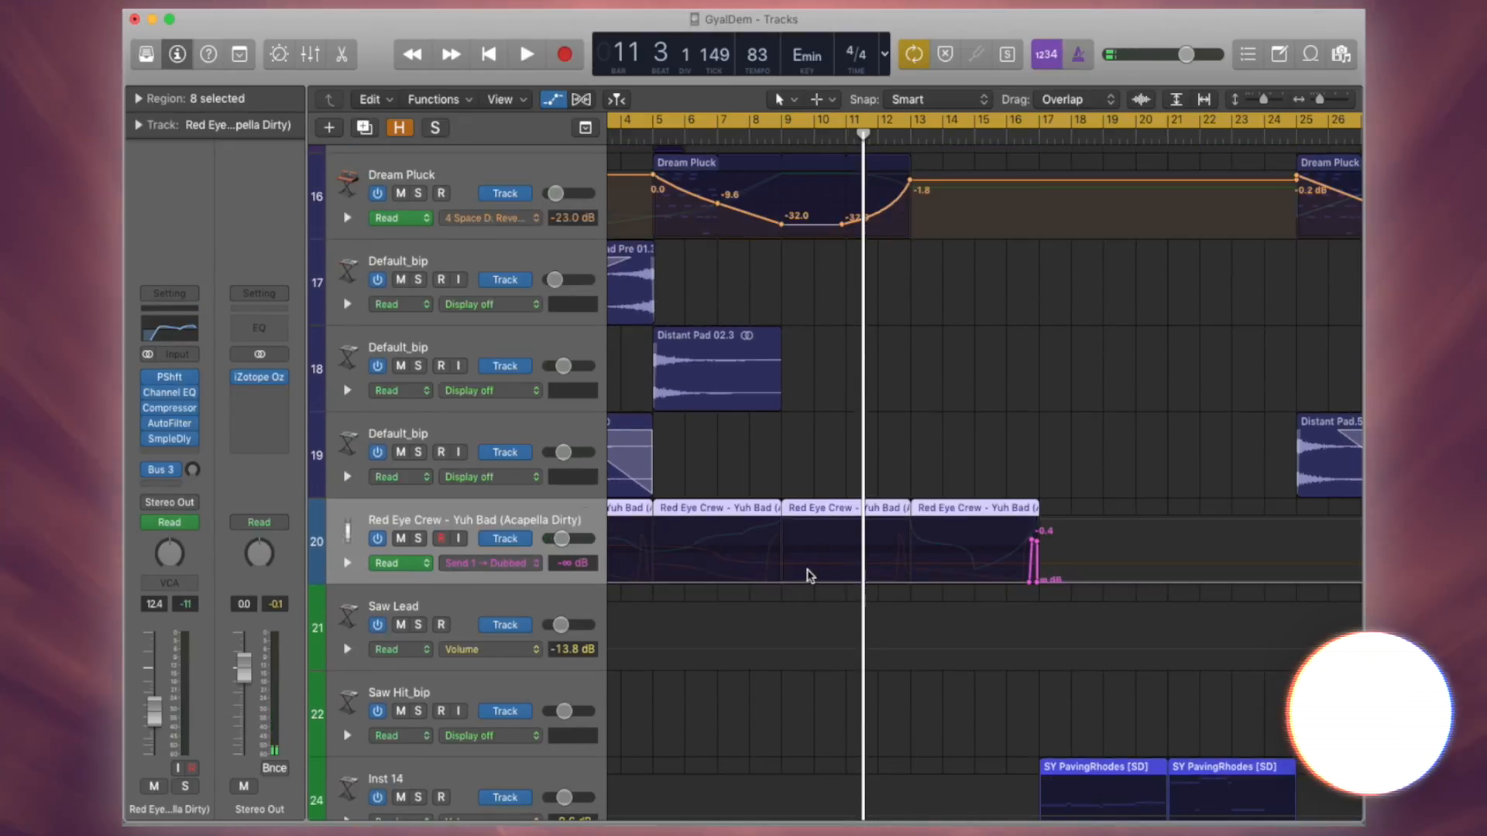
pyautogui.click(348, 563)
pyautogui.hscroll(-3, 846, 607)
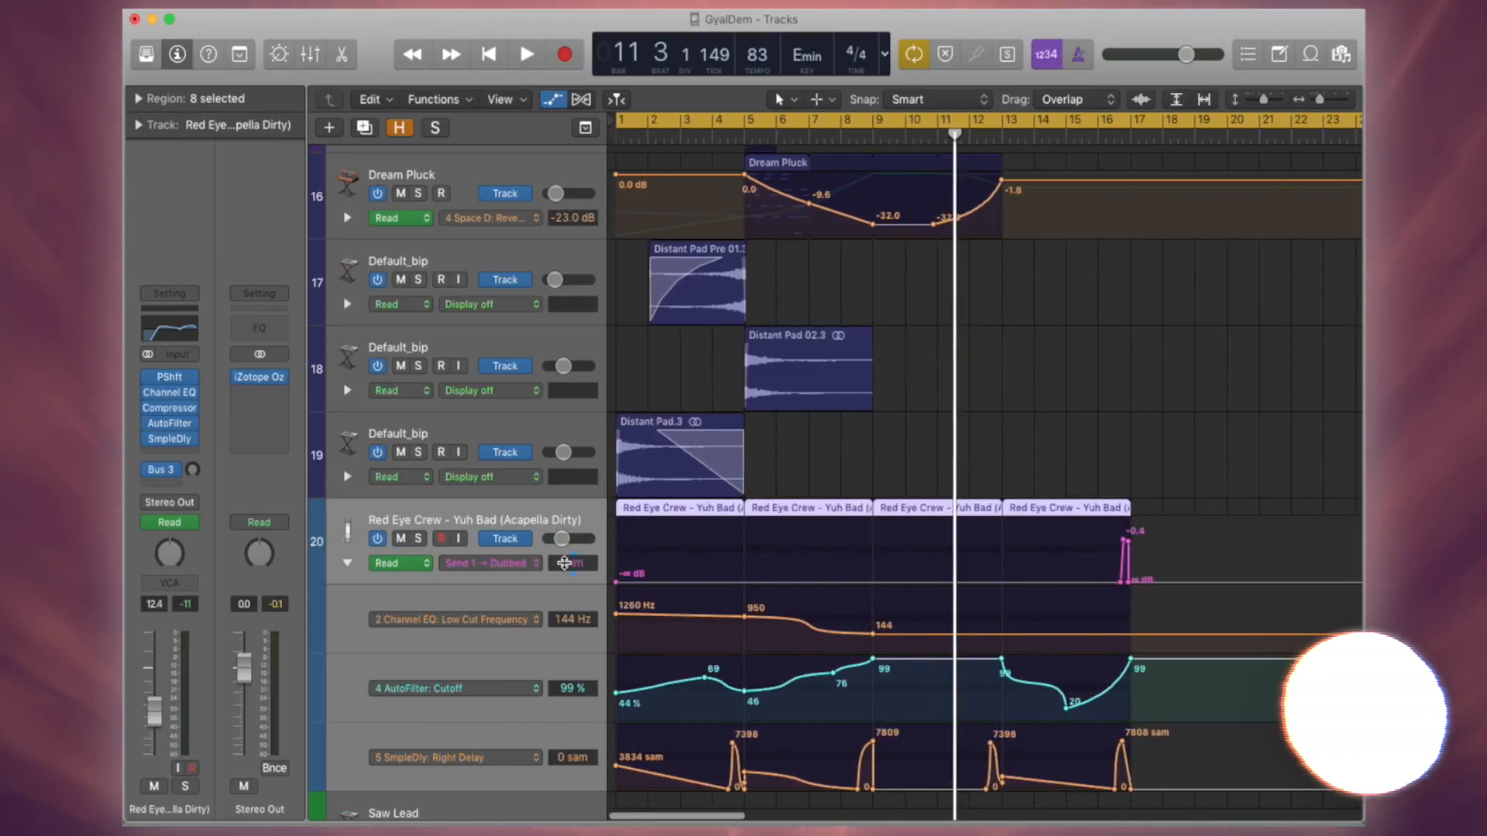
pyautogui.scroll(-5, 963, 624)
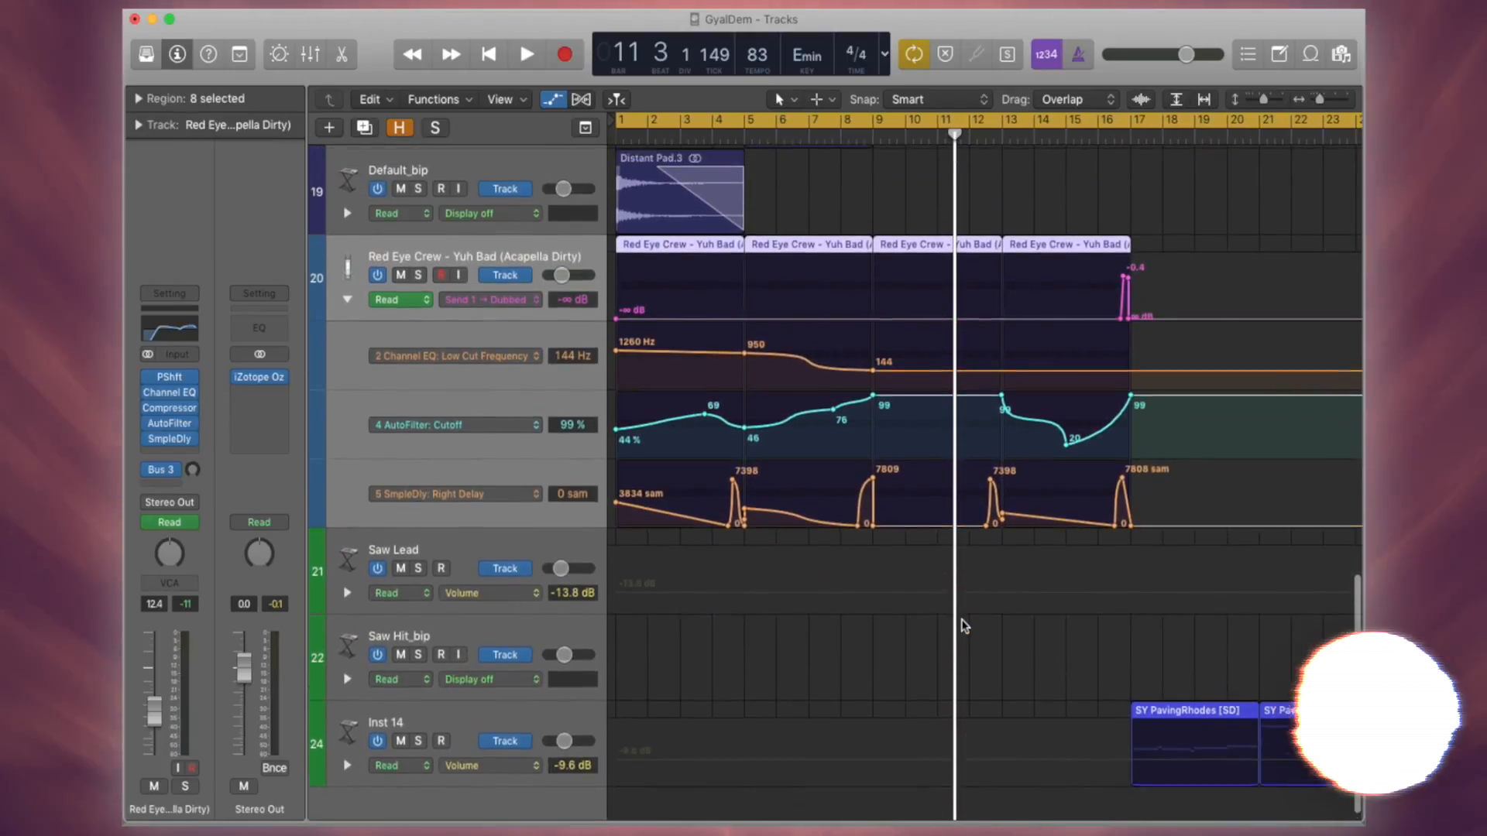
pyautogui.scroll(-1, 961, 625)
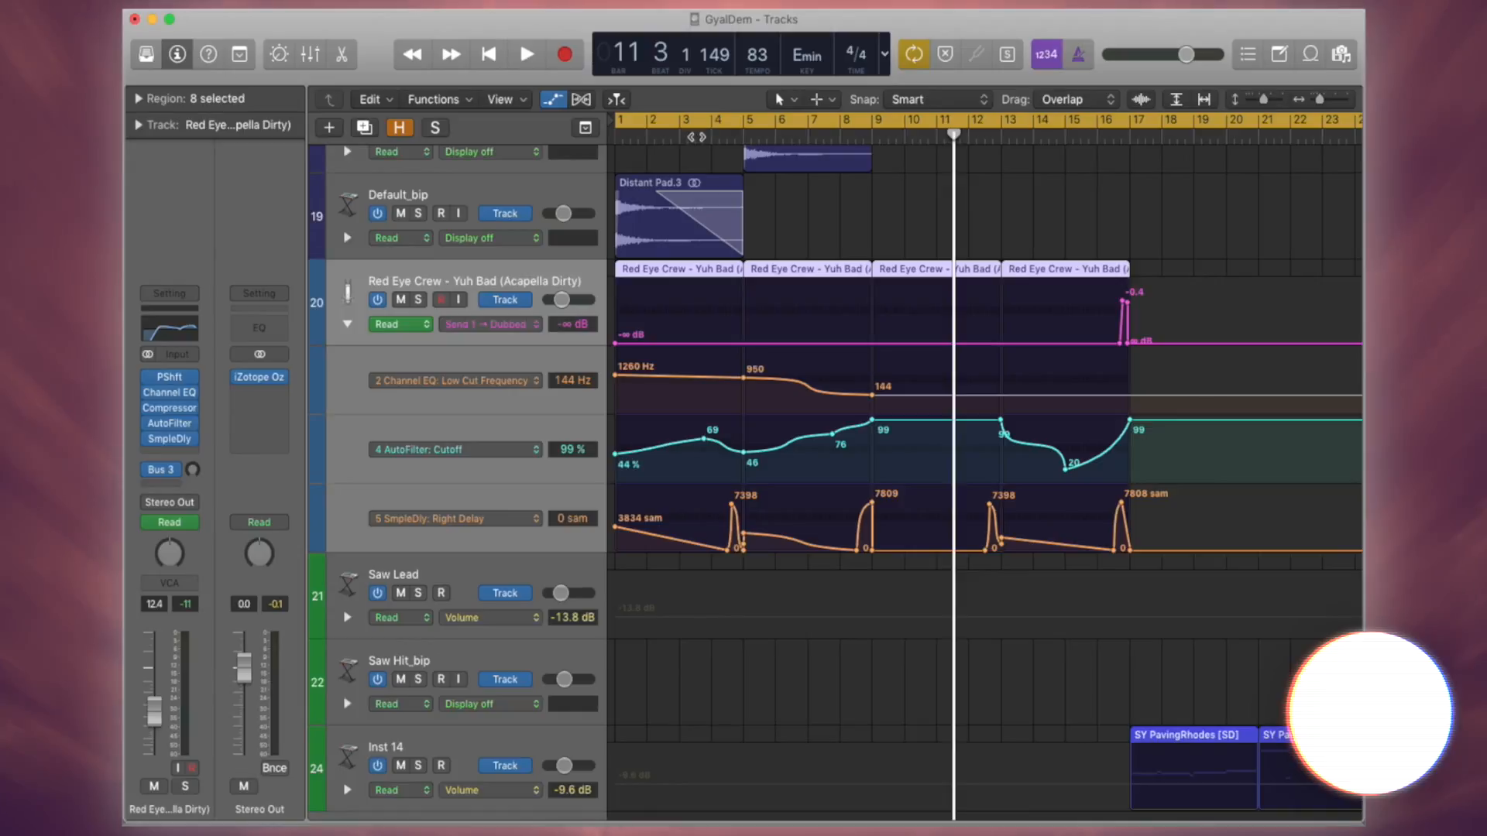
# Step: Audition the arrangement from bar 4 against the acapella's automation curves, stop just after bar 9, and hide the track automation
pyautogui.click(713, 139)
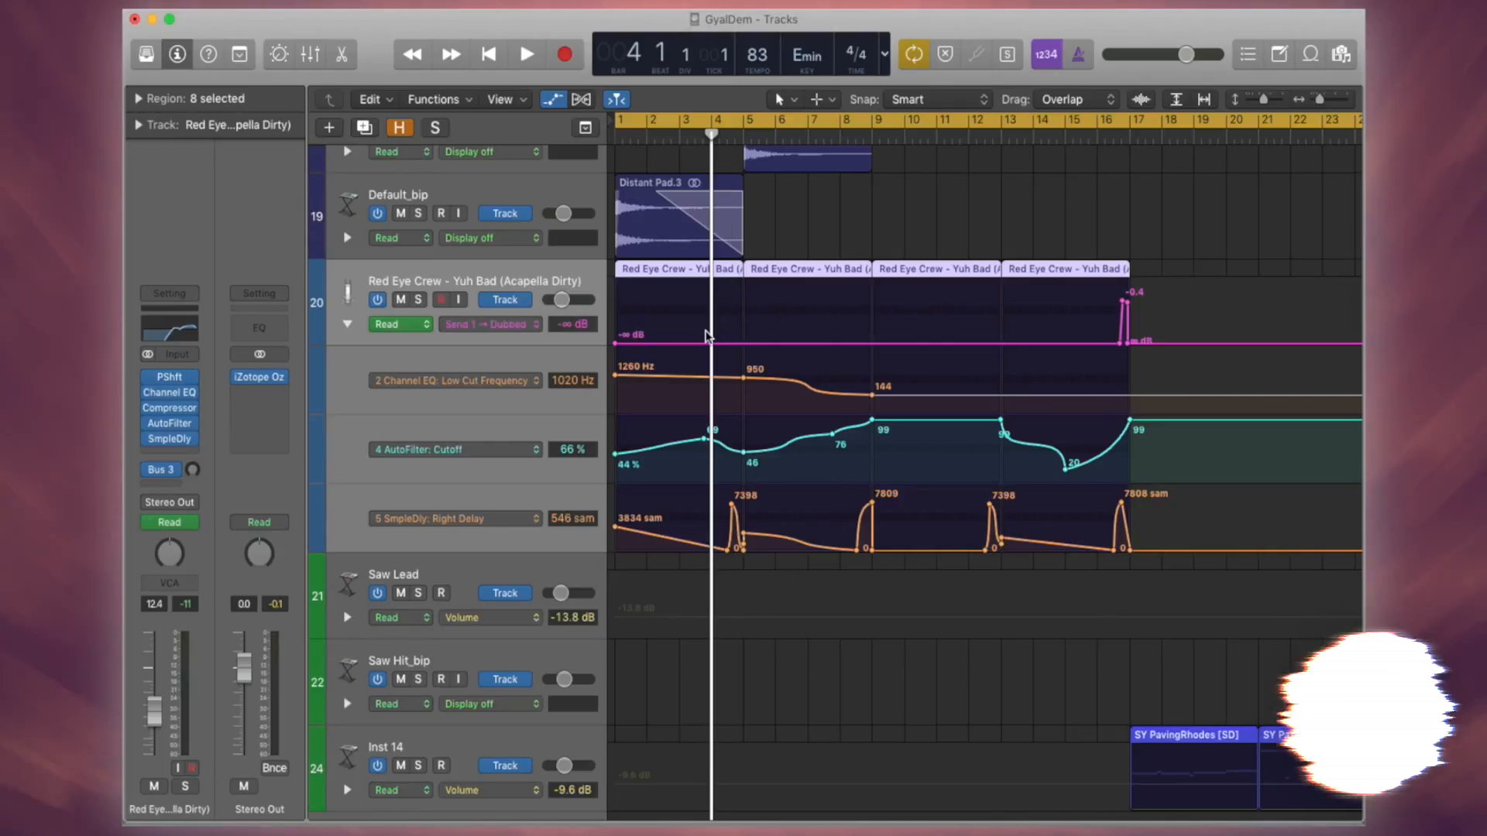
pyautogui.press('space')
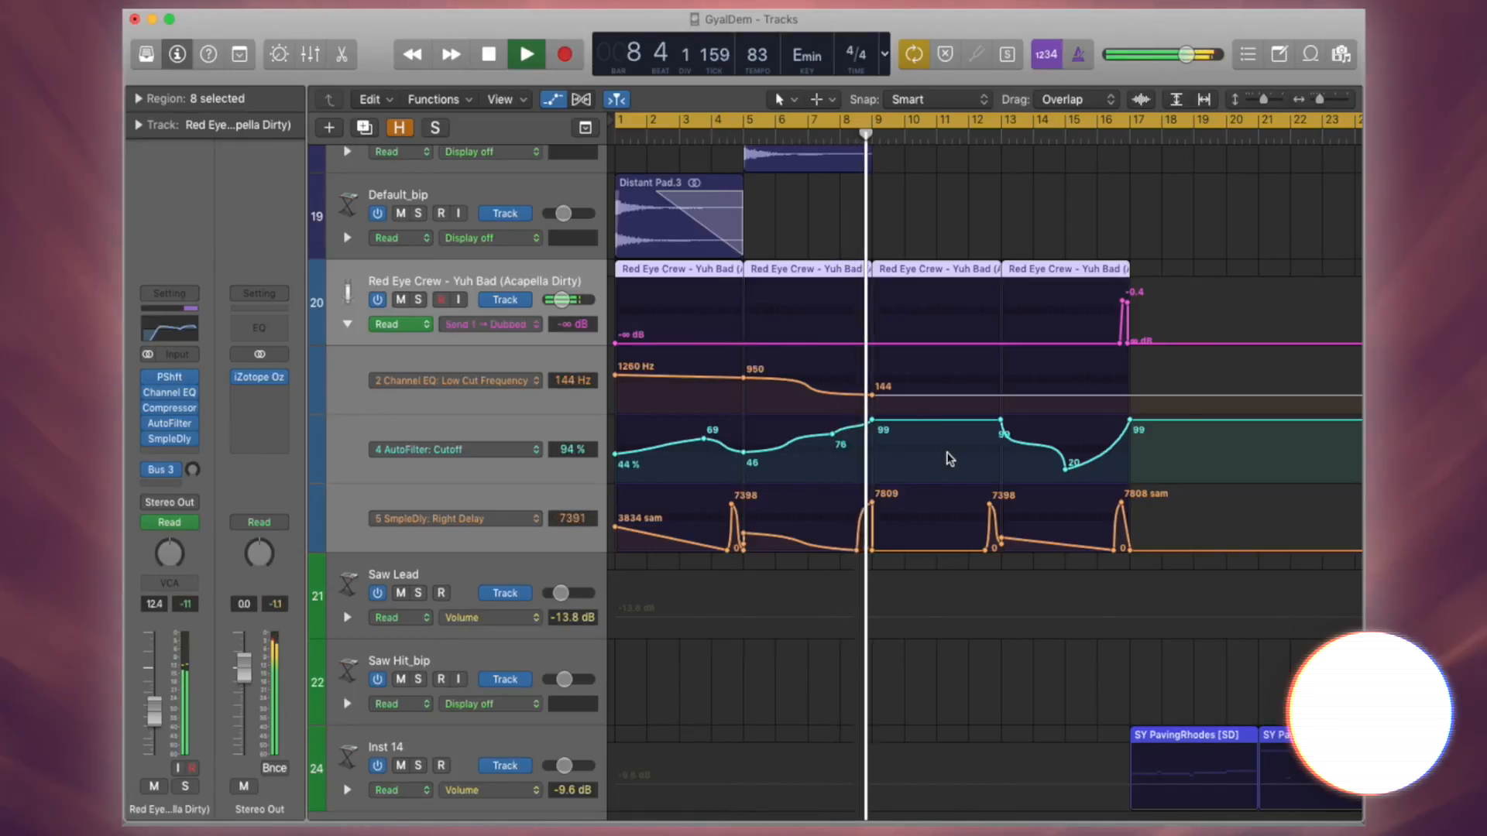
pyautogui.press('space')
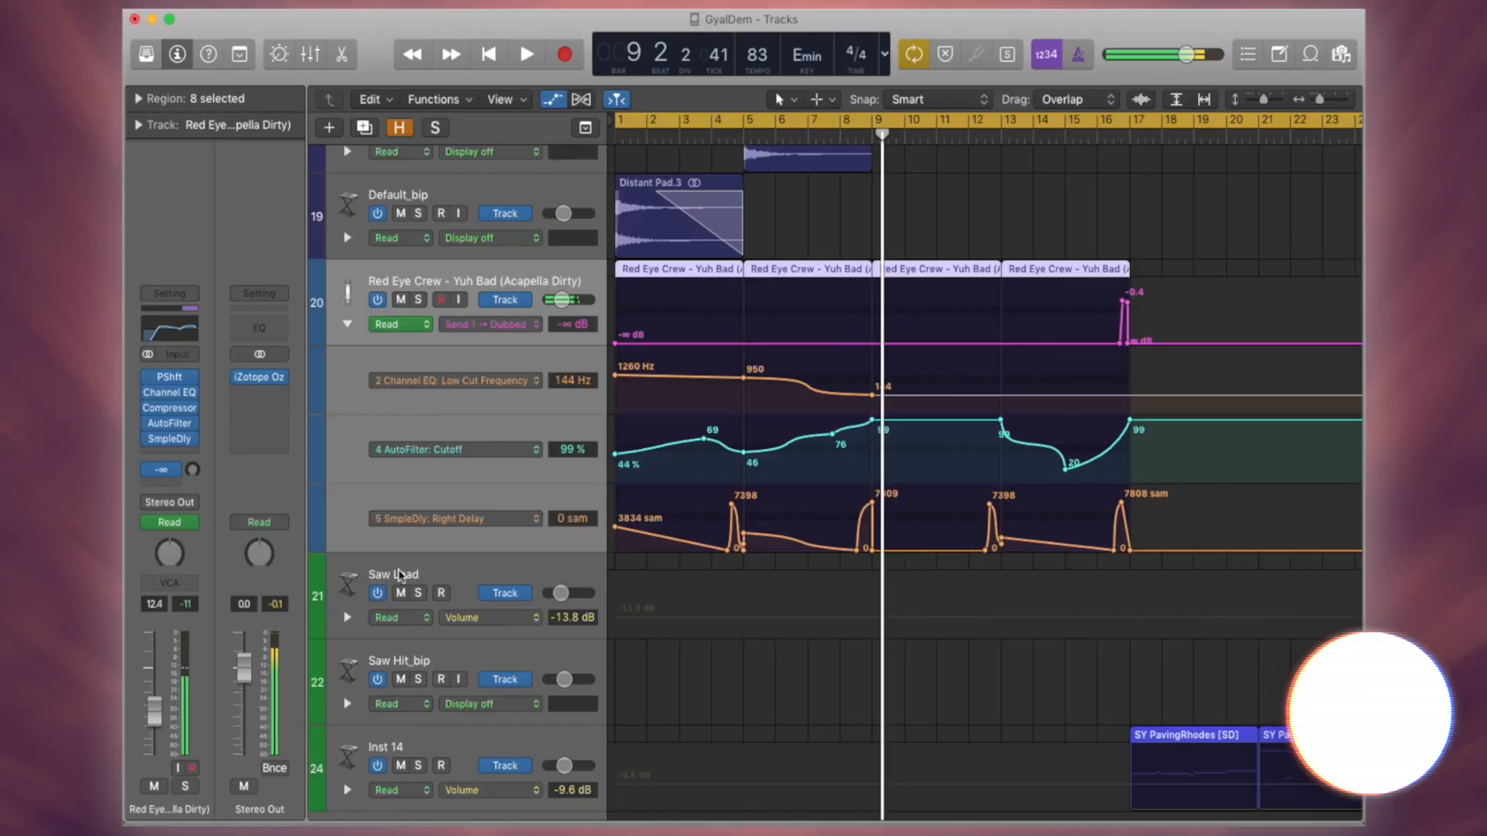
pyautogui.scroll(-2, 736, 350)
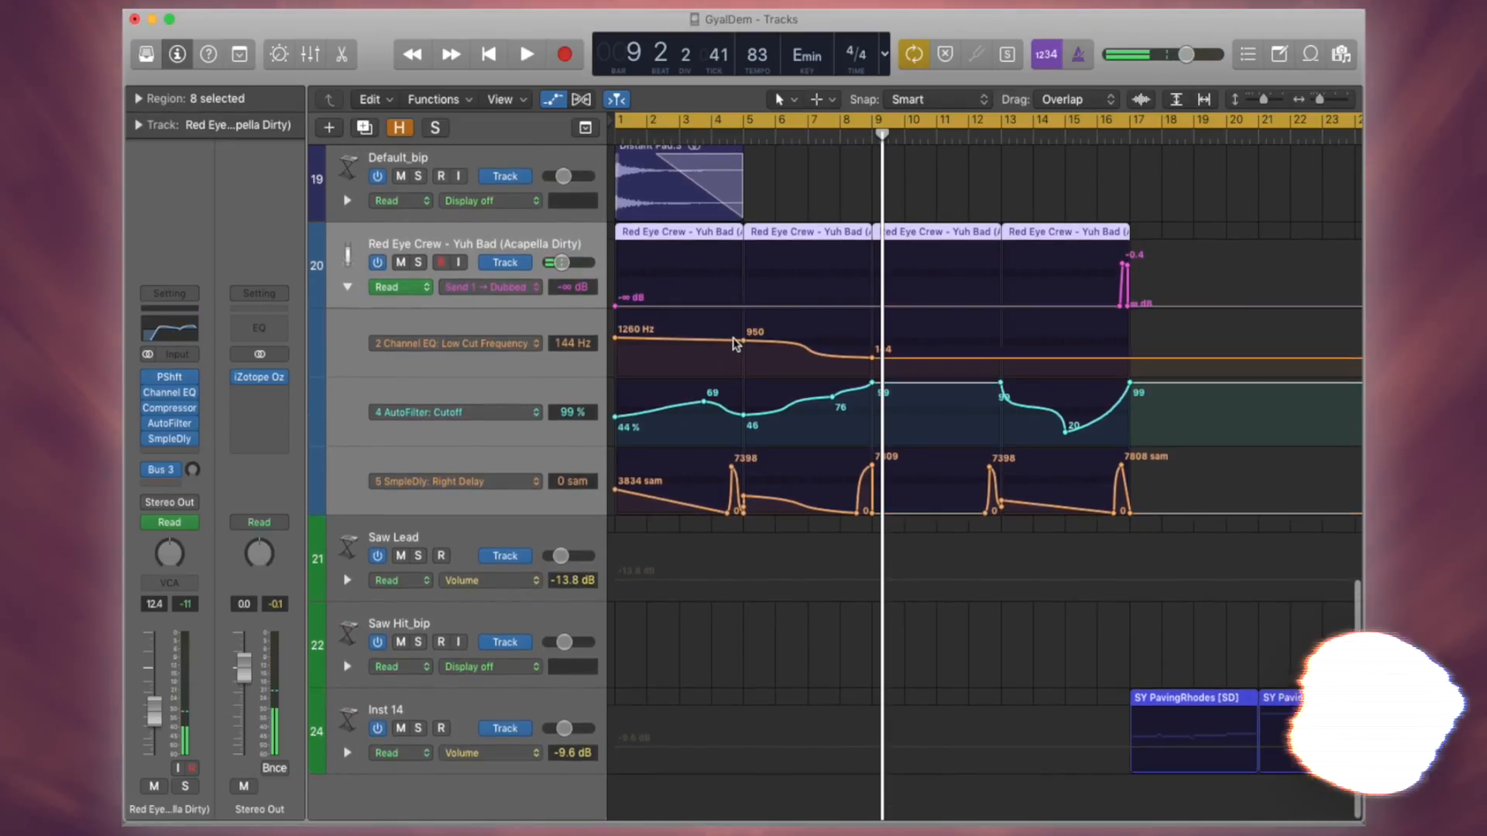
pyautogui.press('a')
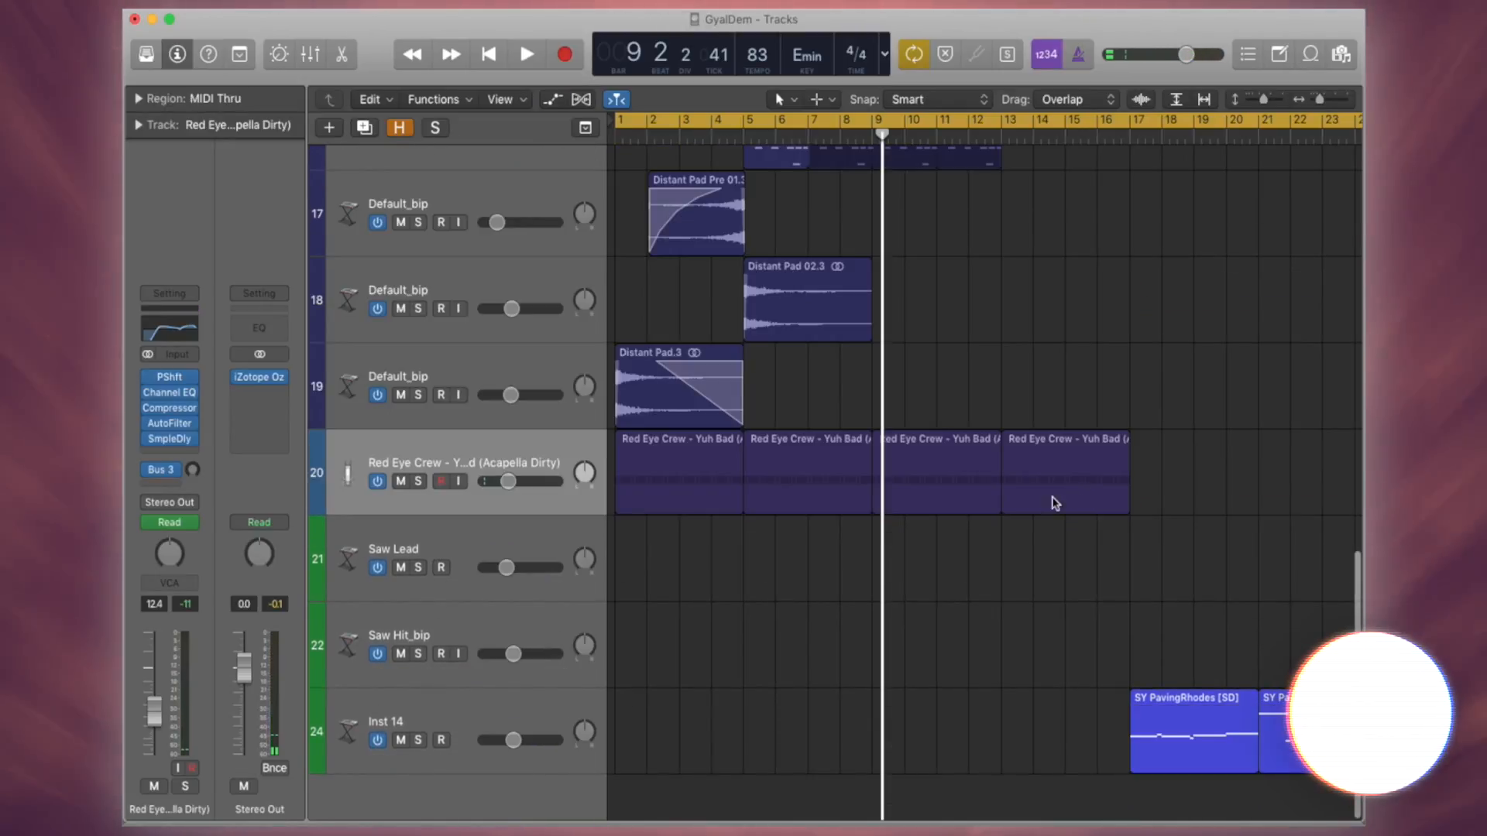
# Step: Select the Inst 14 track and open its Alchemy synth to examine sources A and B, then close the synth
pyautogui.scroll(-5, 950, 489)
pyautogui.hscroll(-5, 941, 481)
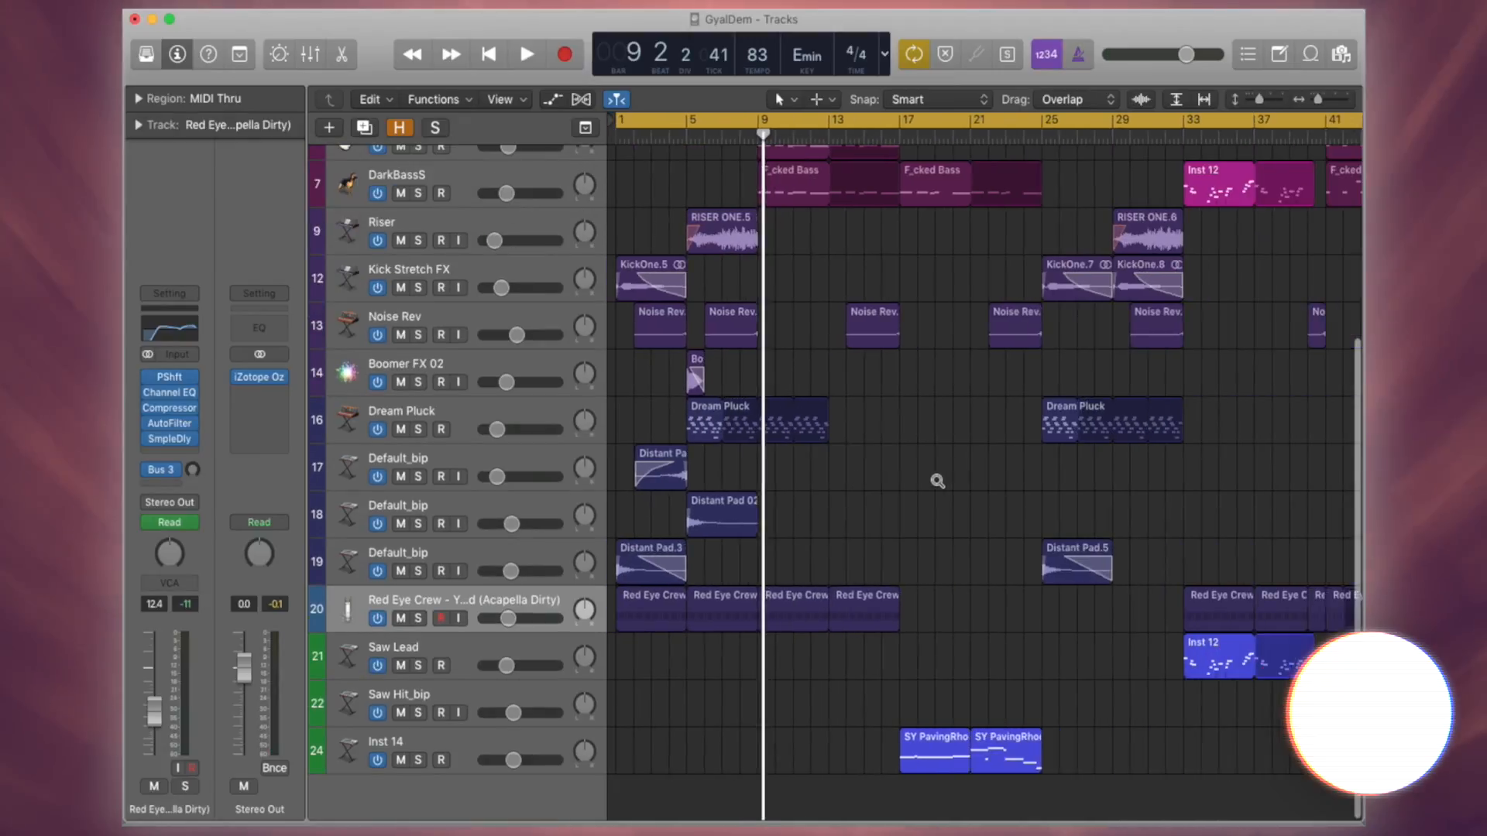
pyautogui.scroll(2, 938, 481)
pyautogui.scroll(3, 937, 481)
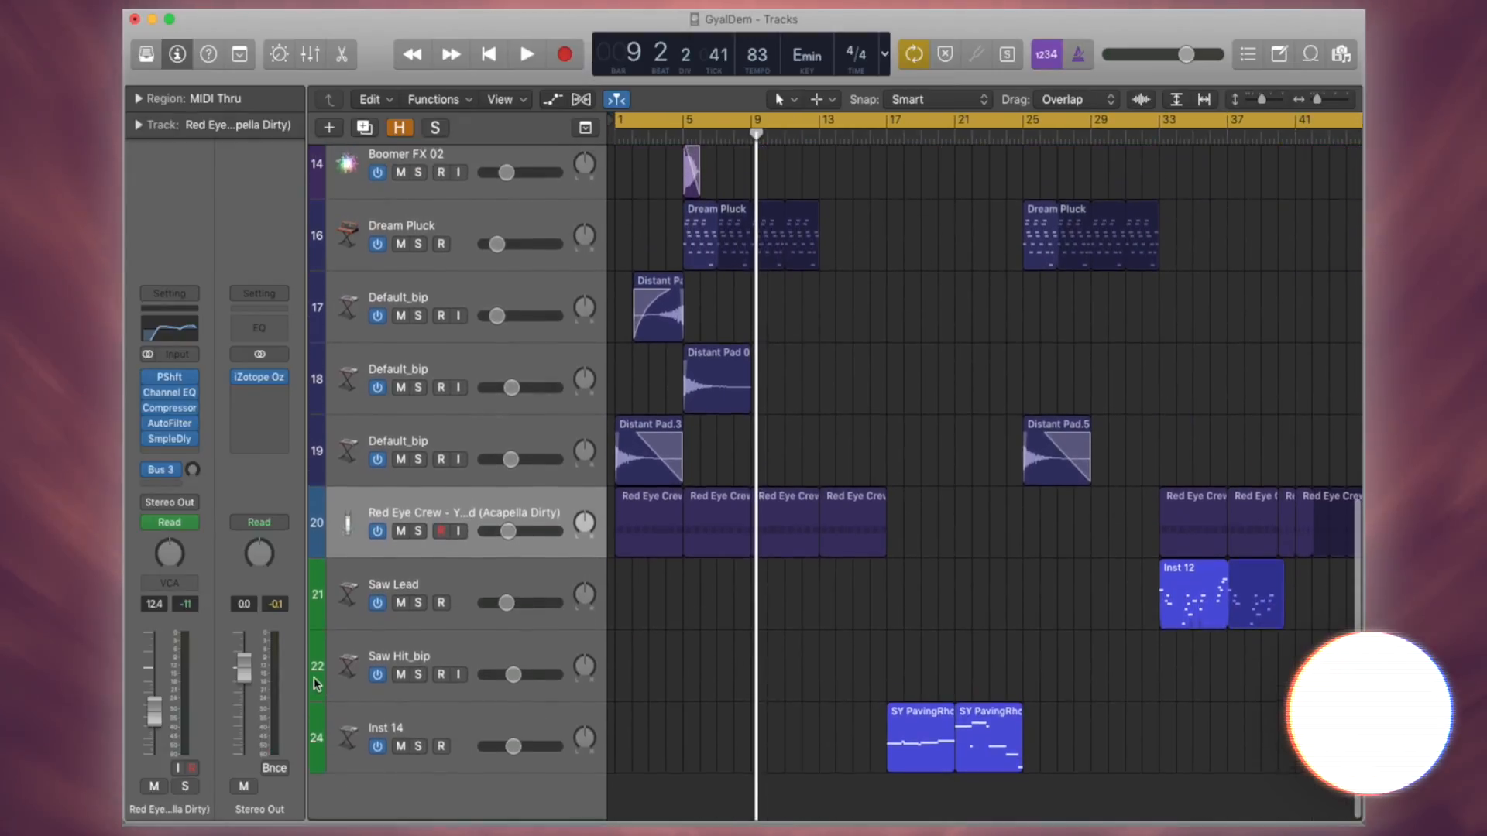
pyautogui.click(459, 709)
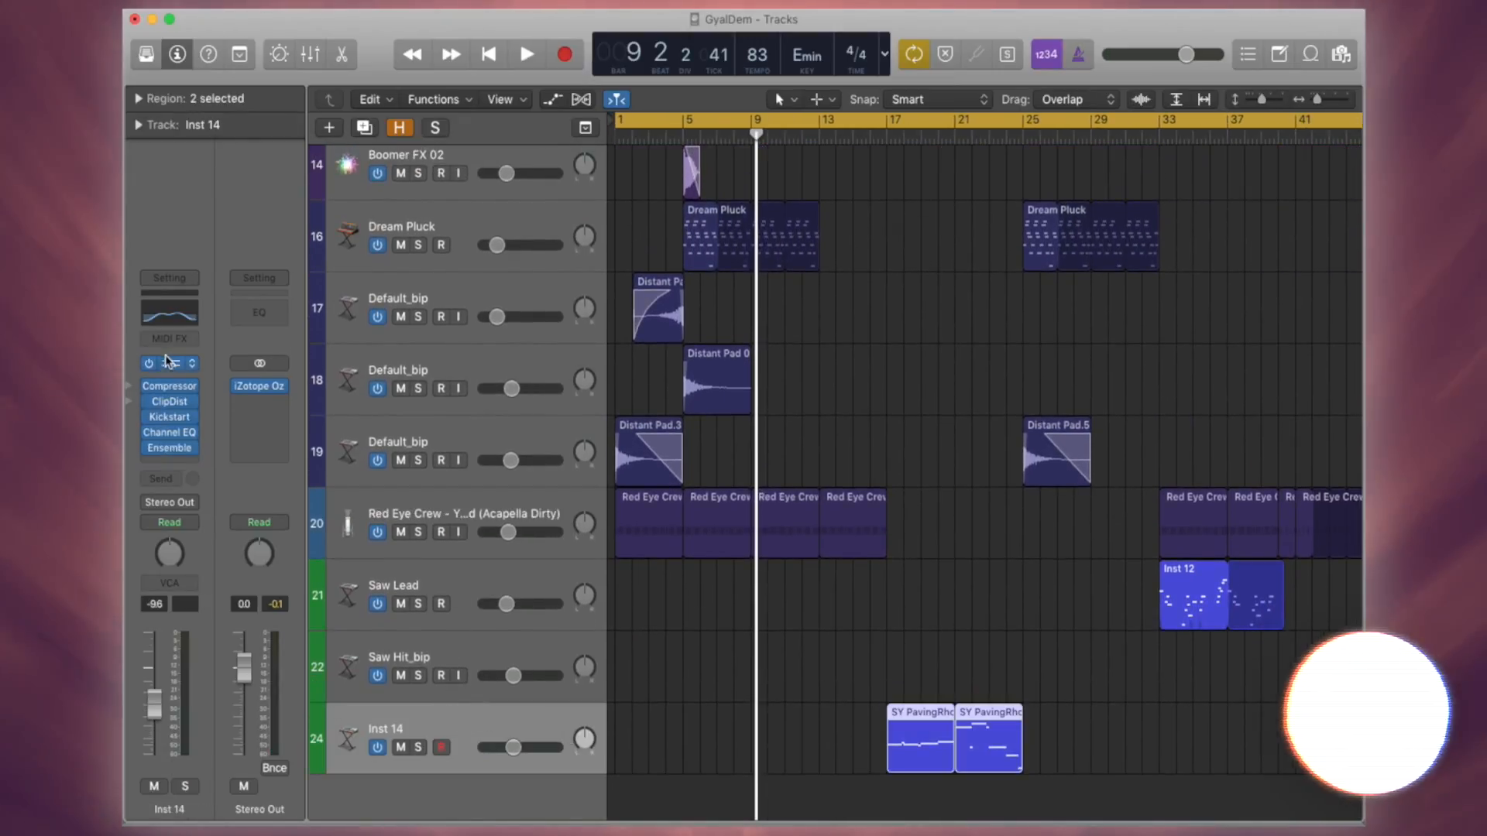
pyautogui.press('v')
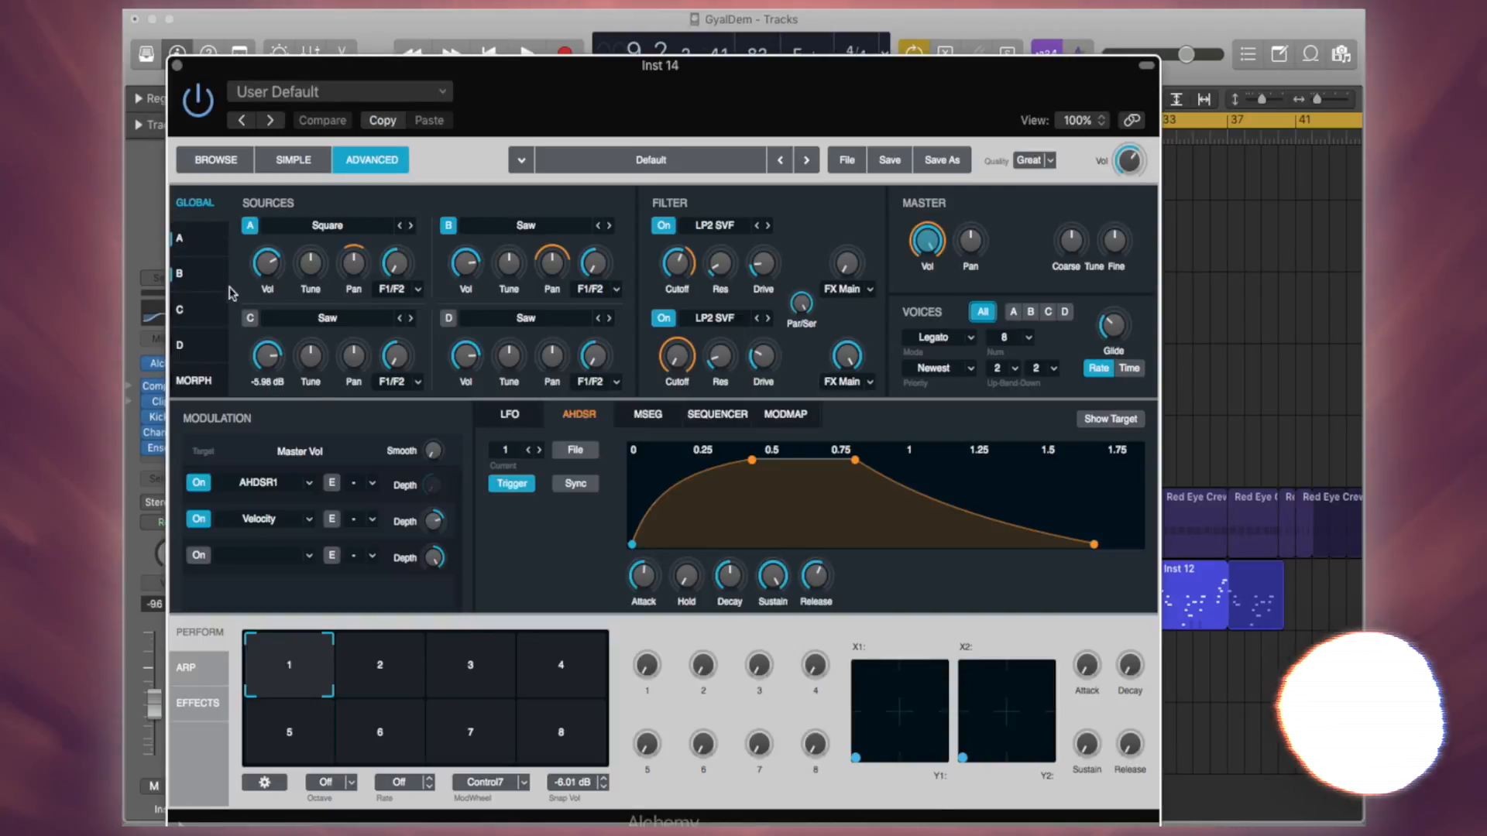
pyautogui.click(203, 246)
pyautogui.click(196, 283)
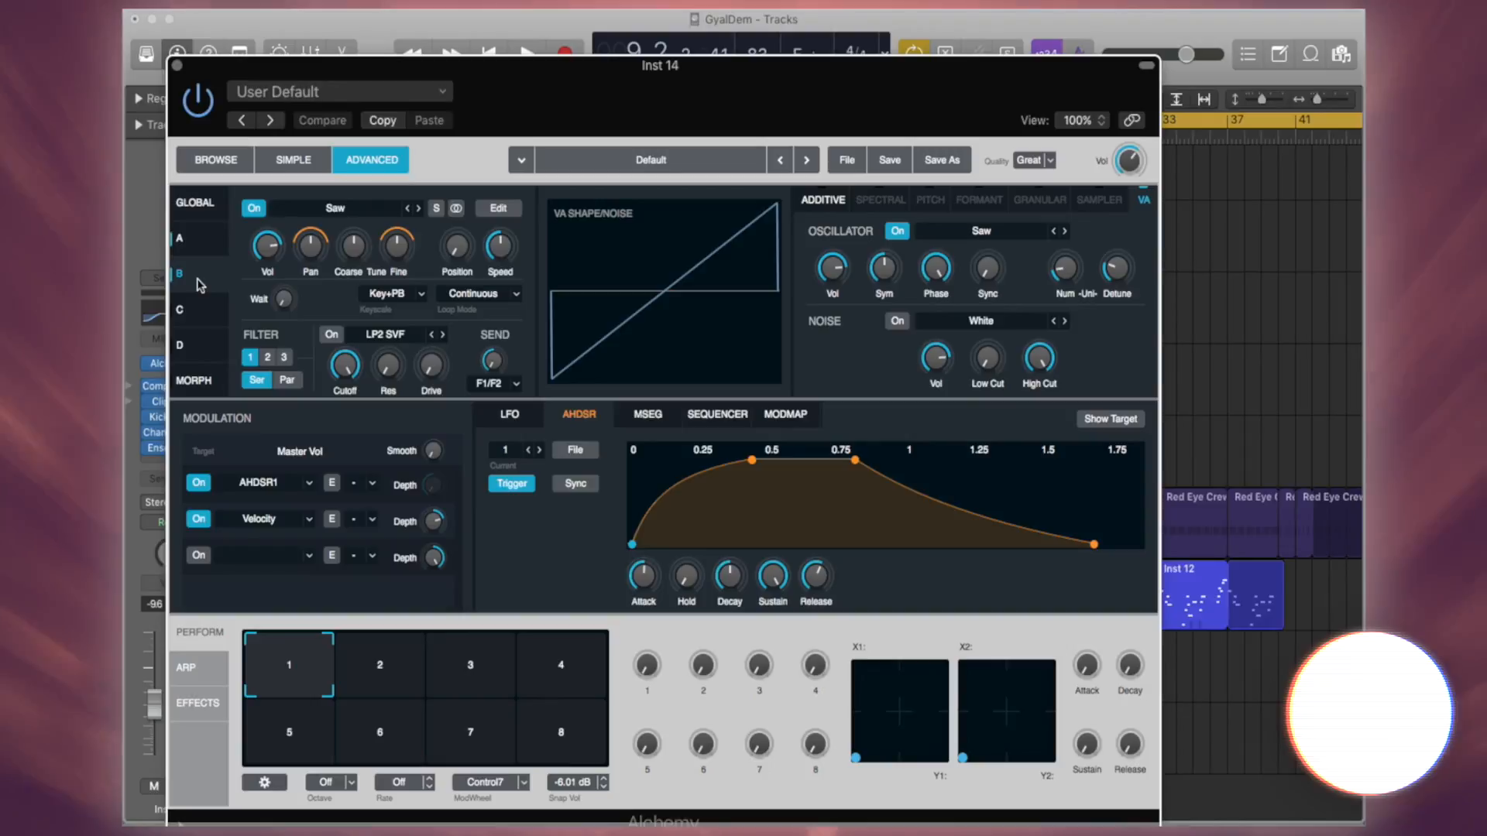
pyautogui.click(176, 67)
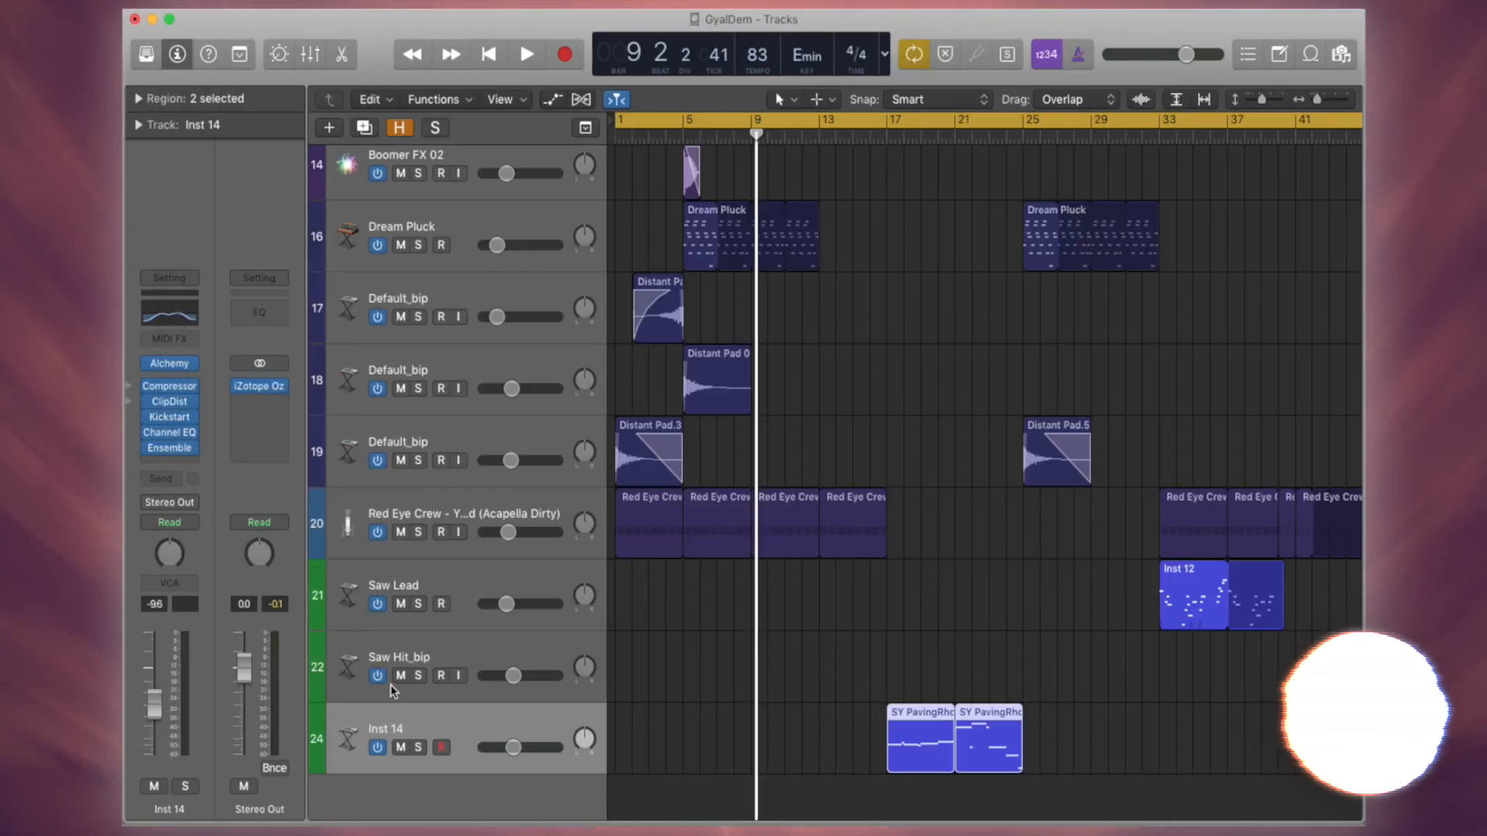
# Step: Examine the Compressor and Kickstart settings on the Inst 14 track, closing each plug-in after viewing
pyautogui.click(169, 386)
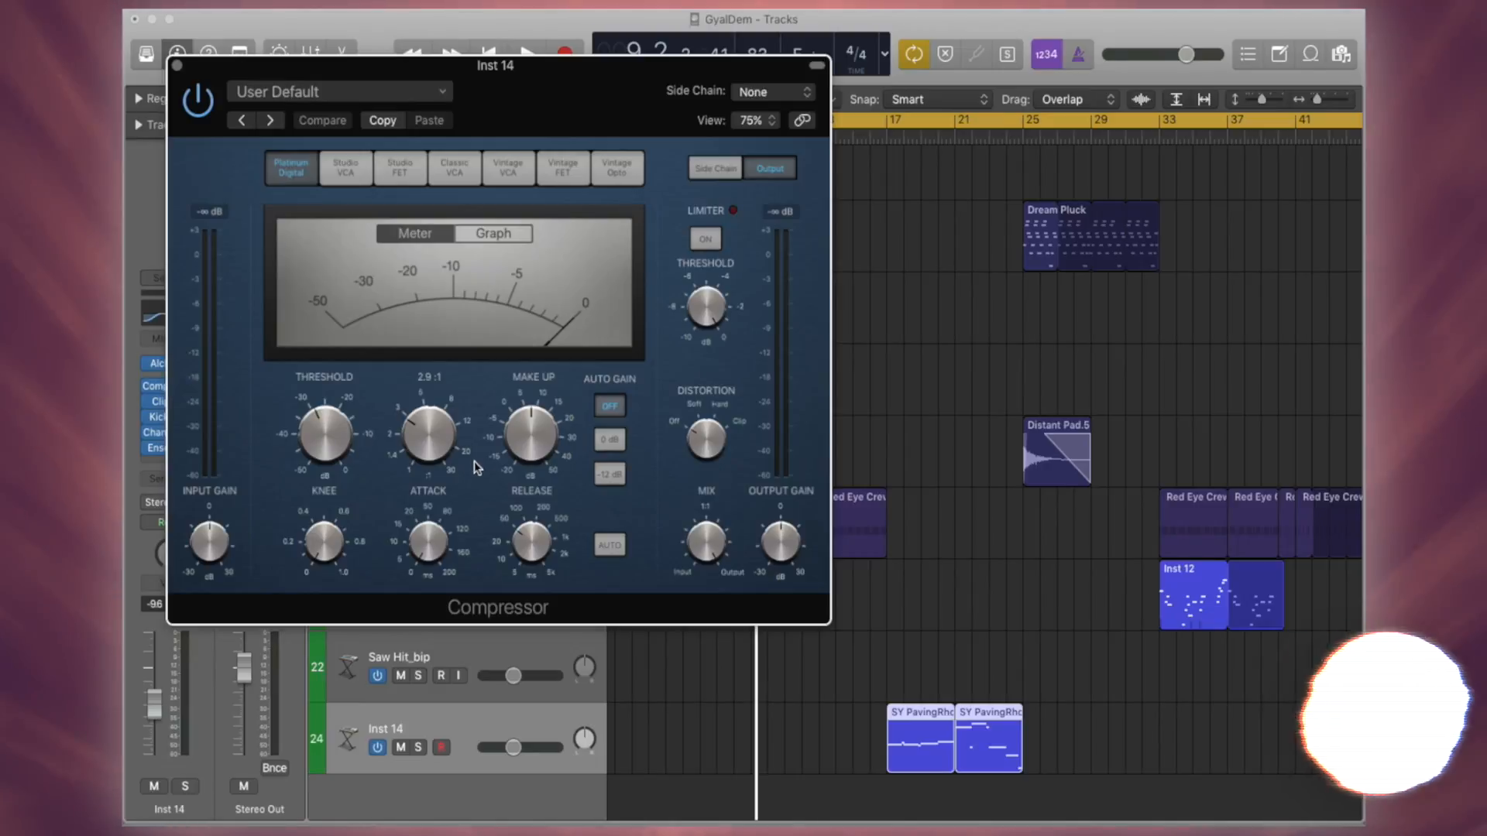
pyautogui.click(176, 66)
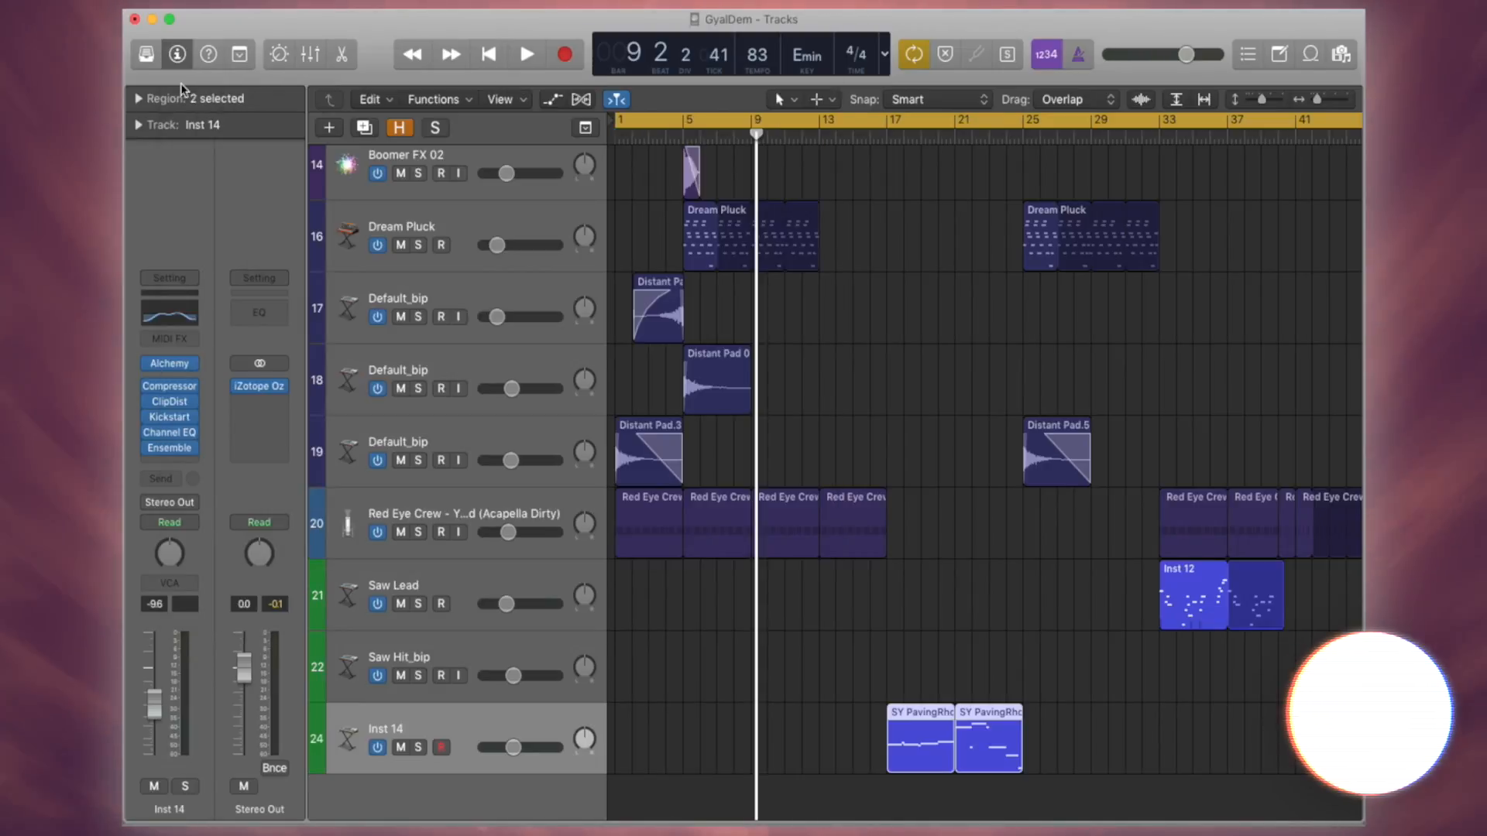
pyautogui.click(173, 418)
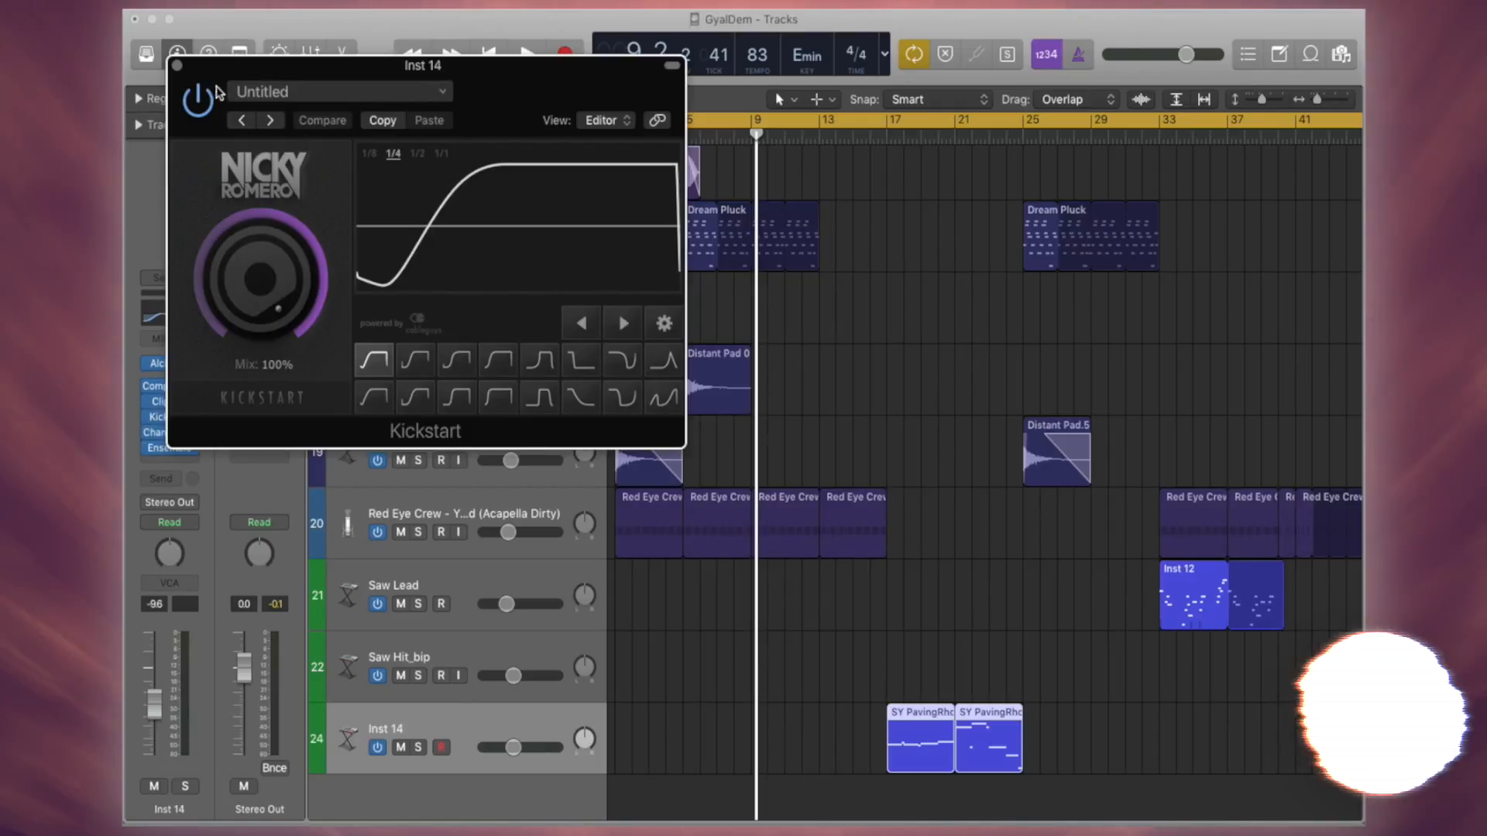
pyautogui.click(177, 66)
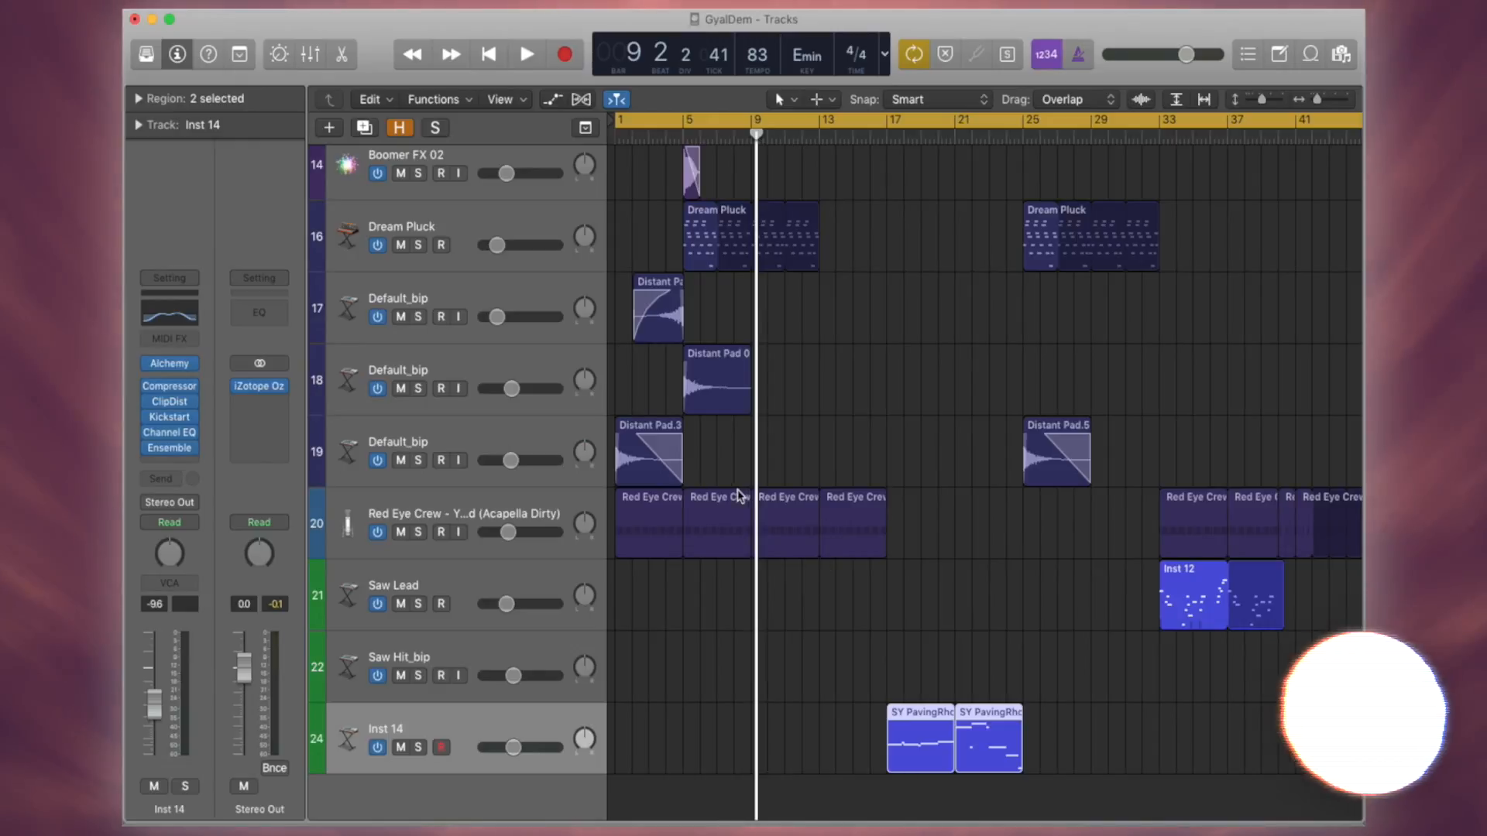
pyautogui.click(178, 418)
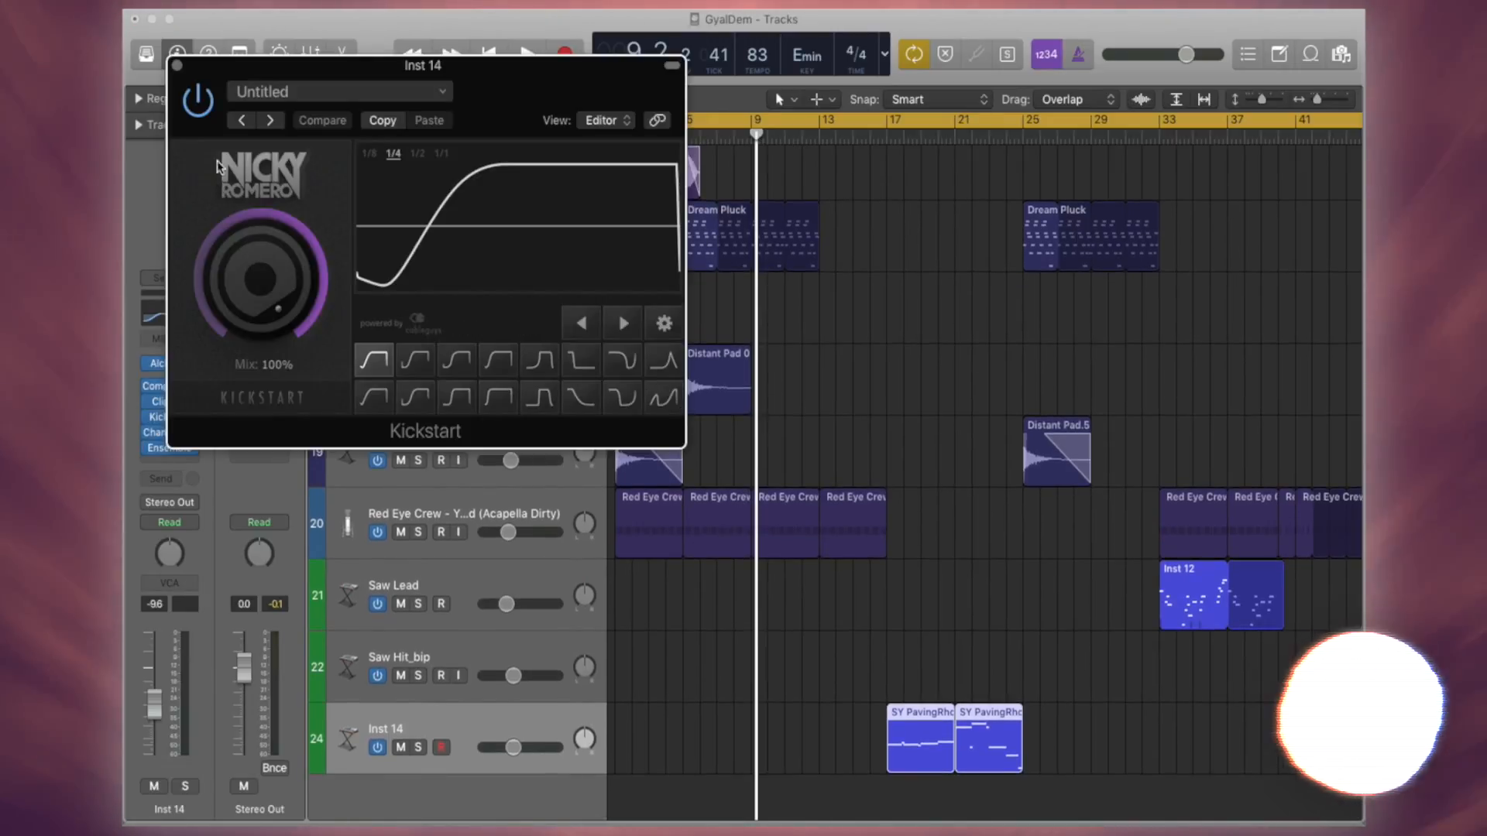
pyautogui.click(177, 66)
# Step: Insert a Tremolo modulation plug-in after Ensemble on the Inst 14 channel strip
pyautogui.click(198, 459)
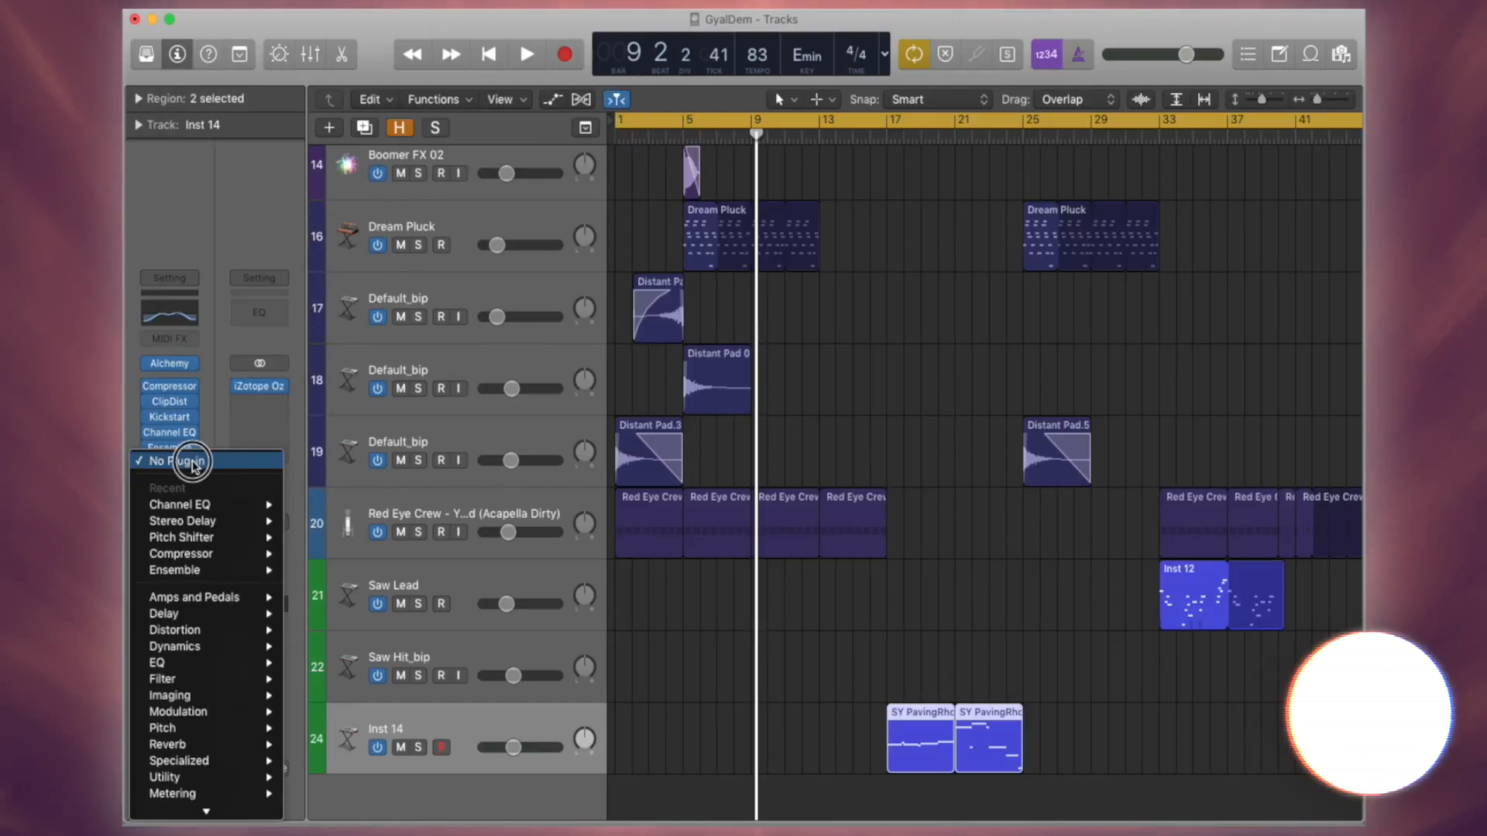
pyautogui.moveTo(240, 711)
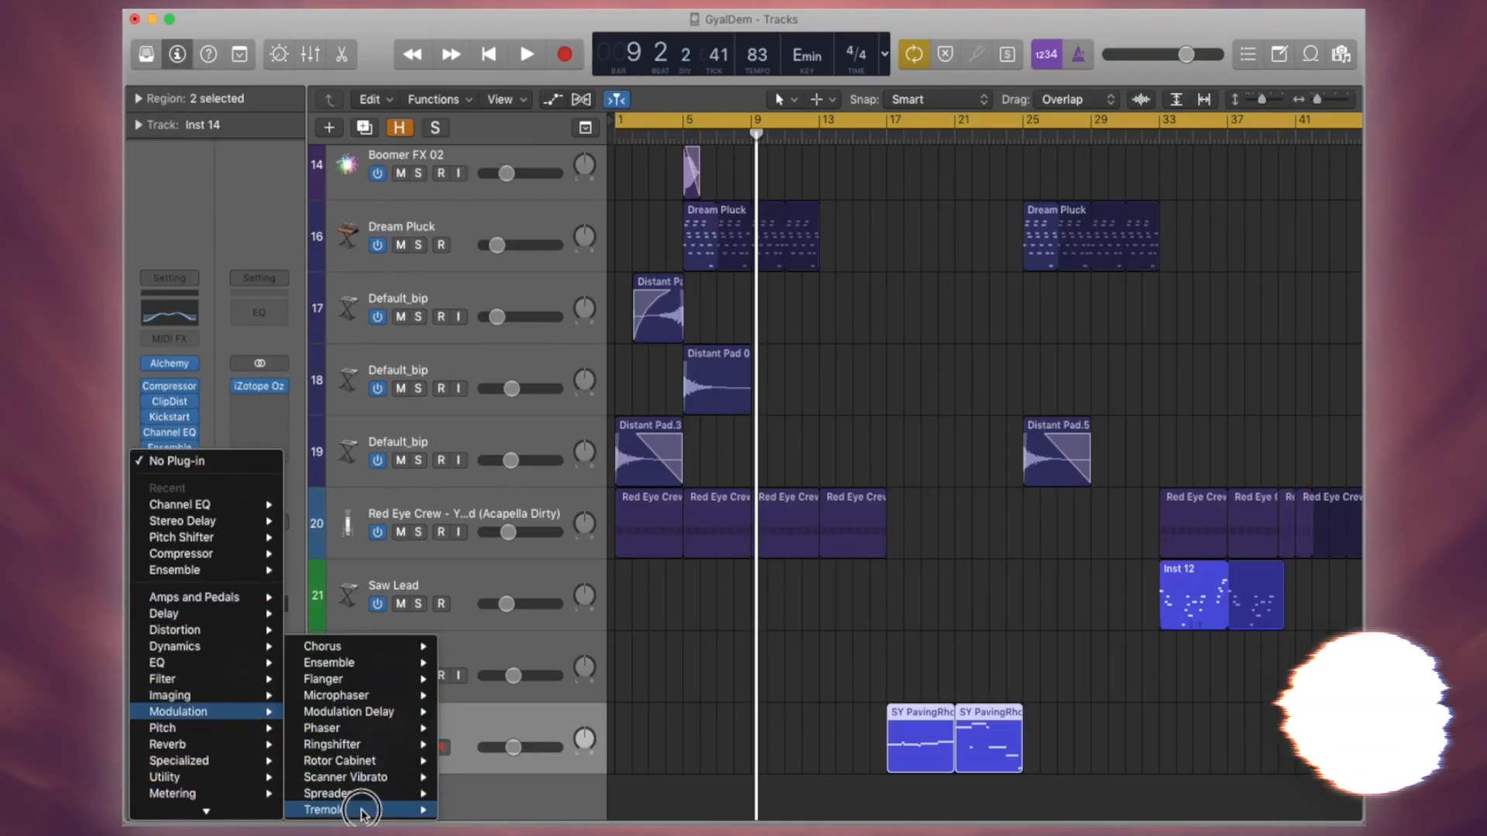
pyautogui.moveTo(419, 810)
pyautogui.click(476, 793)
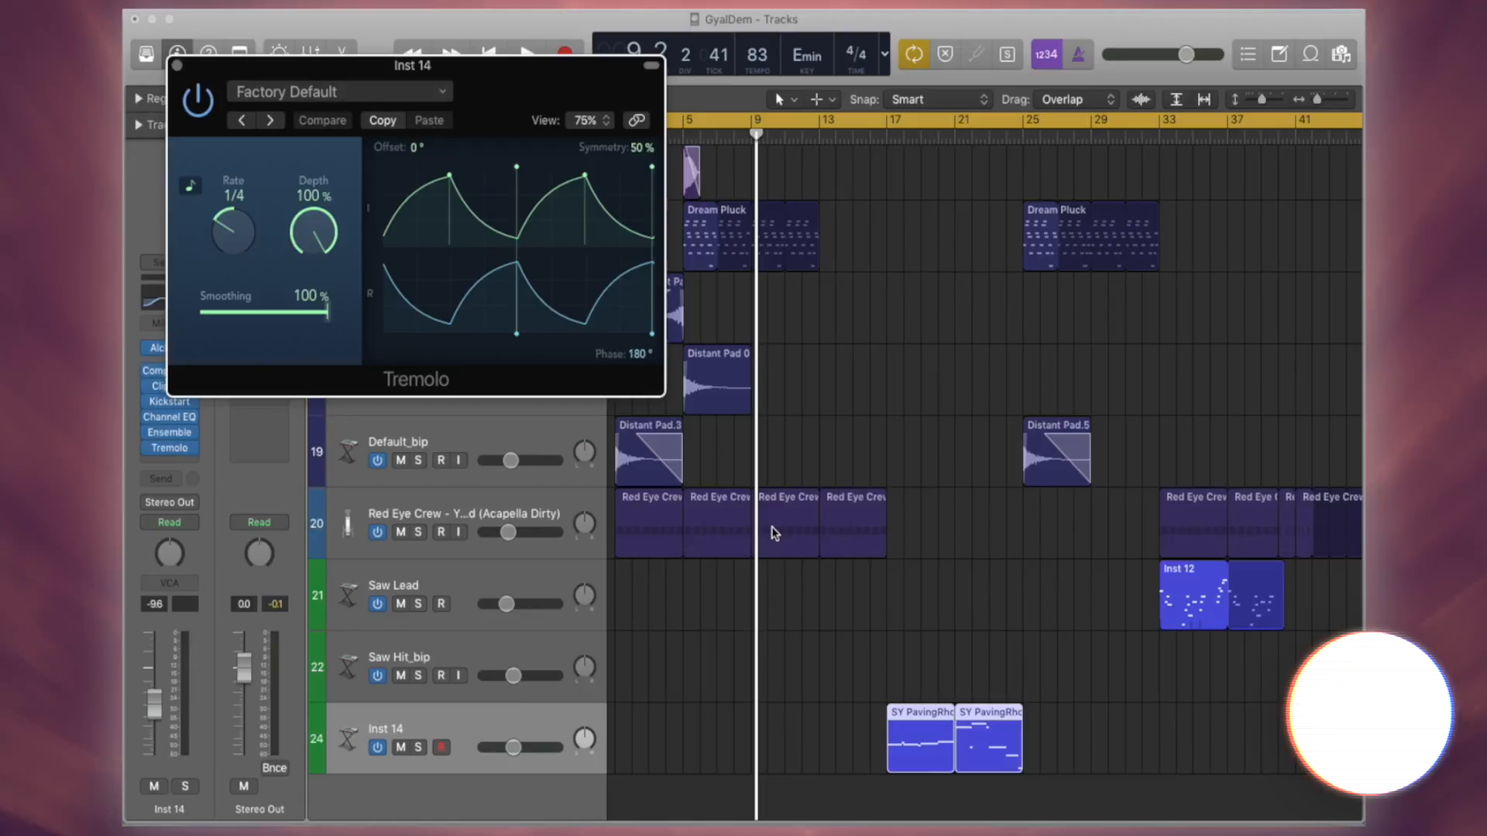
# Step: Shape the Tremolo into a sidechain-style curve with phase 0°, symmetry 6% and smoothing 64%, and close the plug-in
pyautogui.moveTo(524, 341); pyautogui.dragTo(588, 335)
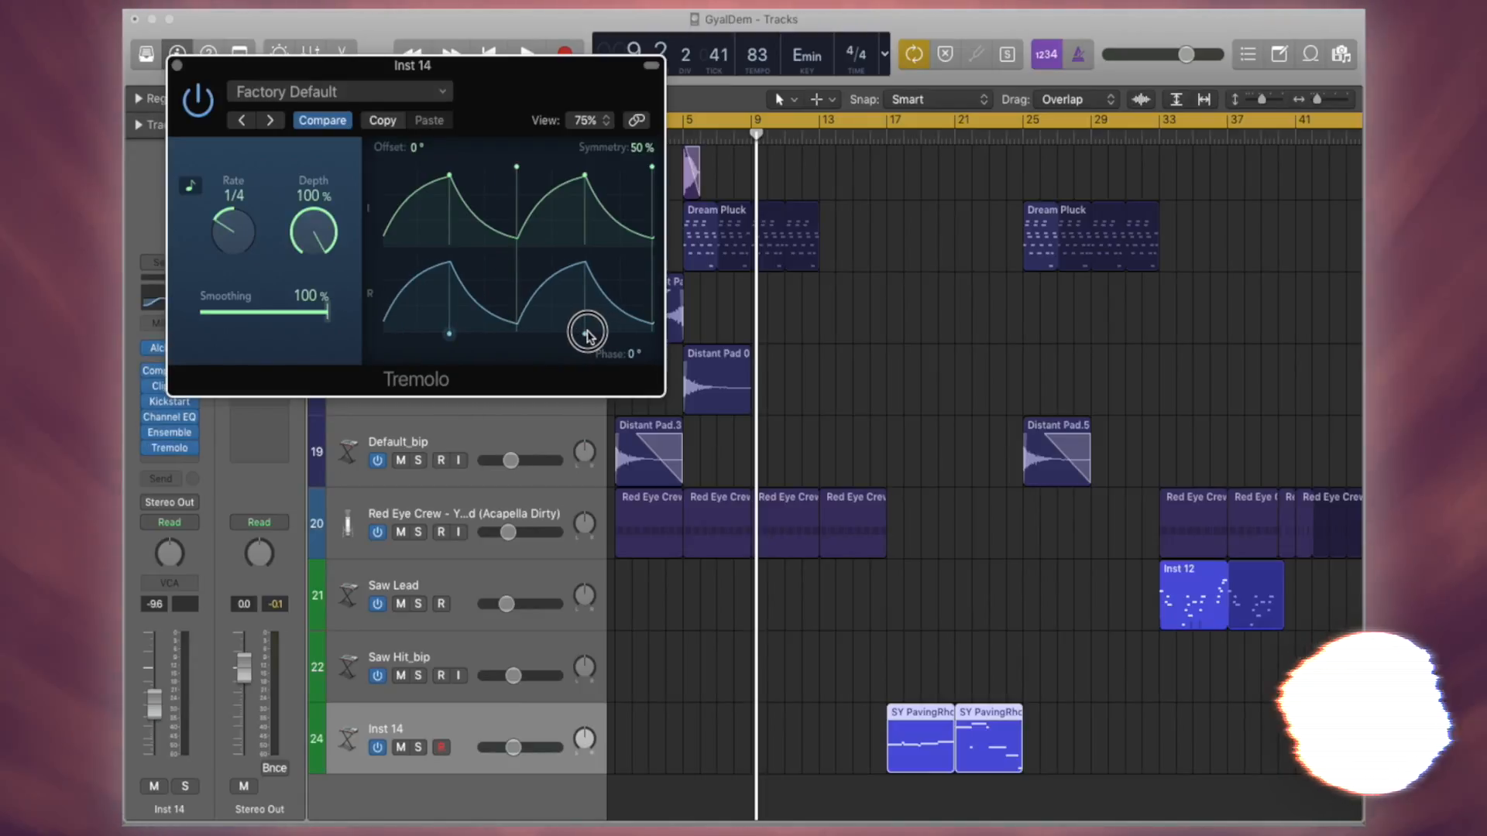
pyautogui.moveTo(329, 332); pyautogui.dragTo(223, 323)
pyautogui.moveTo(453, 185); pyautogui.dragTo(331, 189)
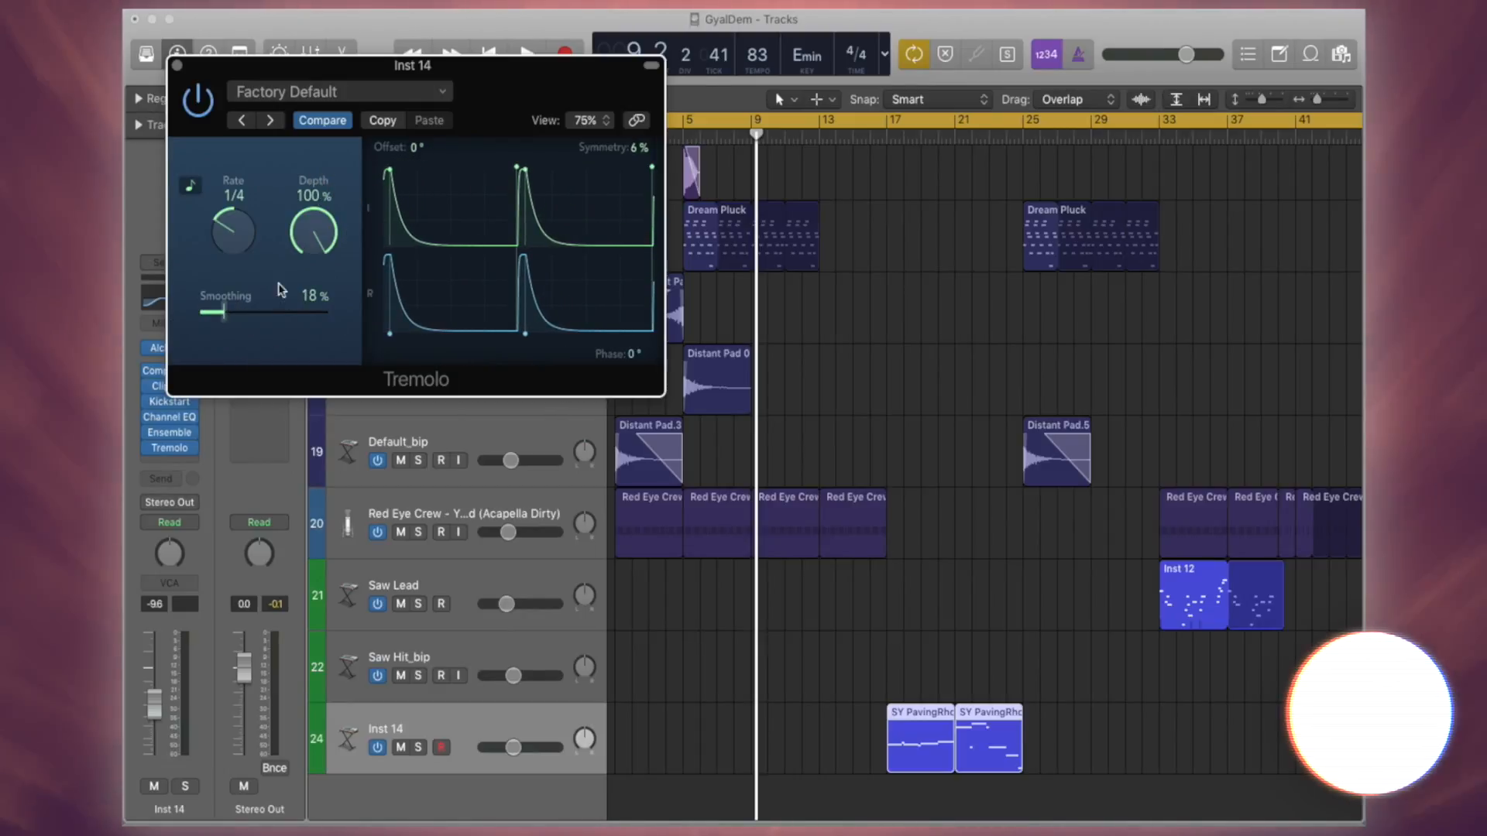
pyautogui.moveTo(227, 320); pyautogui.dragTo(285, 324)
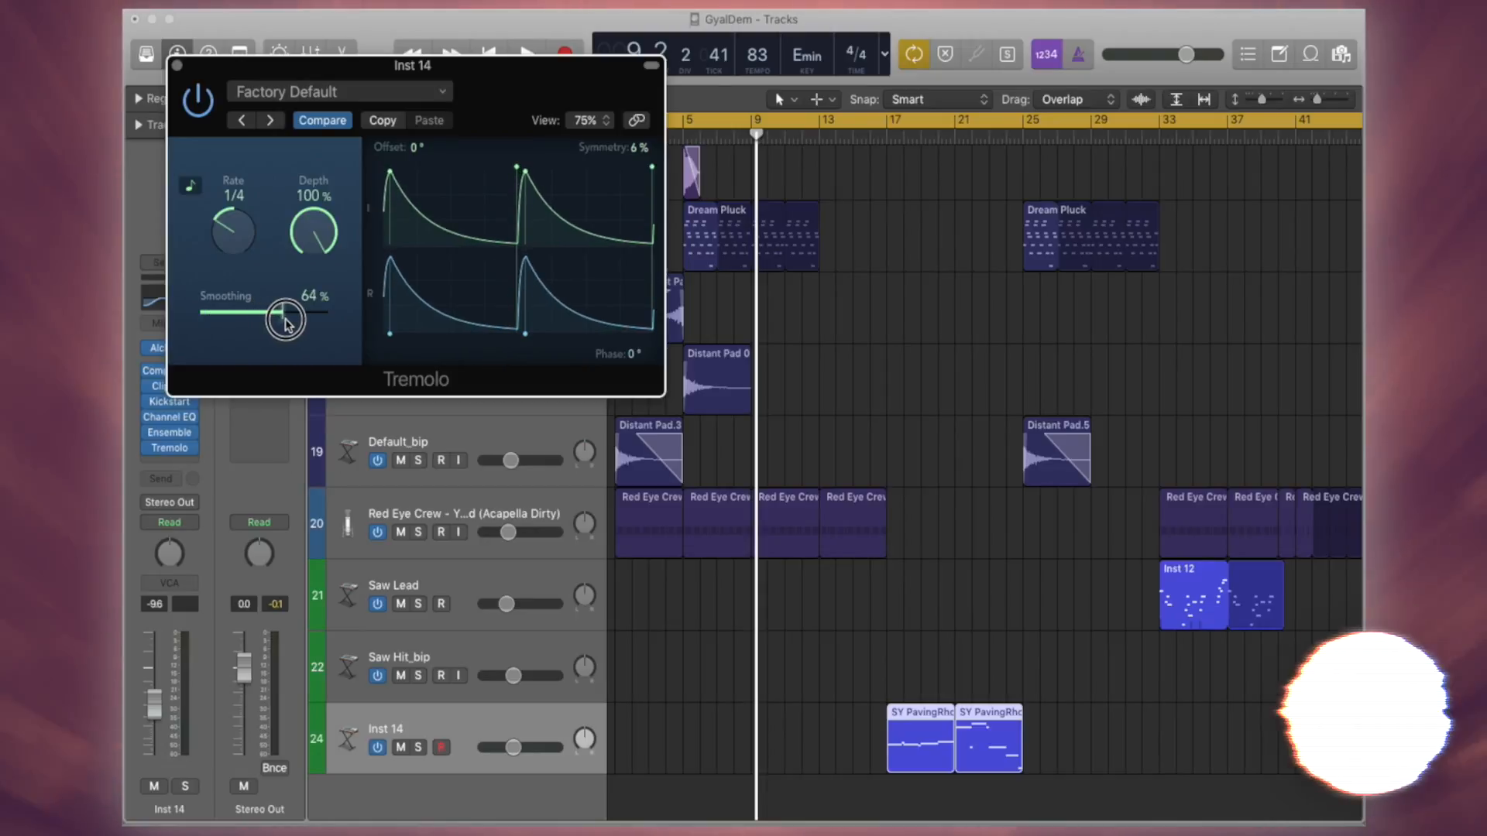
pyautogui.click(178, 66)
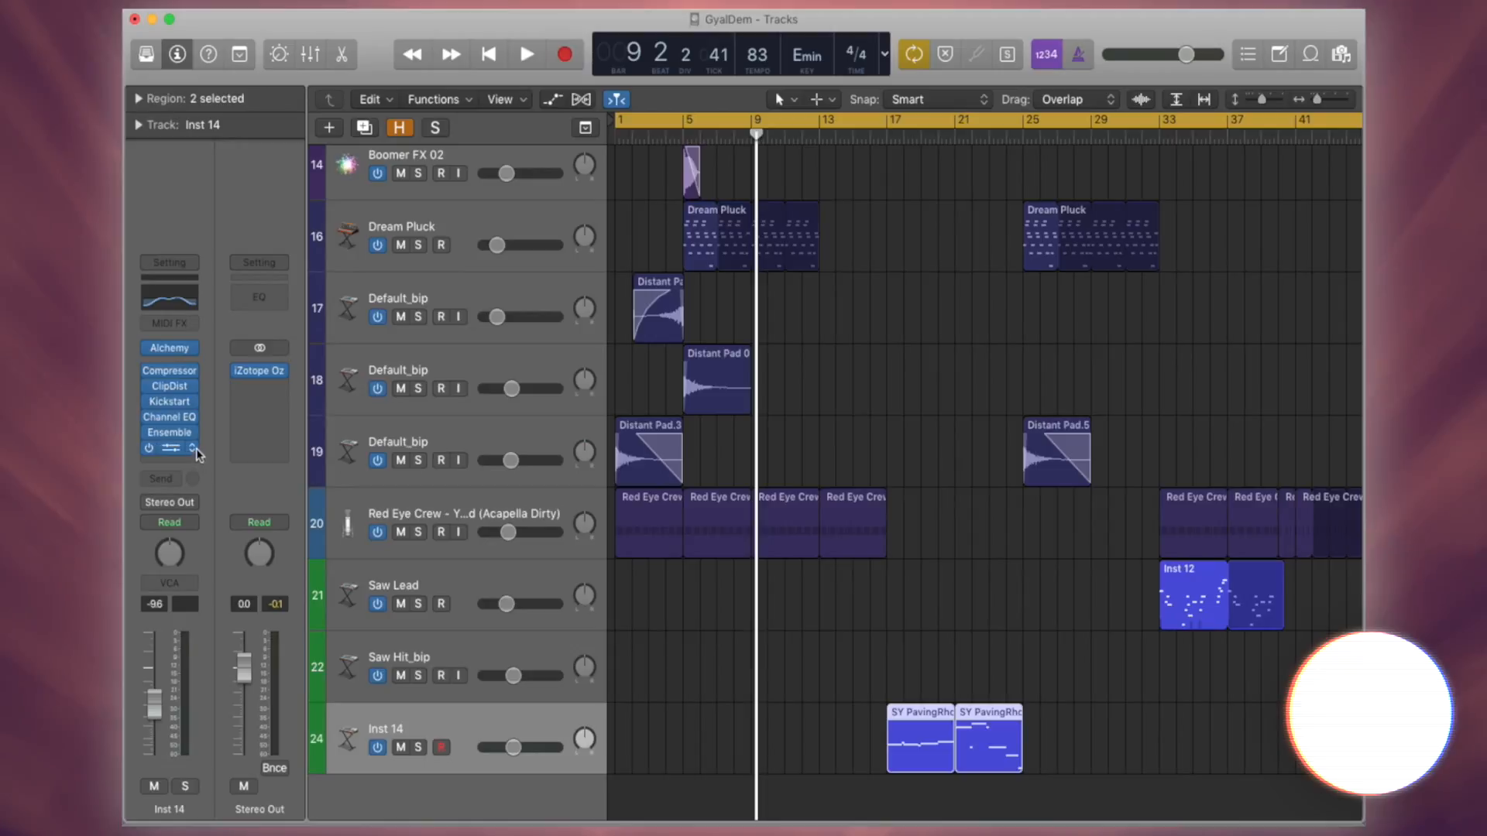
# Step: Remove the Tremolo plug-in from the Inst 14 channel strip
pyautogui.click(195, 452)
pyautogui.click(191, 458)
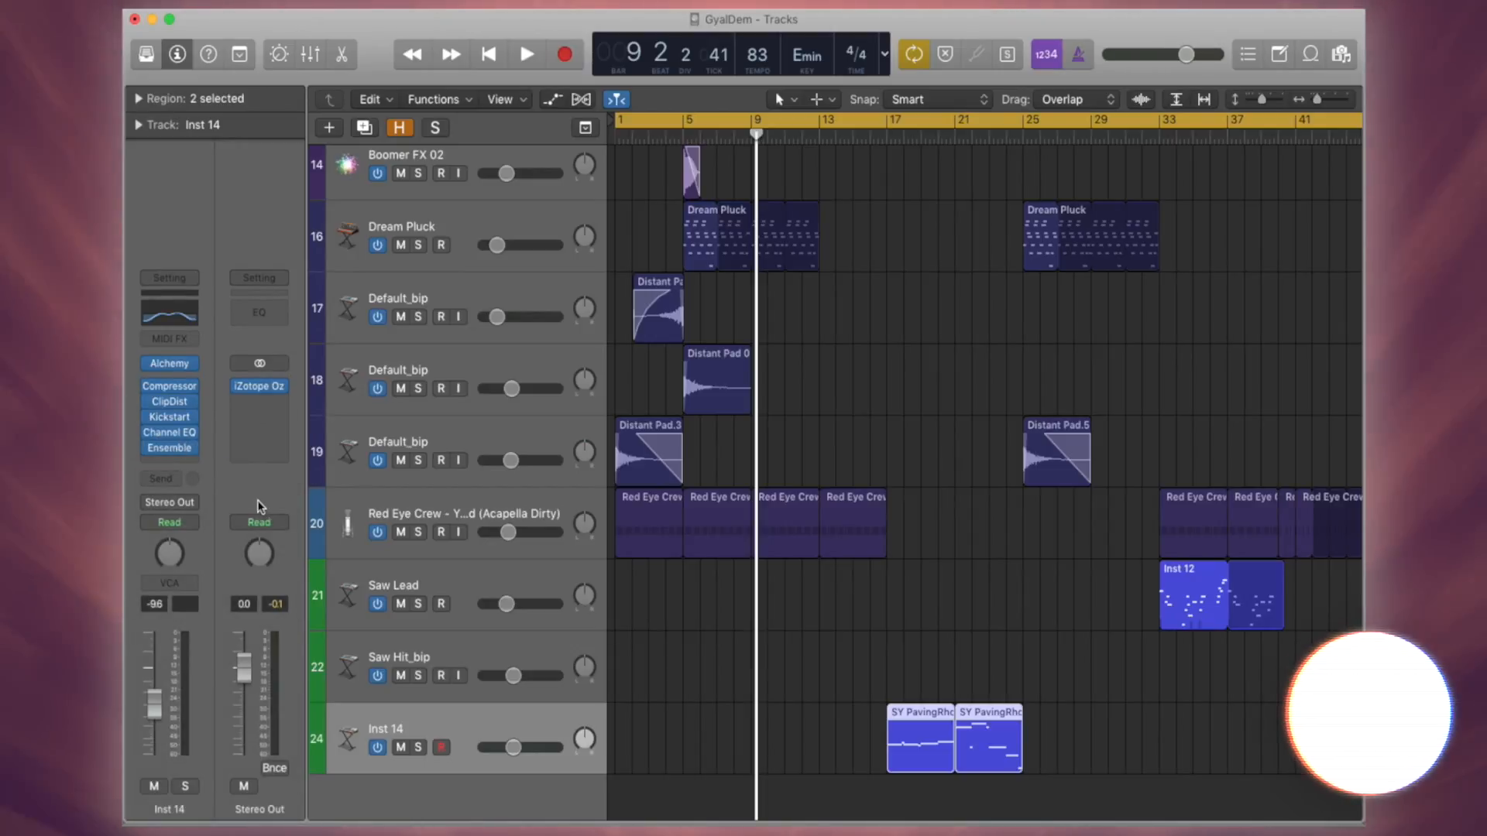
pyautogui.moveTo(173, 456)
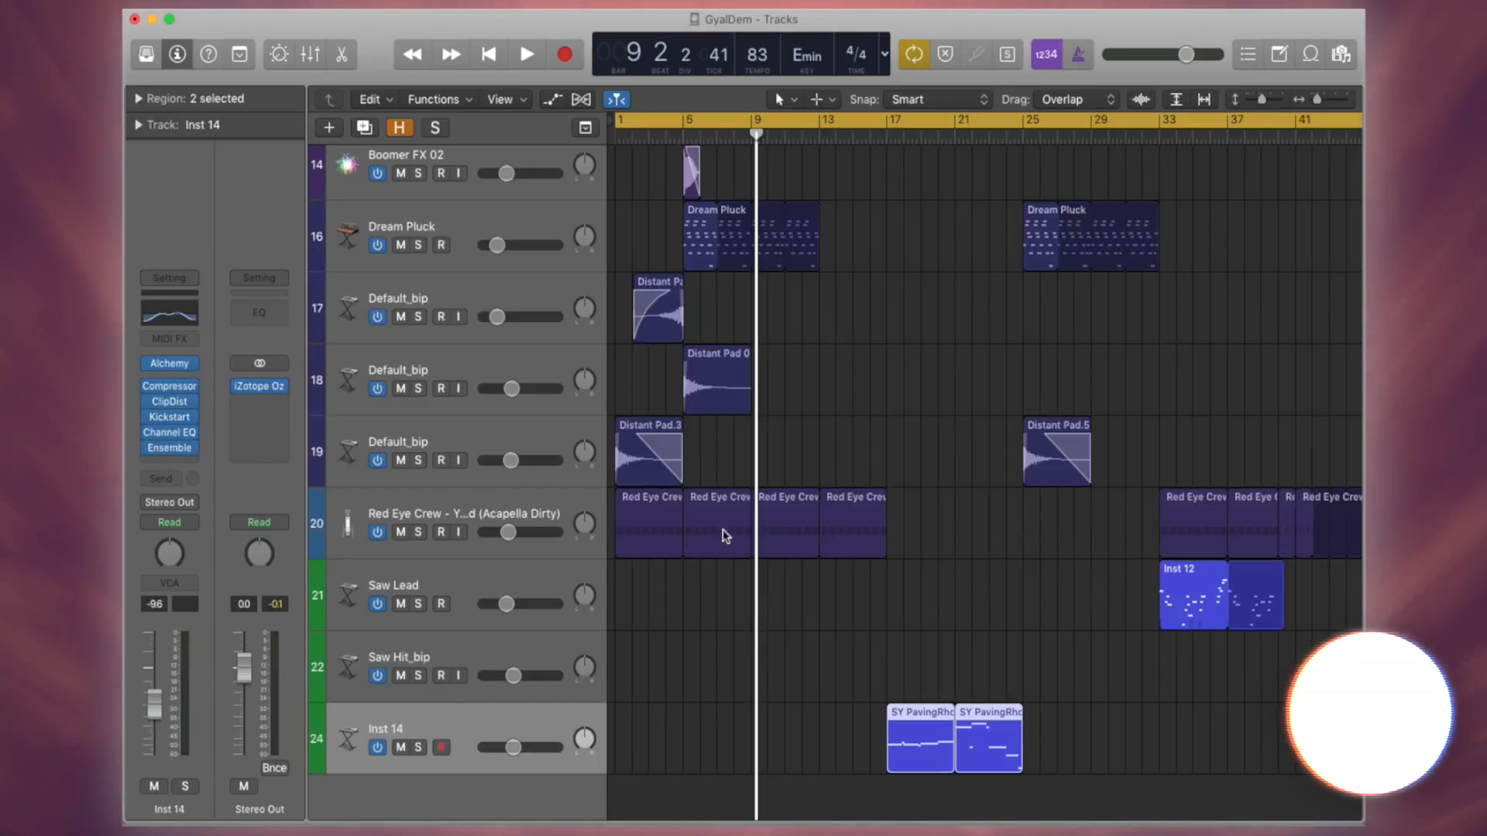
# Step: Audition the Inst 14 track in solo from bar 17, with its SY PavingRhodes regions enlarged in view
pyautogui.click(888, 133)
pyautogui.scroll(-2, 725, 682)
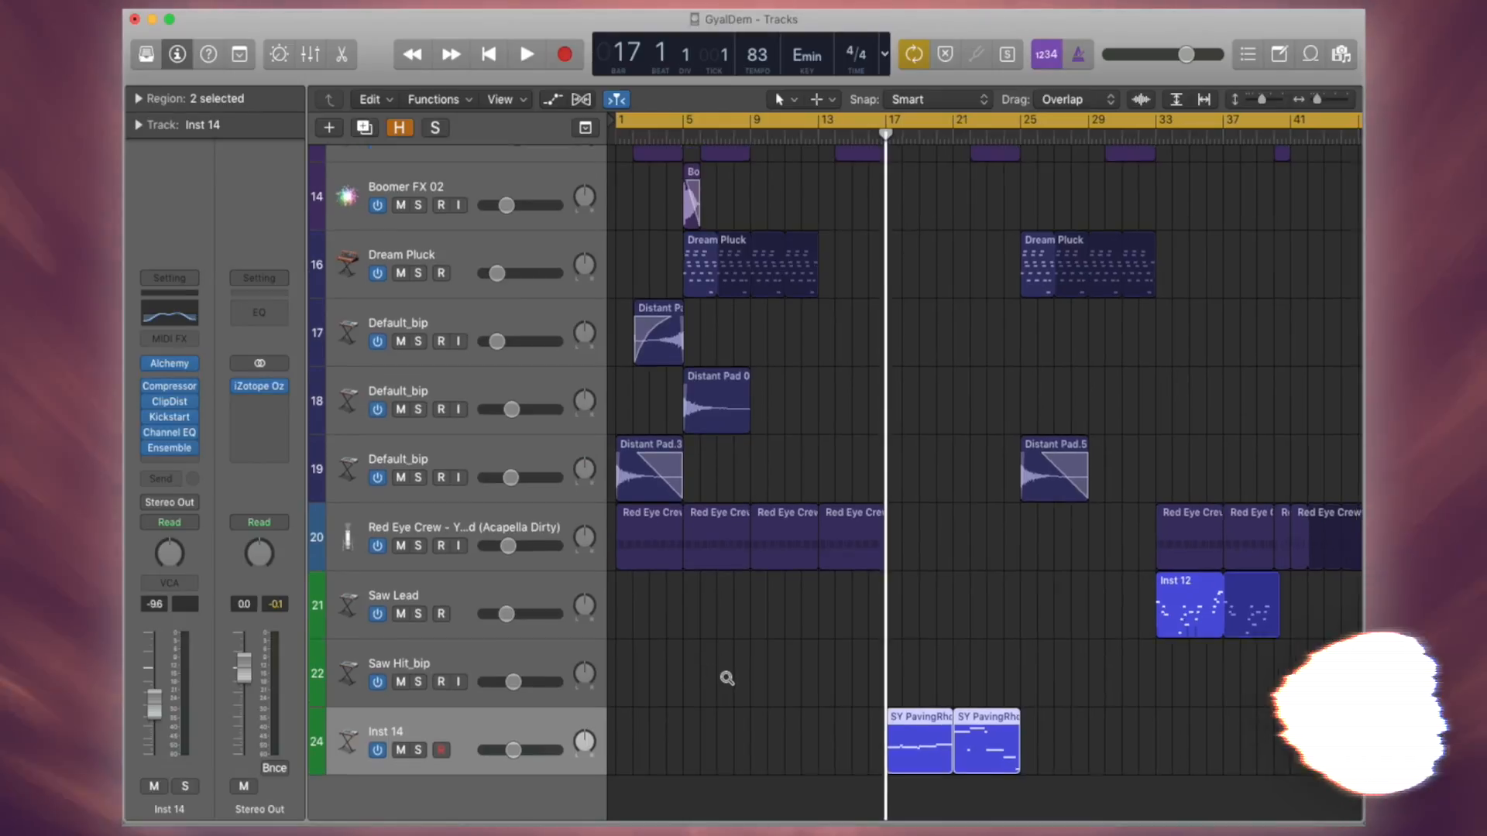
pyautogui.scroll(10, 726, 677)
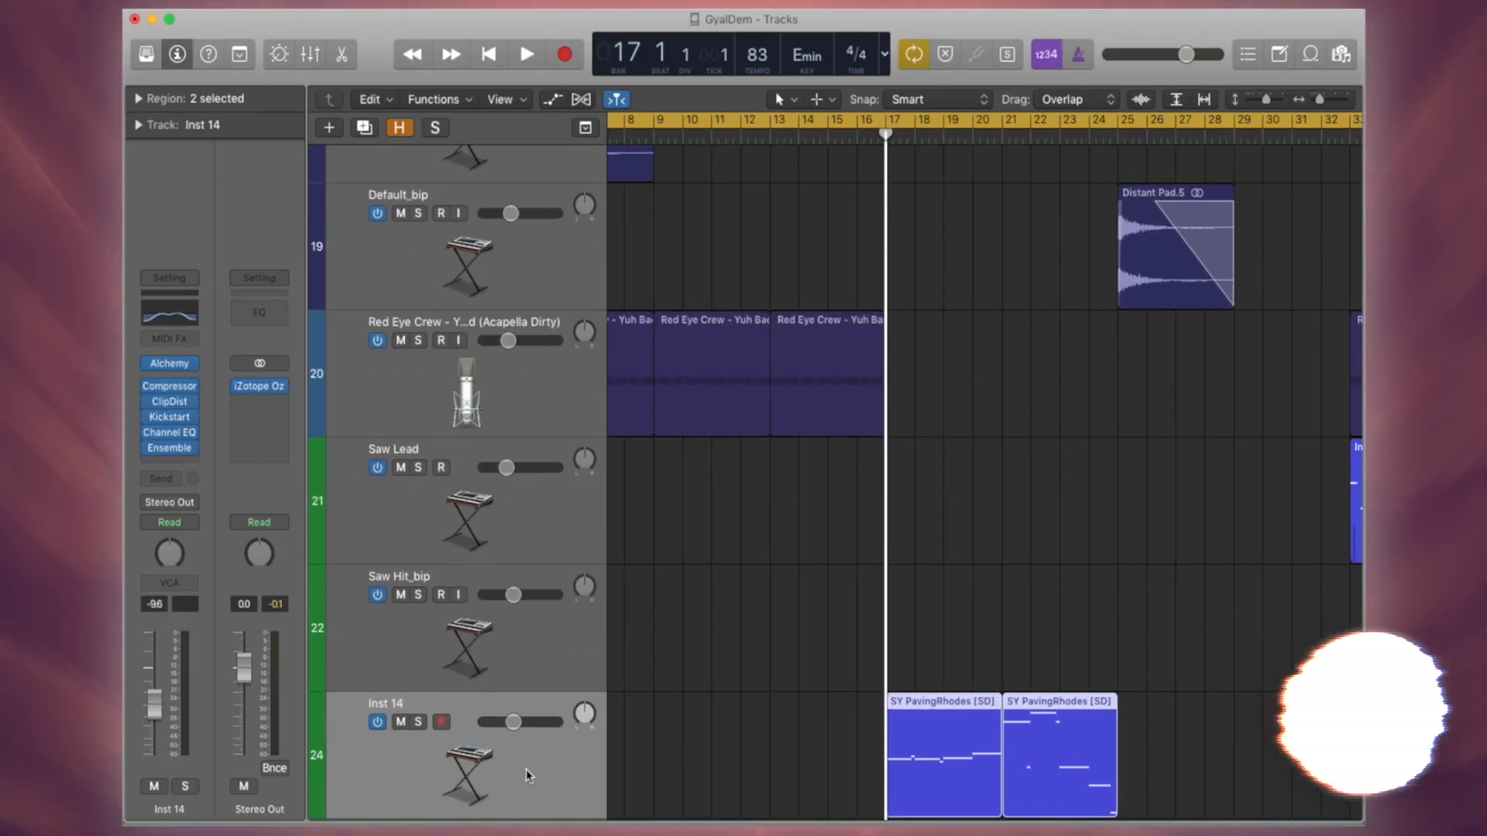
pyautogui.press('s')
pyautogui.press('space')
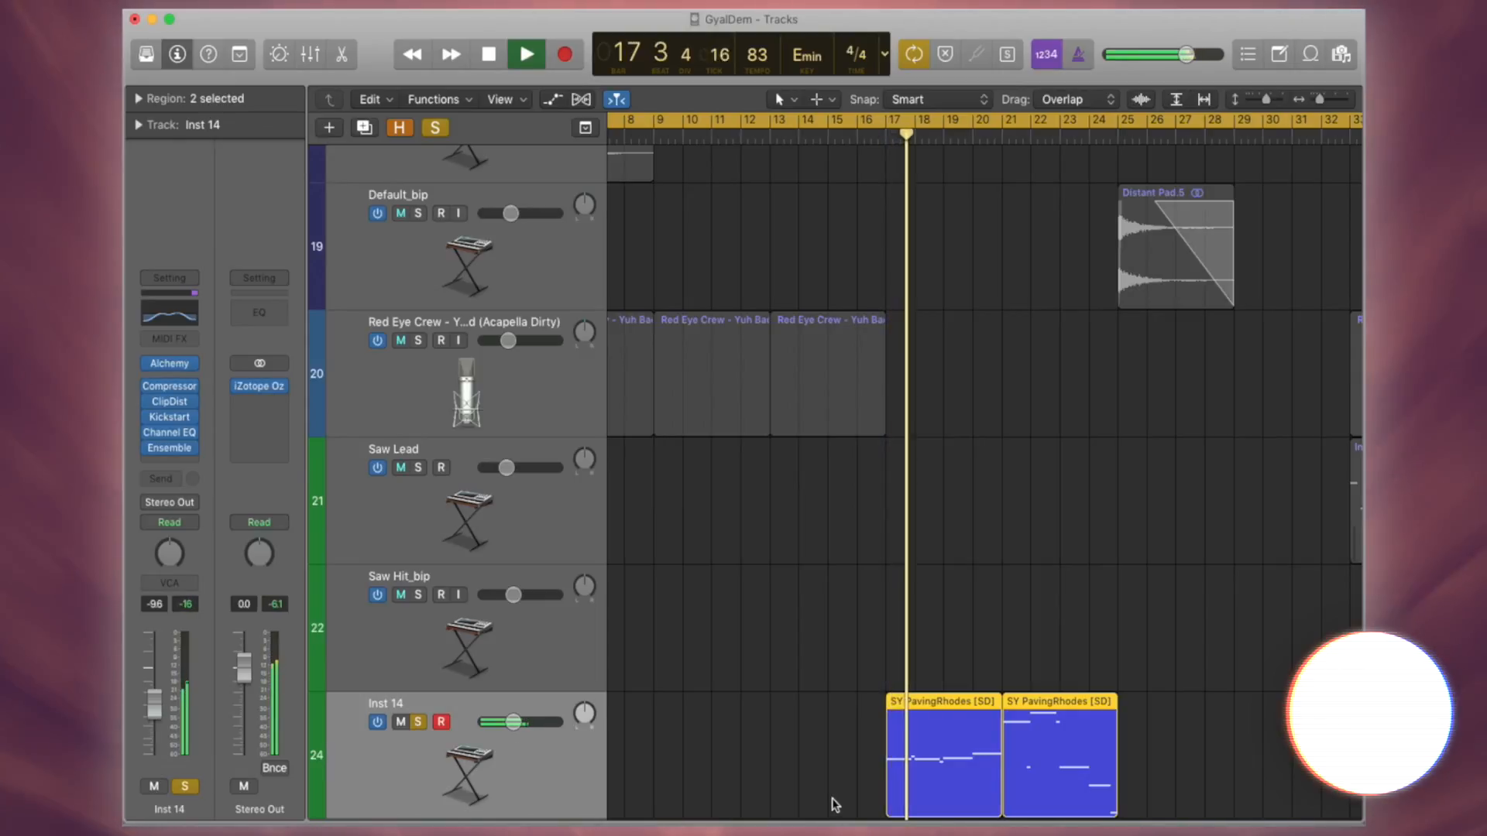
pyautogui.moveTo(681, 822)
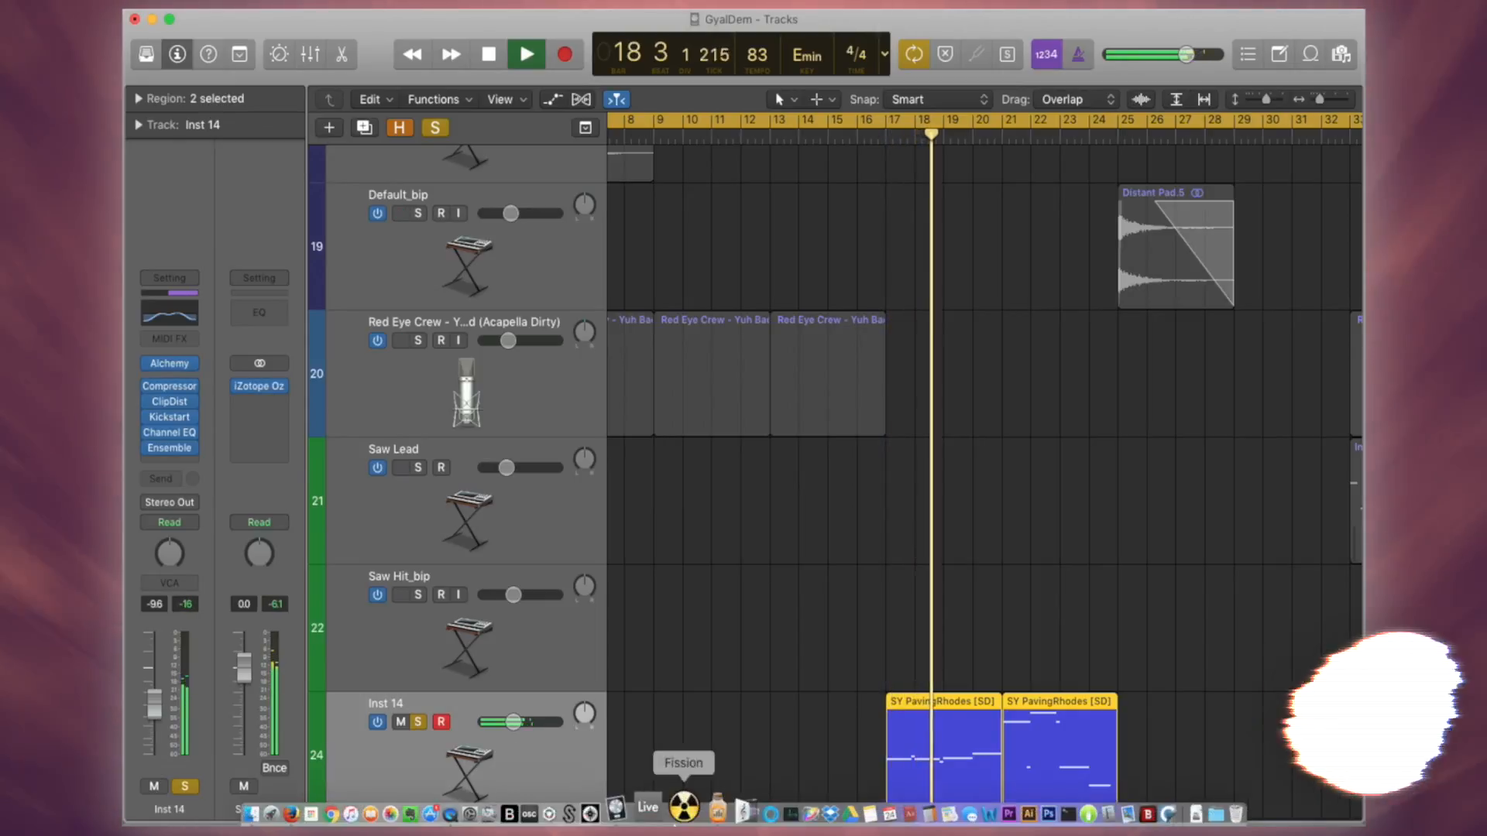
# Step: Bypass the Compressor, ClipDist, Kickstart, Channel EQ and Ensemble effects on Inst 14 during solo playback
pyautogui.click(145, 389)
pyautogui.click(147, 401)
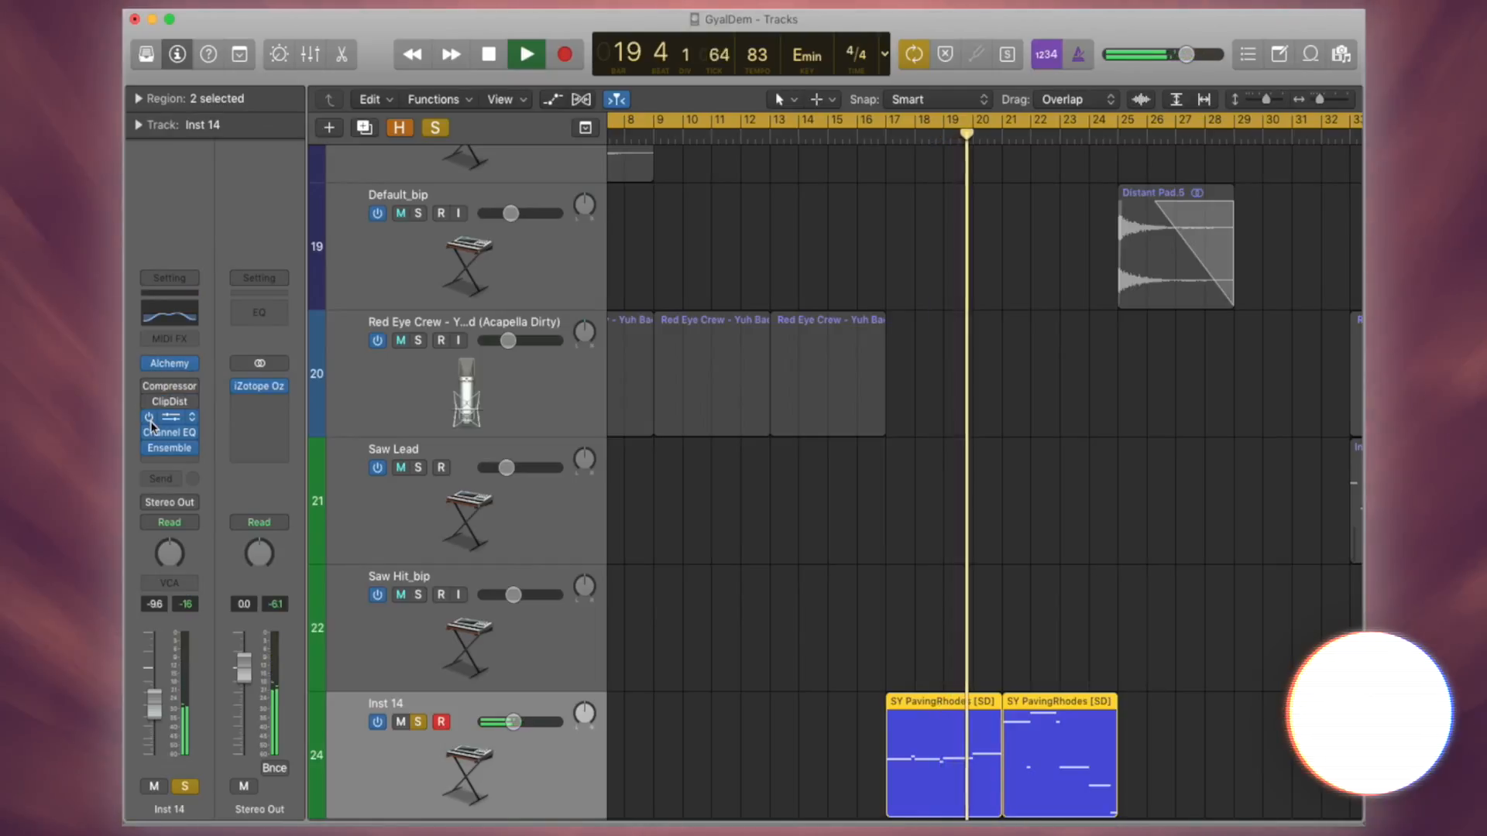
pyautogui.click(149, 417)
pyautogui.click(149, 433)
pyautogui.click(150, 448)
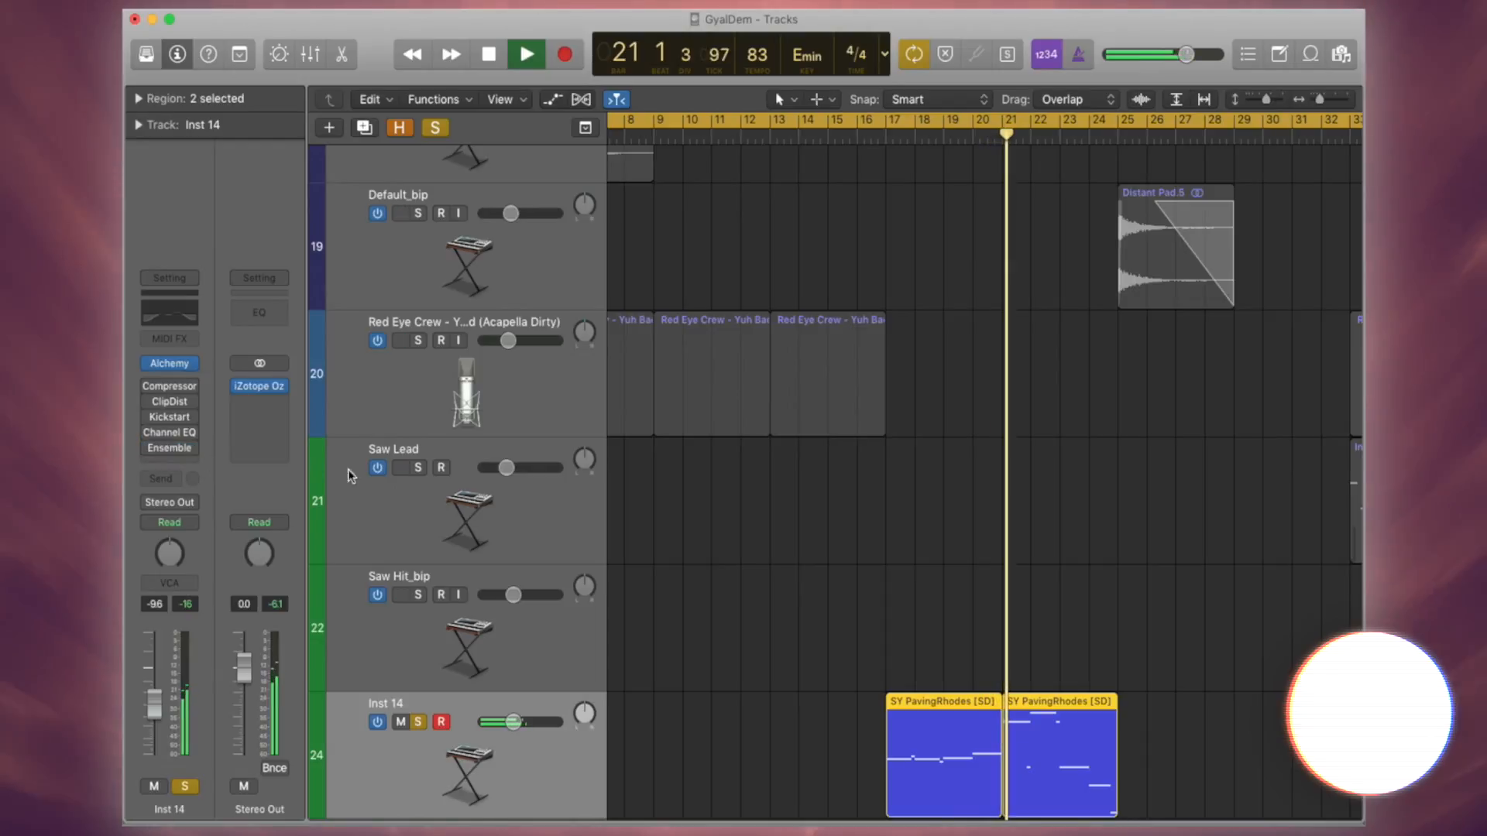
# Step: Re-enable the Ensemble, Channel EQ, Kickstart, ClipDist and Compressor effects on Inst 14 and lower its volume to -10.8 dB
pyautogui.click(149, 449)
pyautogui.click(148, 432)
pyautogui.click(149, 417)
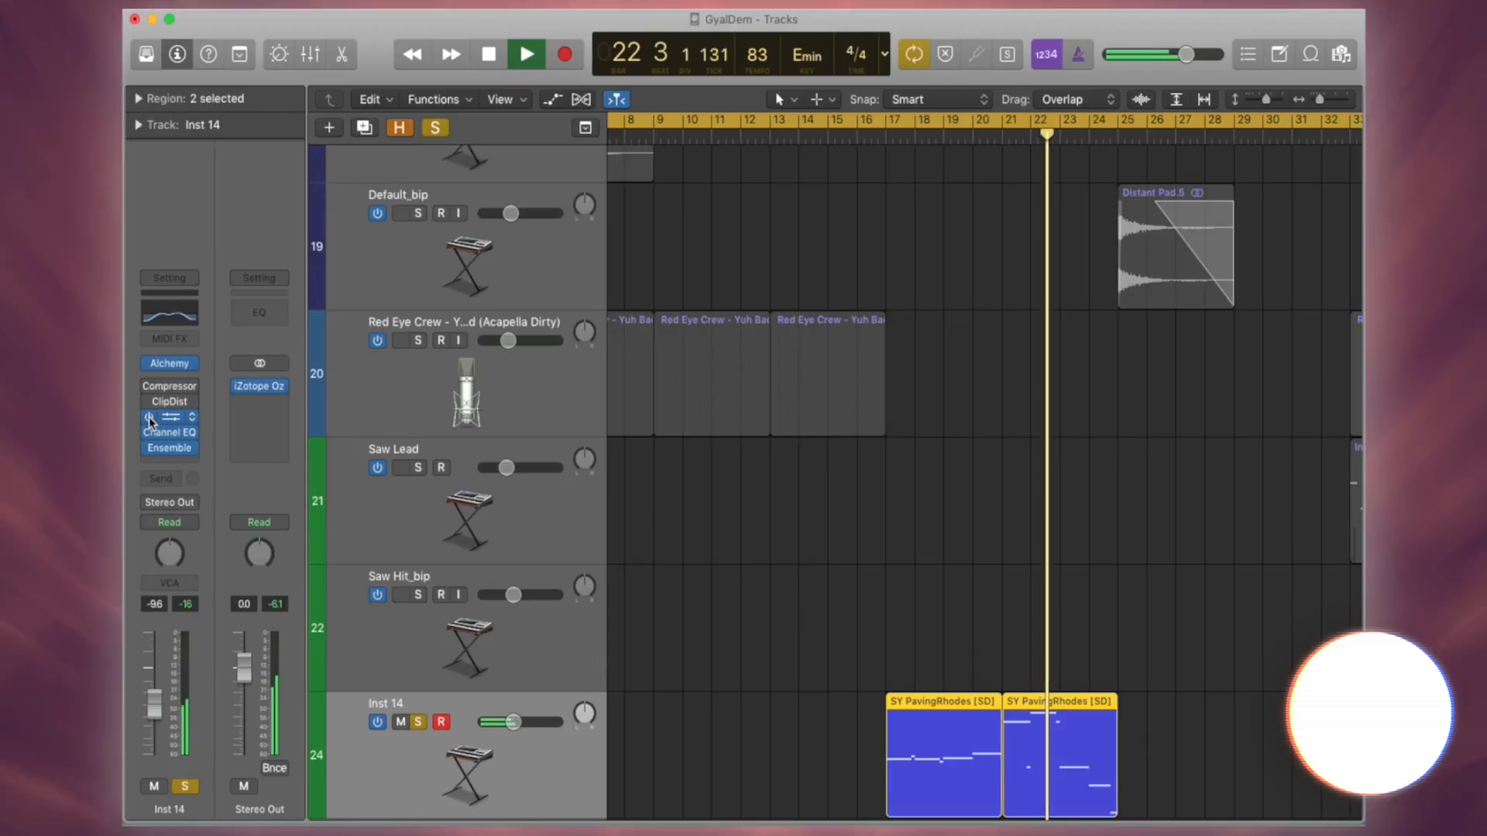
pyautogui.click(150, 402)
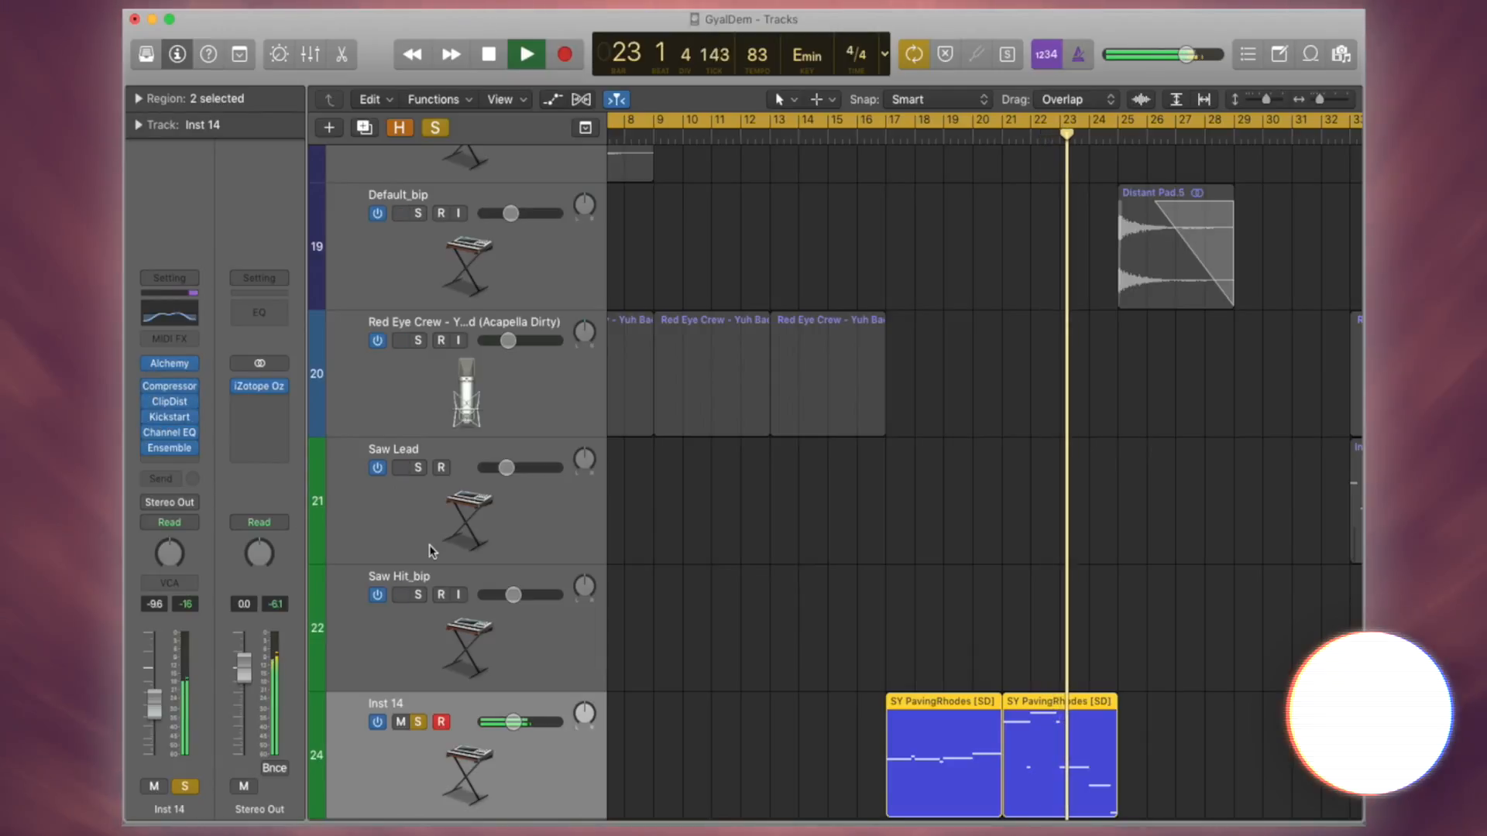
pyautogui.moveTo(153, 705); pyautogui.dragTo(153, 709)
# Step: Turn off solo on Inst 14 and listen to the full arrangement into the section at bar 25, viewing all its tracks
pyautogui.press('s')
pyautogui.hscroll(5, 771, 640)
pyautogui.scroll(-5, 773, 637)
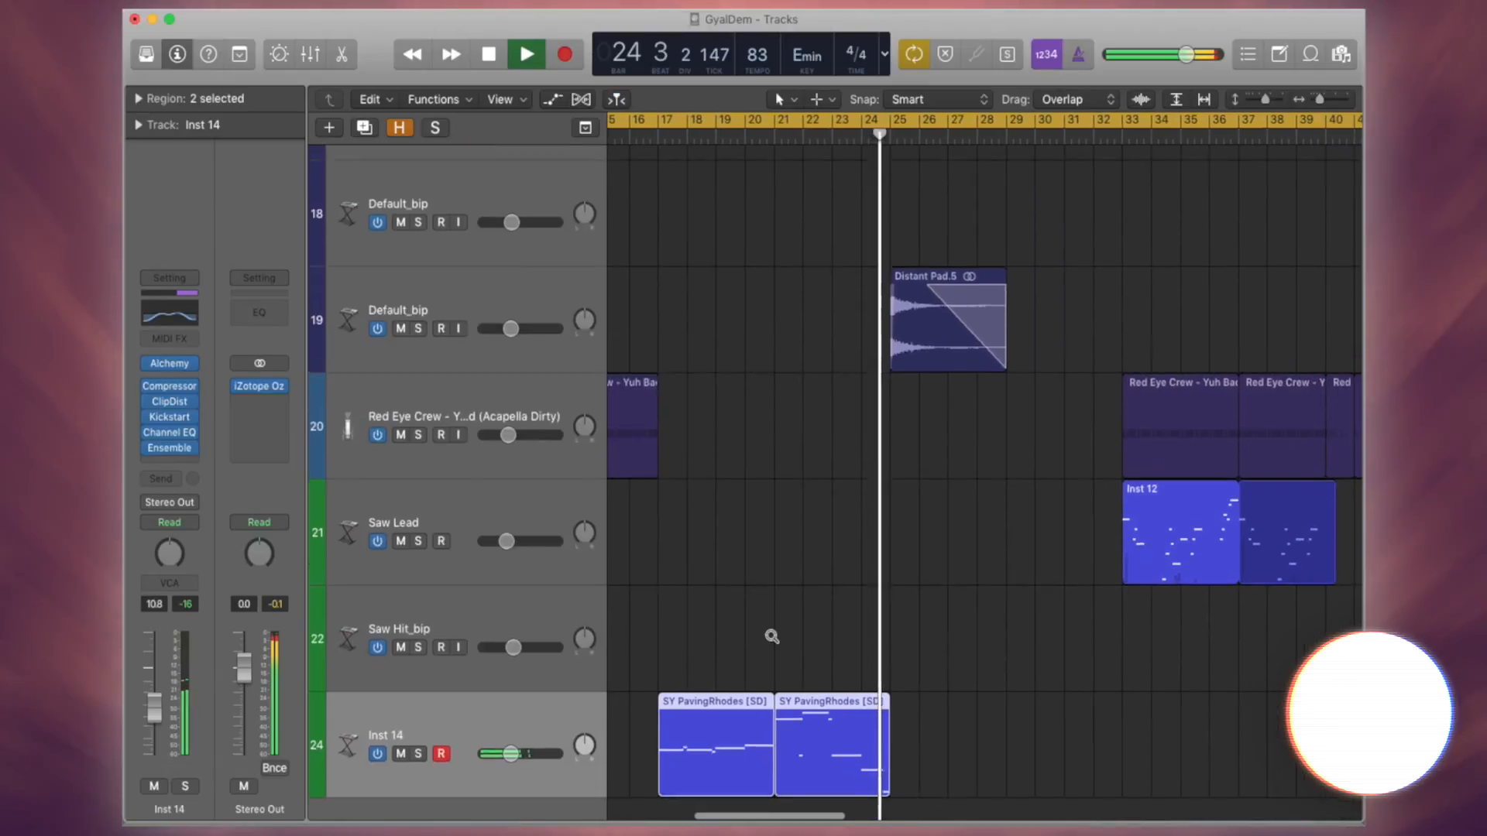
pyautogui.scroll(-5, 773, 636)
pyautogui.hscroll(-5, 773, 637)
pyautogui.scroll(8, 771, 640)
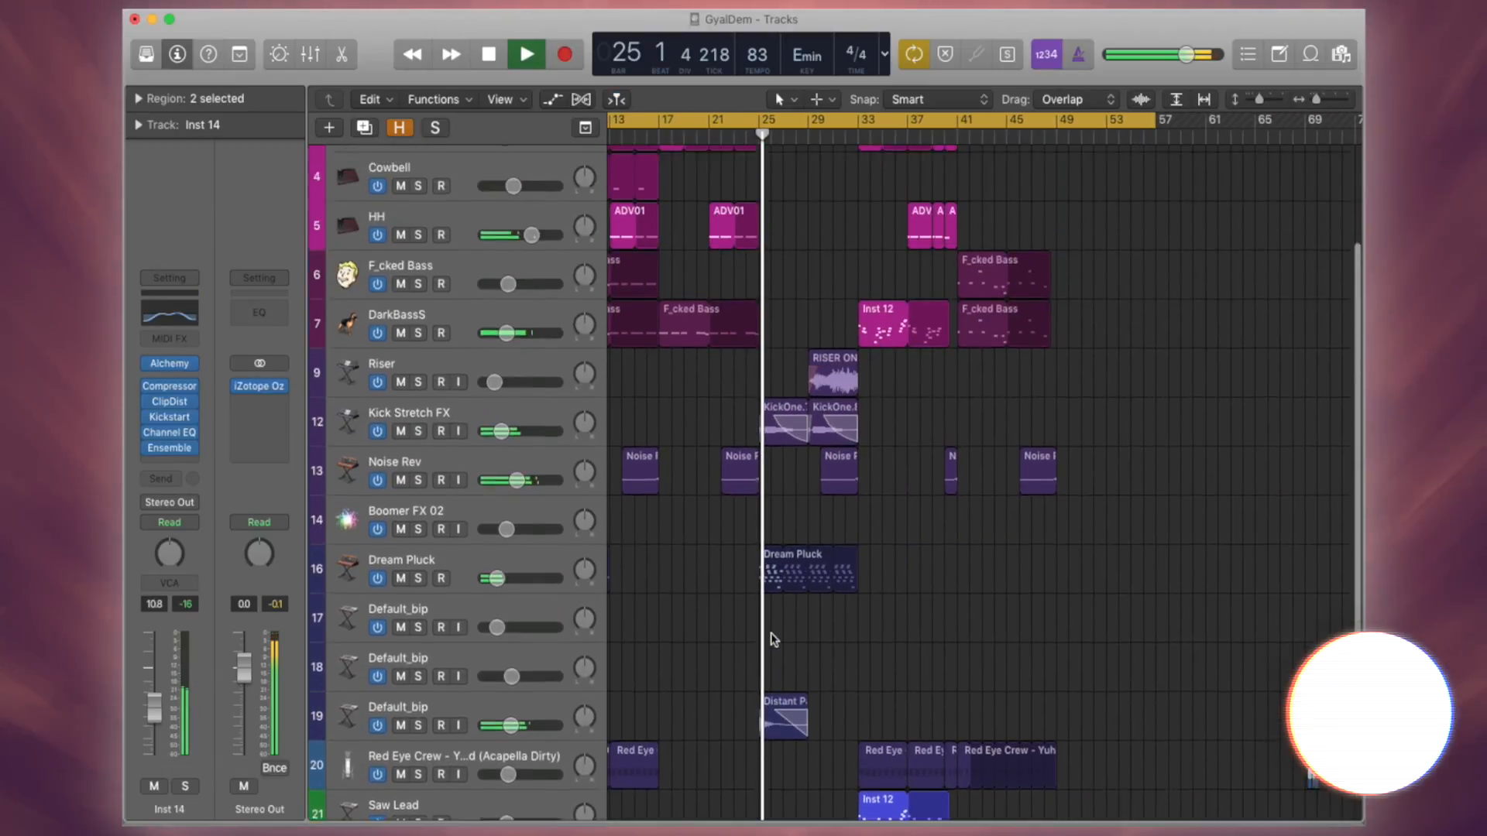
pyautogui.scroll(1, 772, 641)
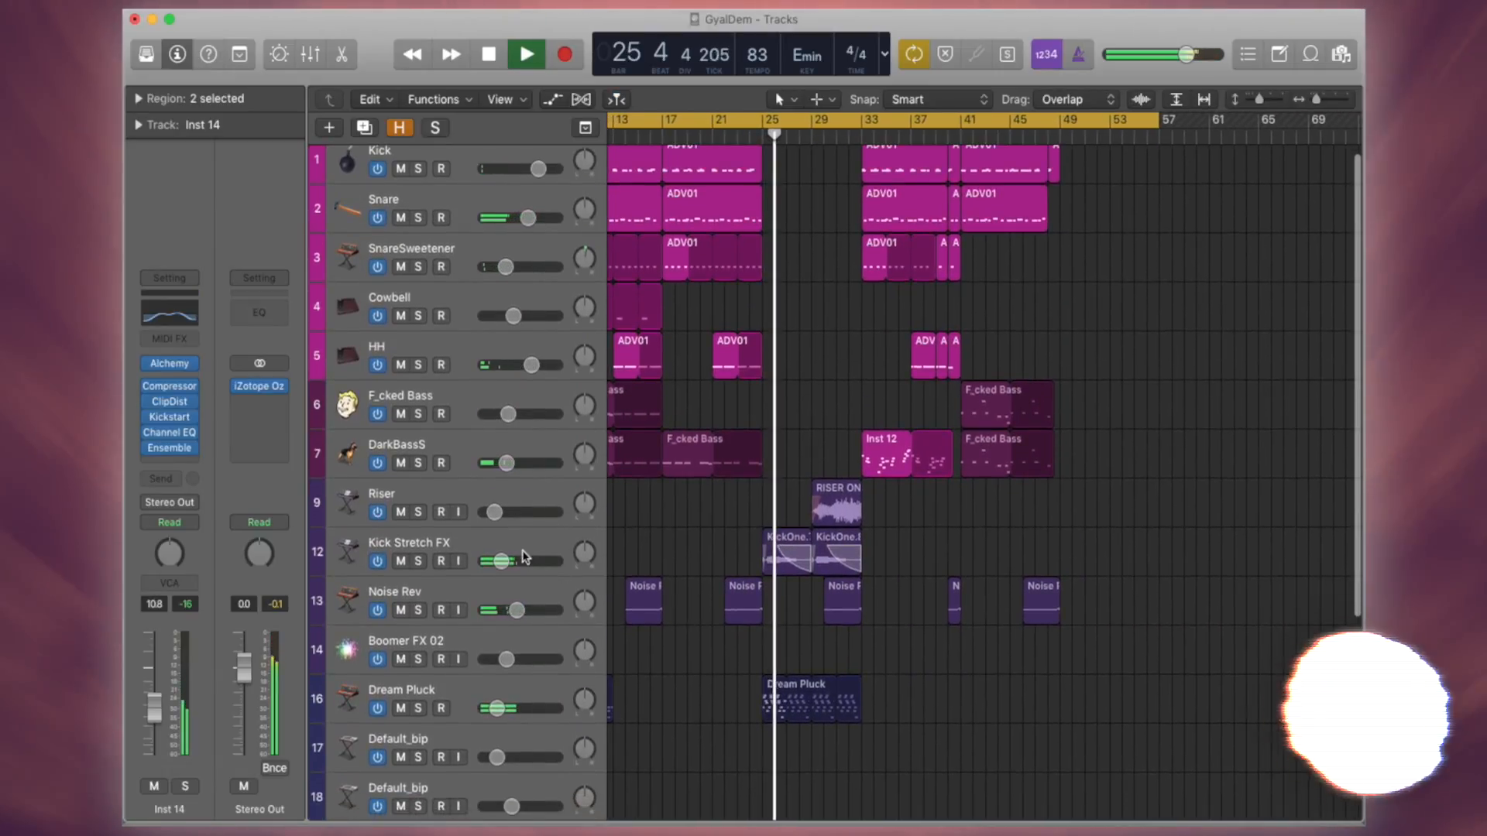
# Step: Stop playback and enlarge the Kick Stretch FX track's KickOne regions in view
pyautogui.press('space')
pyautogui.click(523, 552)
pyautogui.press('z')
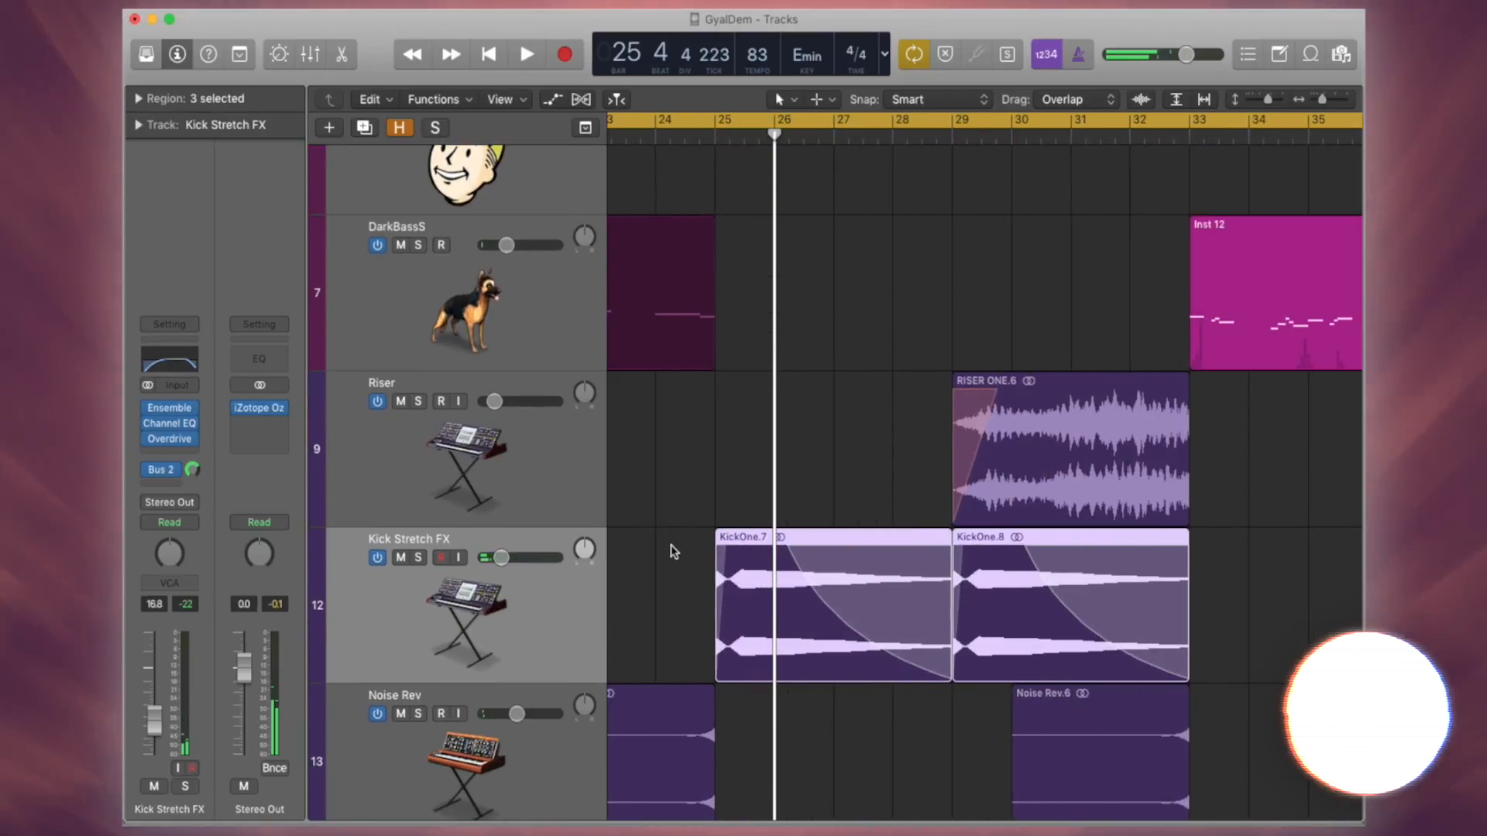
# Step: Audition the Kick track in solo from bar 9, and turn its solo off
pyautogui.hscroll(5, 643, 547)
pyautogui.scroll(-5, 681, 534)
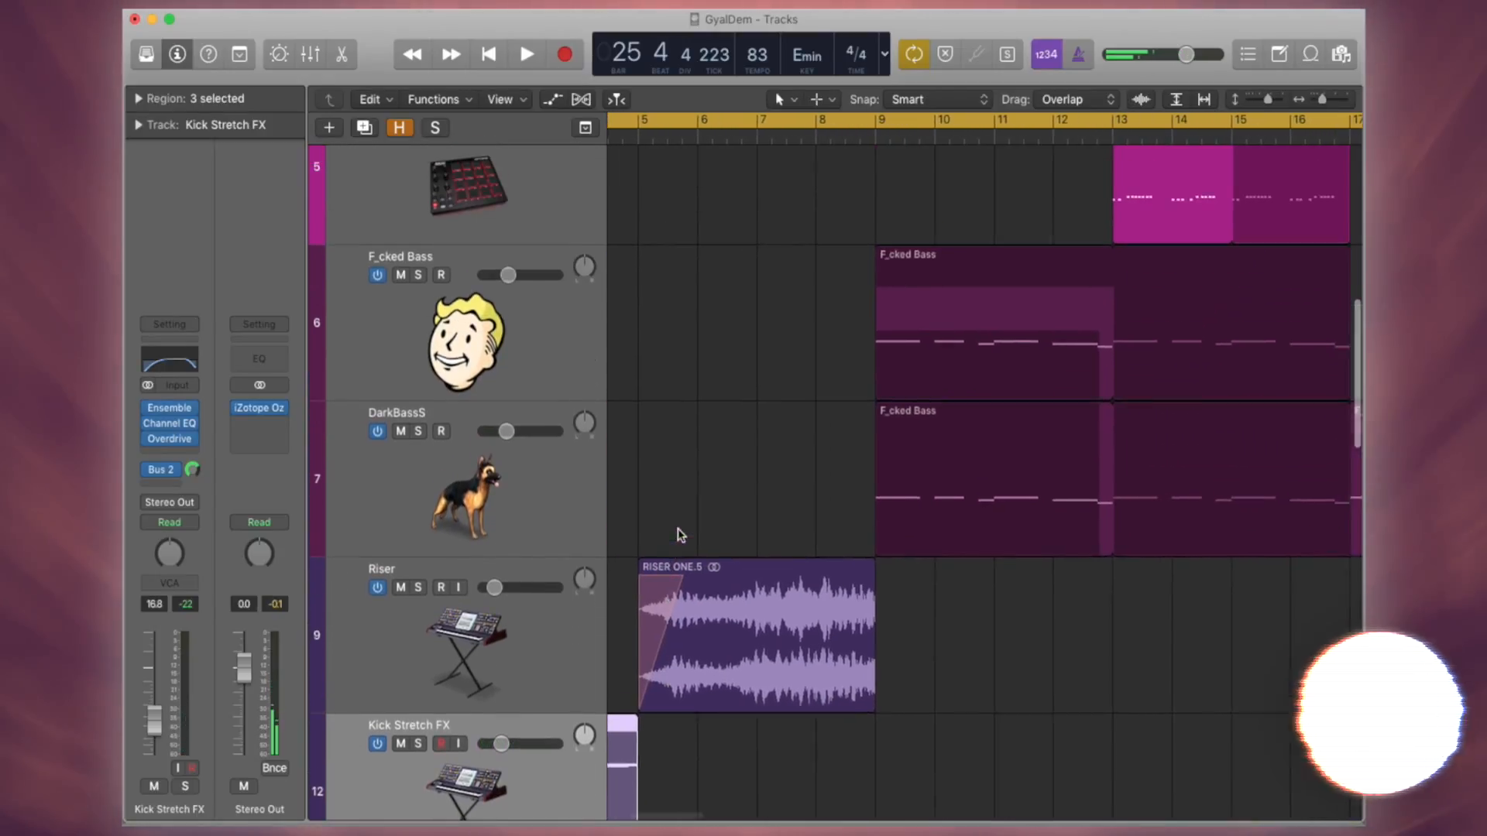
pyautogui.scroll(5, 689, 519)
pyautogui.hscroll(-2, 686, 511)
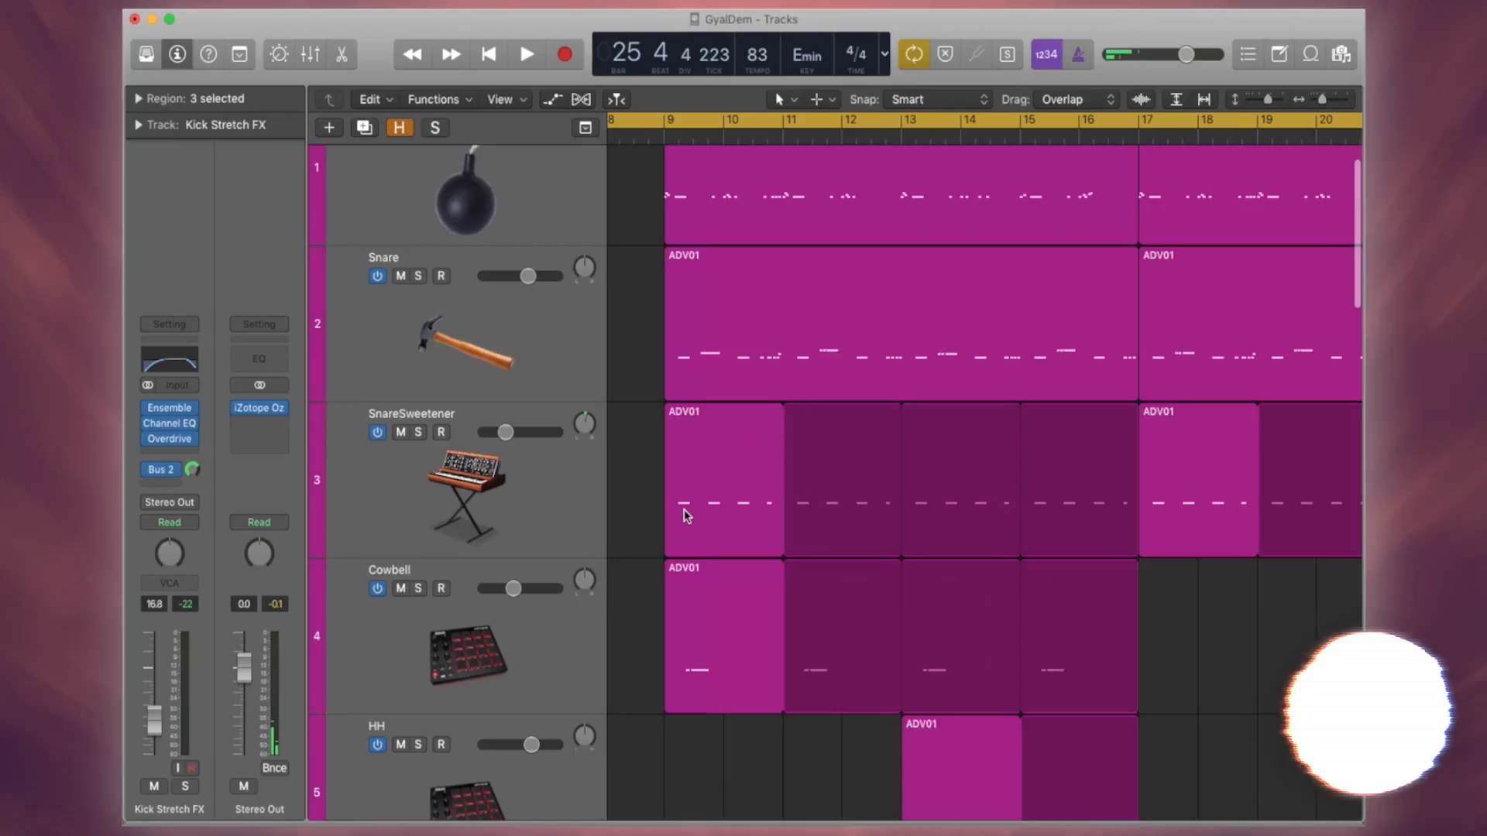
pyautogui.scroll(3, 685, 500)
pyautogui.click(489, 251)
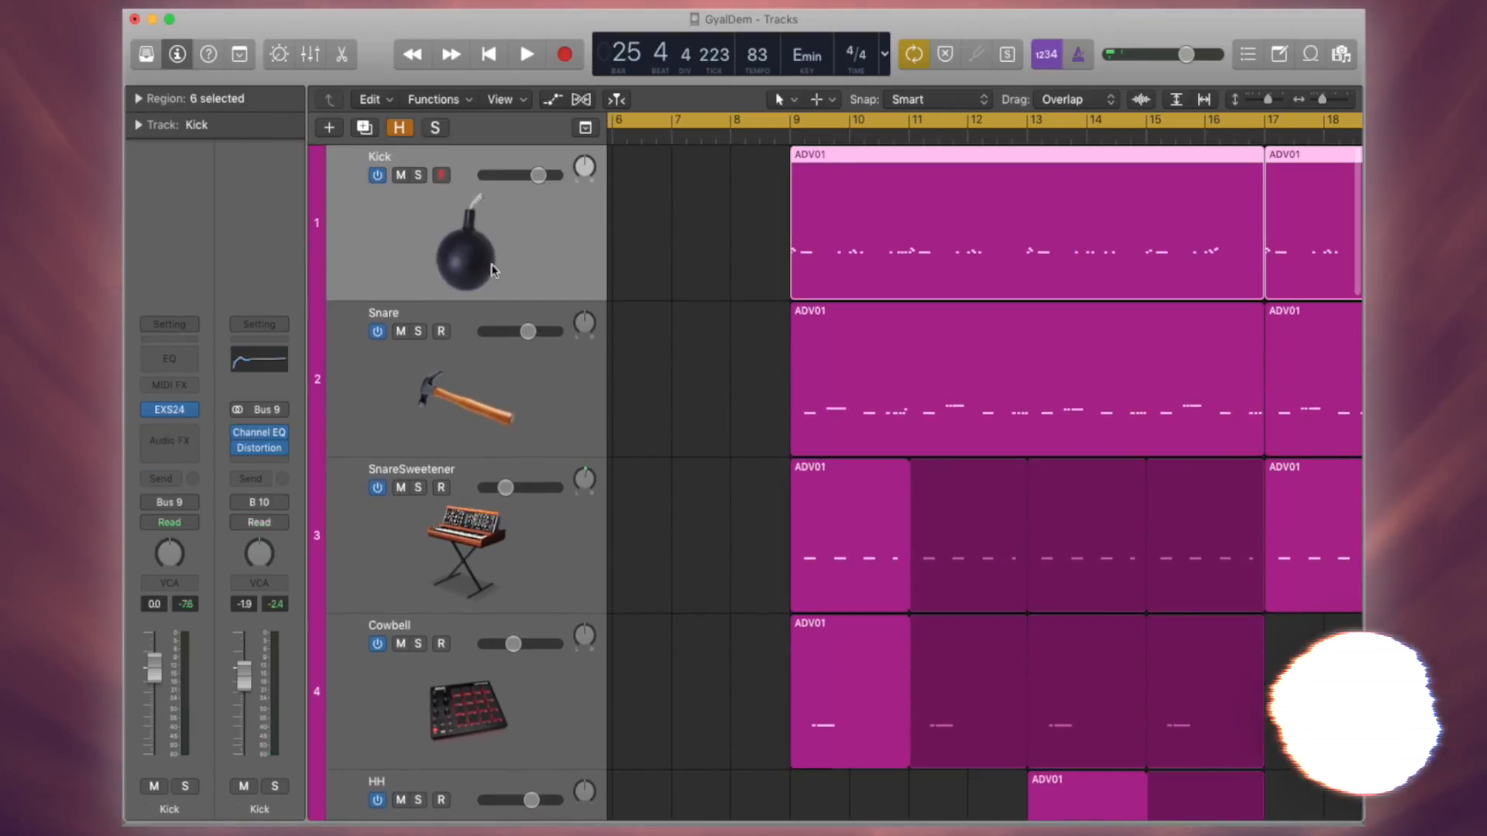
pyautogui.press('s')
pyautogui.click(795, 133)
pyautogui.press('space')
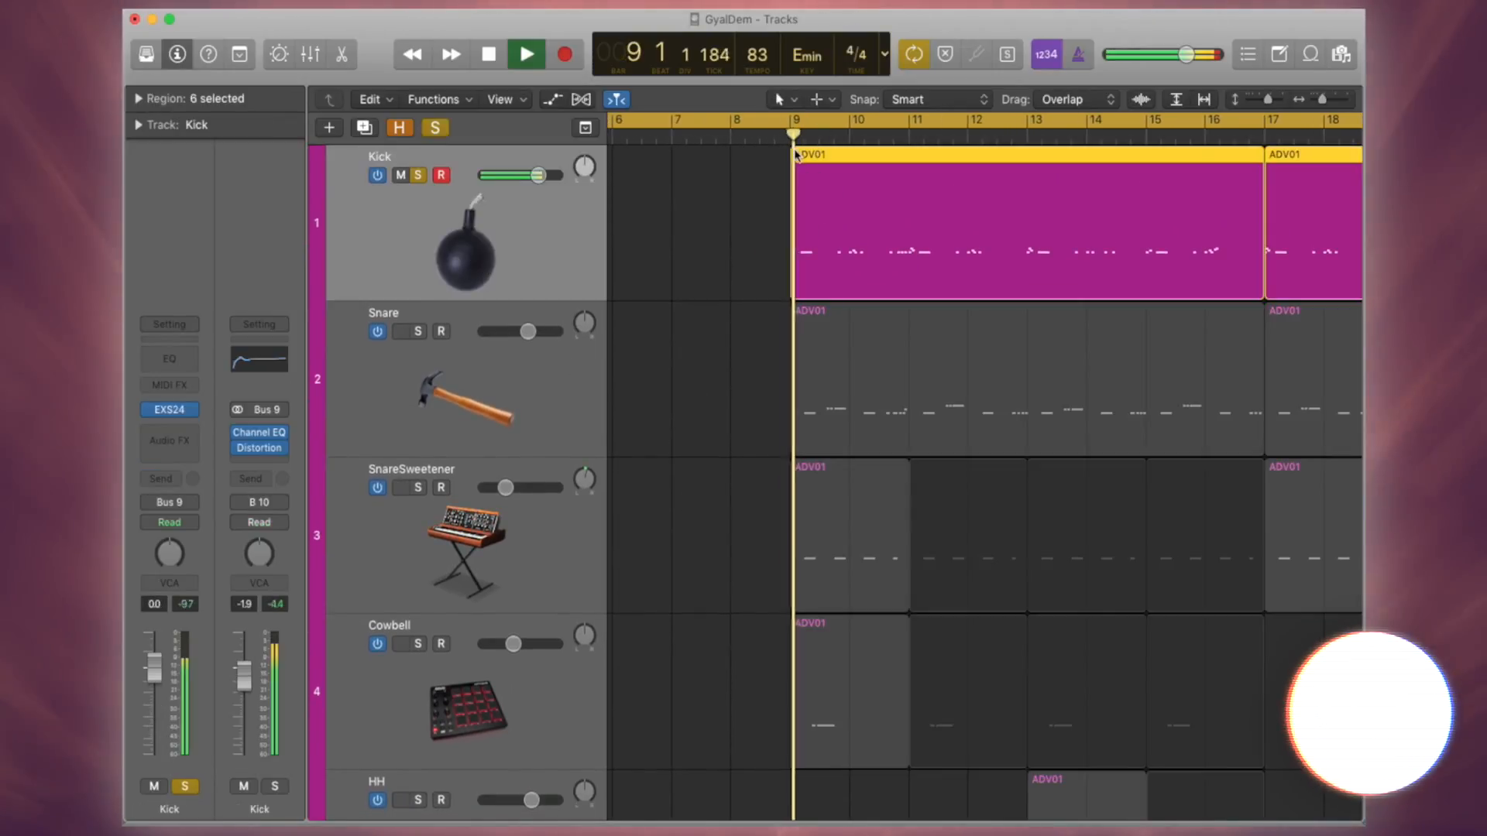
pyautogui.click(418, 175)
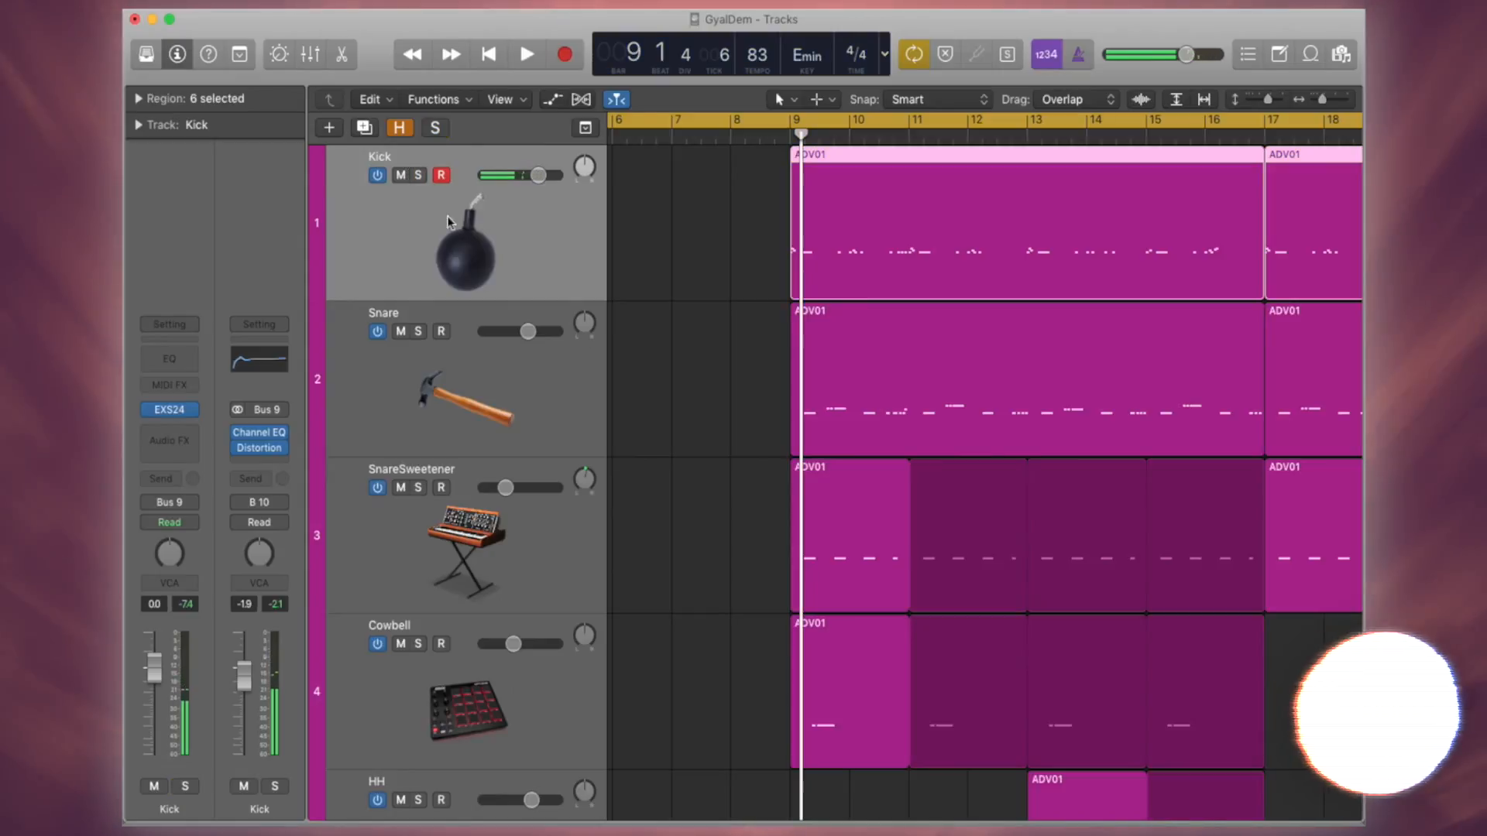
# Step: Select the Kick Stretch FX track and show Flex for the KickOne.5 region at bar 1
pyautogui.scroll(-15, 1078, 707)
pyautogui.hscroll(-10, 783, 496)
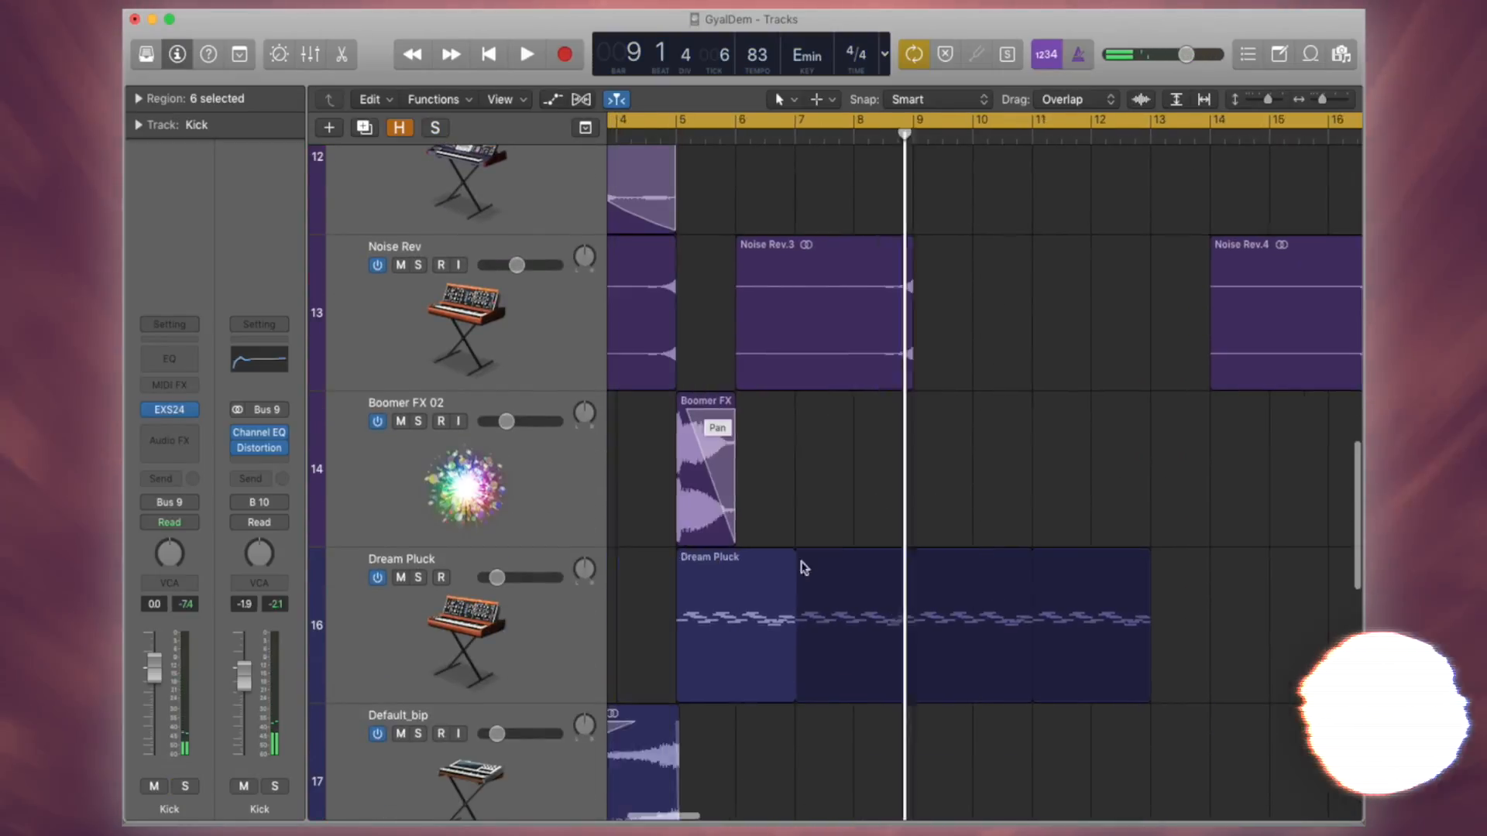
pyautogui.click(482, 542)
pyautogui.scroll(5, 482, 542)
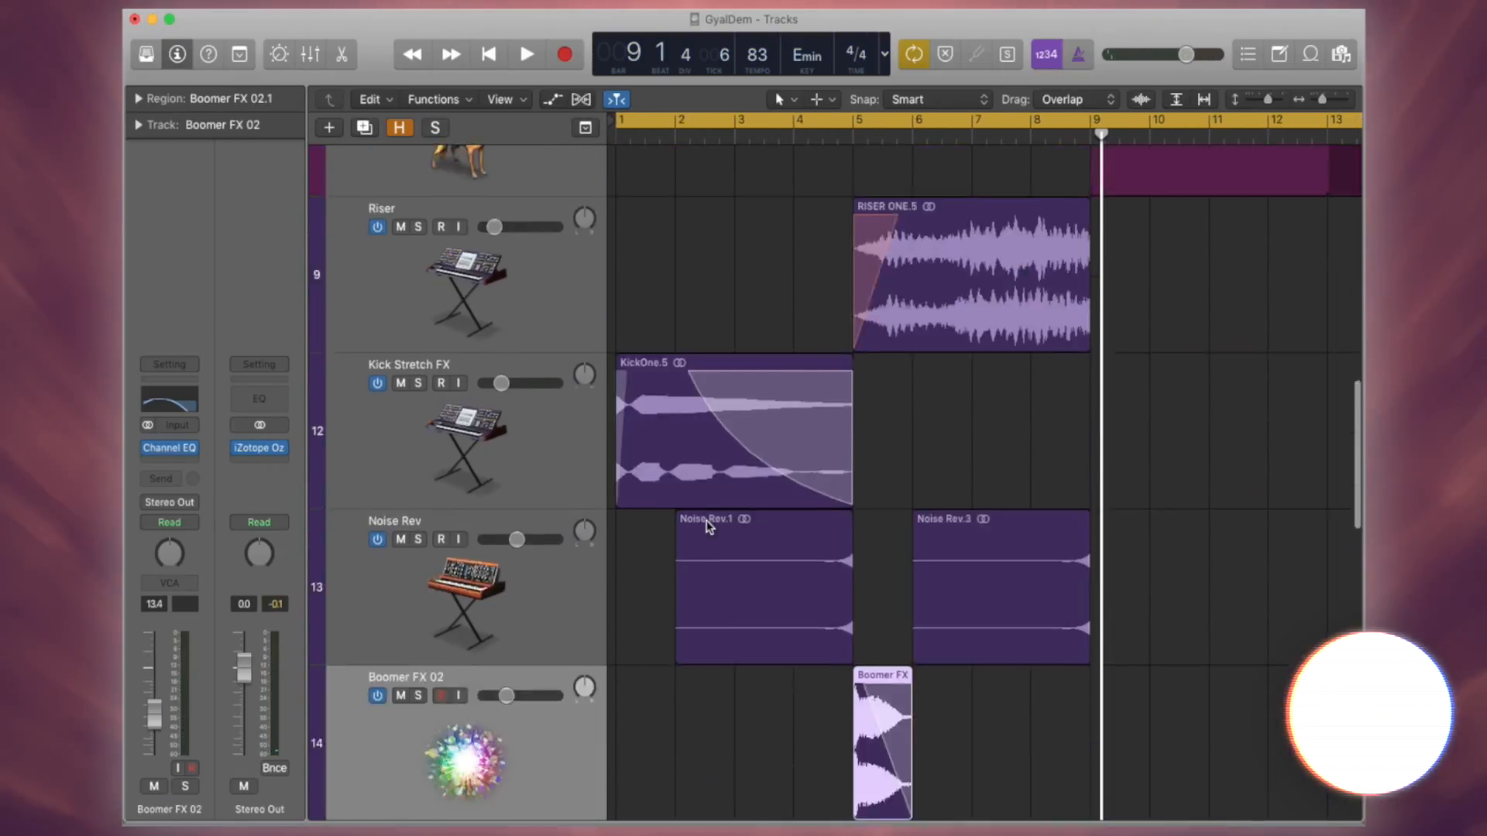
pyautogui.click(533, 549)
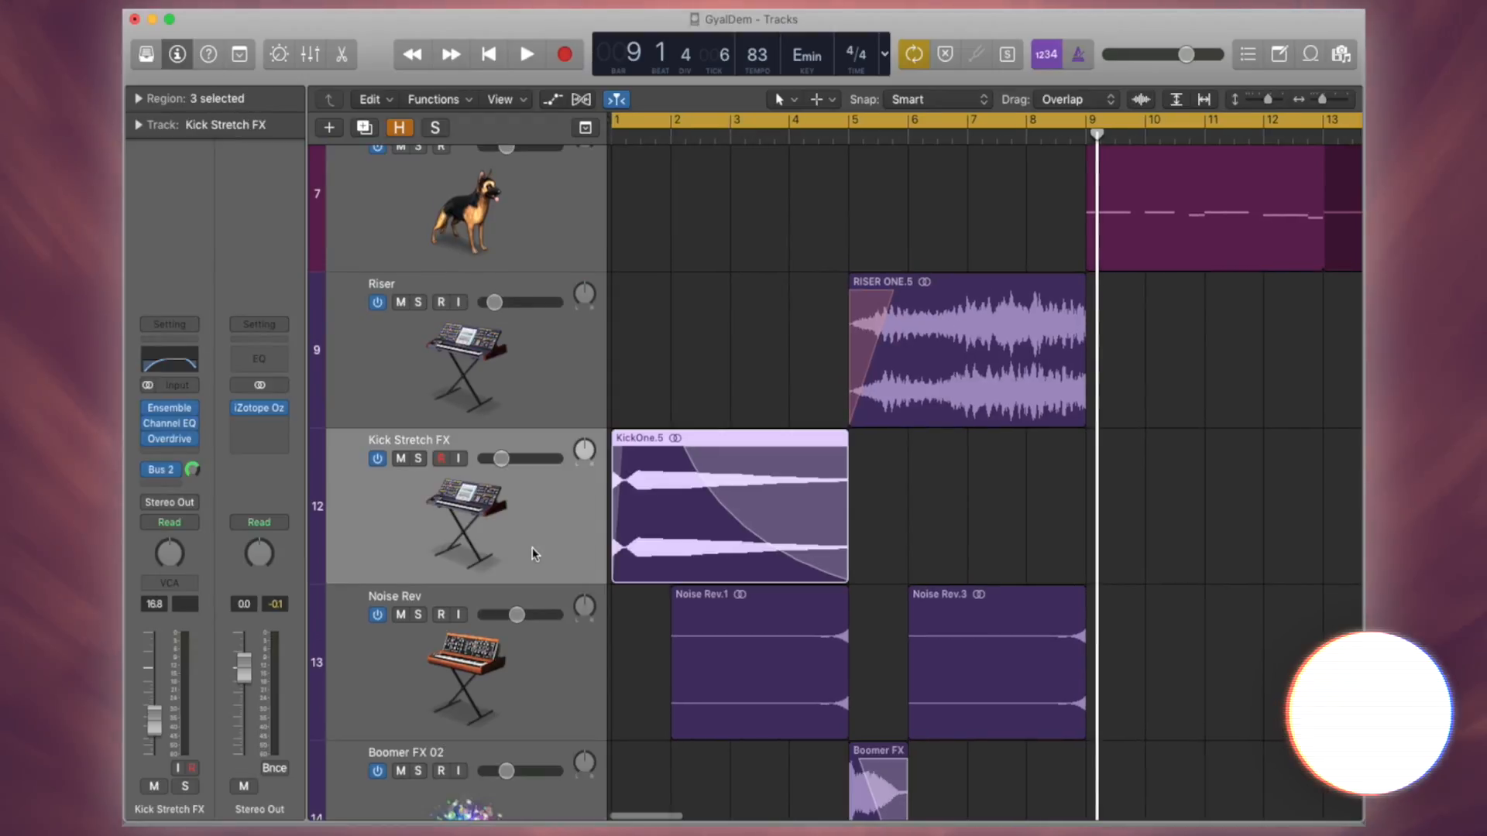
pyautogui.press('super+f')
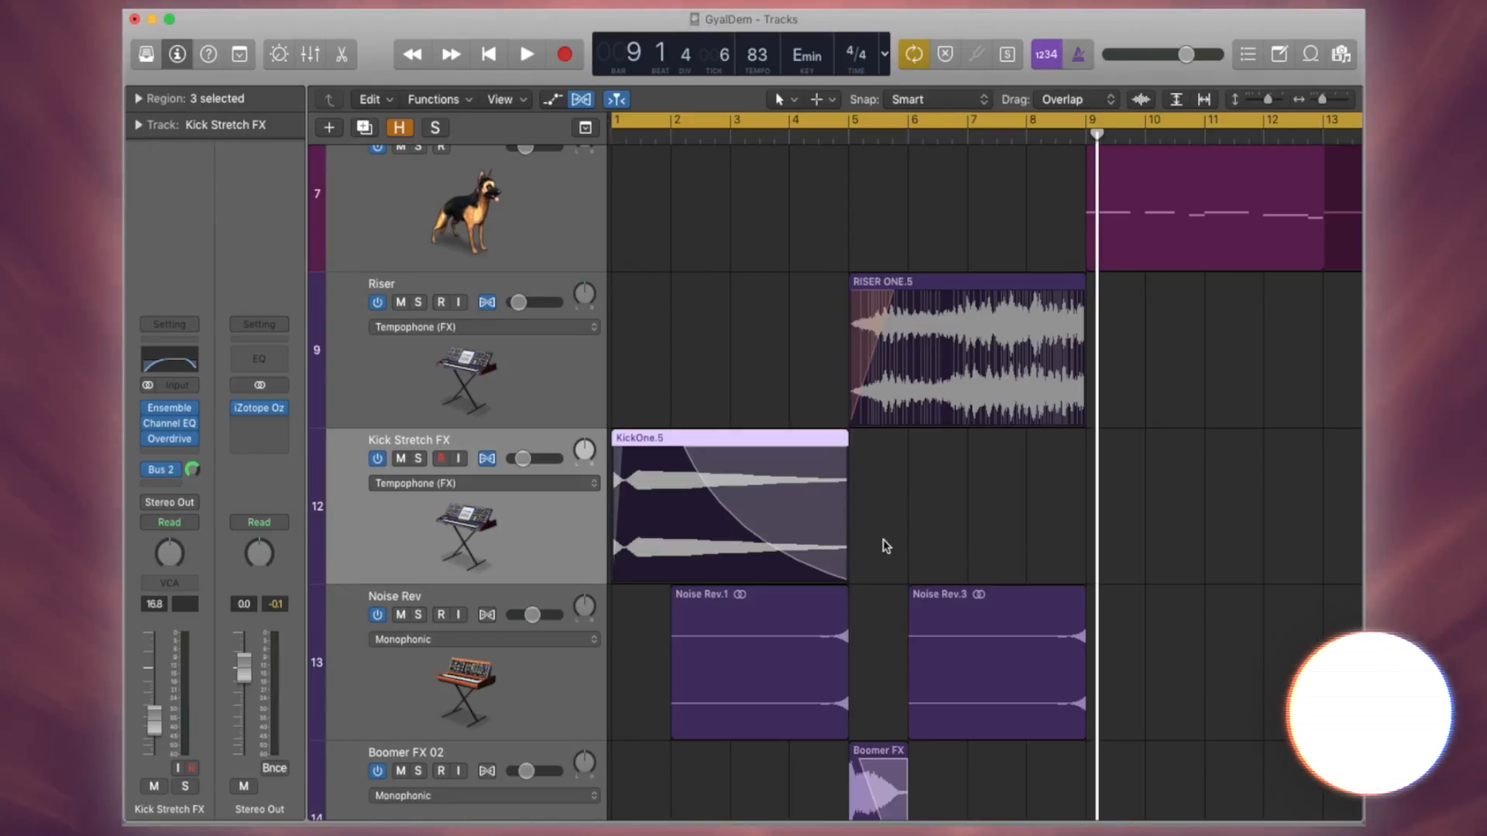
# Step: Audition the Kick Stretch FX track in solo from bar 1 and inspect its Bus 2 send to the Space D reverb
pyautogui.press('s')
pyautogui.press('Return')
pyautogui.press('space')
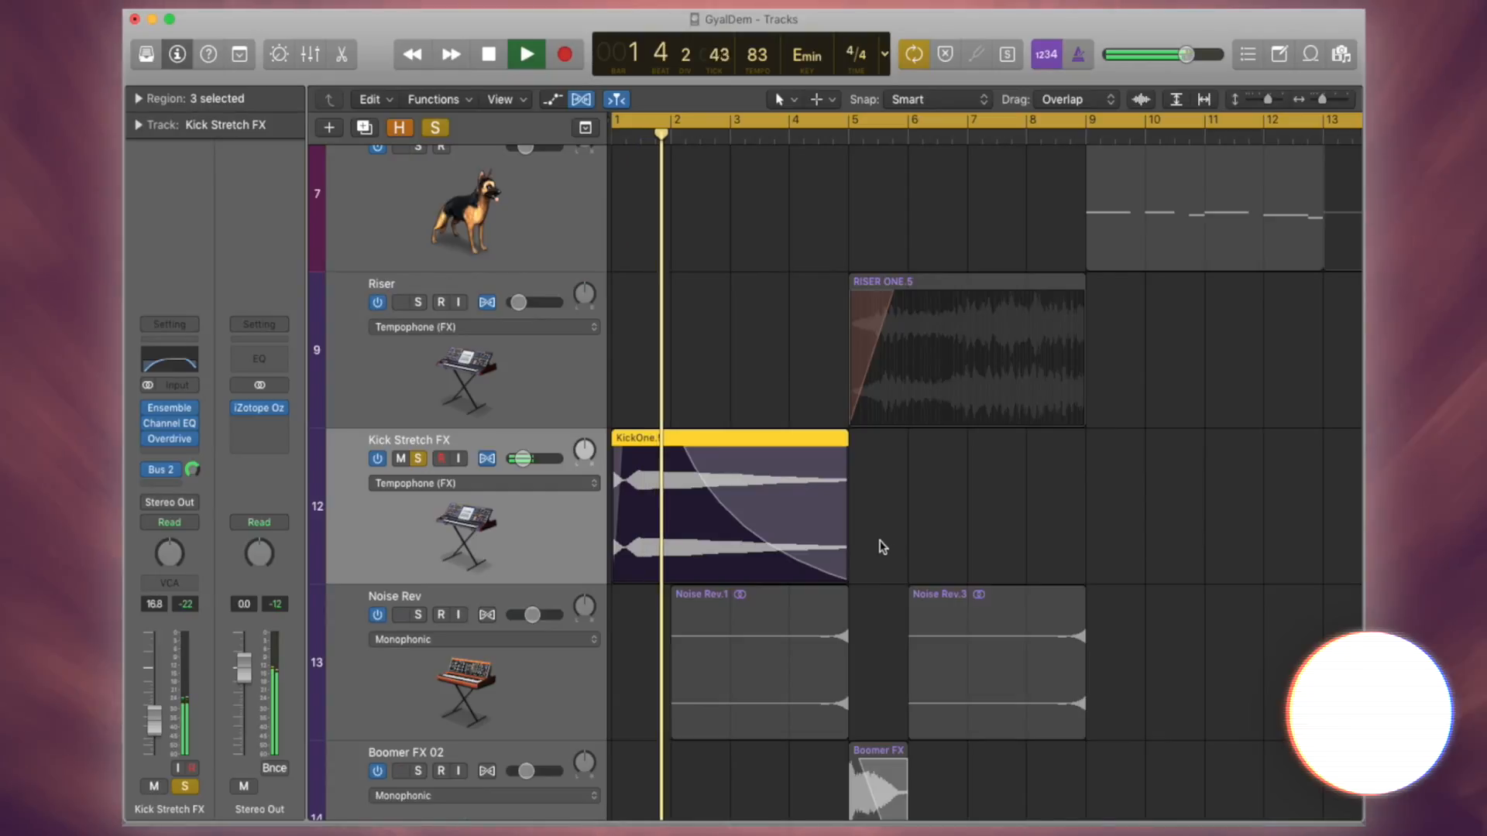
pyautogui.click(191, 470)
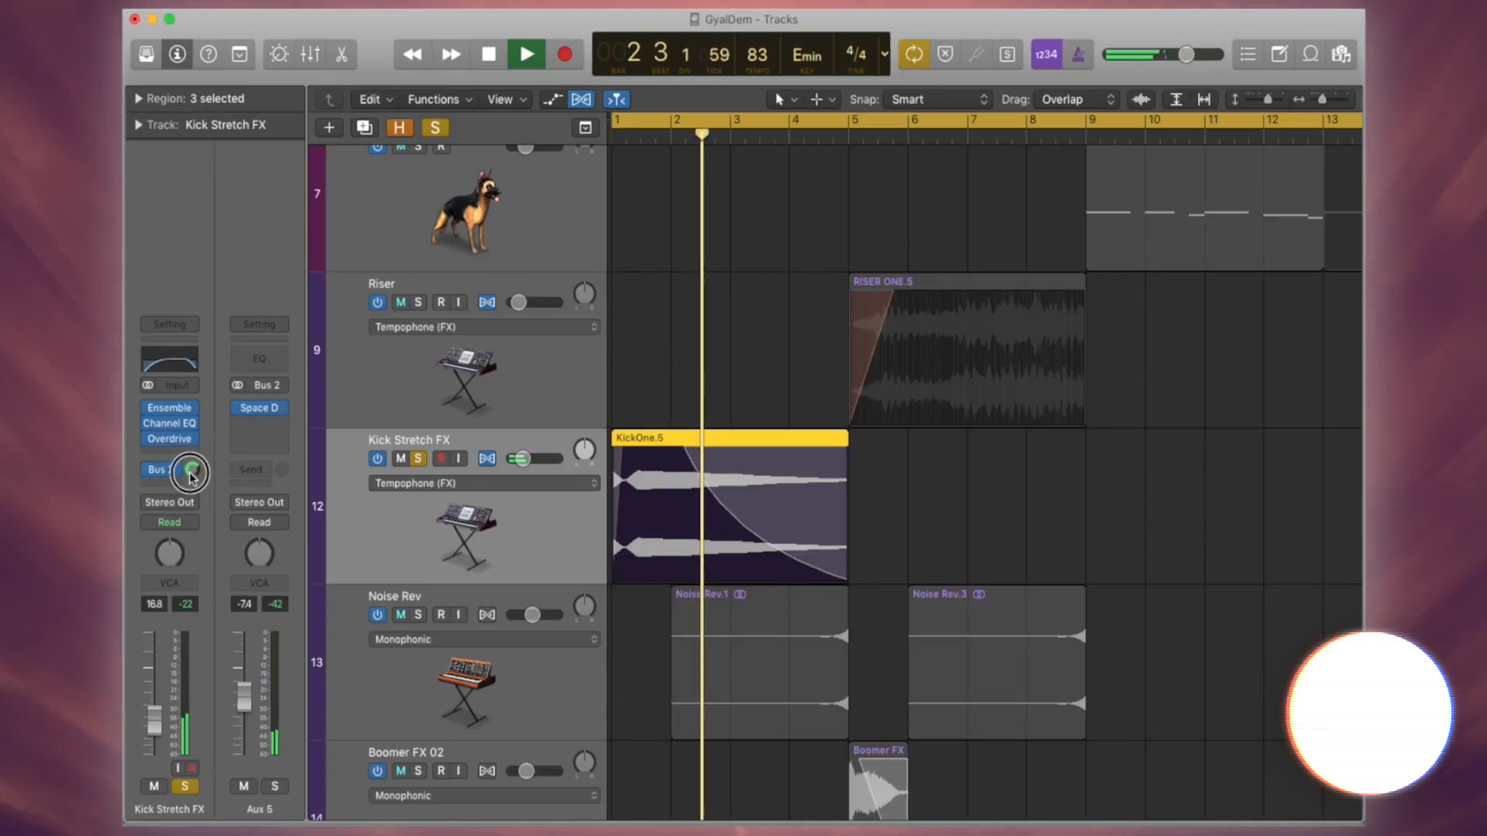
pyautogui.press('space')
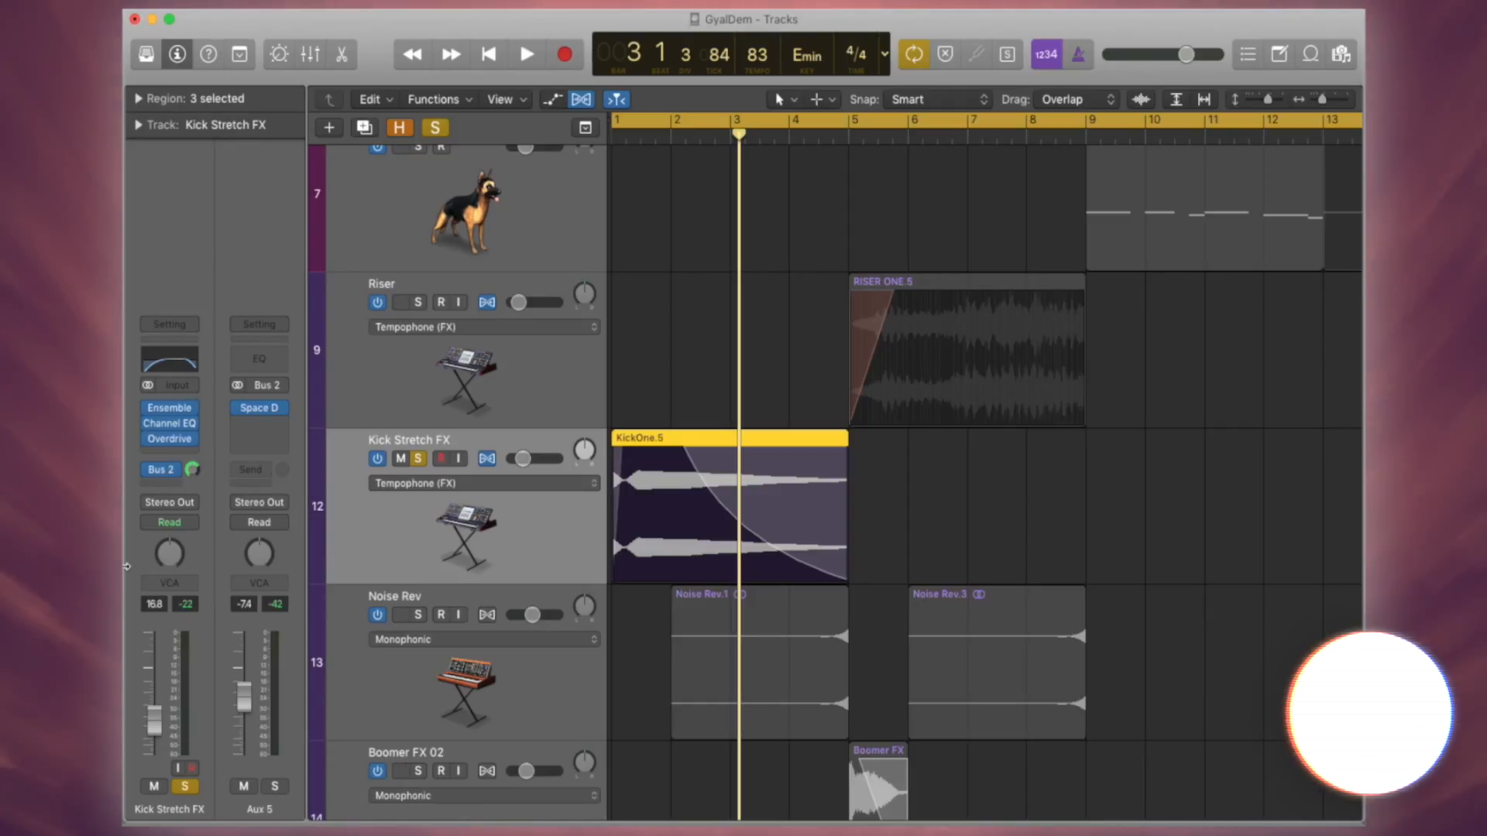
# Step: Turn off solo, play the full arrangement from bar 1 and select the Riser track
pyautogui.press('s')
pyautogui.press('space')
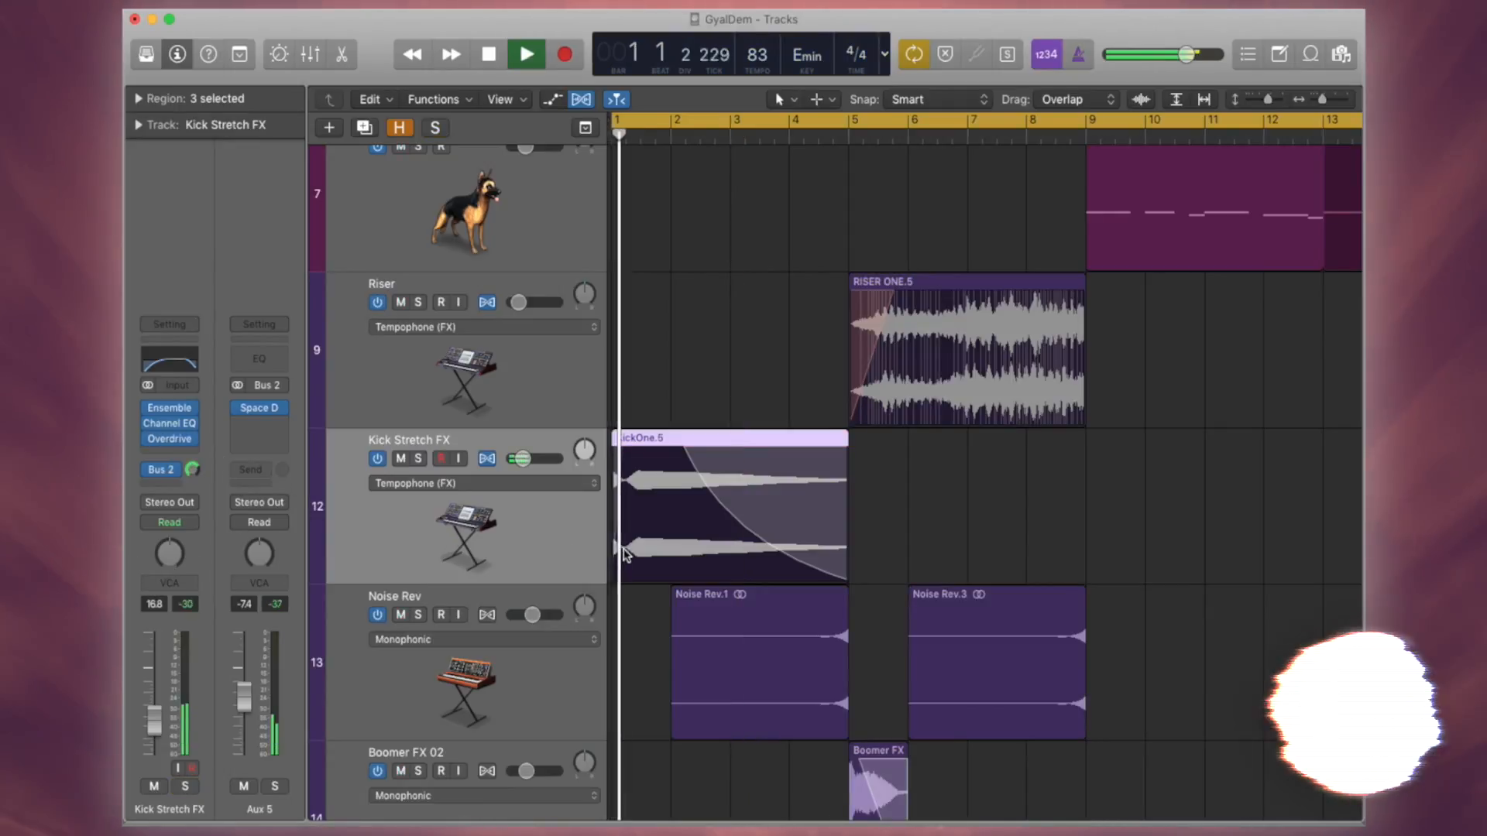
pyautogui.scroll(-2, 621, 550)
pyautogui.scroll(-5, 621, 554)
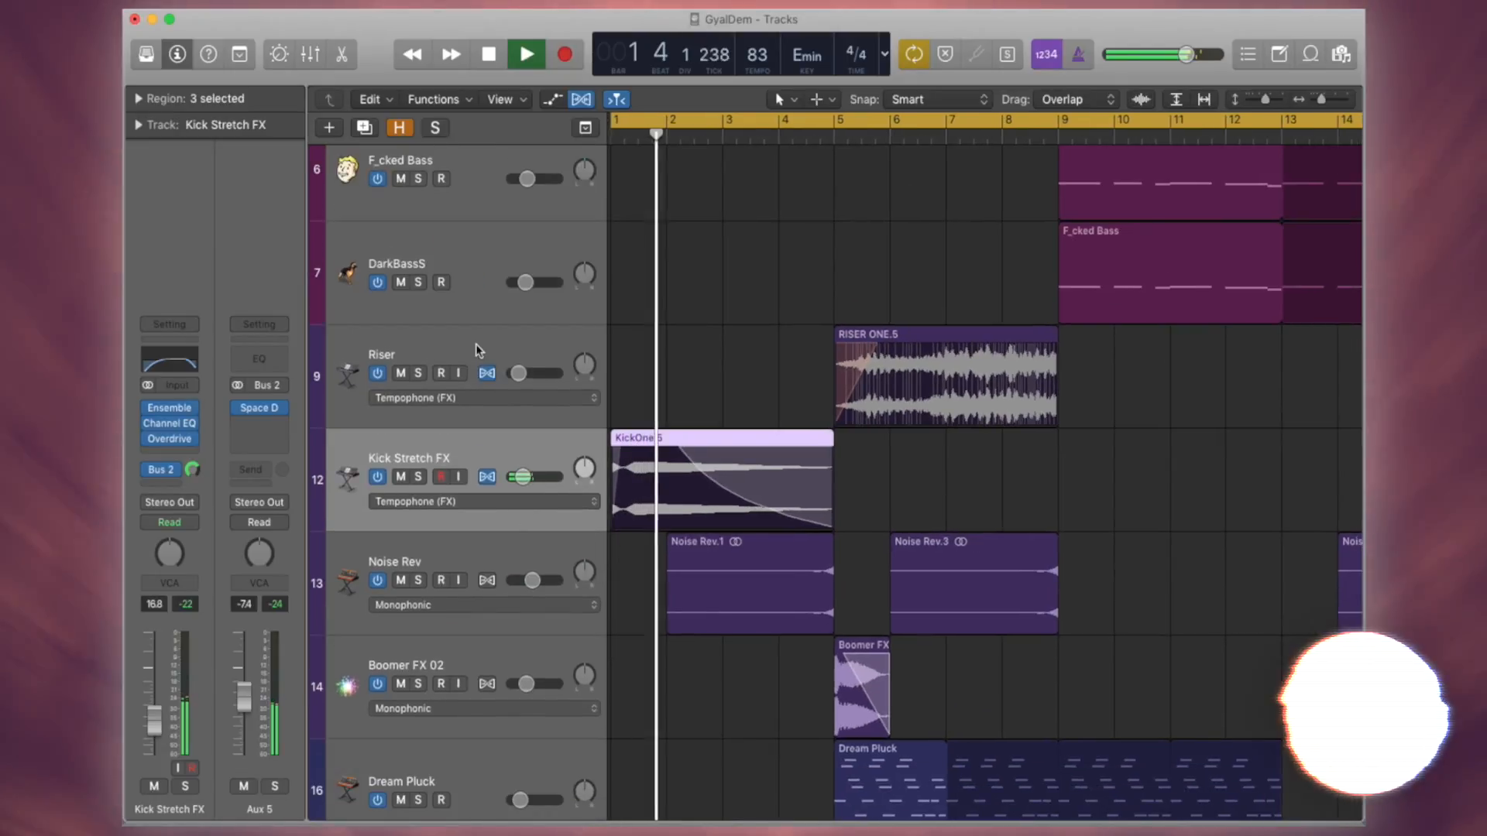
pyautogui.click(476, 340)
pyautogui.click(442, 372)
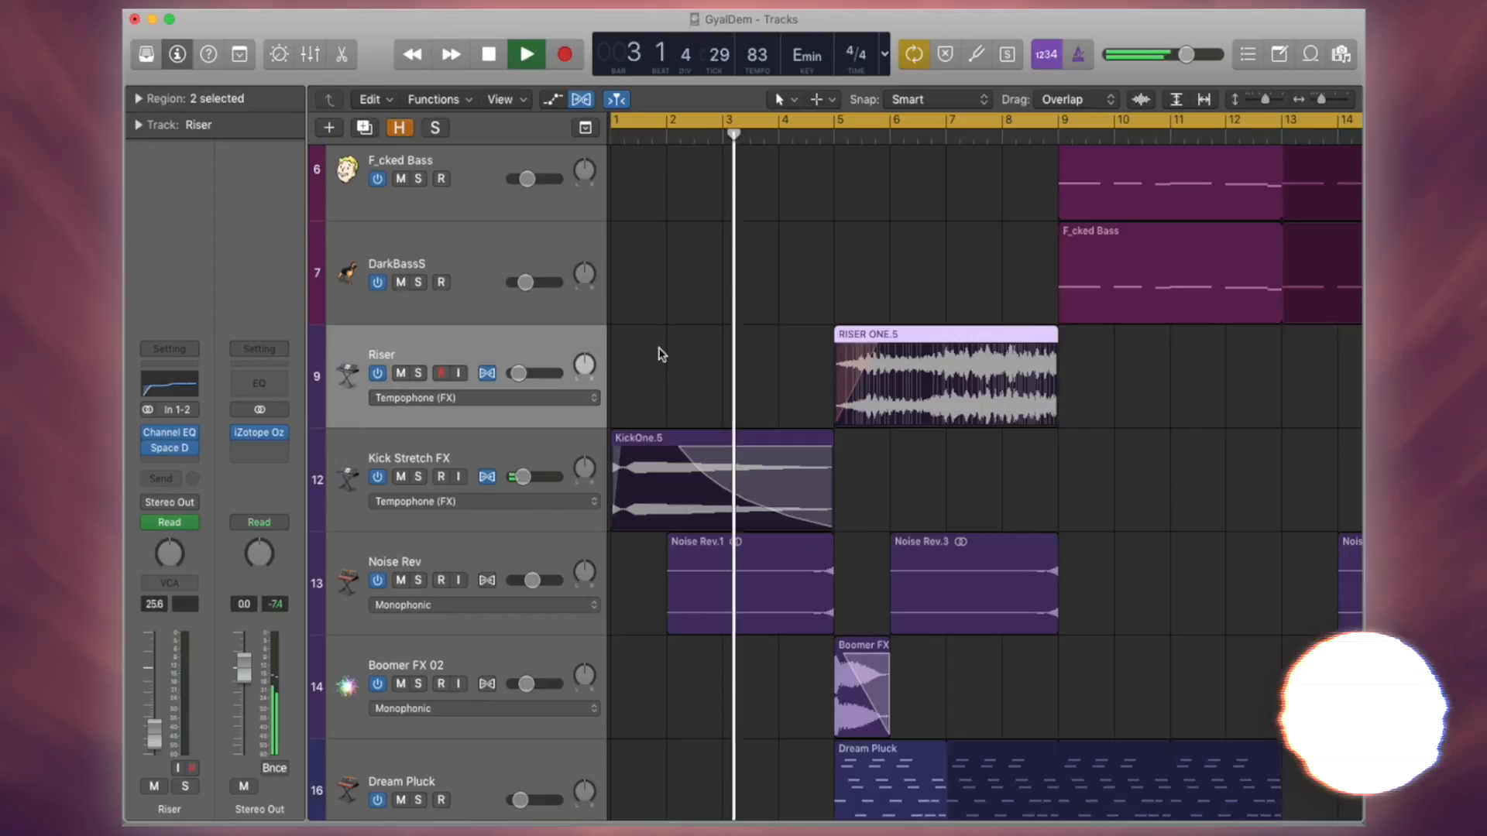
# Step: Show the hidden tracks and bring the muted Riser Synth track's Inst 9 region at bar 13 into view
pyautogui.press('h')
pyautogui.scroll(-5, 737, 472)
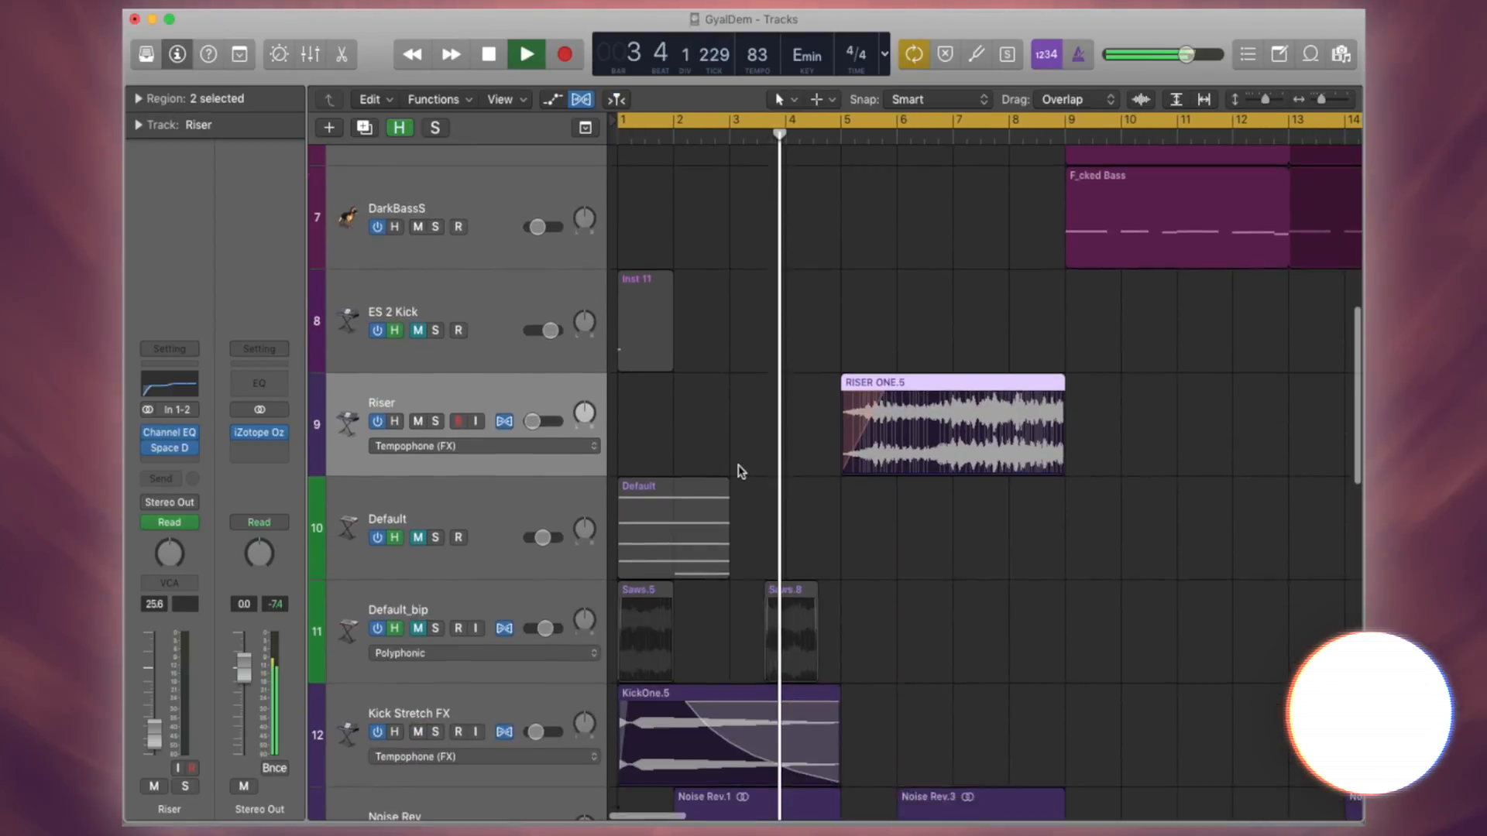
pyautogui.scroll(-5, 737, 472)
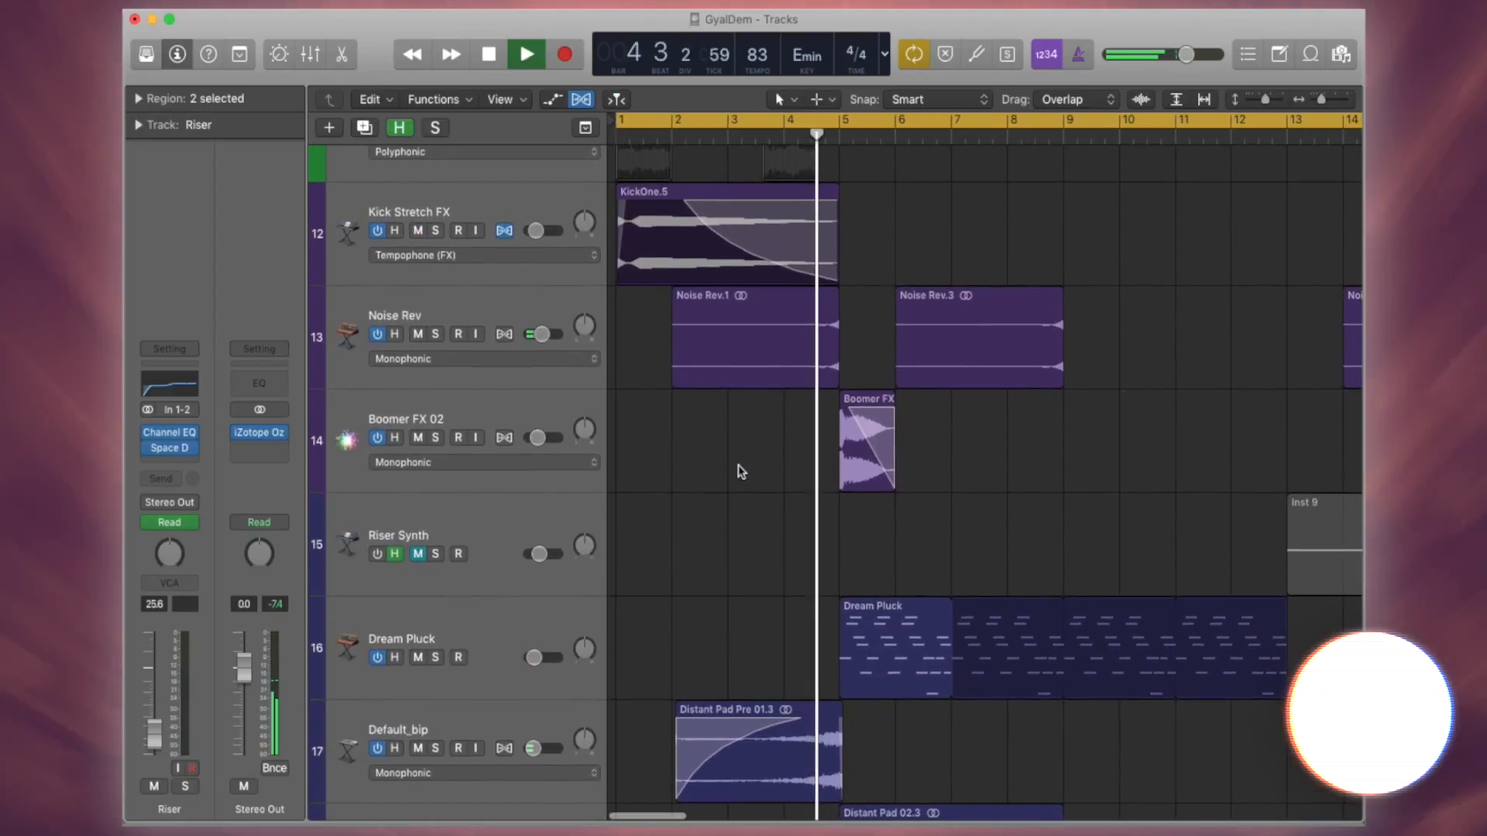
pyautogui.scroll(-2, 739, 471)
pyautogui.hscroll(5, 779, 465)
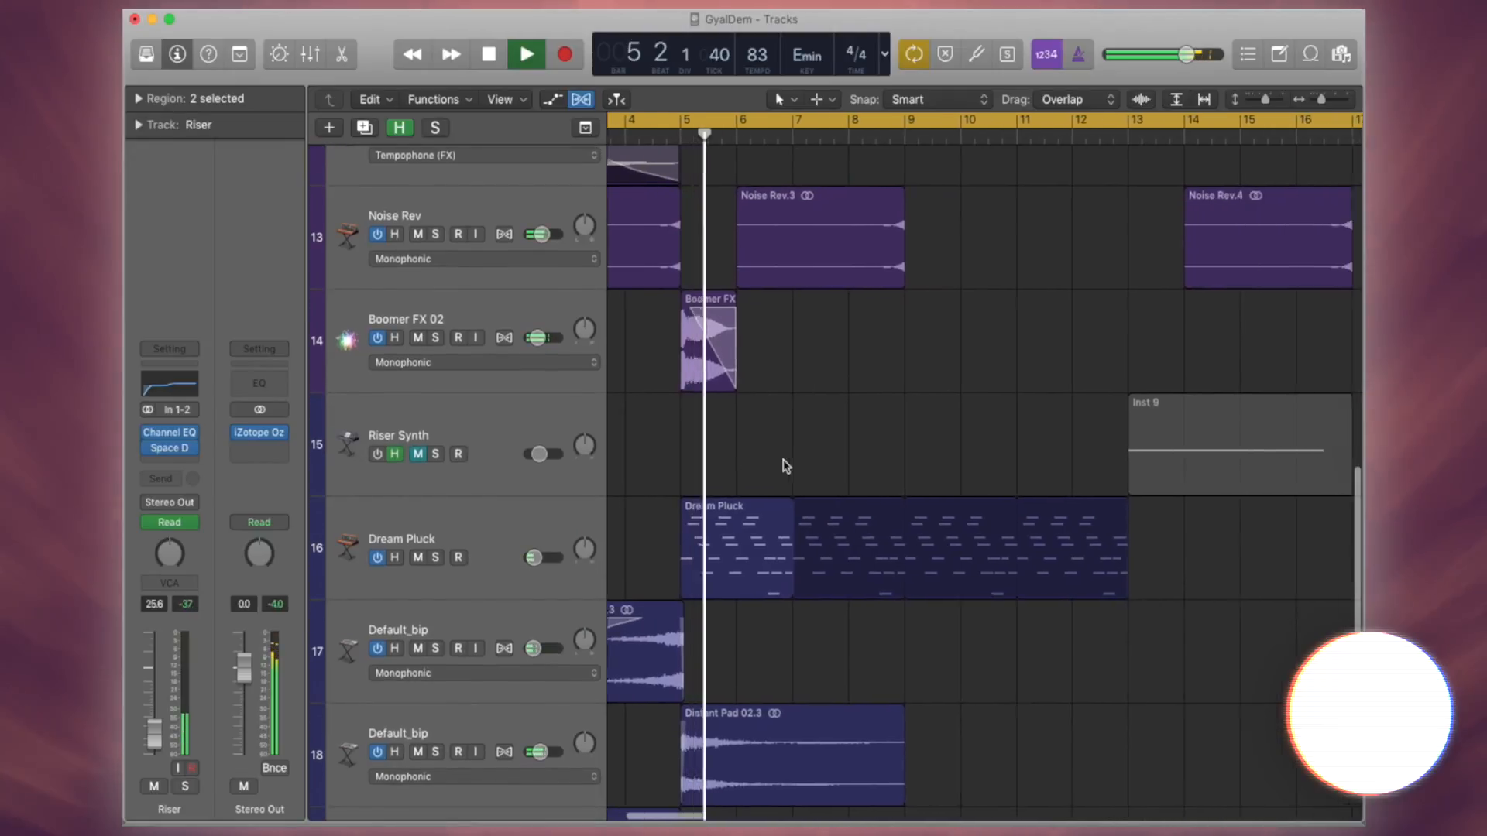
pyautogui.hscroll(3, 779, 466)
# Step: Open the ES2 instrument of the Riser Synth track and place its window clear of the track's controls
pyautogui.click(505, 436)
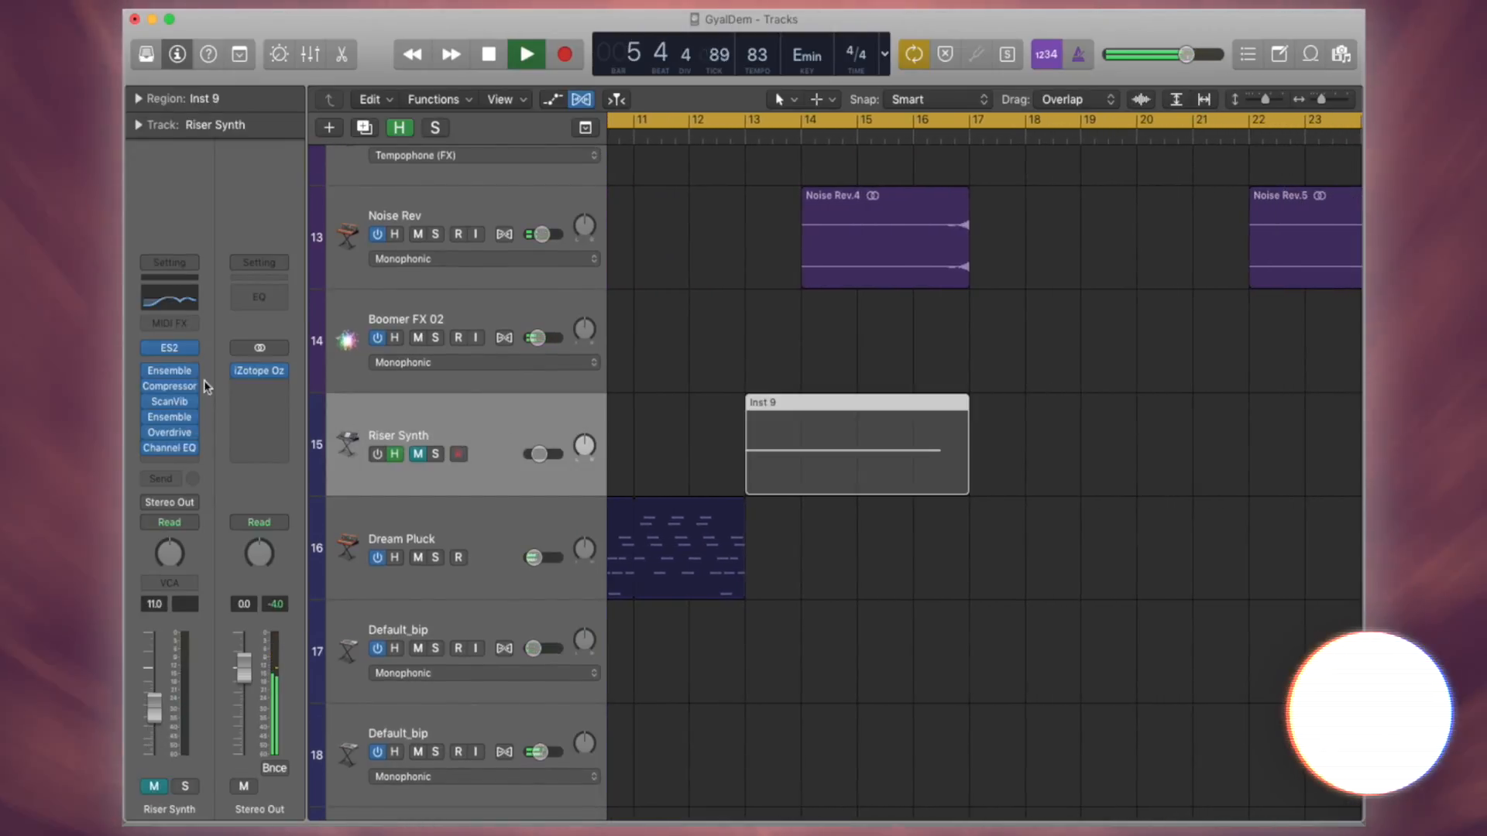
pyautogui.click(172, 349)
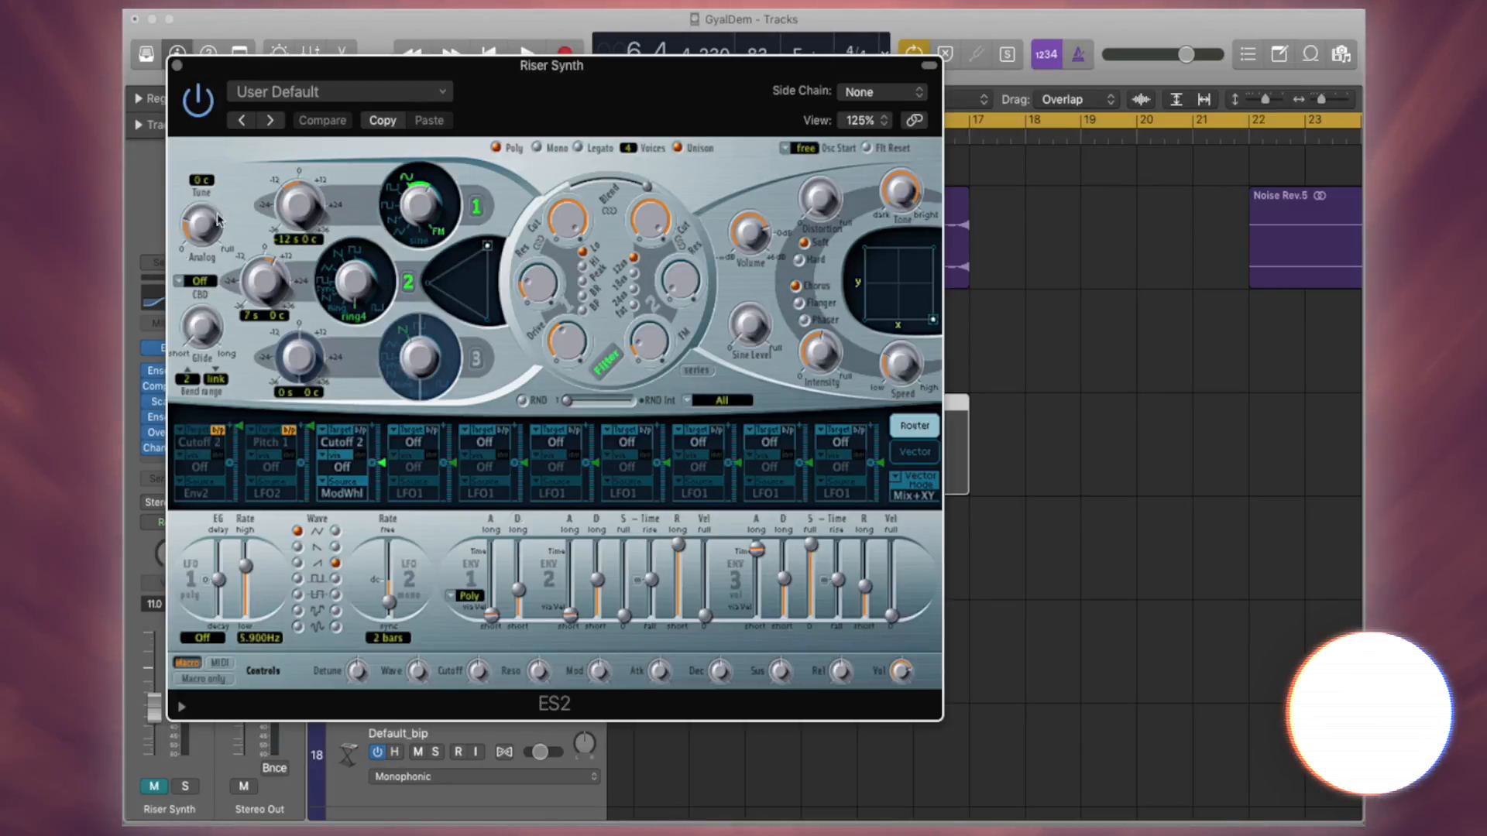
pyautogui.moveTo(247, 67); pyautogui.dragTo(966, 425)
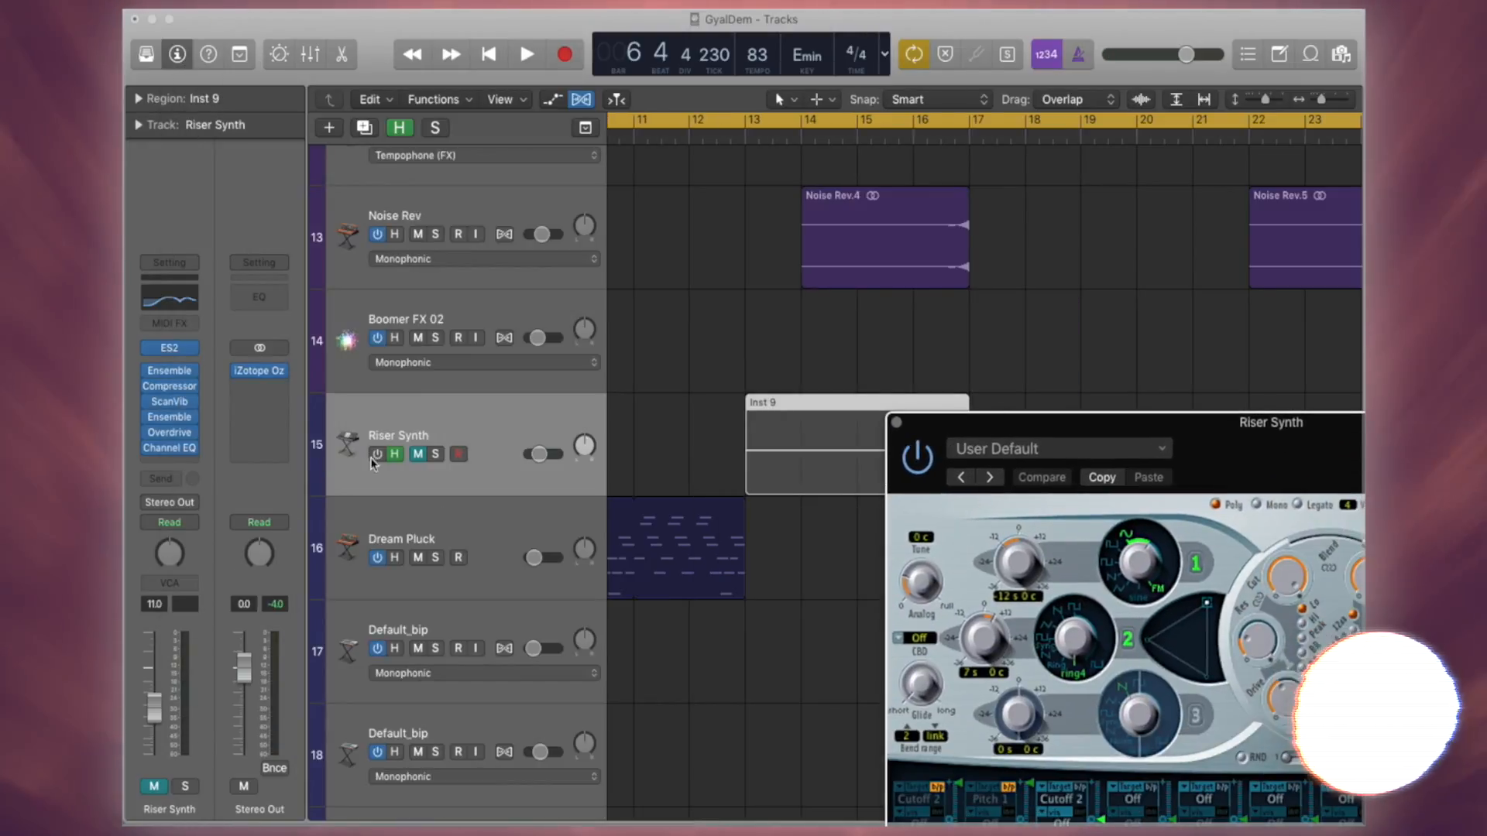
# Step: Unhide, solo and power on the Riser Synth track, and play its Inst 9 region from bar 13
pyautogui.click(394, 456)
pyautogui.click(434, 455)
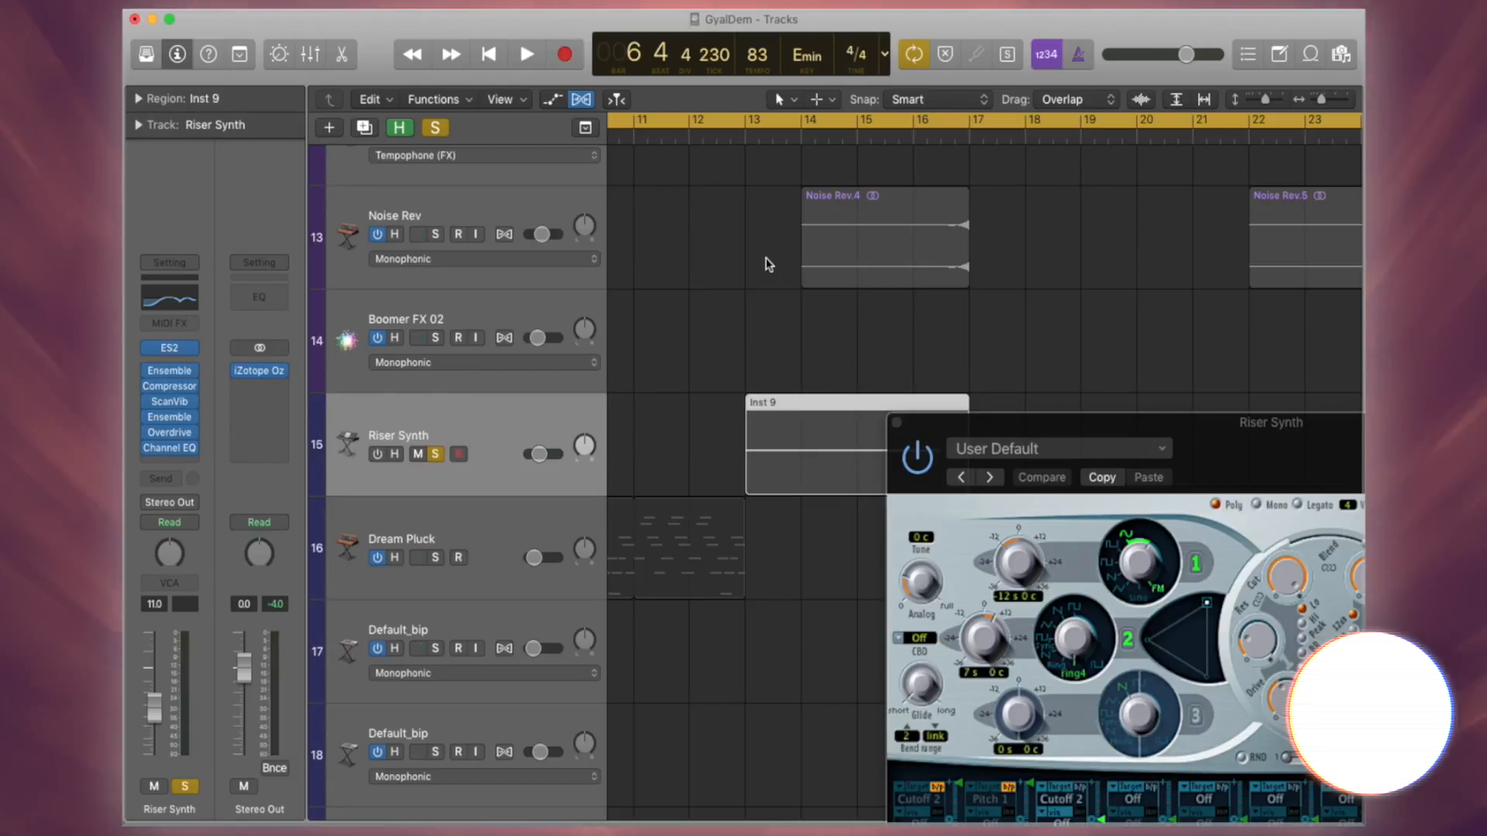
pyautogui.click(713, 418)
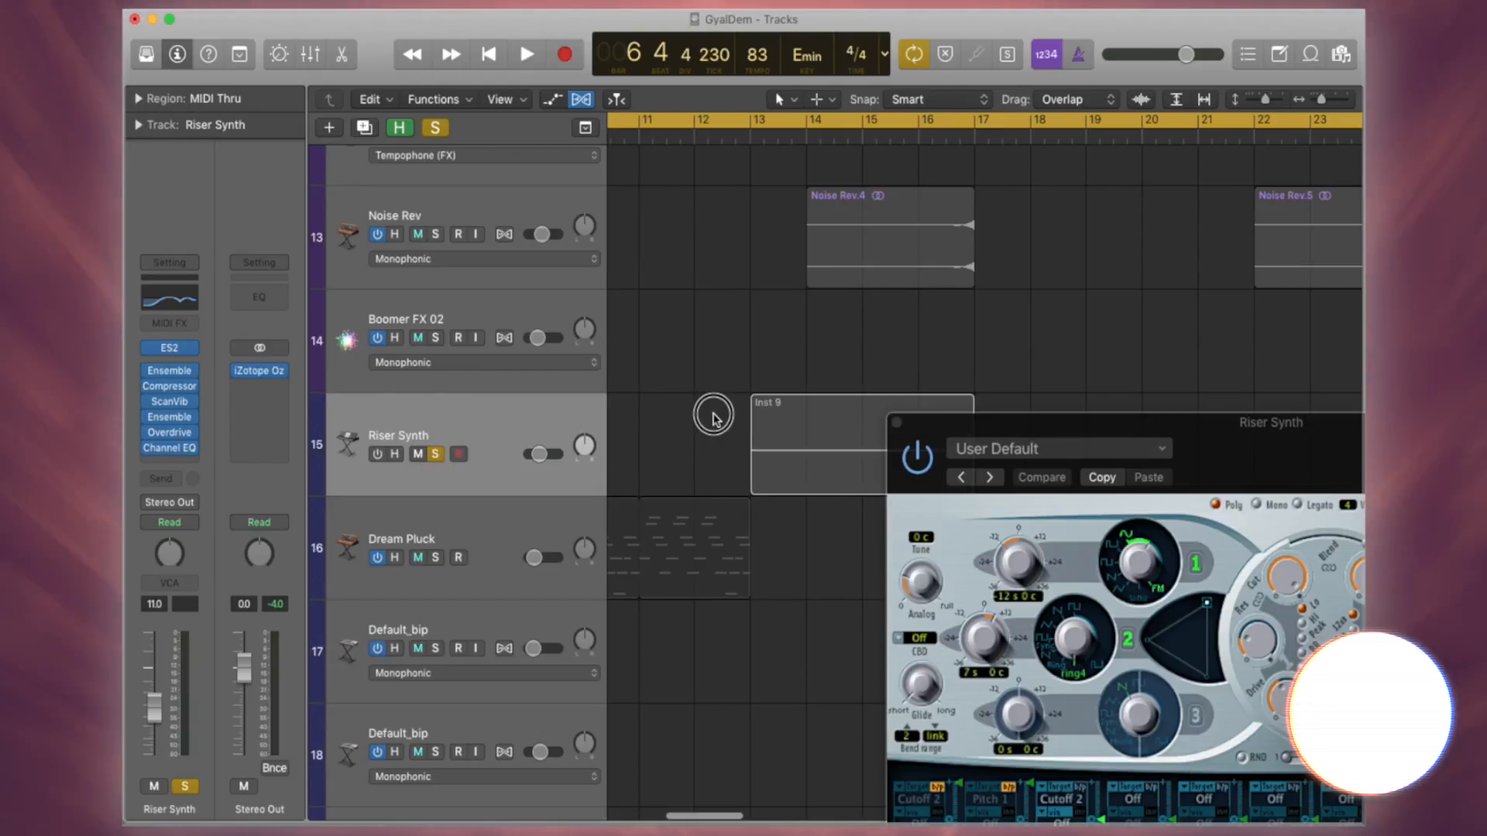
pyautogui.click(378, 456)
pyautogui.press('space')
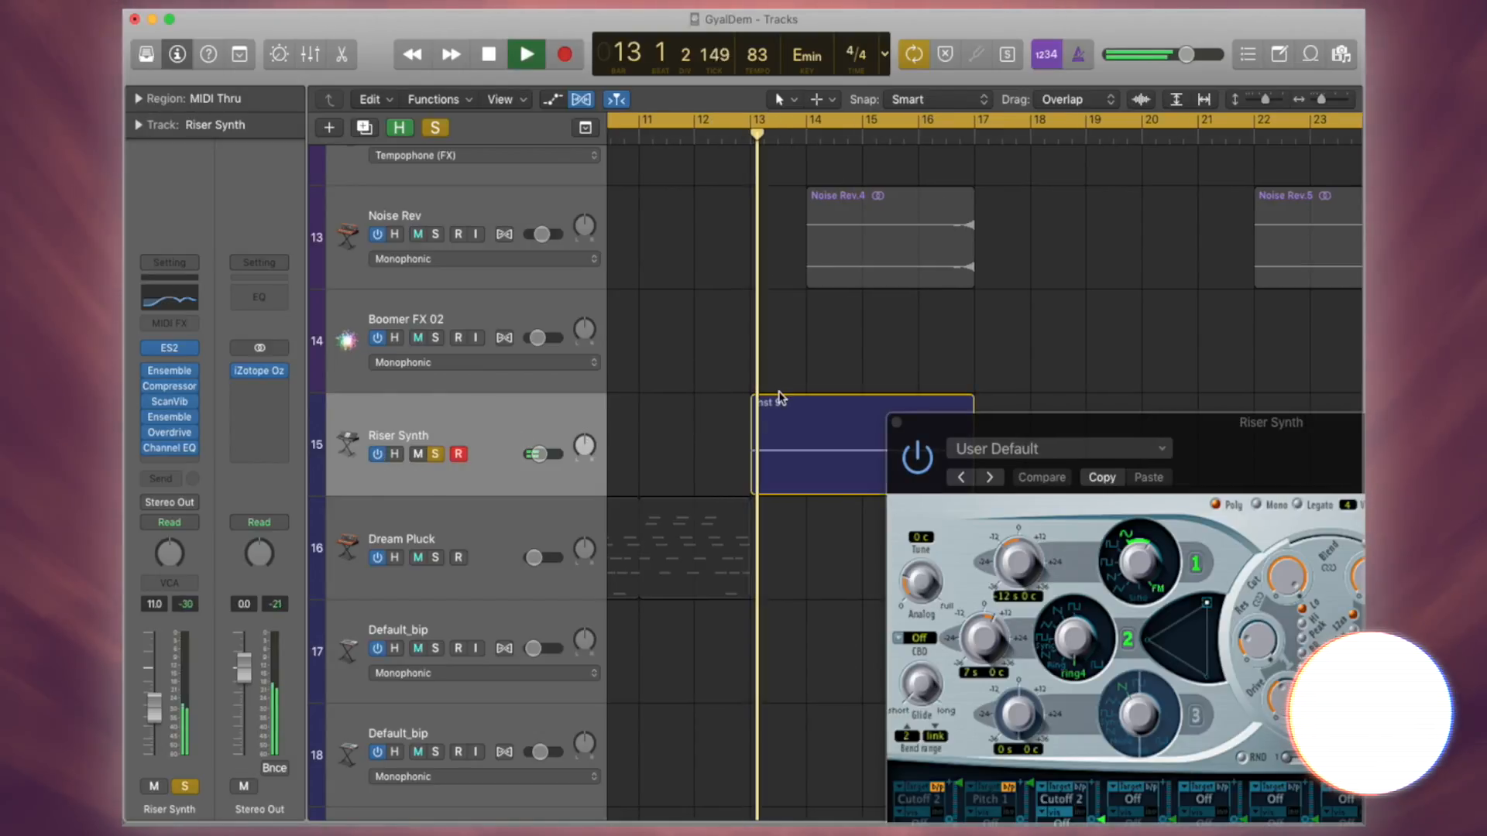
# Step: Audition the Riser Synth with its insert effects bypassed and lower its volume to -23.0 dB
pyautogui.press('space')
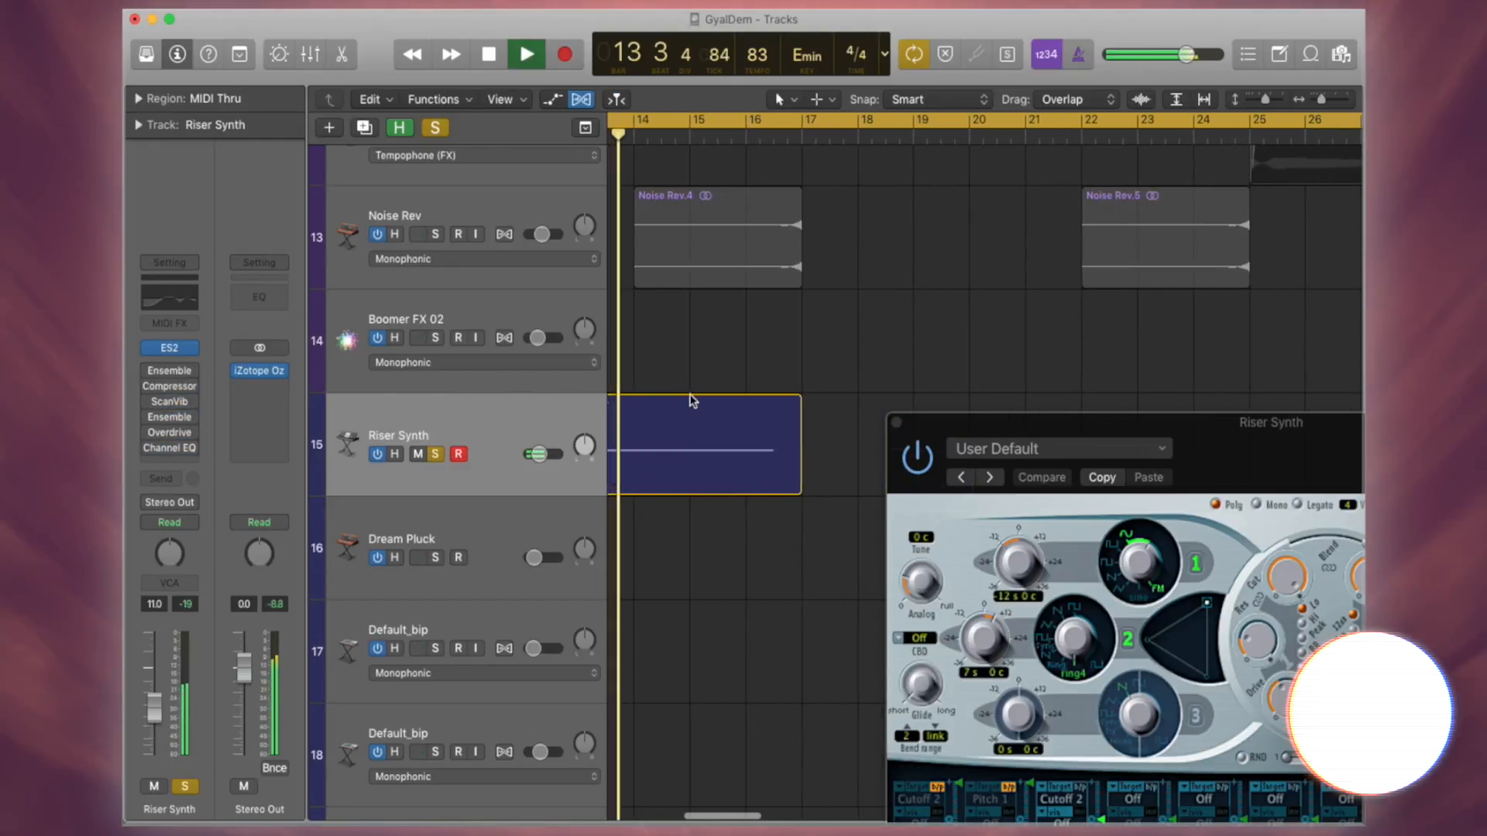
pyautogui.moveTo(538, 454); pyautogui.dragTo(495, 464)
pyautogui.press('space')
# Step: Examine the Riser Synth's complete ES2 settings and close the instrument window
pyautogui.moveTo(1211, 442); pyautogui.dragTo(806, 141)
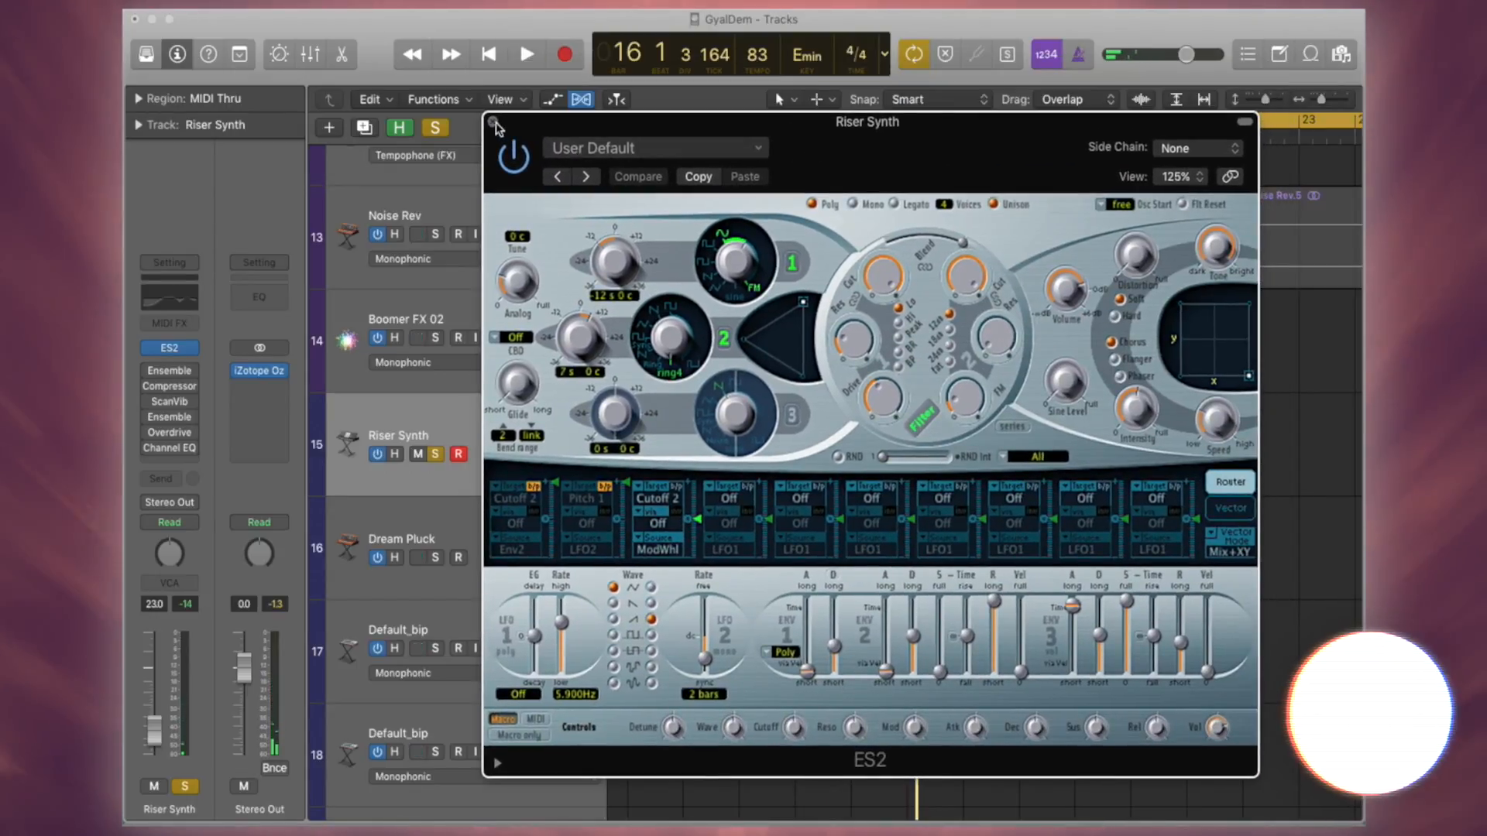
pyautogui.click(495, 124)
# Step: Re-enable both Ensembles, the Compressor, ScanVib, Overdrive and Channel EQ on the Riser Synth
pyautogui.click(147, 372)
pyautogui.click(147, 387)
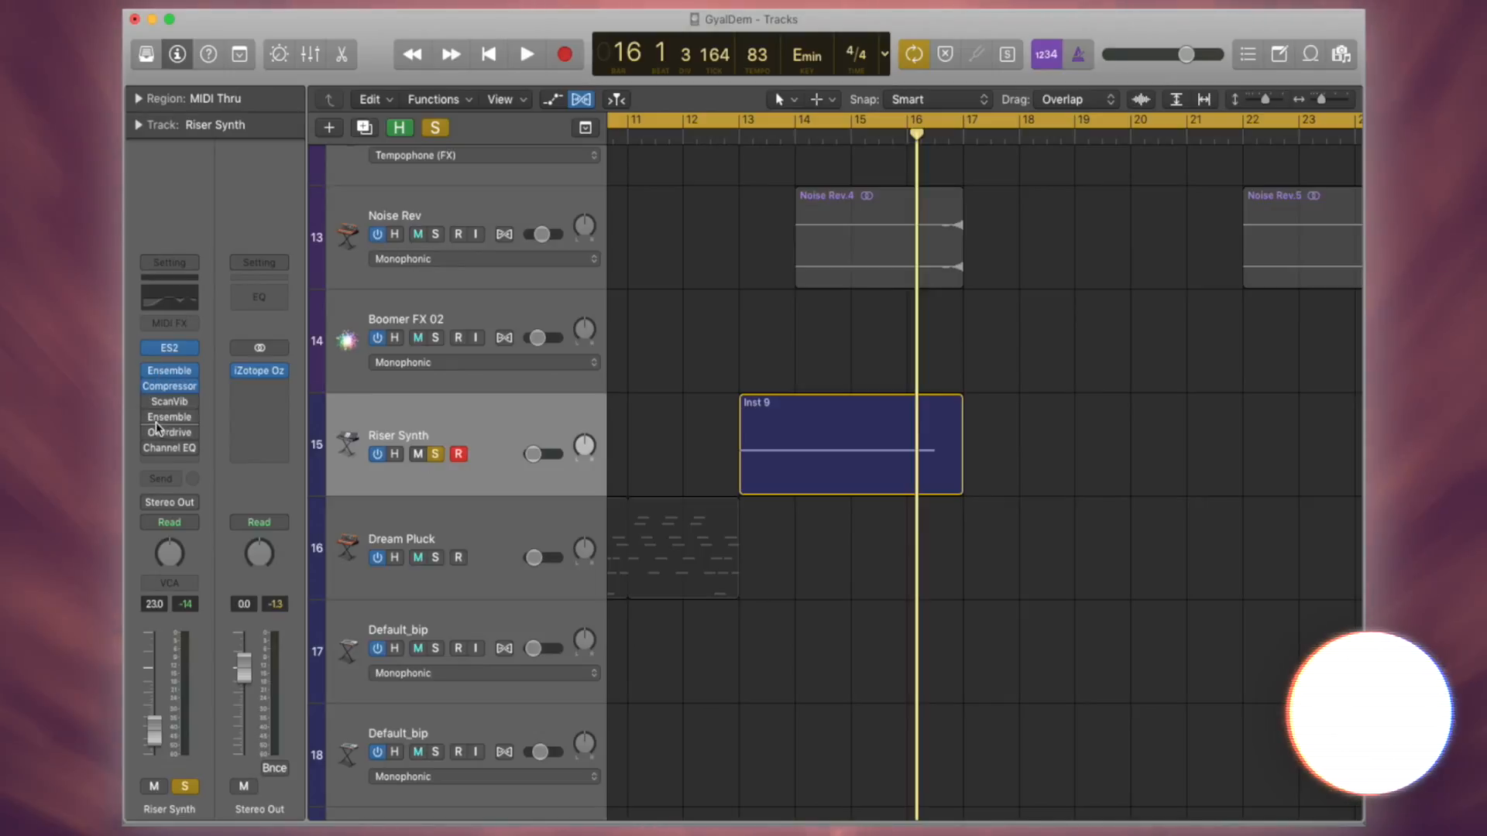
pyautogui.click(147, 402)
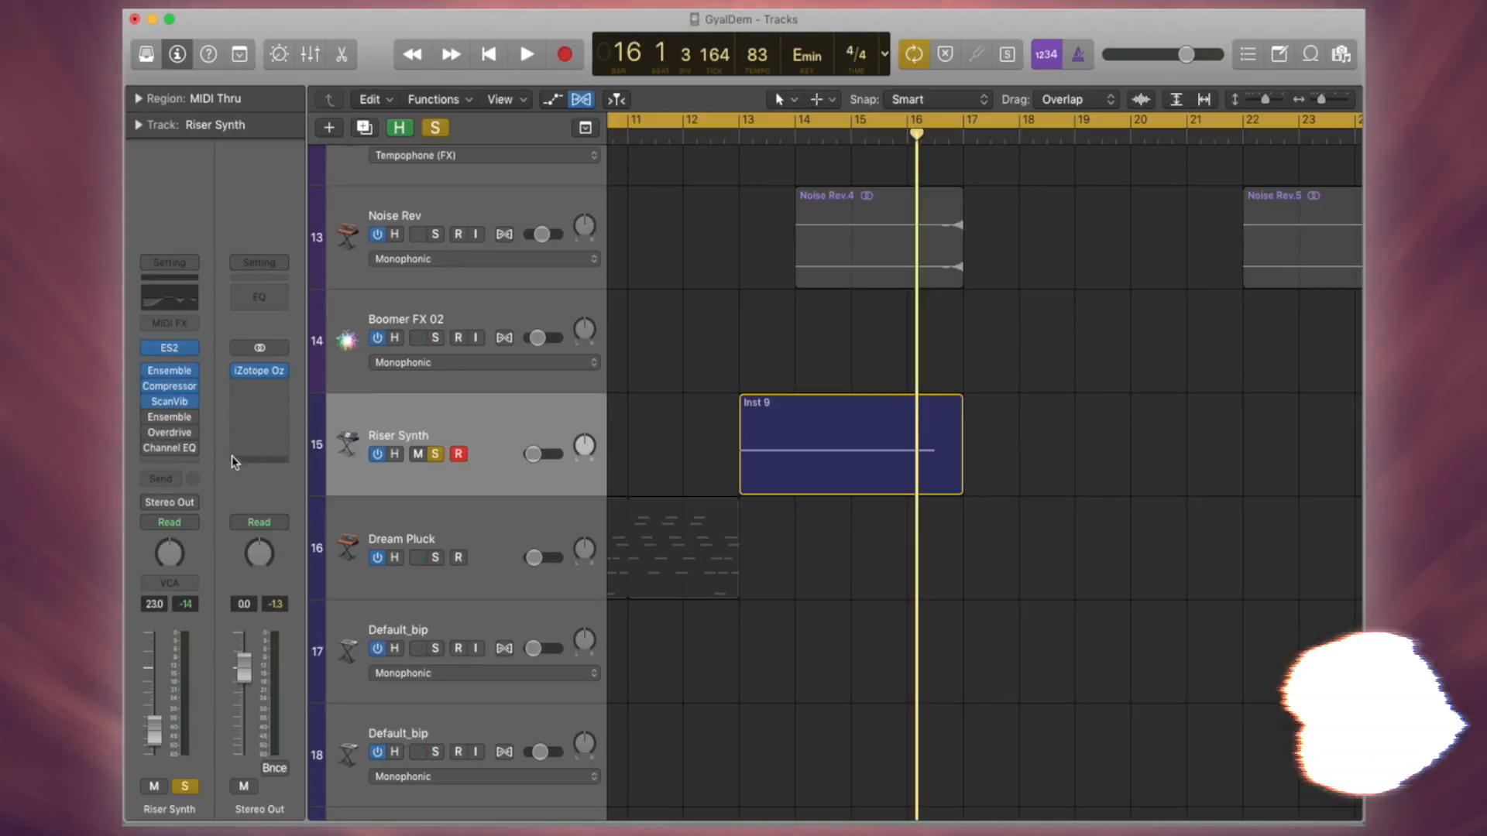
pyautogui.moveTo(149, 422)
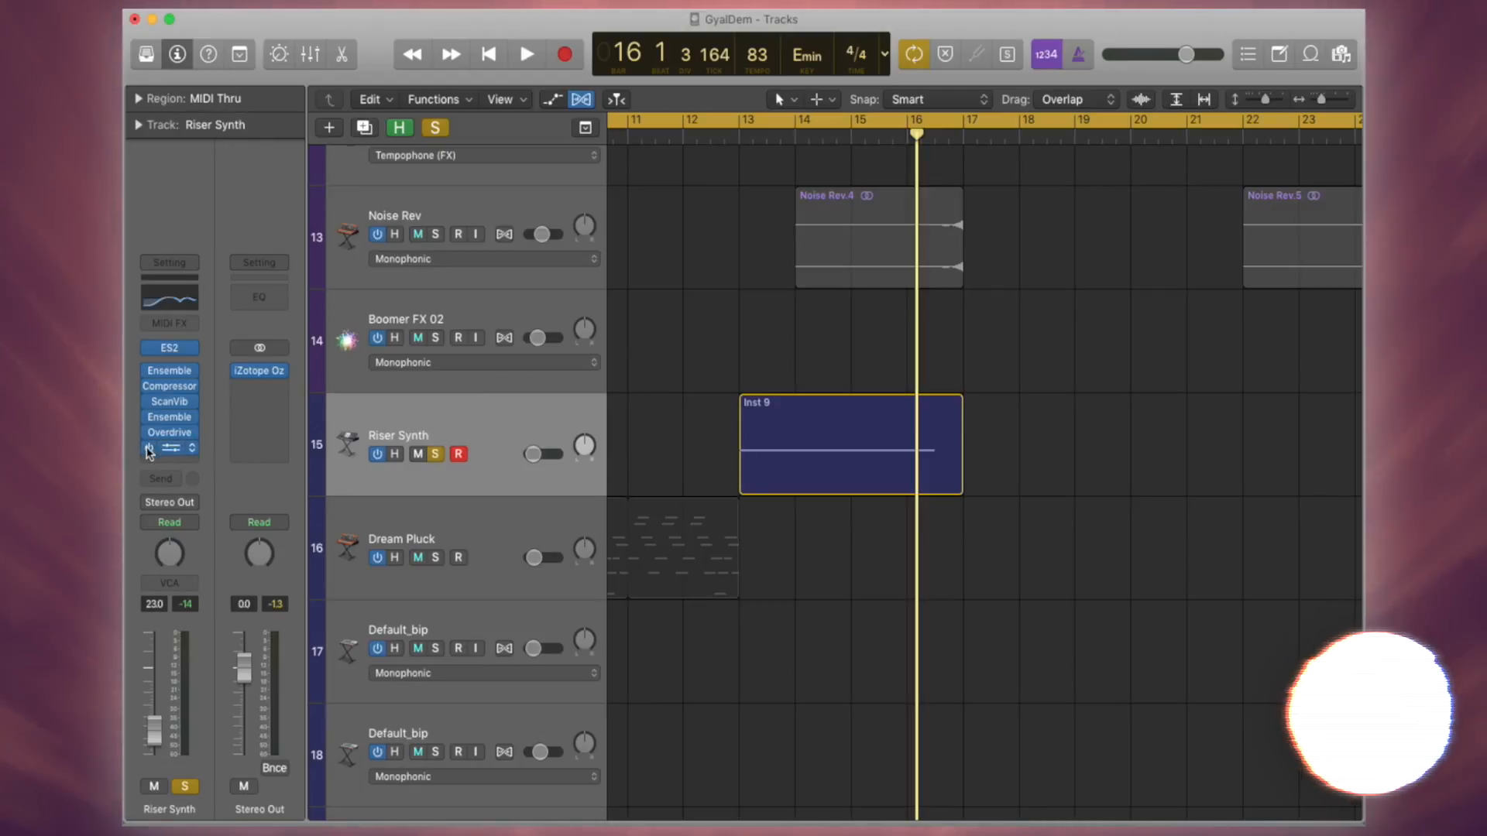
# Step: Play the Riser Synth from bar 13 with its effects active and lower its volume to -26.5 dB
pyautogui.click(730, 138)
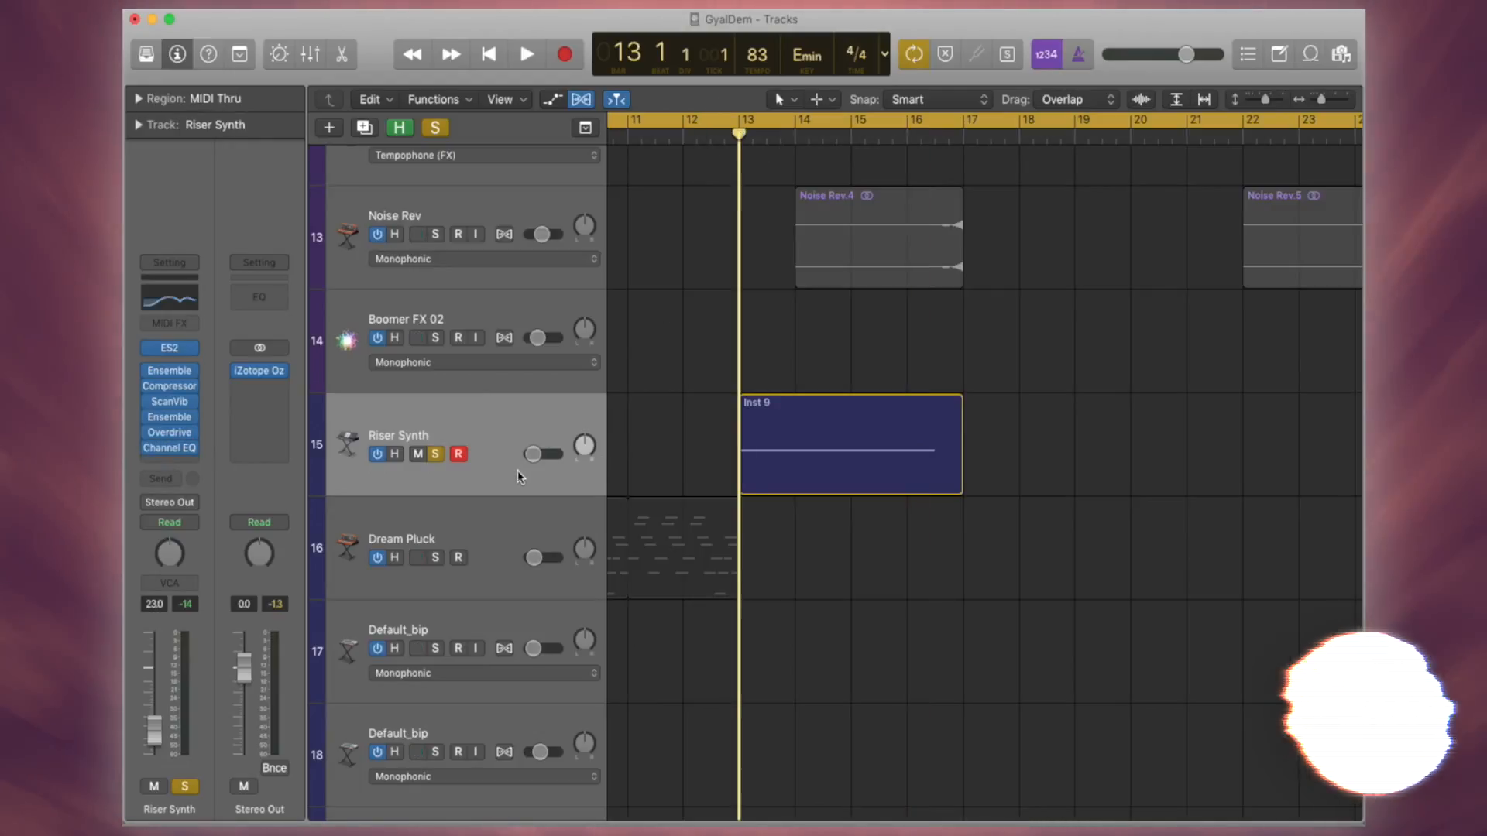
pyautogui.press('space')
pyautogui.click(539, 455)
pyautogui.moveTo(543, 455); pyautogui.dragTo(532, 462)
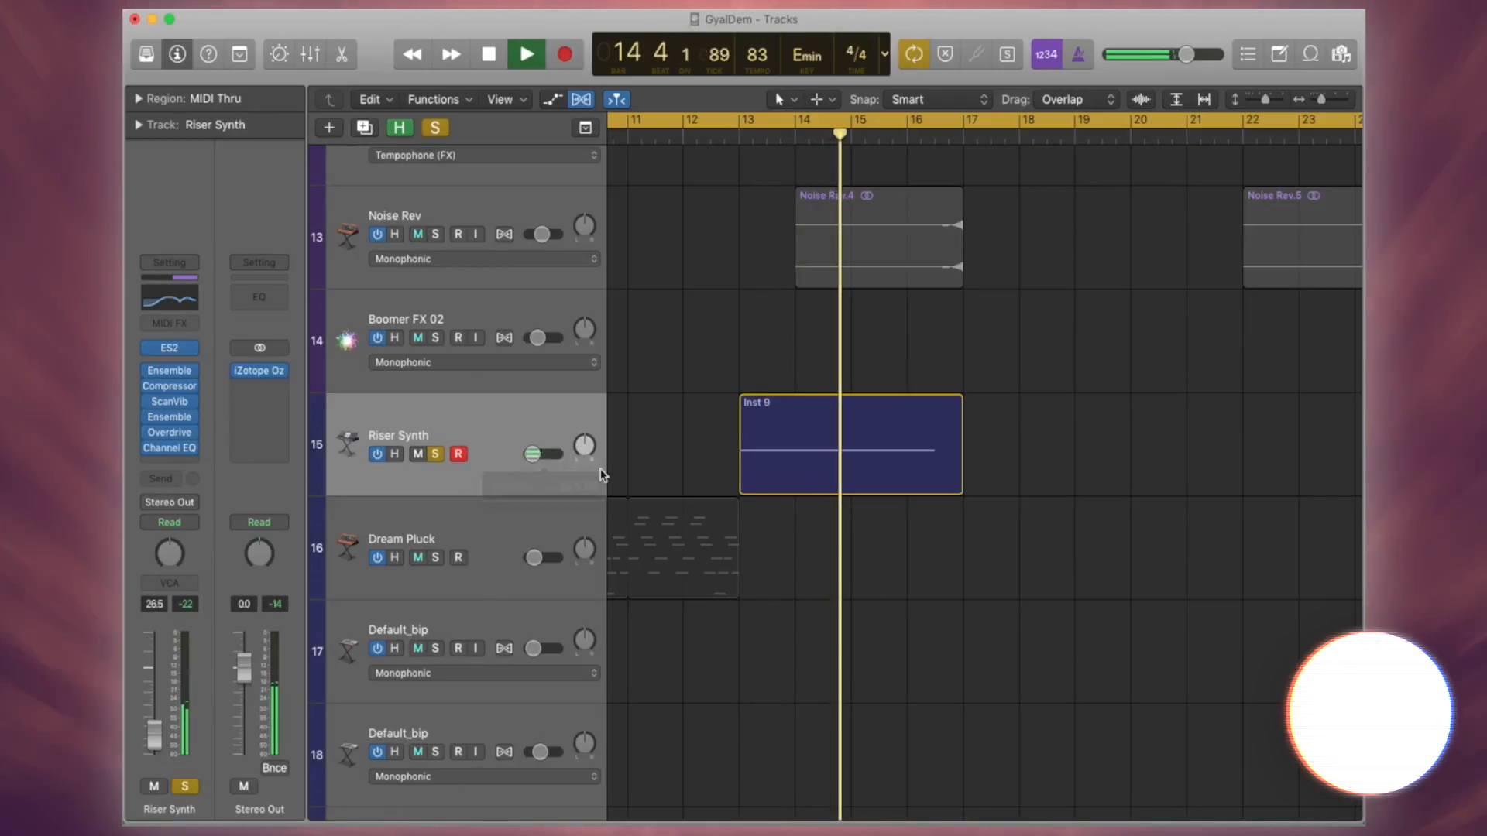
pyautogui.press('space')
pyautogui.keyDown('ctrl'); pyautogui.keyDown('alt'); pyautogui.click(701, 465); pyautogui.keyUp('alt'); pyautogui.keyUp('ctrl')
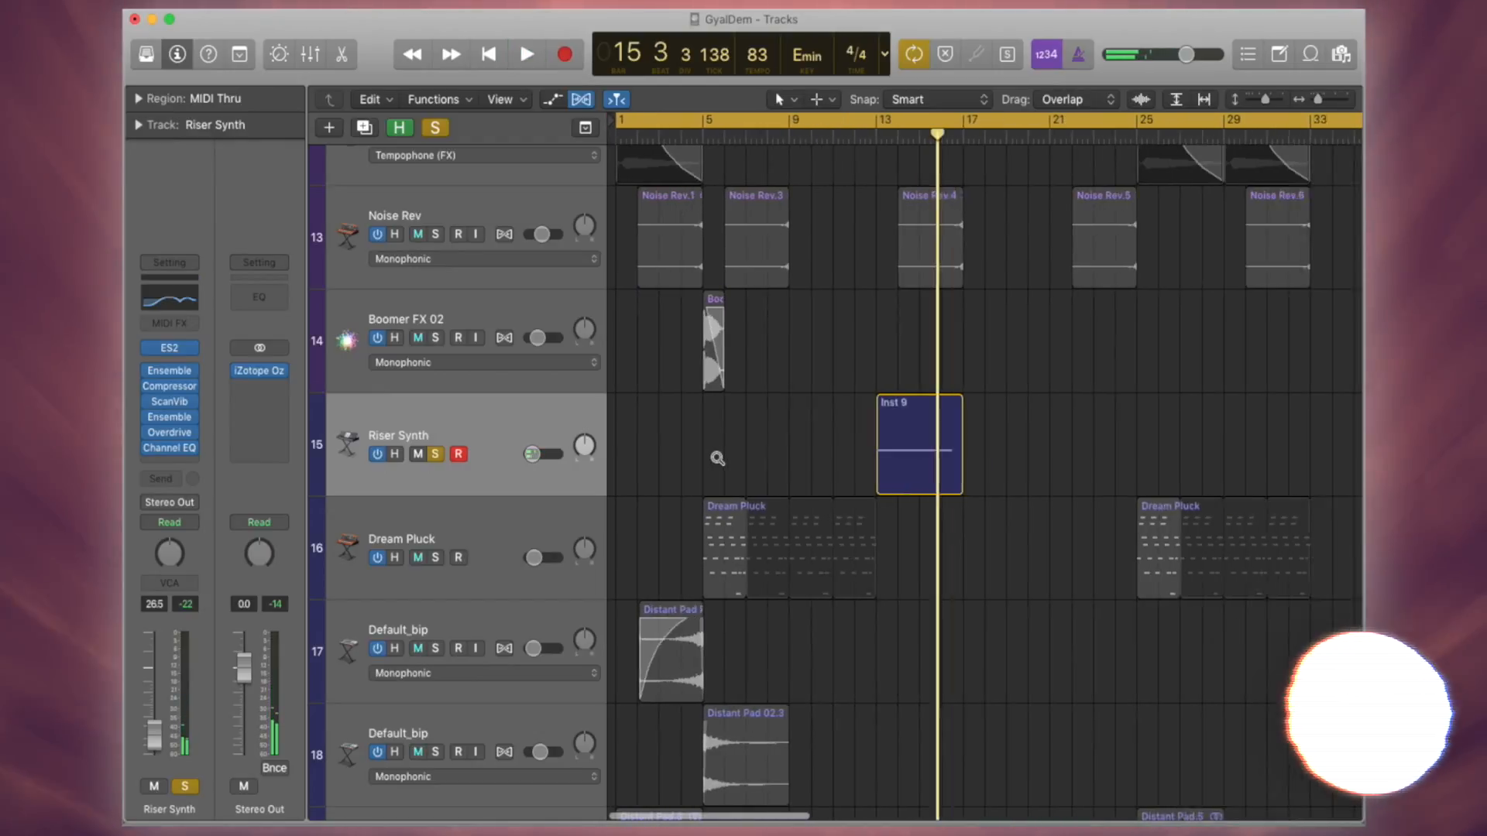
pyautogui.keyDown('ctrl'); pyautogui.keyDown('alt'); pyautogui.click(717, 458); pyautogui.keyUp('alt'); pyautogui.keyUp('ctrl')
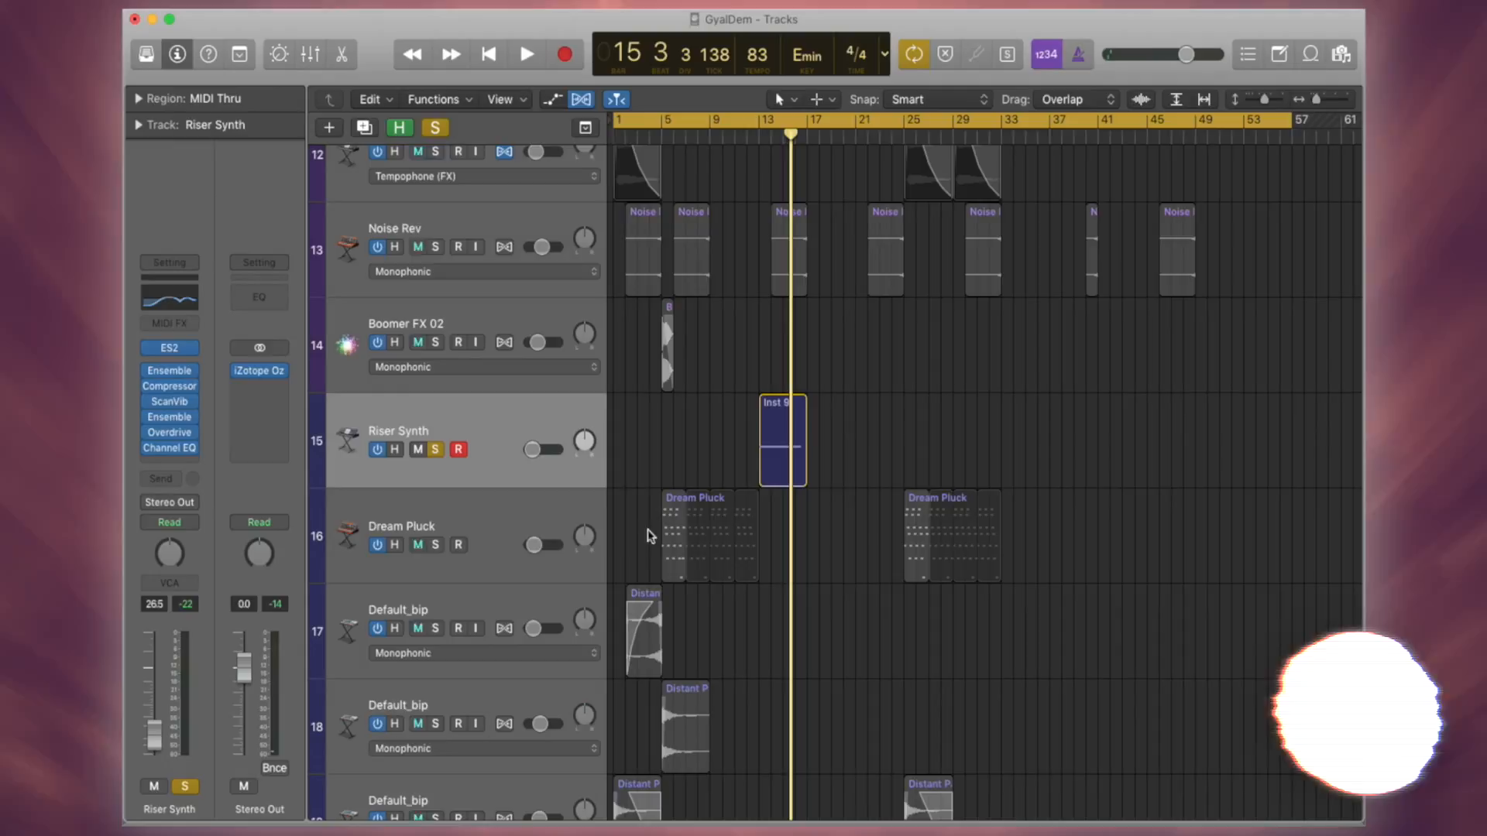
# Step: Unsolo, mute and power off the Riser Synth track, mark it as hidden and conceal all hidden tracks
pyautogui.click(435, 449)
pyautogui.click(418, 449)
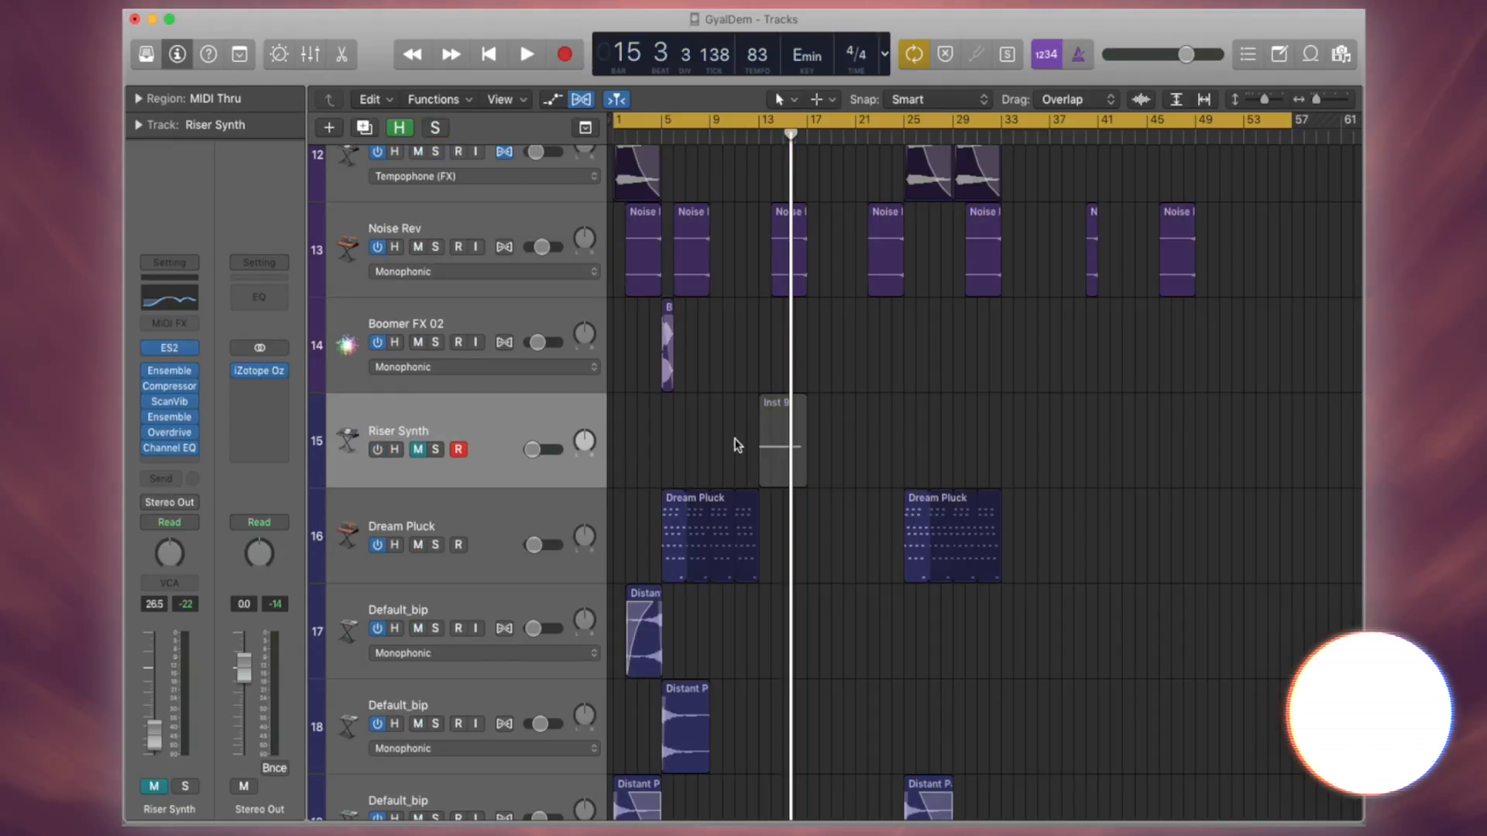
pyautogui.scroll(8, 737, 445)
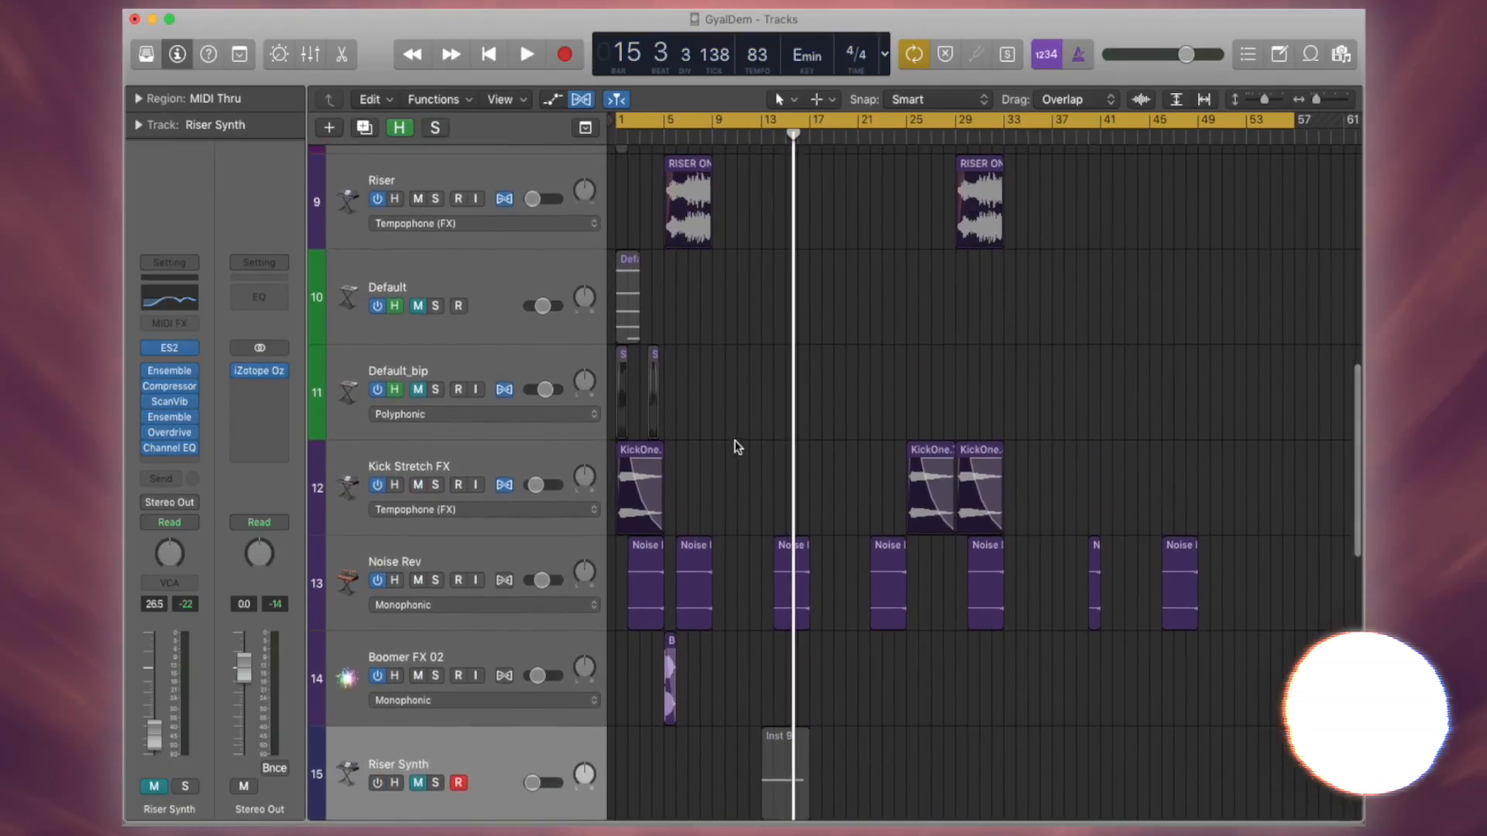
pyautogui.scroll(-9, 709, 392)
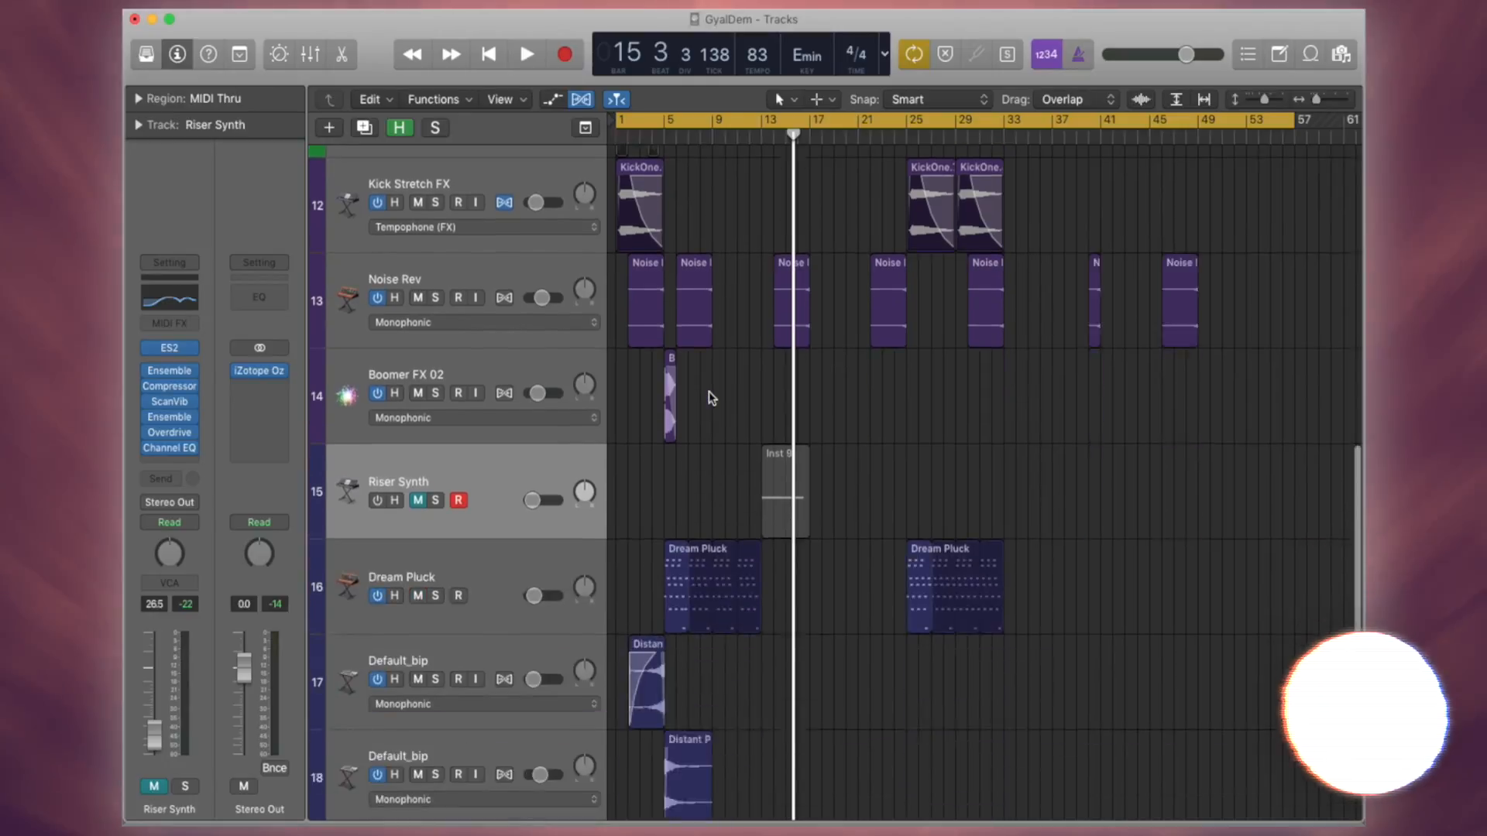
pyautogui.click(395, 390)
pyautogui.press('h')
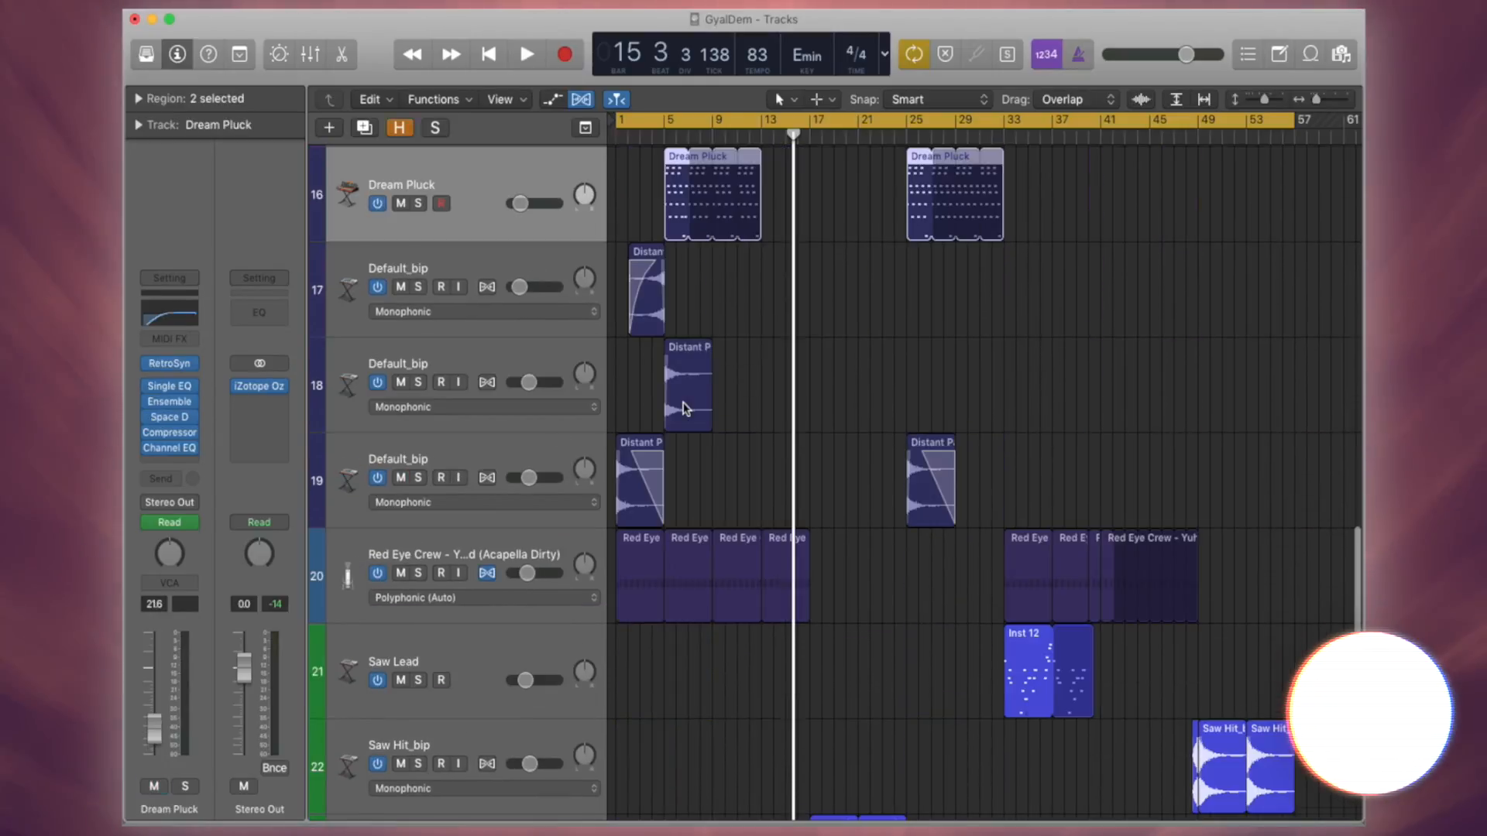
# Step: Place the playhead at bar 5, at the start of the RISER ONE.5 region
pyautogui.scroll(9, 763, 518)
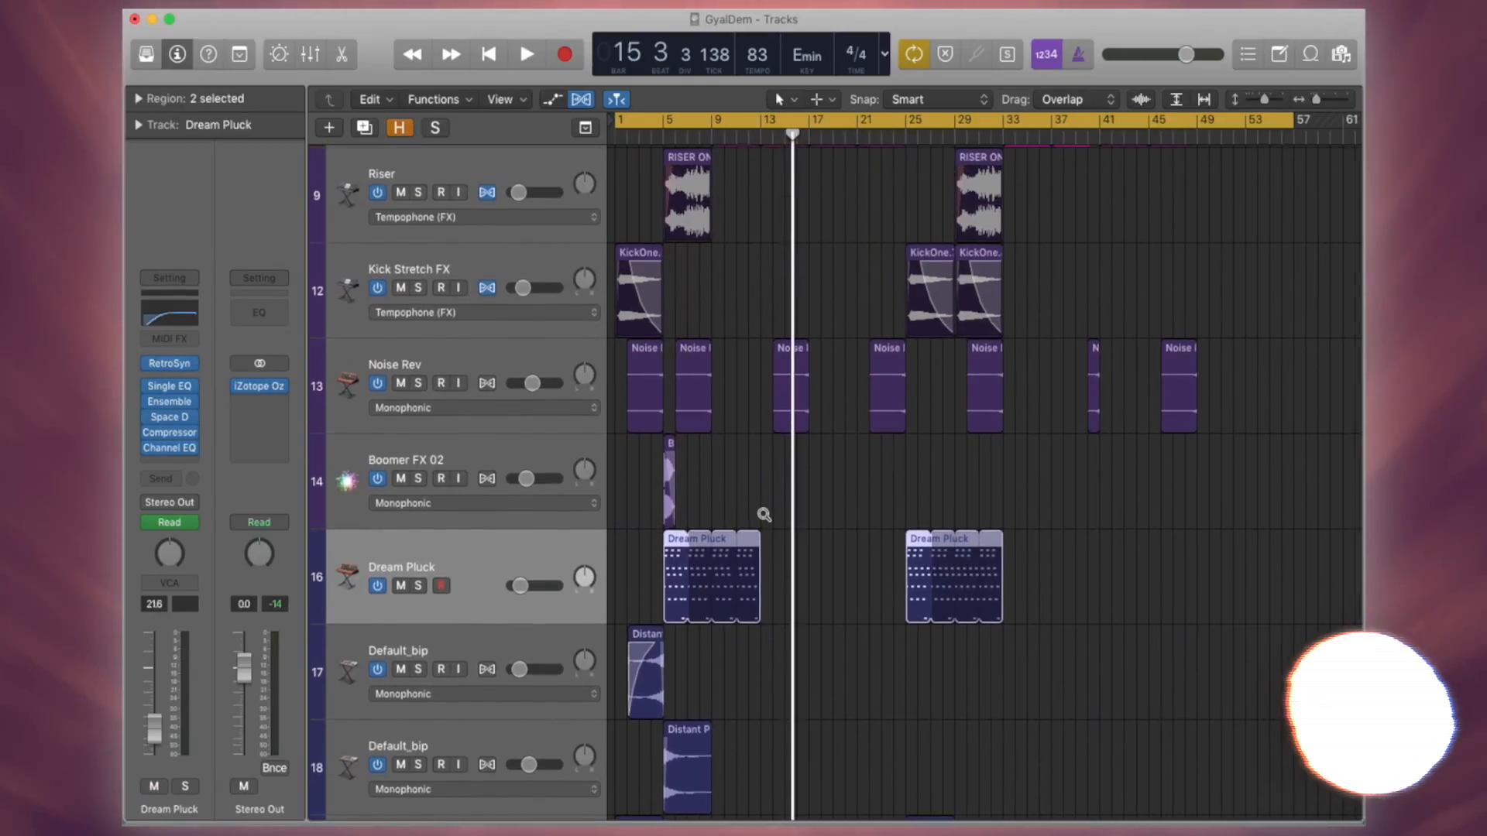
pyautogui.scroll(3, 764, 515)
pyautogui.scroll(8, 763, 512)
pyautogui.scroll(-6, 763, 511)
pyautogui.scroll(2, 765, 517)
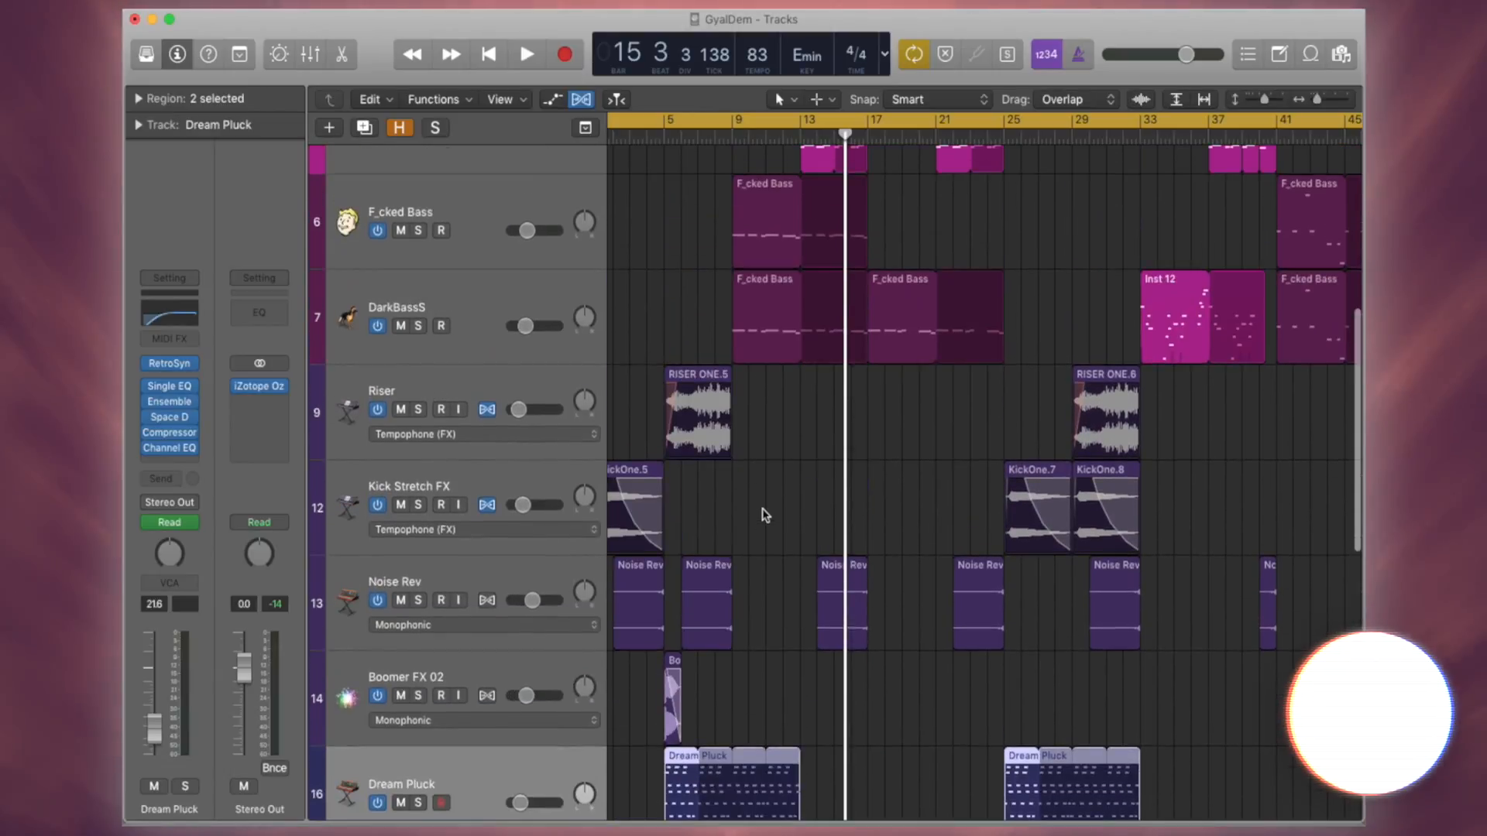
pyautogui.click(665, 136)
pyautogui.scroll(2, 759, 389)
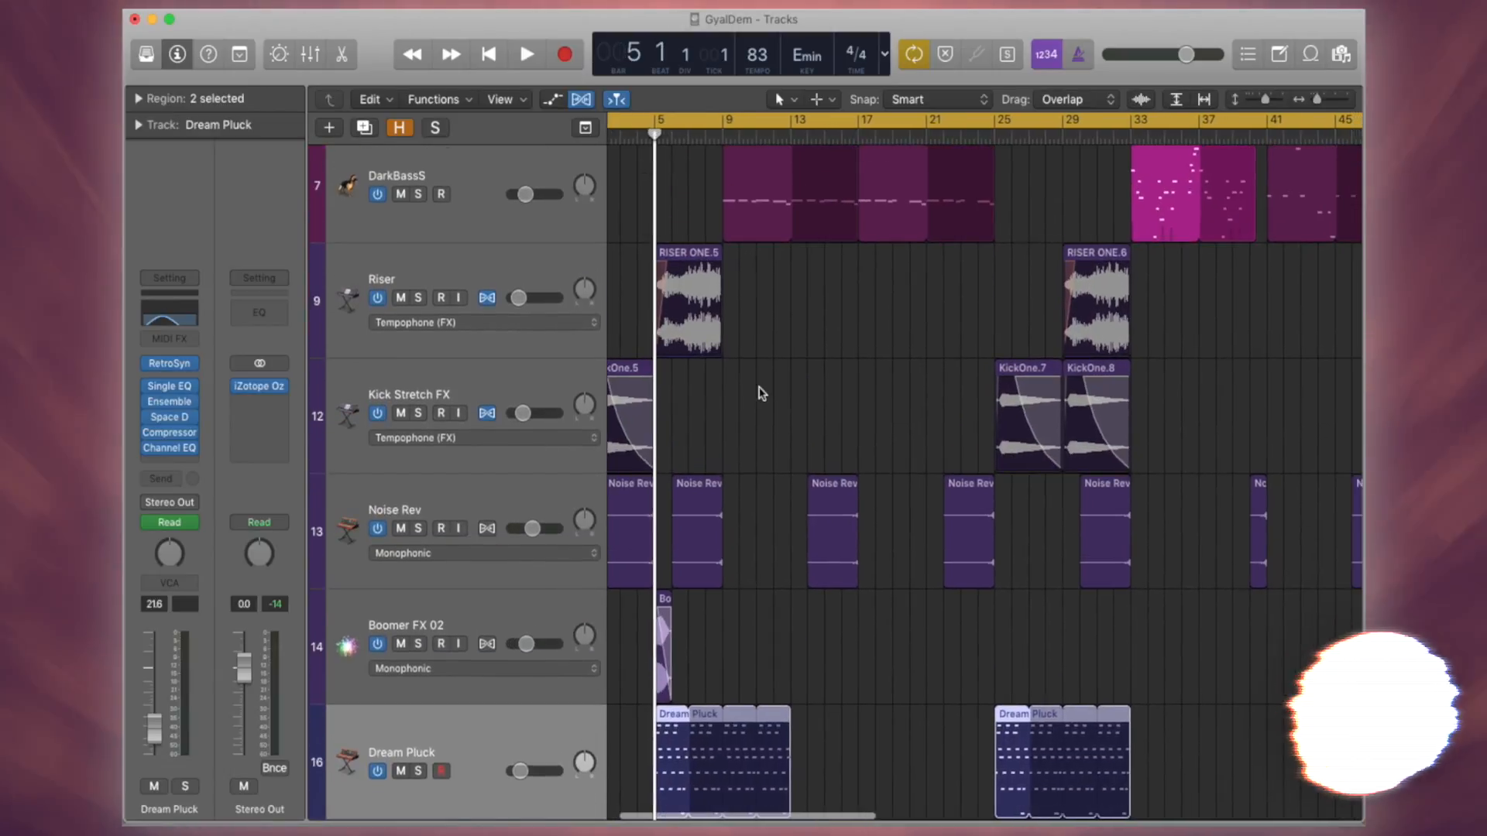
pyautogui.scroll(8, 760, 389)
pyautogui.scroll(2, 760, 389)
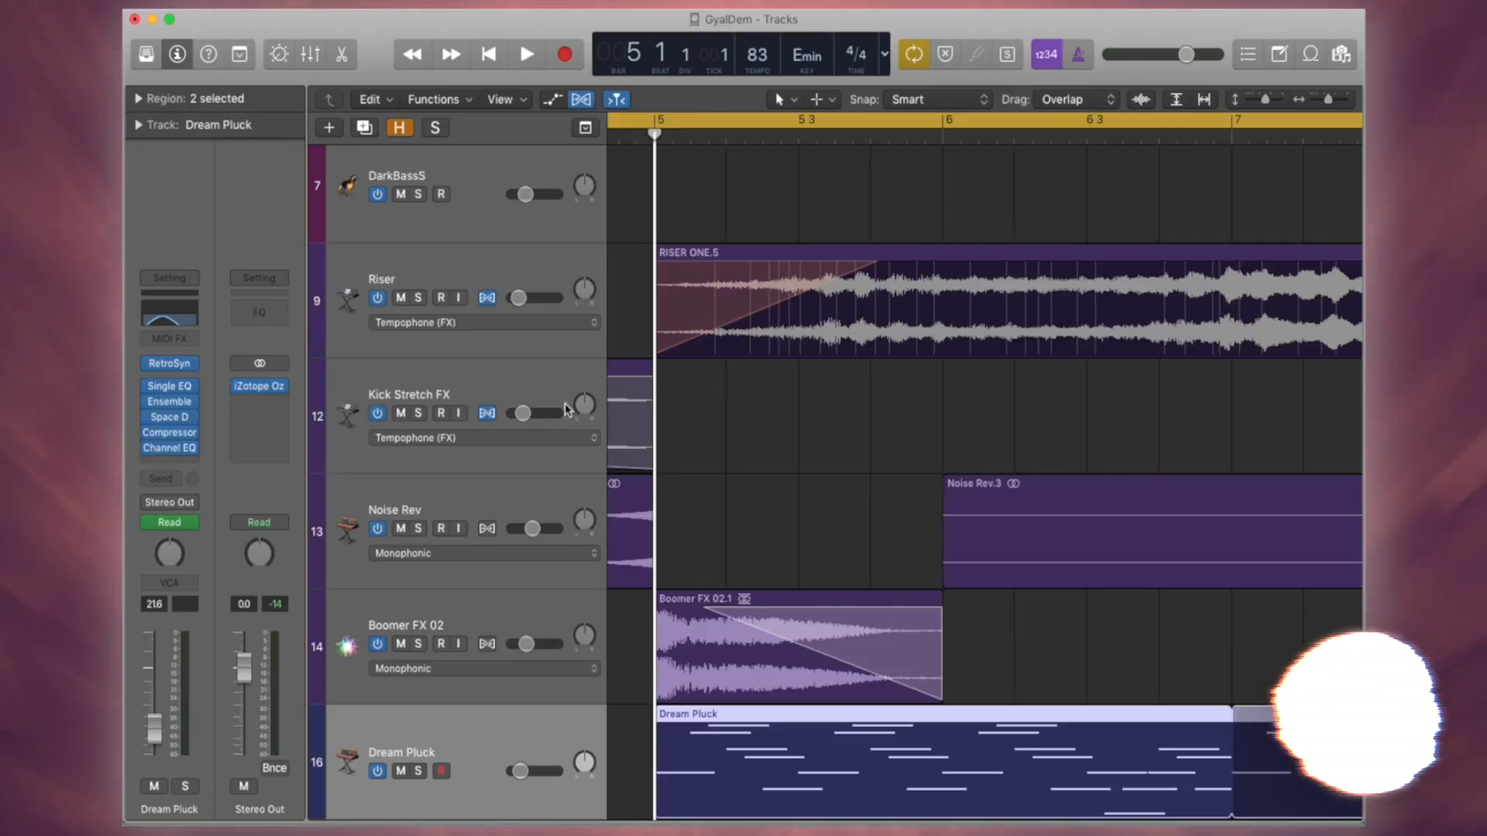
# Step: Make the Fade tool active and turn off the Flex display near the end of RISER ONE.5
pyautogui.hscroll(3, 1081, 375)
pyautogui.hscroll(3, 1025, 424)
pyautogui.press('t')
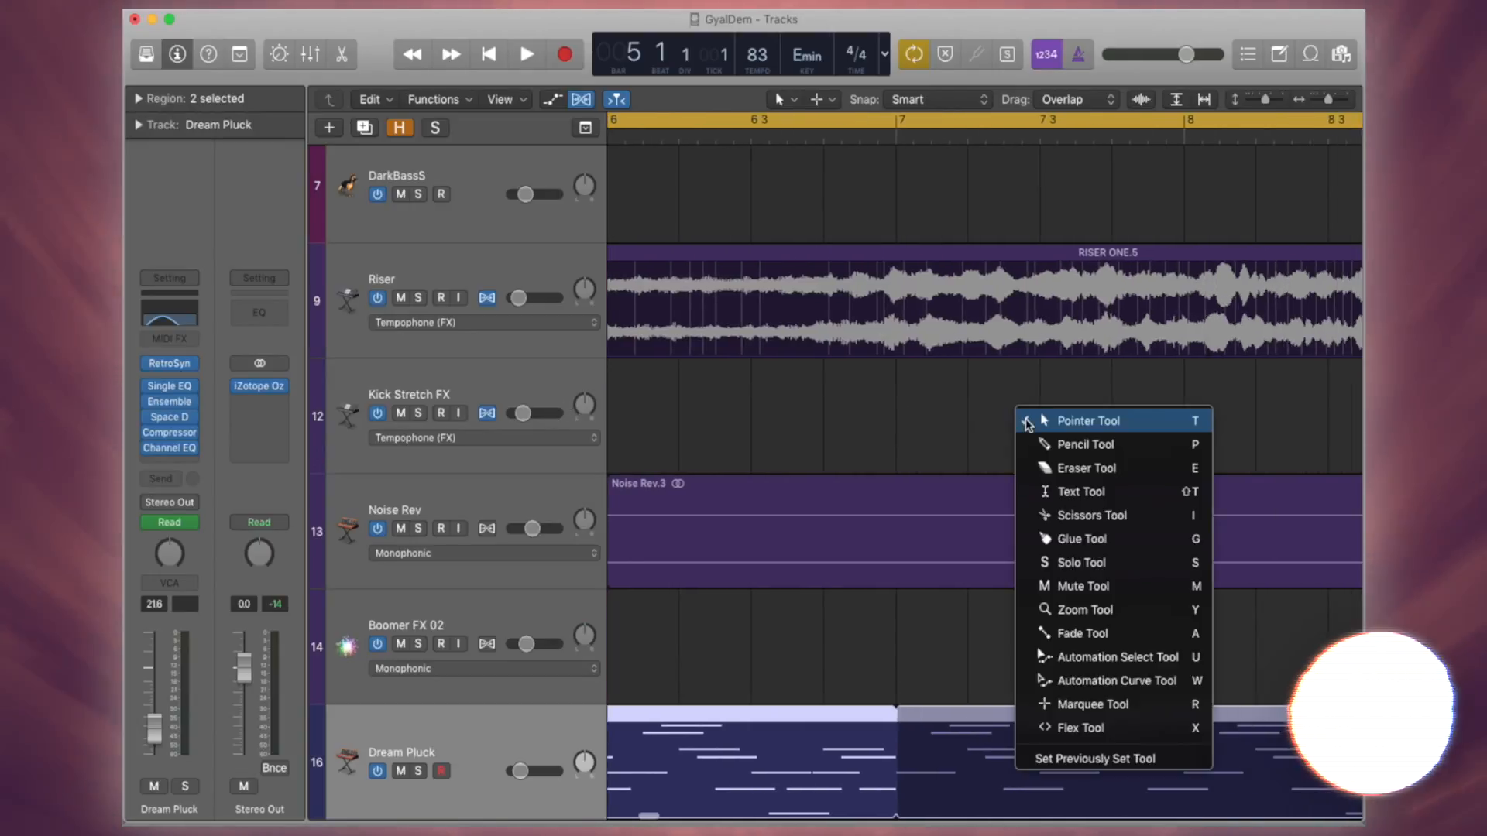
pyautogui.press('a')
pyautogui.hscroll(12, 987, 409)
pyautogui.hscroll(-5, 992, 402)
pyautogui.press('super+f')
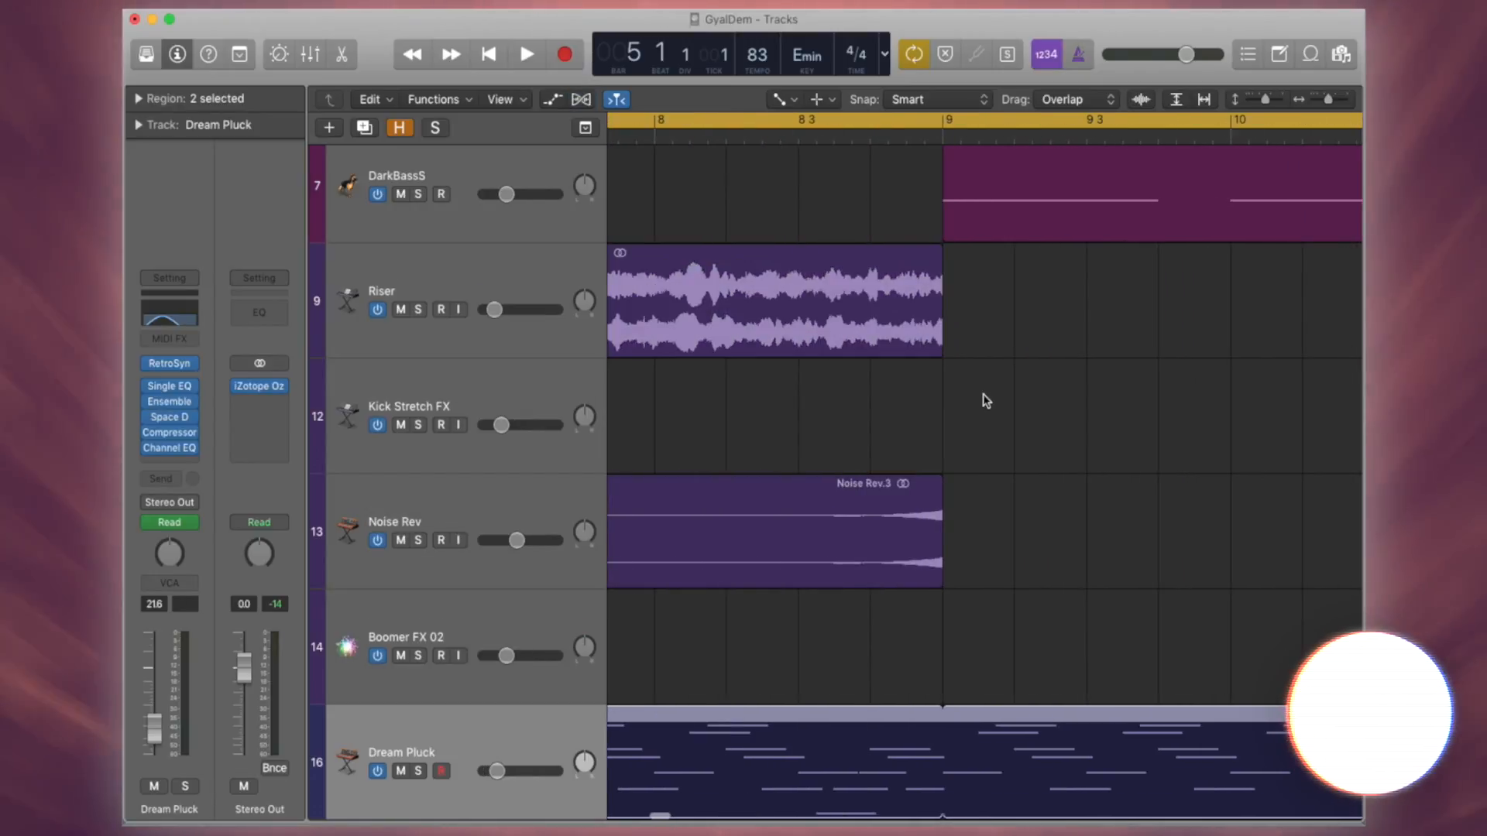
# Step: Draw a fade-out of just under half a bar at the end of RISER ONE.5 and remove the region's fades
pyautogui.press('t')
pyautogui.press('a')
pyautogui.moveTo(1036, 314); pyautogui.dragTo(822, 347)
pyautogui.rightClick(912, 293)
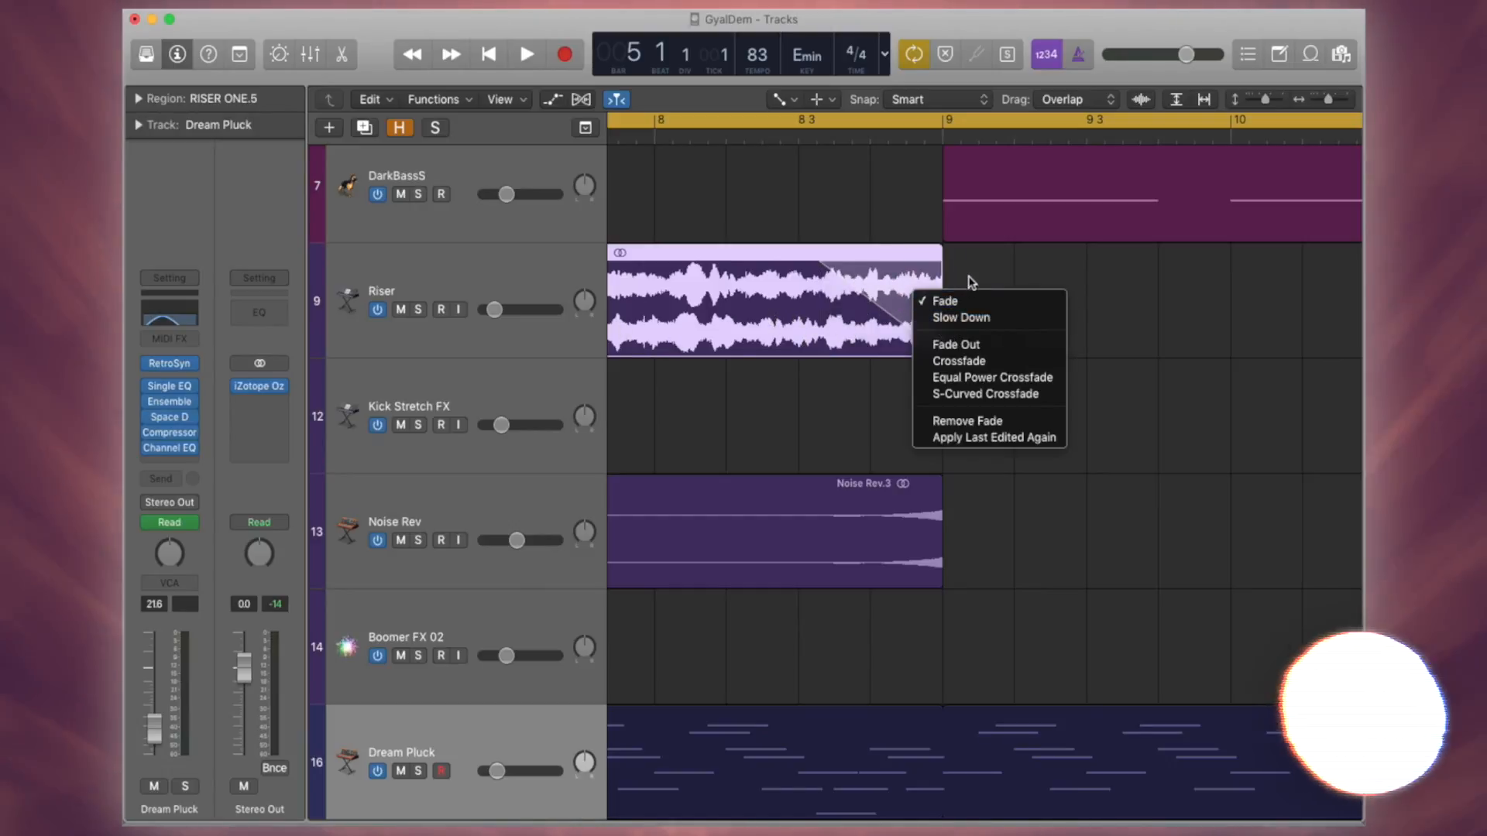
pyautogui.click(968, 421)
# Step: Solo the Riser track and play the RISER ONE.6 region from bar 29
pyautogui.hscroll(-10, 1099, 397)
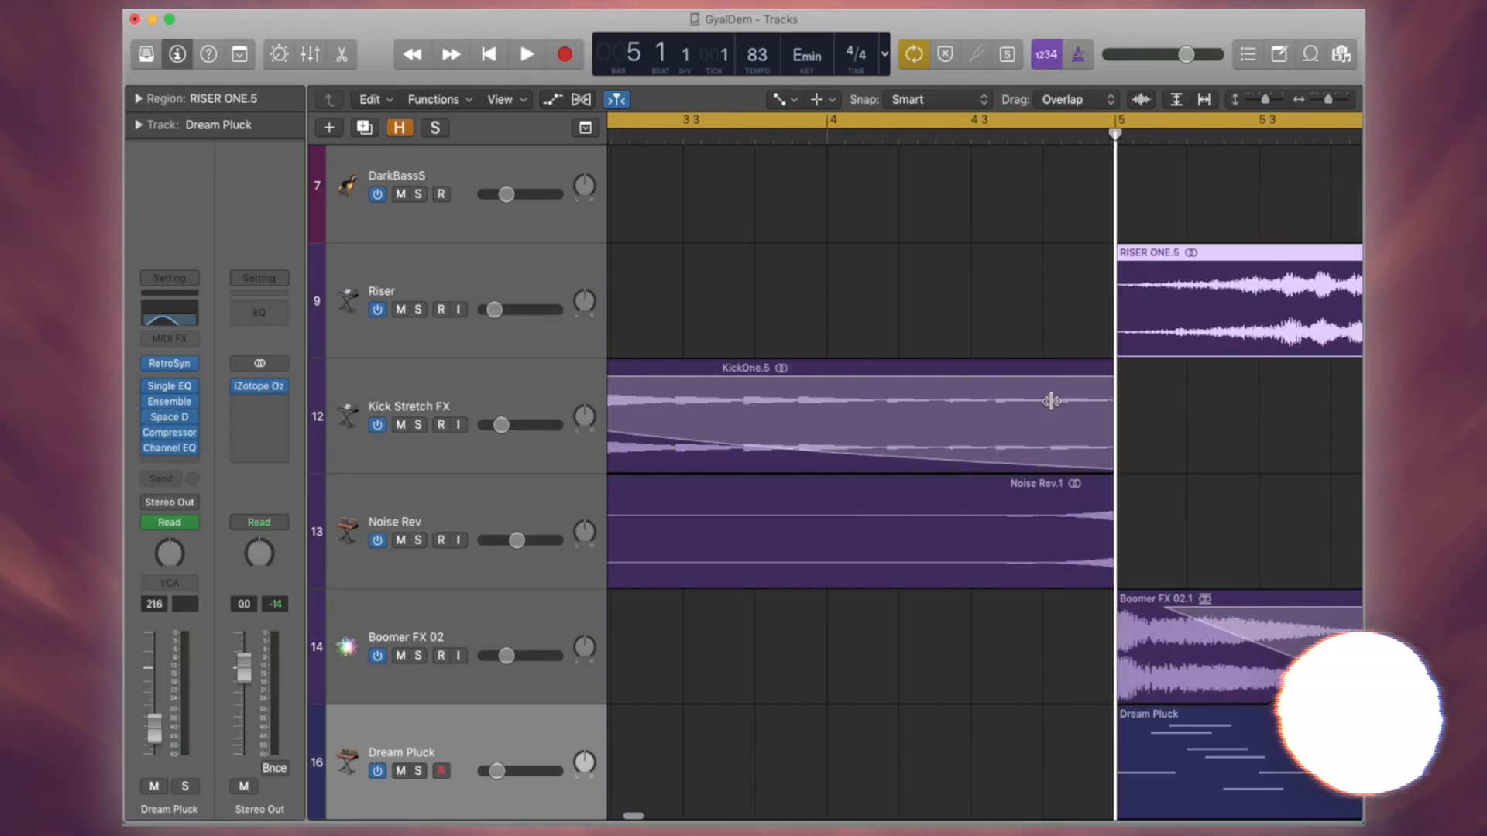
pyautogui.hscroll(5, 1051, 401)
pyautogui.hscroll(-8, 1057, 398)
pyautogui.scroll(-3, 1057, 399)
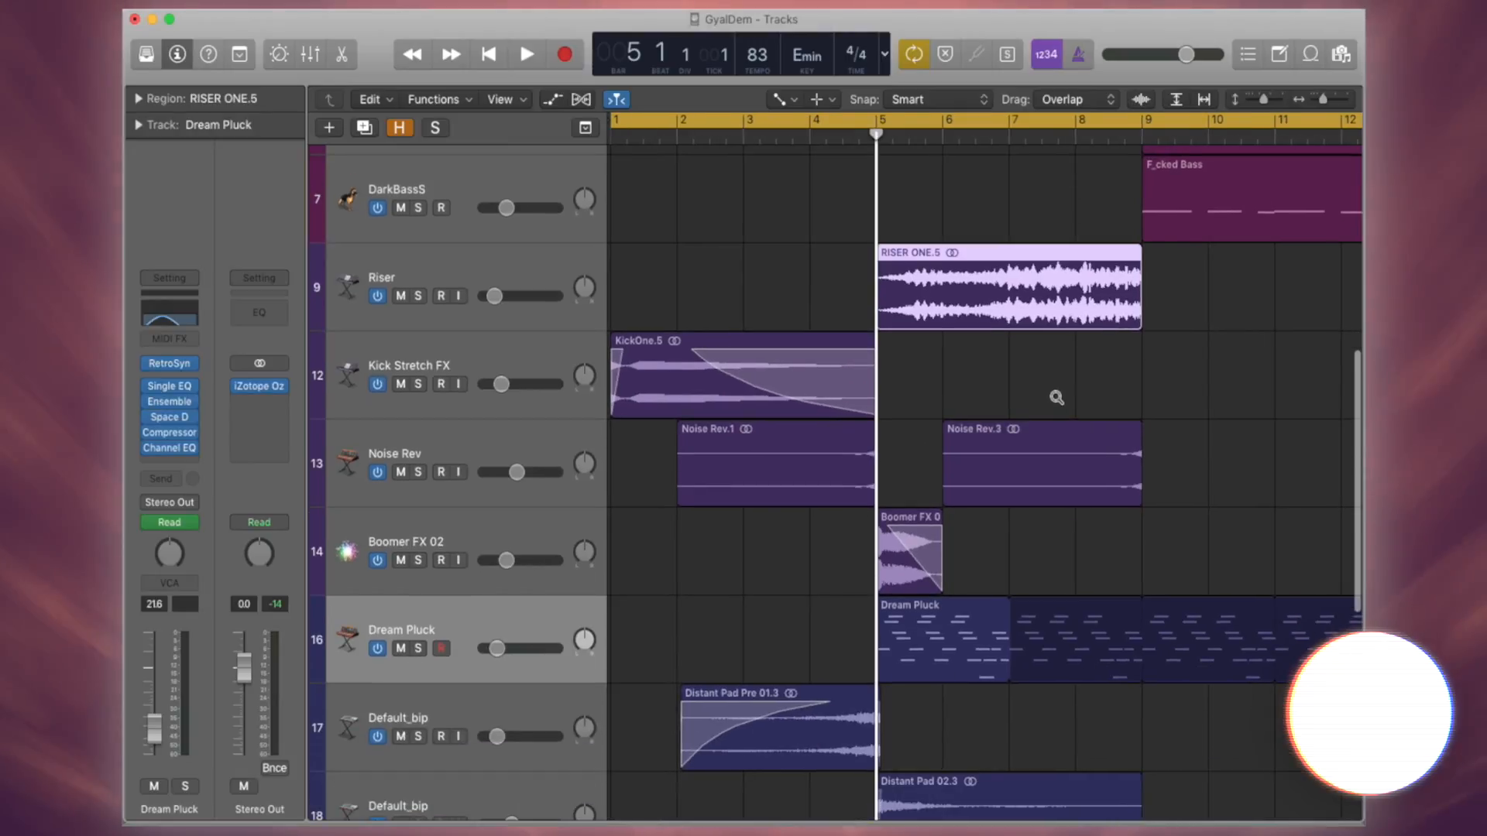
pyautogui.hscroll(20, 1056, 399)
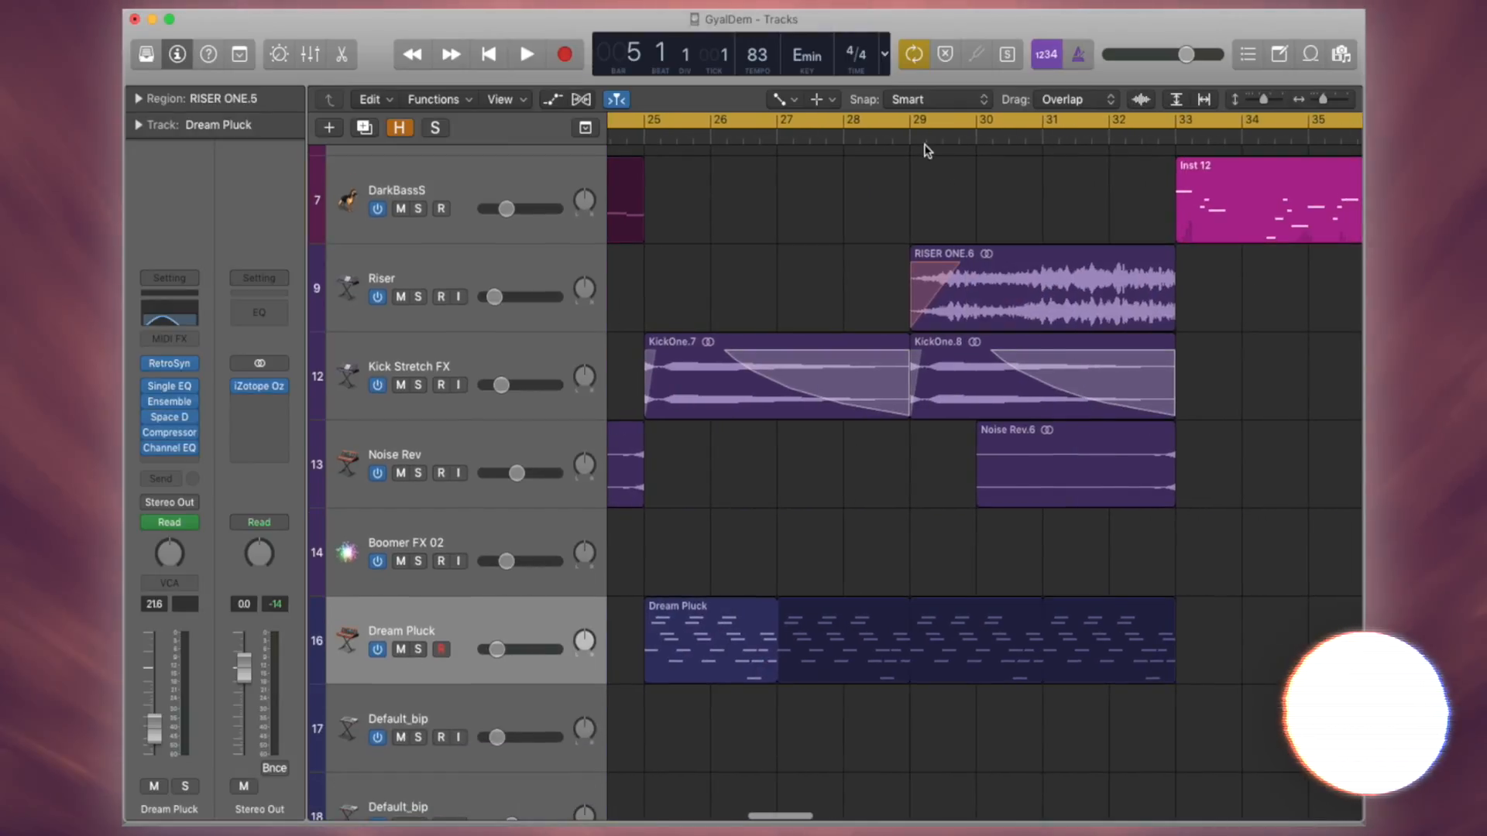
pyautogui.click(907, 140)
pyautogui.click(419, 296)
pyautogui.press('space')
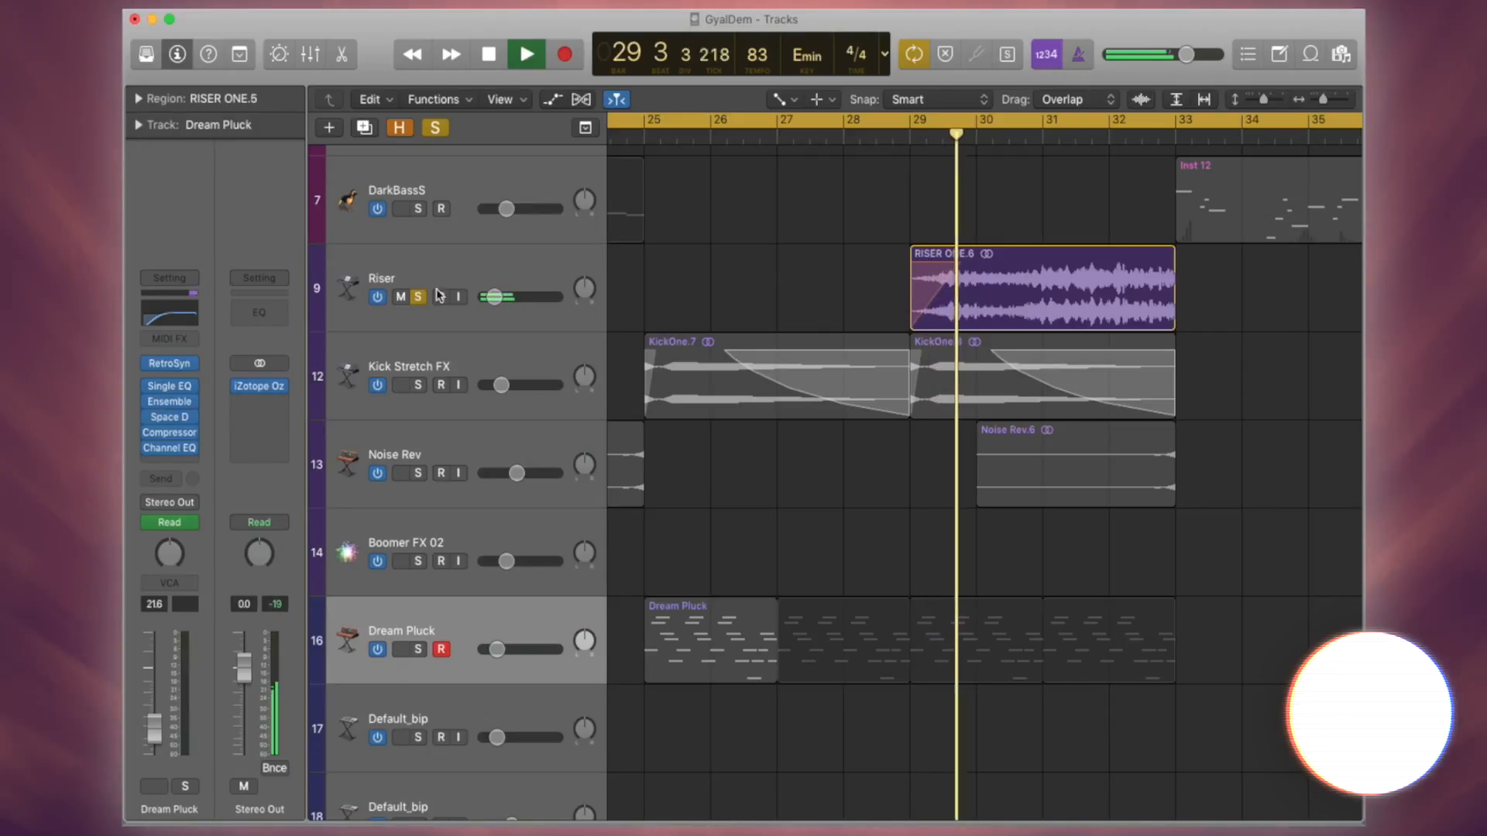
# Step: Examine the Riser track's Space Designer reverb with the 2.0s Villa Lobby preset, close it and stop playback
pyautogui.click(500, 263)
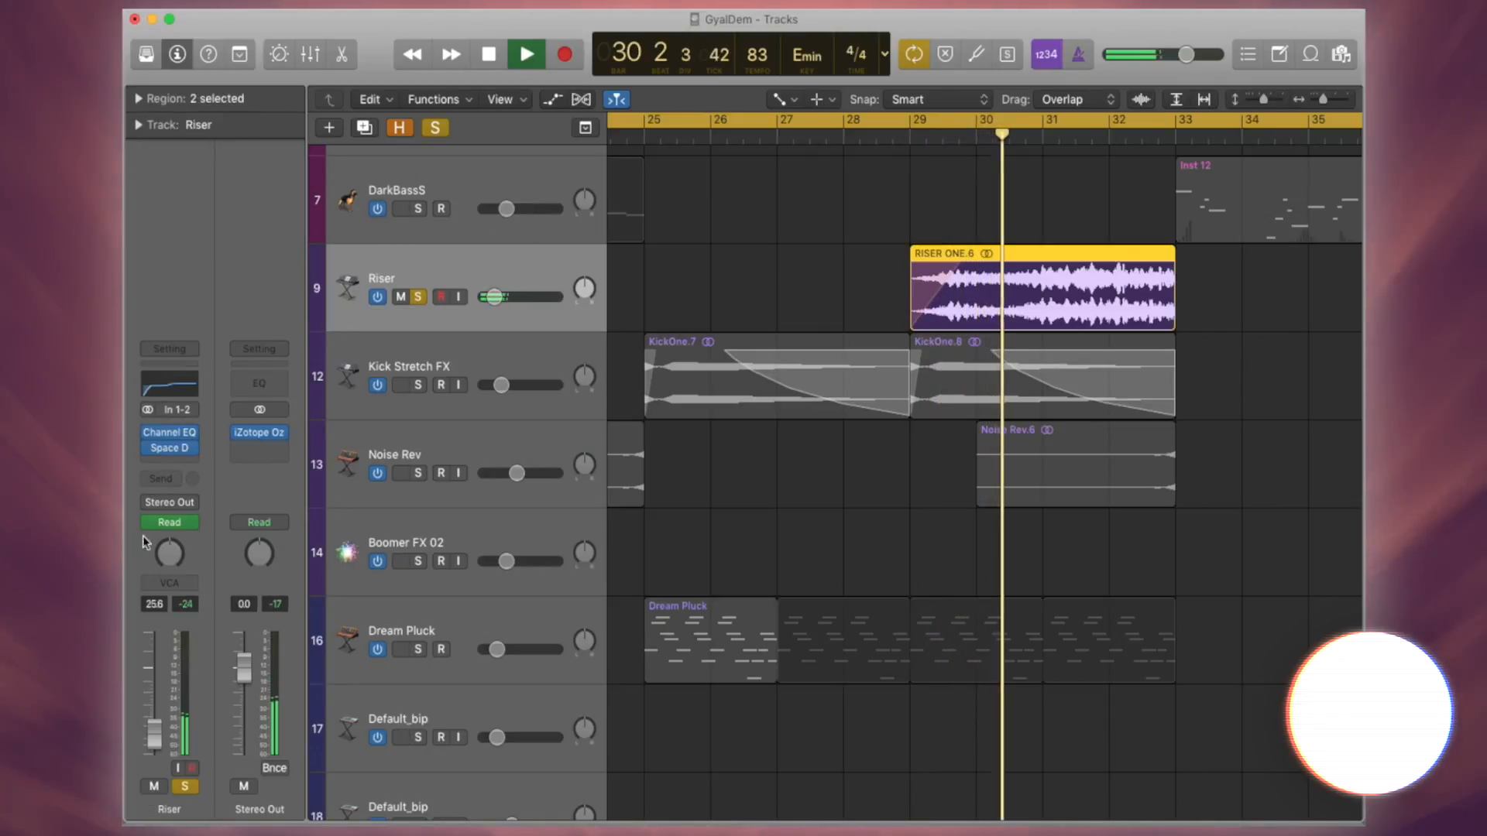
pyautogui.click(176, 452)
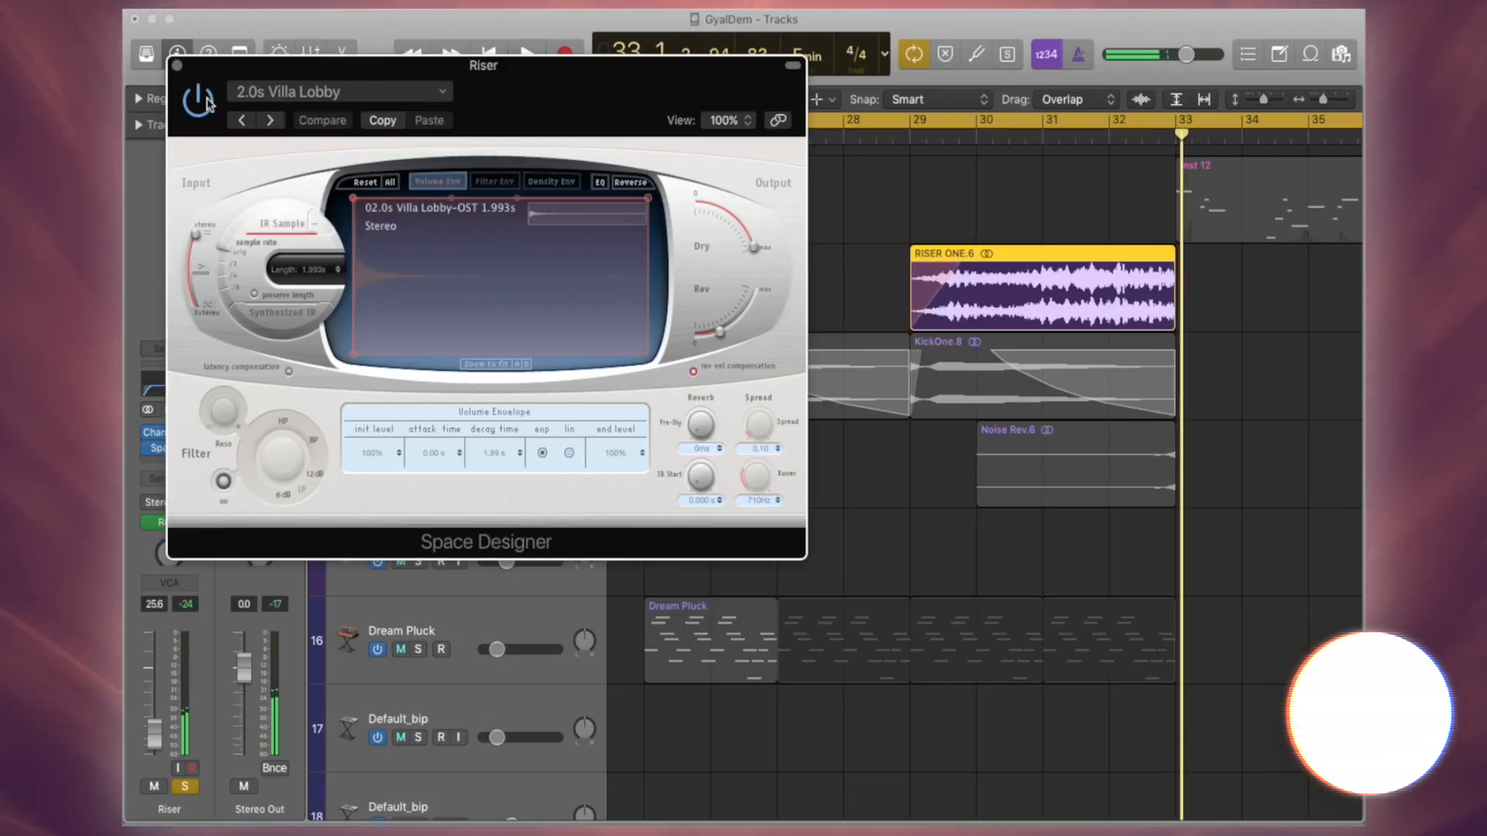
pyautogui.click(178, 66)
pyautogui.press('t')
pyautogui.press('t')
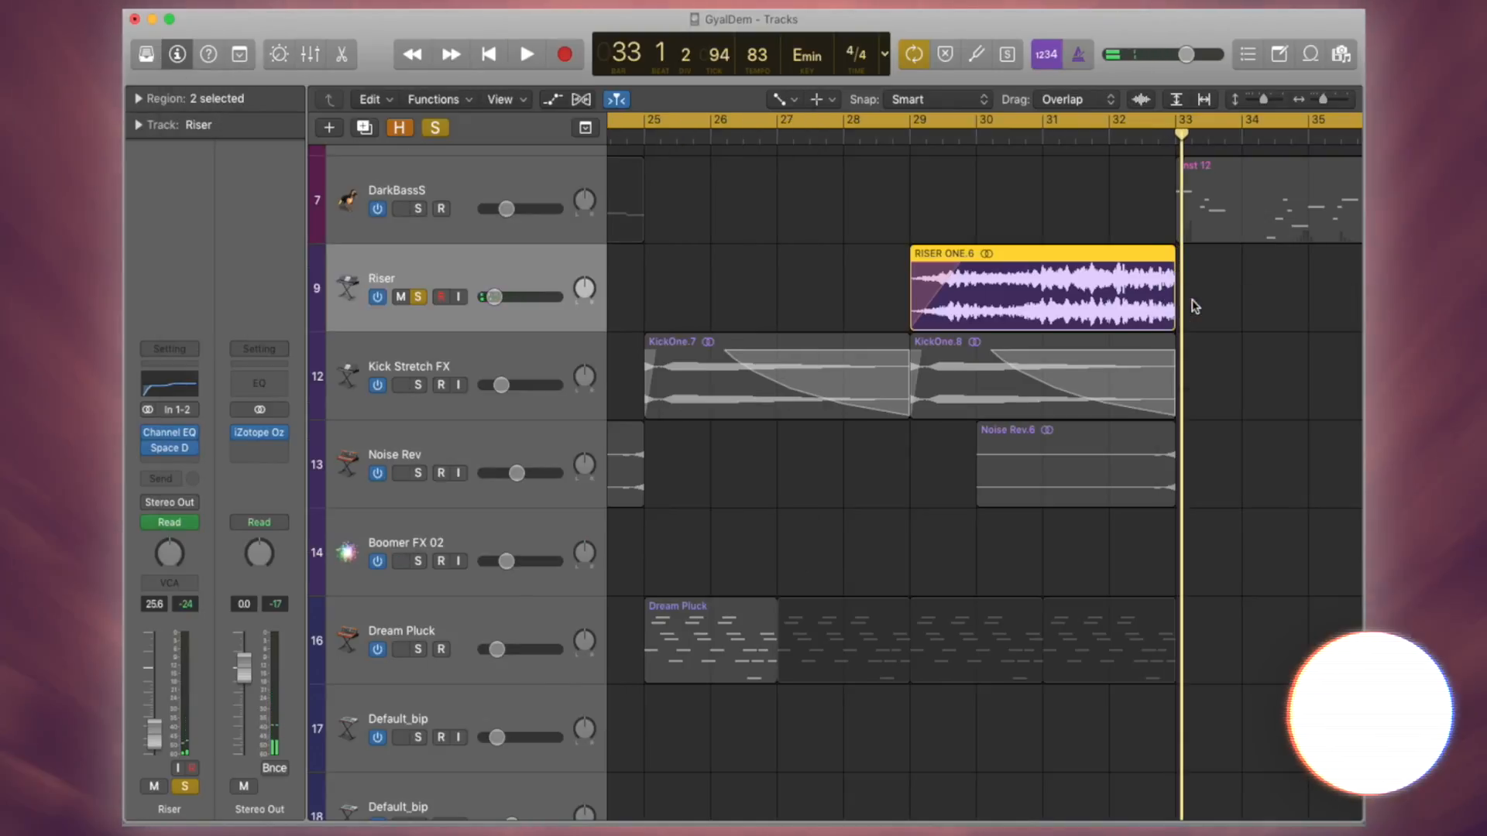
# Step: Draw a very short fade-out at the end of the RISER ONE.6 region, just before bar 33
pyautogui.scroll(10, 1195, 306)
pyautogui.hscroll(-3, 1196, 307)
pyautogui.hscroll(3, 1224, 307)
pyautogui.press('t')
pyautogui.press('a')
pyautogui.moveTo(1189, 311); pyautogui.dragTo(1151, 323)
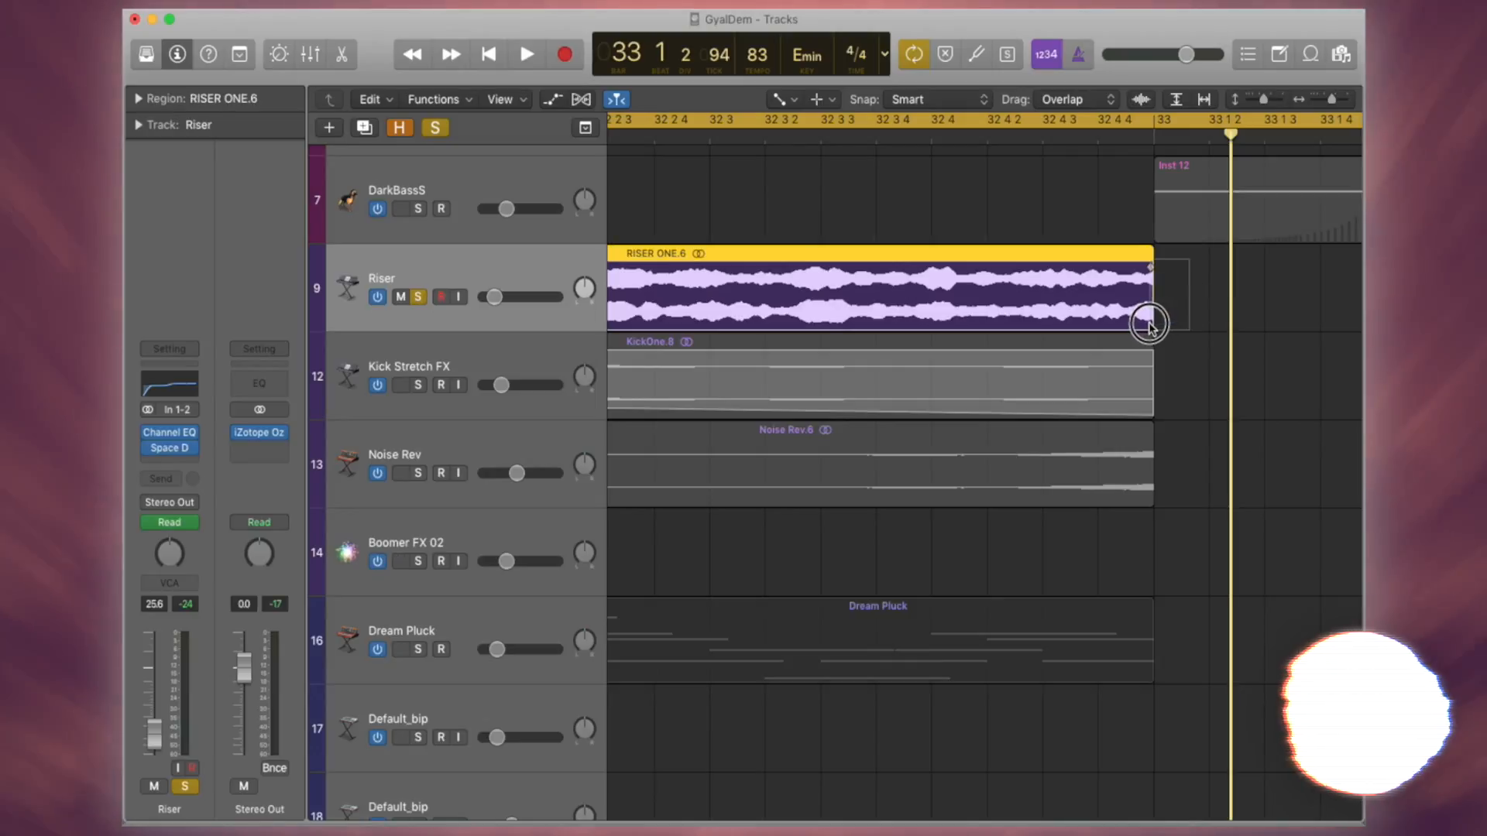
# Step: Add a fade-in of about 0.8 bar and a very short fade-out to RISER ONE.5, and unsolo the Riser track
pyautogui.hscroll(-10, 1150, 324)
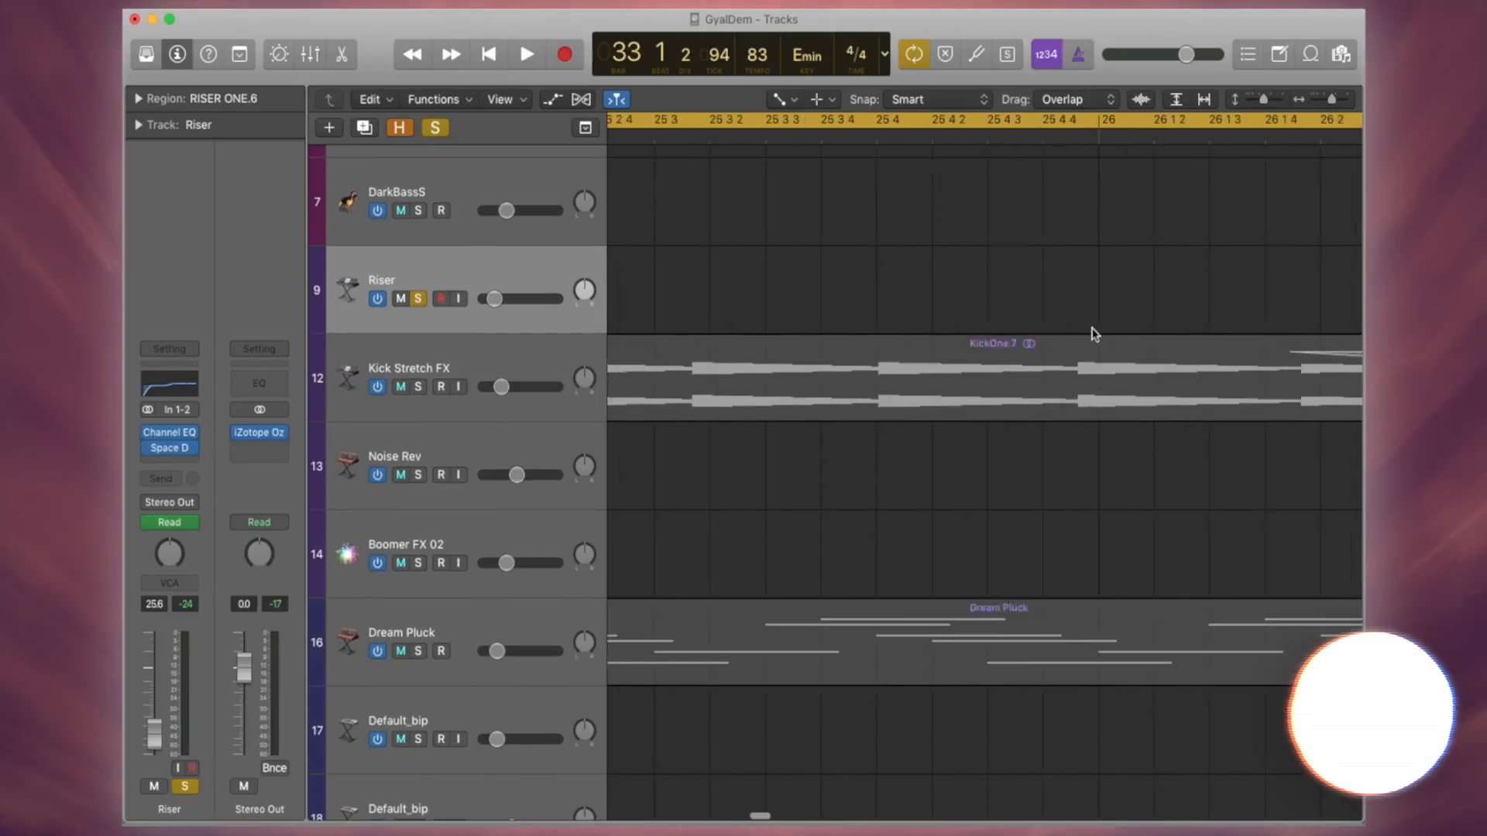
pyautogui.scroll(-10, 1094, 333)
pyautogui.scroll(5, 1096, 330)
pyautogui.hscroll(3, 1098, 333)
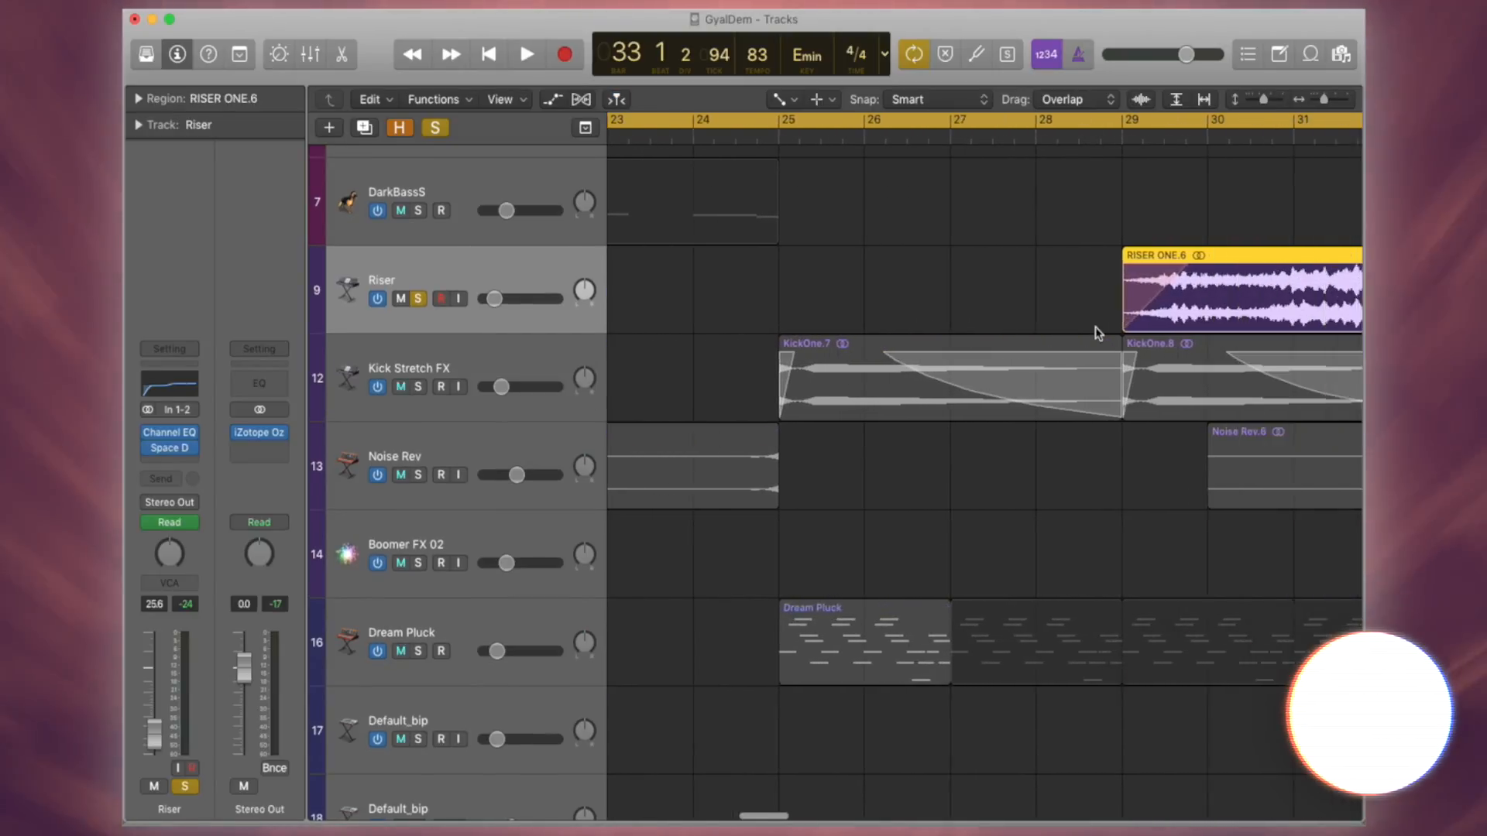
pyautogui.hscroll(-20, 1096, 331)
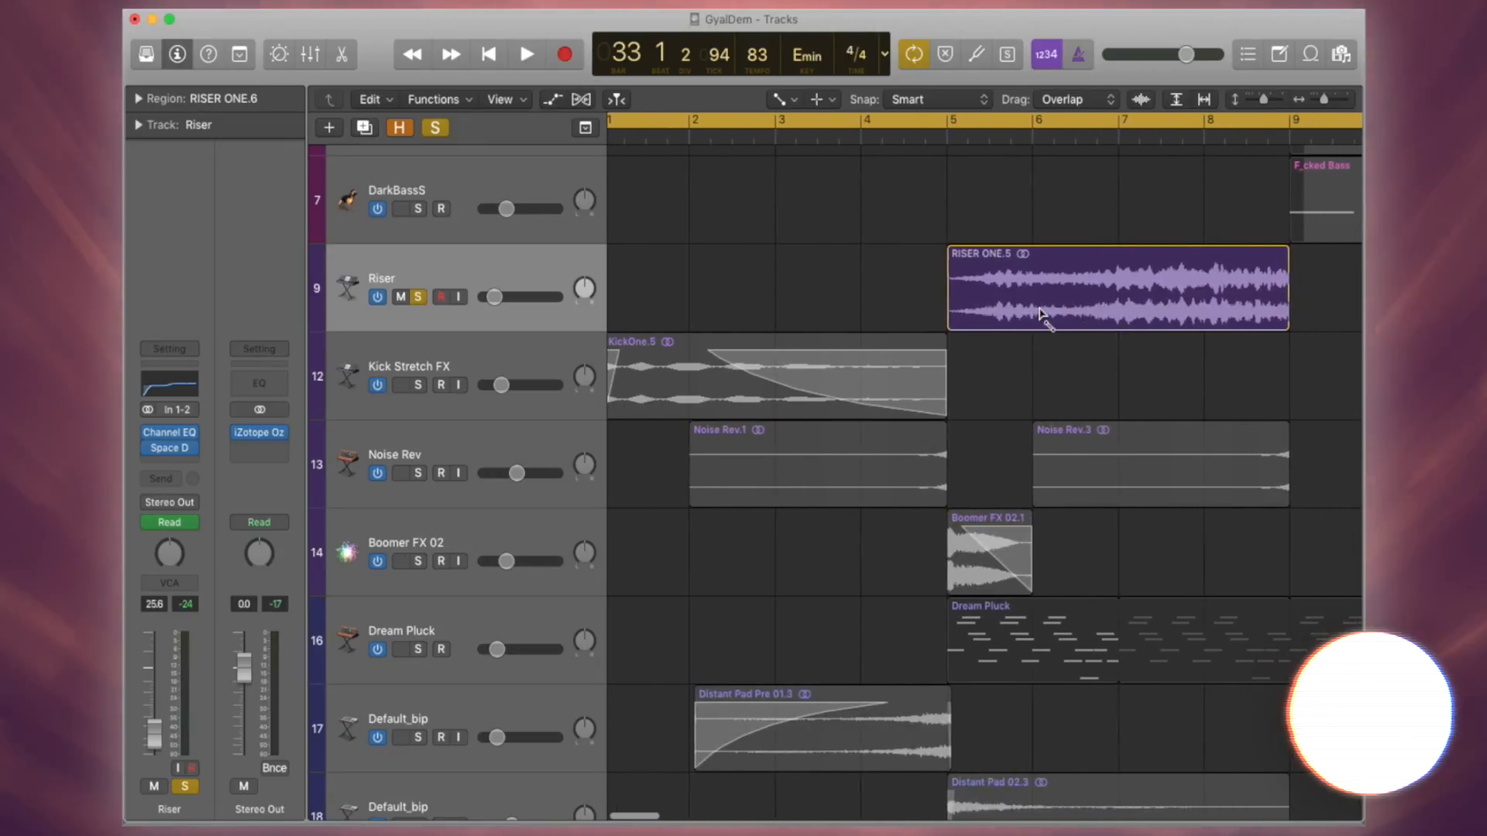
pyautogui.hscroll(1, 1040, 314)
pyautogui.click(958, 294)
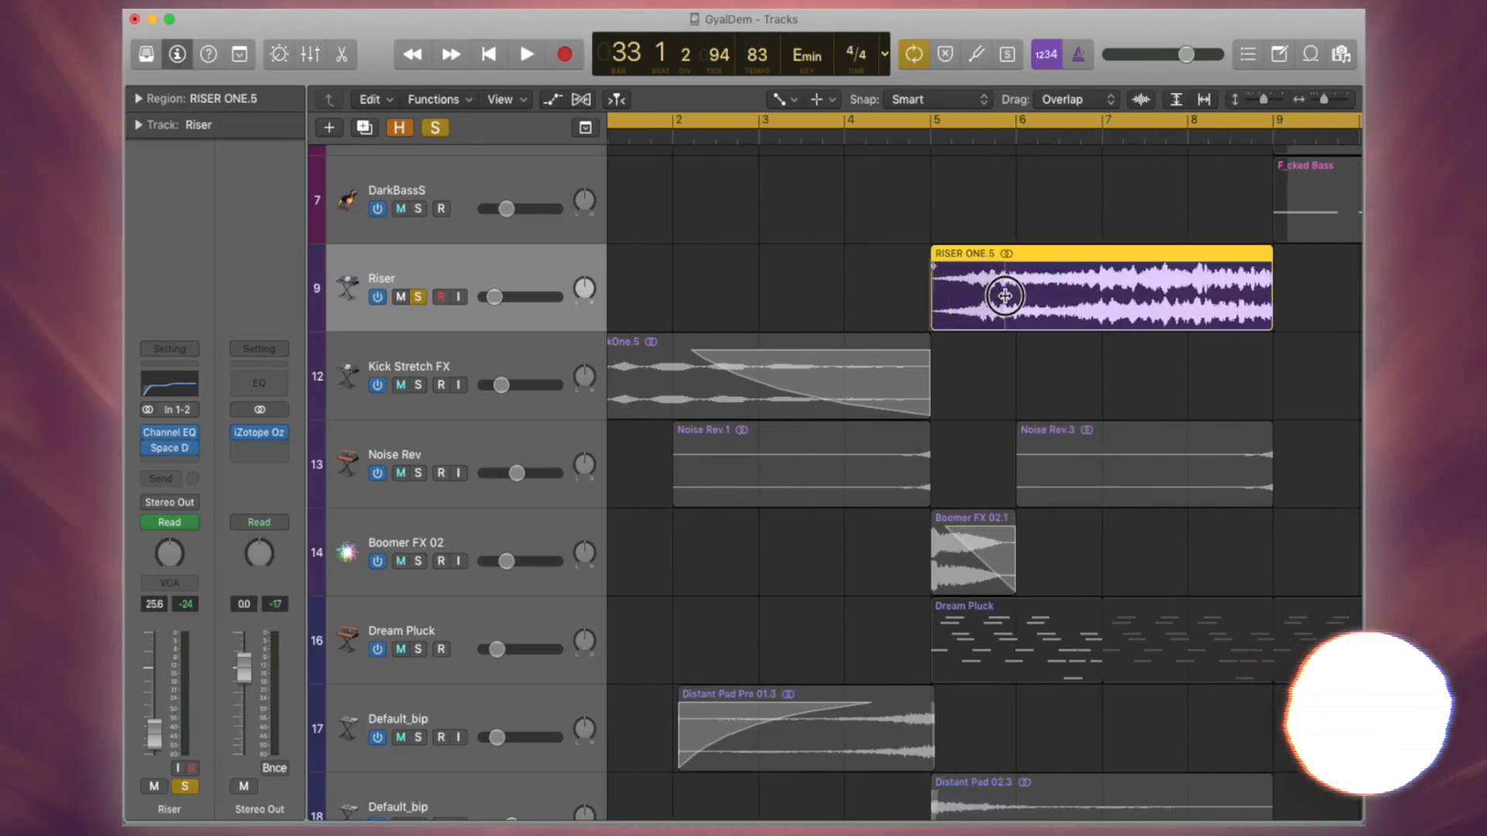
pyautogui.moveTo(1004, 296); pyautogui.dragTo(994, 296)
pyautogui.moveTo(1279, 259); pyautogui.dragTo(1272, 321)
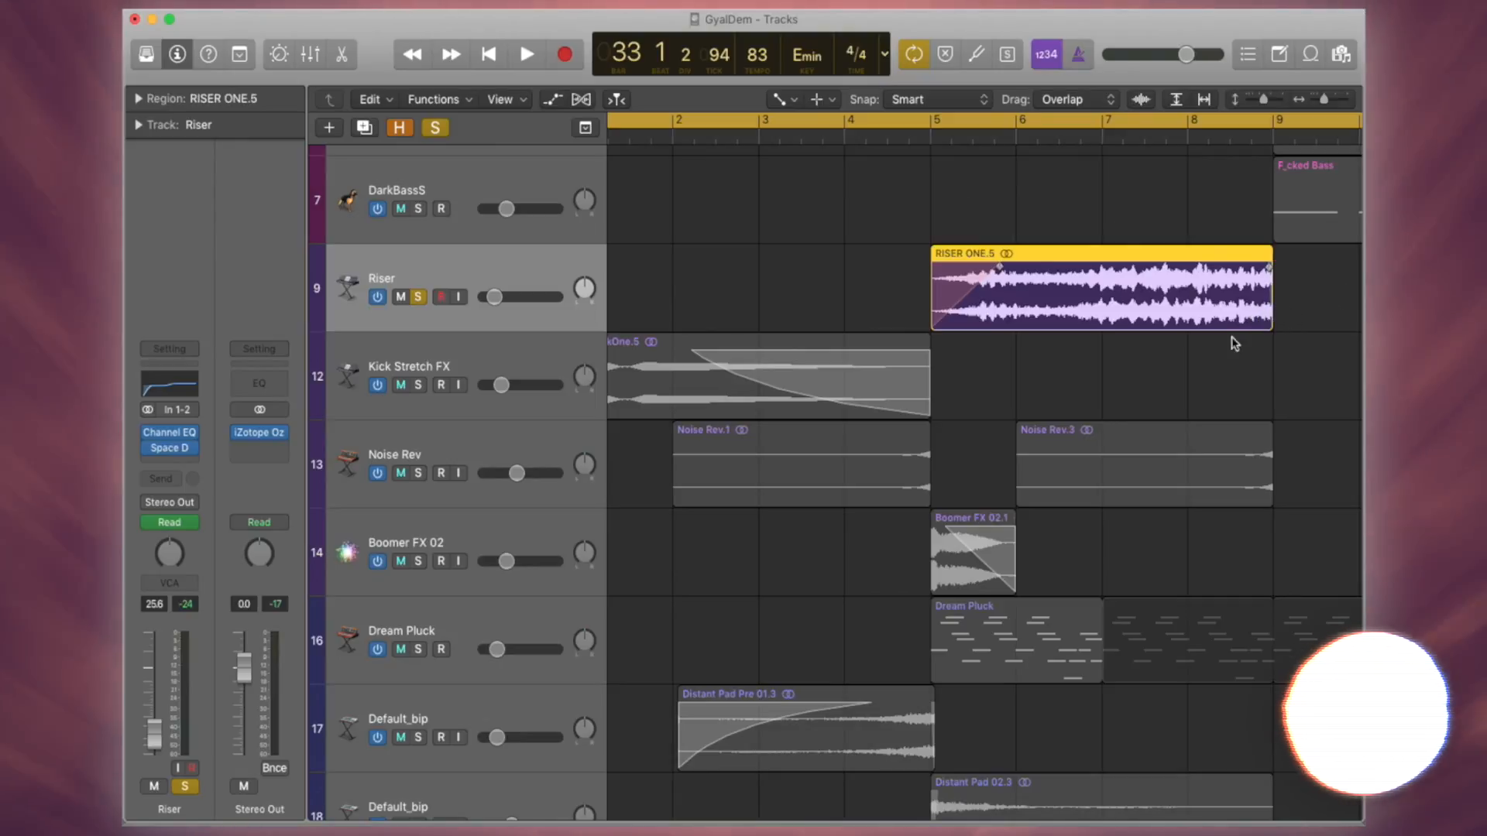
pyautogui.press('z')
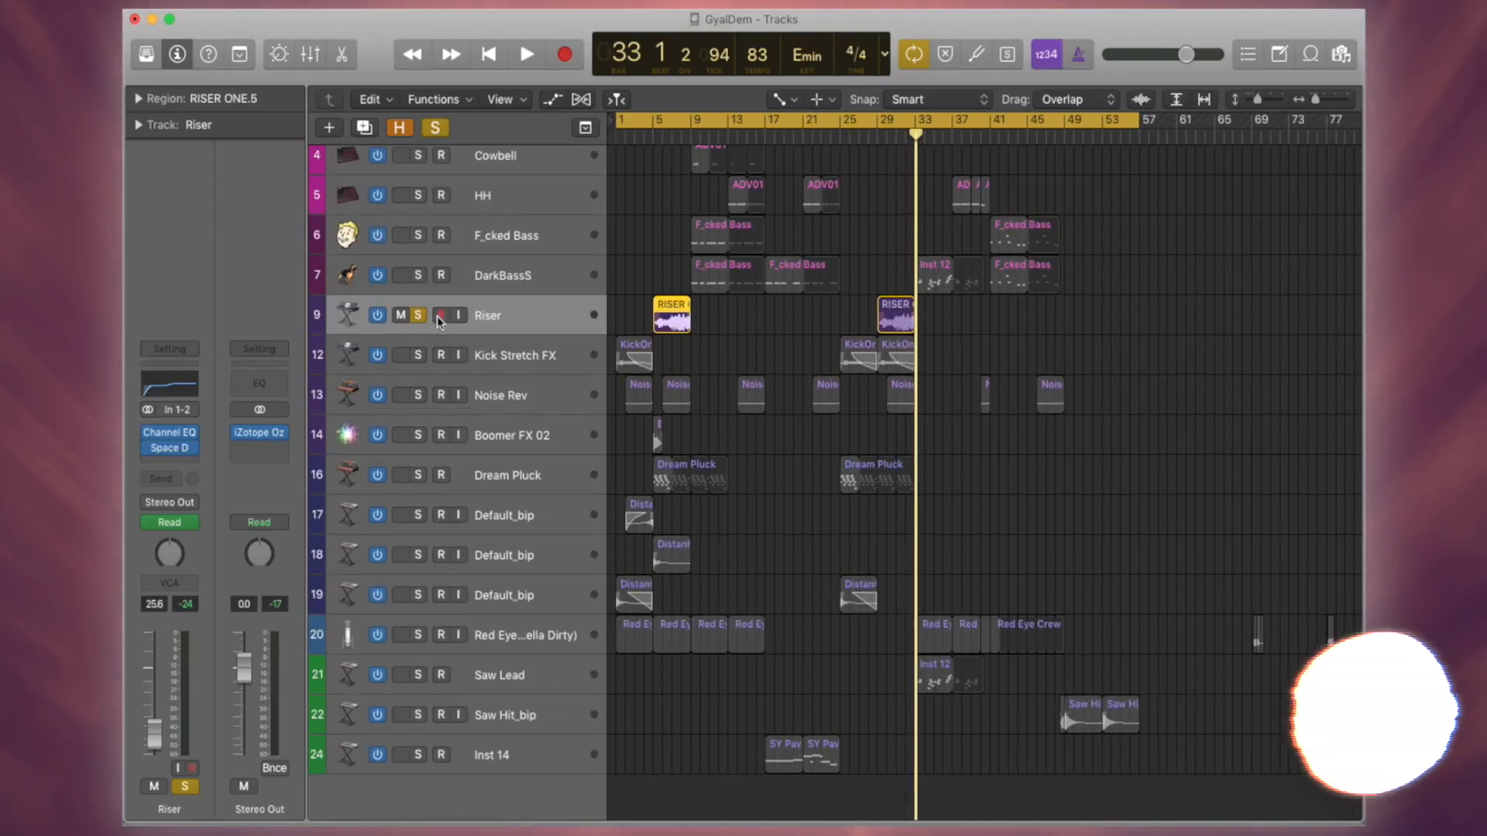
pyautogui.click(418, 315)
# Step: Examine the whole arrangement, comparing the sections around bars 25 to 49 with the opening bars
pyautogui.scroll(-5, 701, 326)
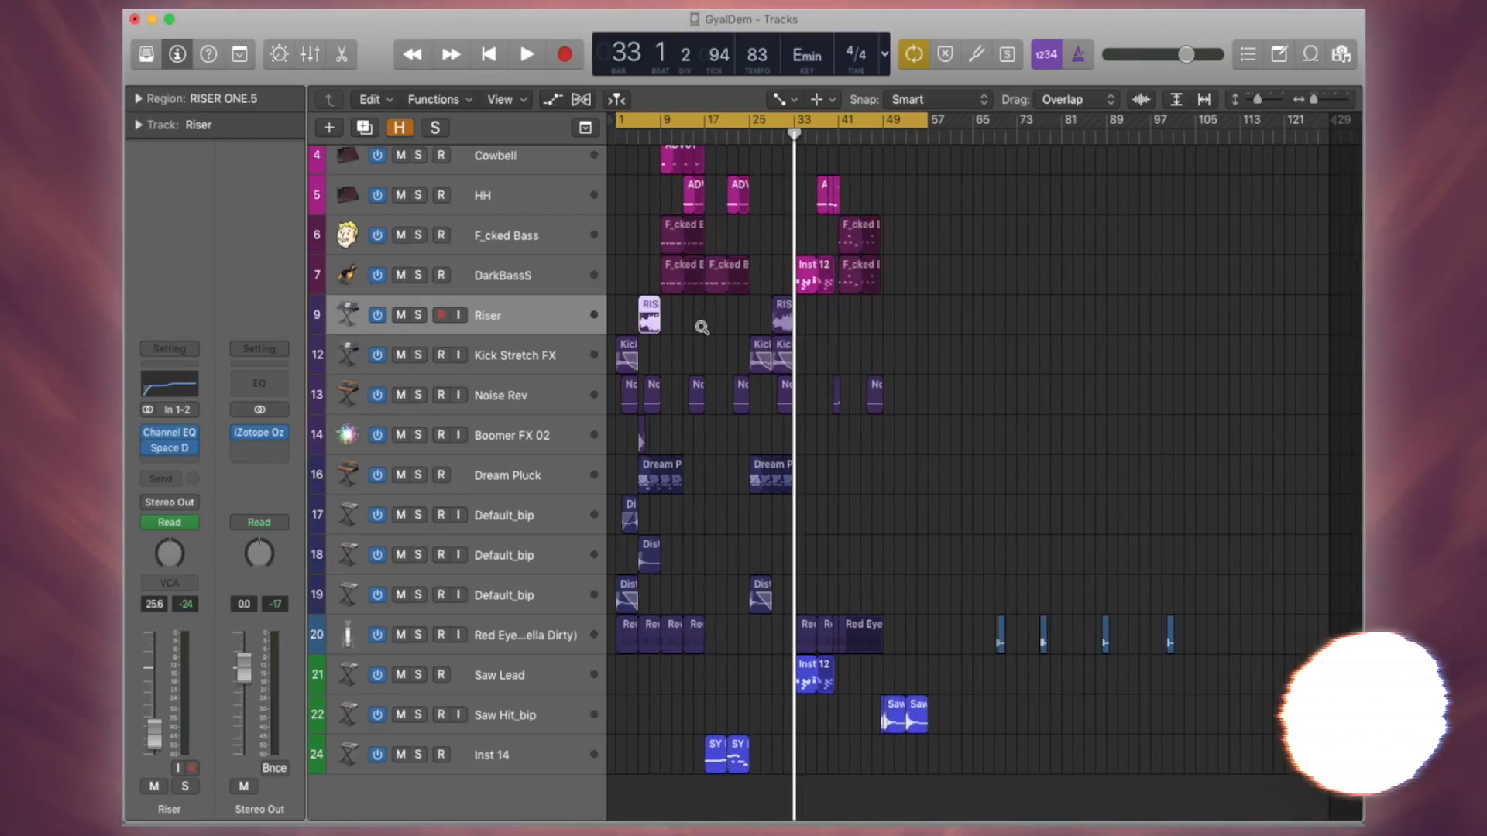
pyautogui.scroll(-2, 701, 329)
pyautogui.scroll(3, 701, 329)
pyautogui.scroll(-4, 701, 328)
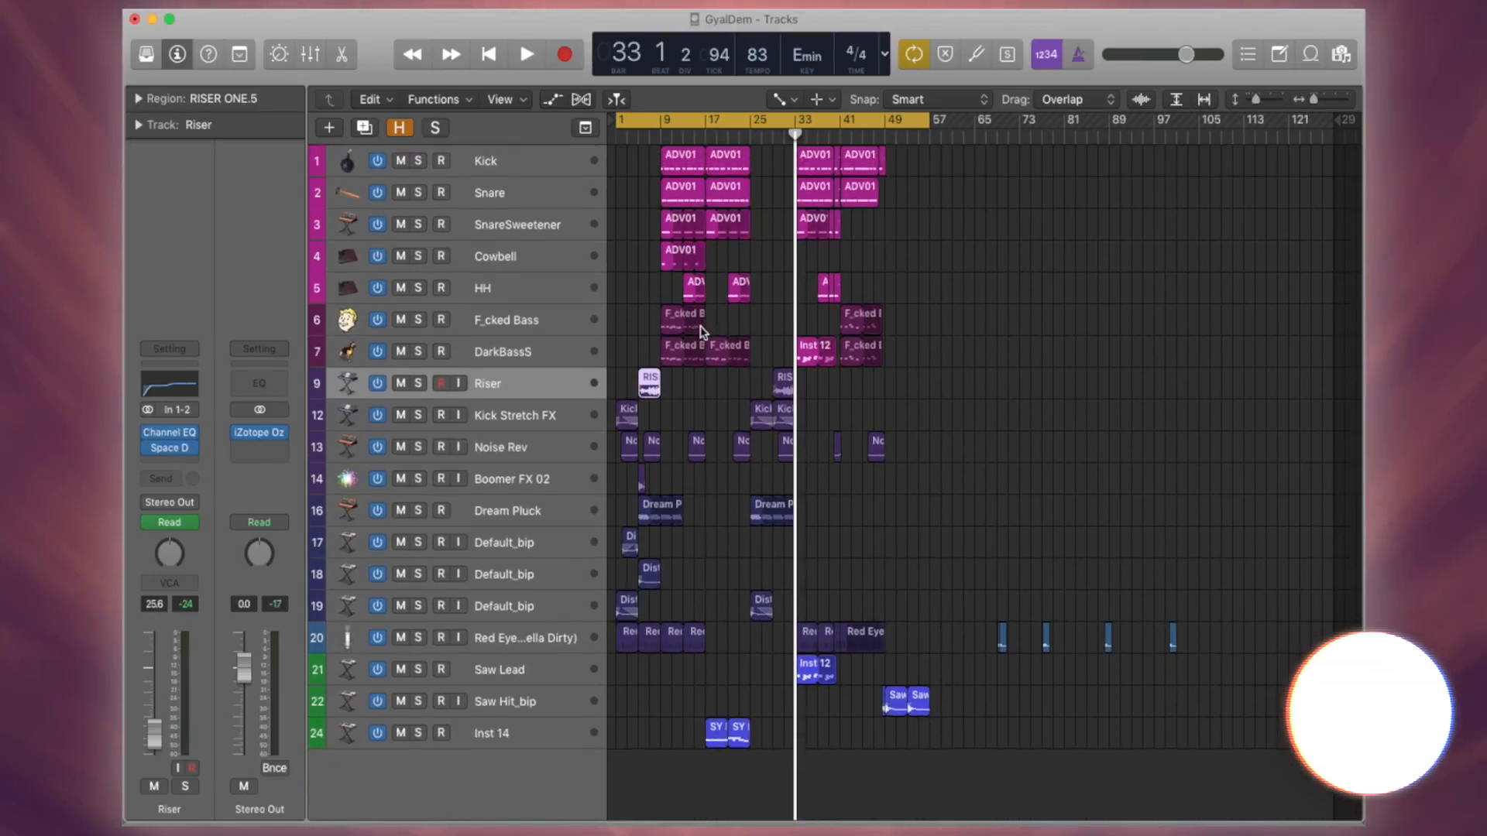
pyautogui.scroll(4, 702, 331)
pyautogui.scroll(4, 703, 331)
pyautogui.scroll(-4, 703, 328)
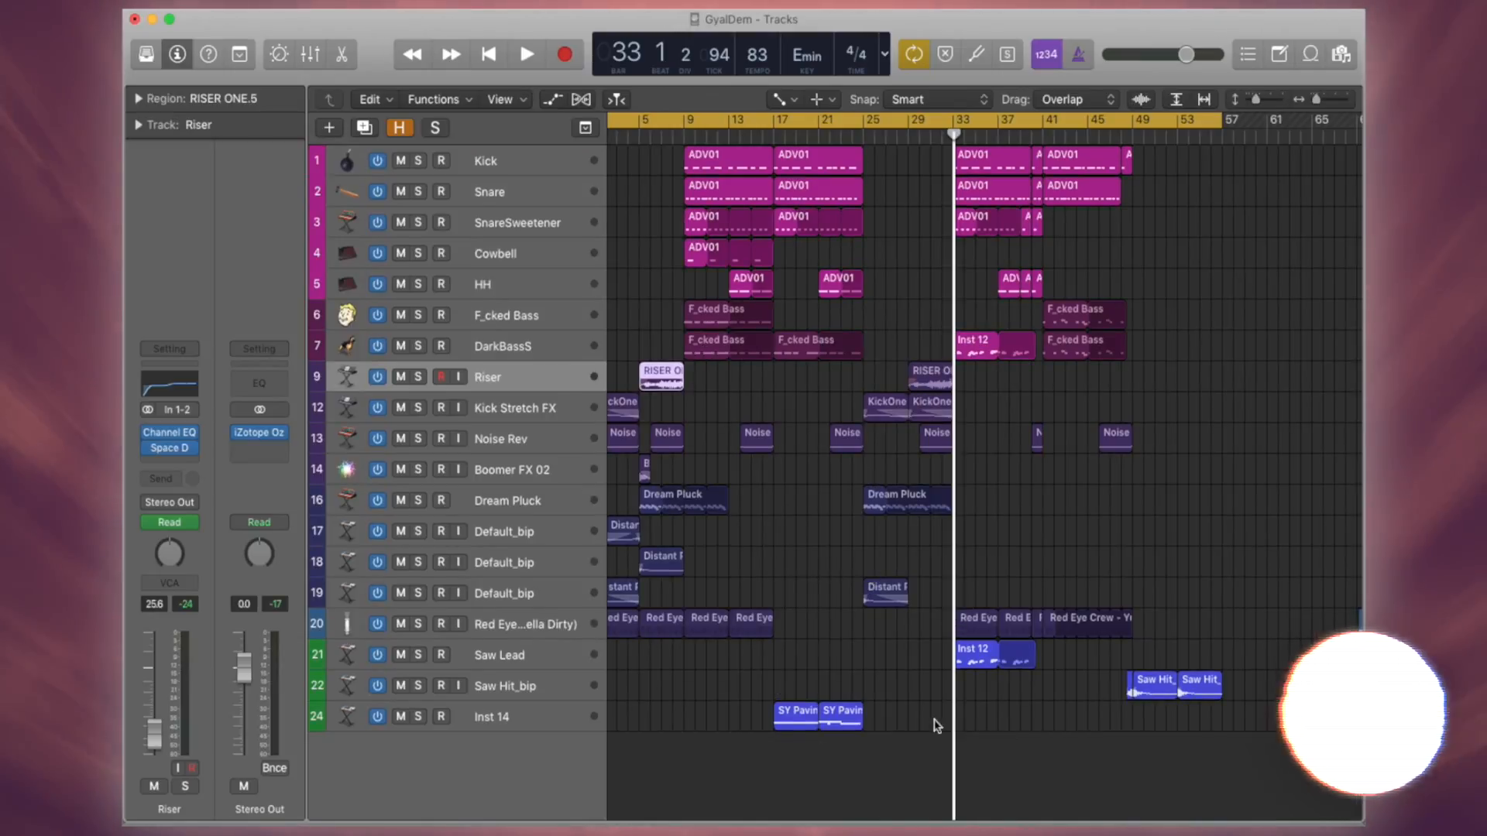
pyautogui.scroll(3, 952, 691)
pyautogui.scroll(4, 948, 689)
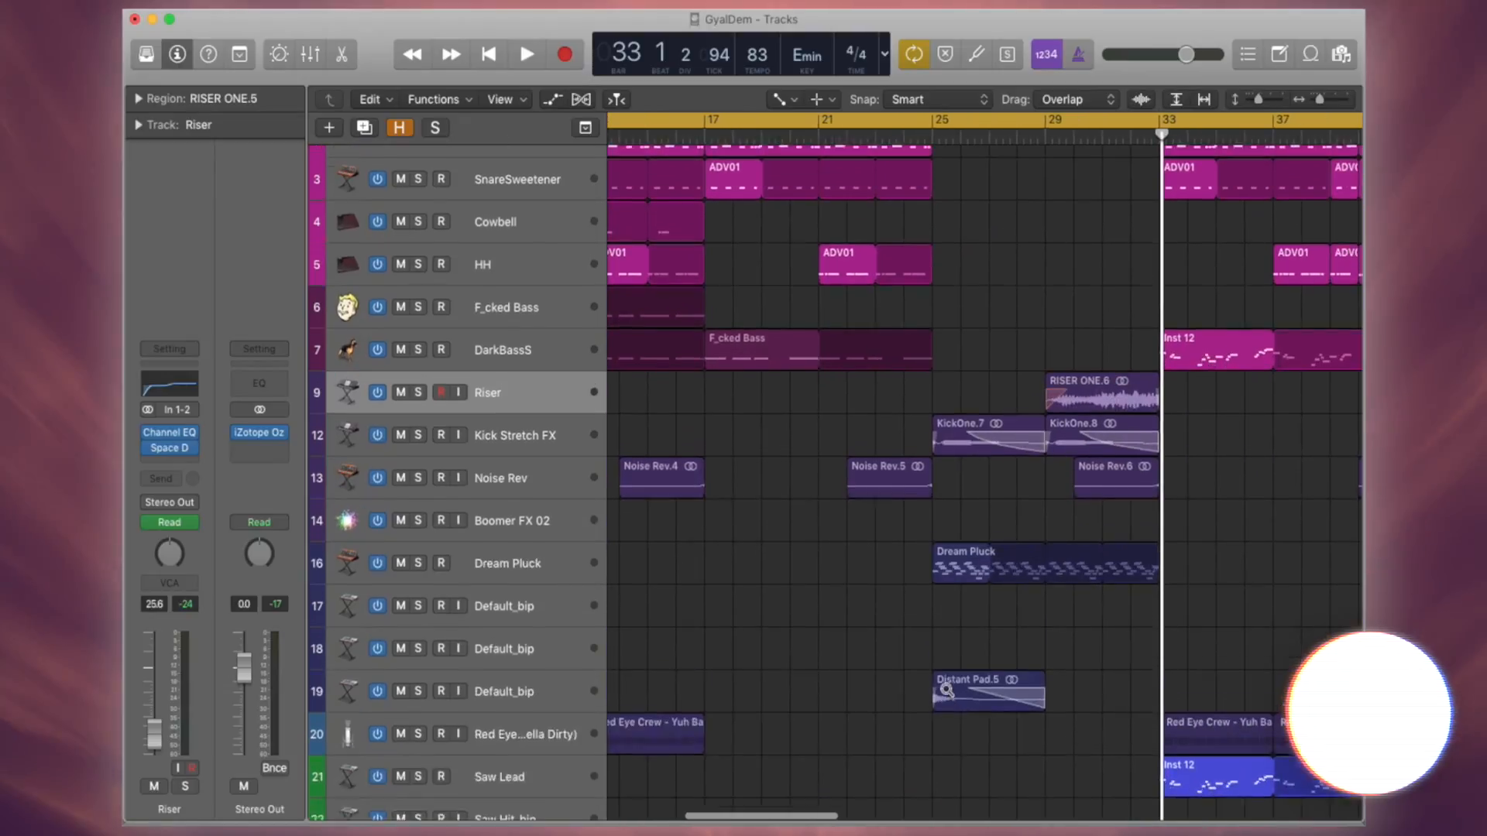
pyautogui.scroll(3, 948, 692)
pyautogui.hscroll(5, 946, 691)
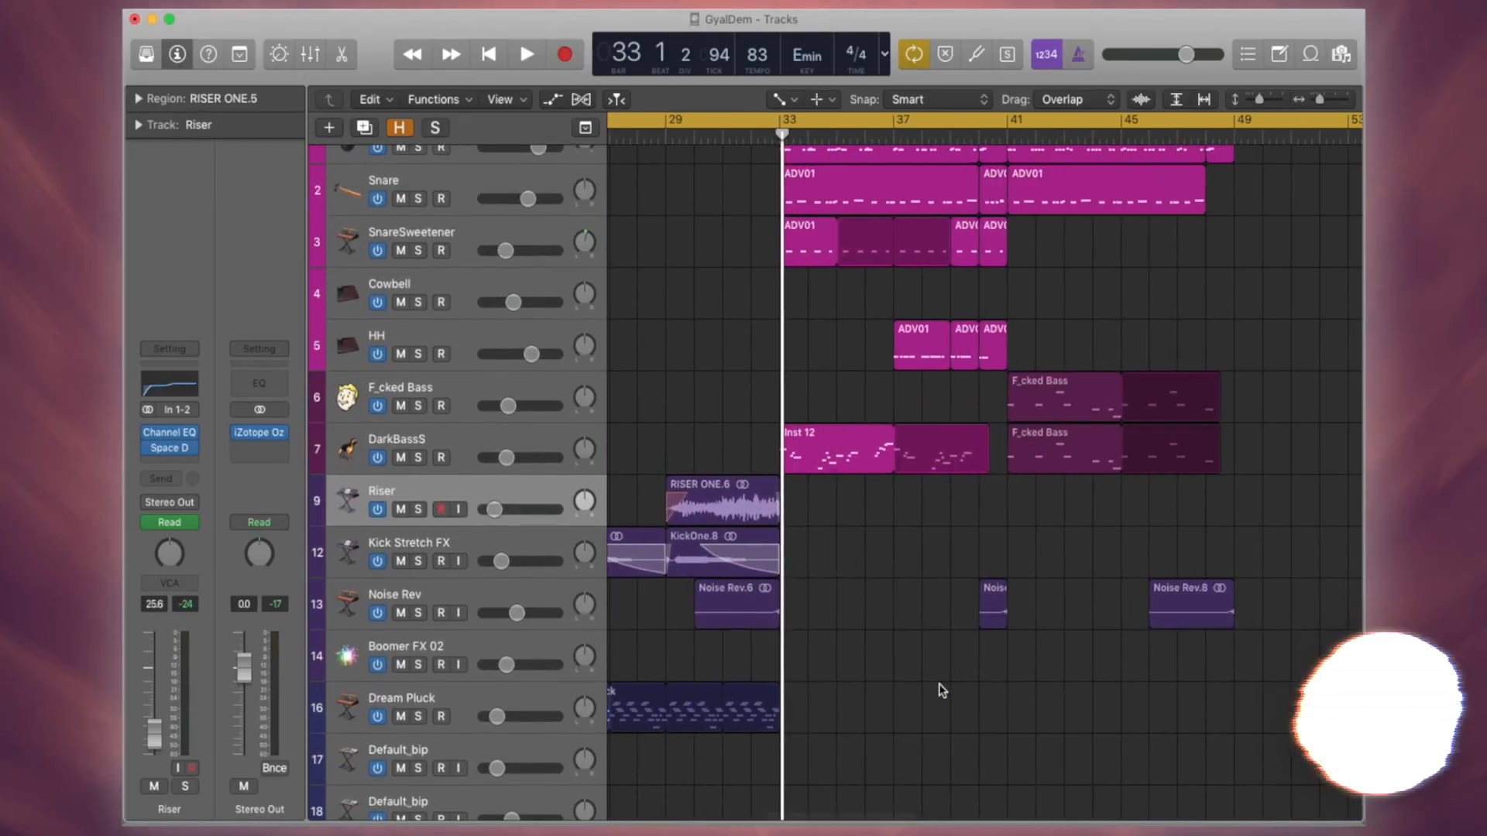
pyautogui.hscroll(3, 942, 690)
pyautogui.hscroll(-5, 945, 689)
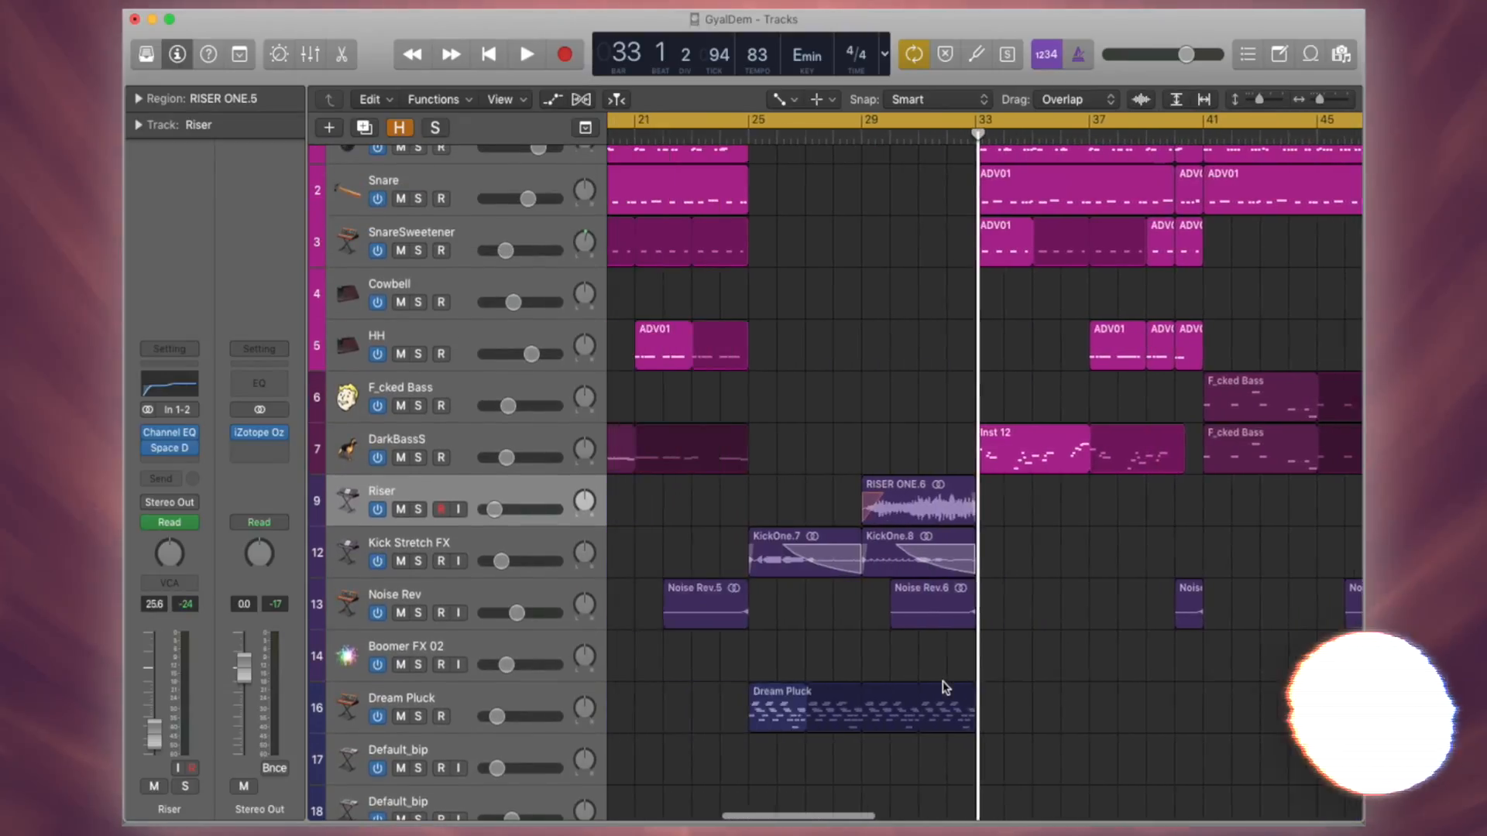
pyautogui.hscroll(-3, 945, 687)
pyautogui.hscroll(-10, 932, 687)
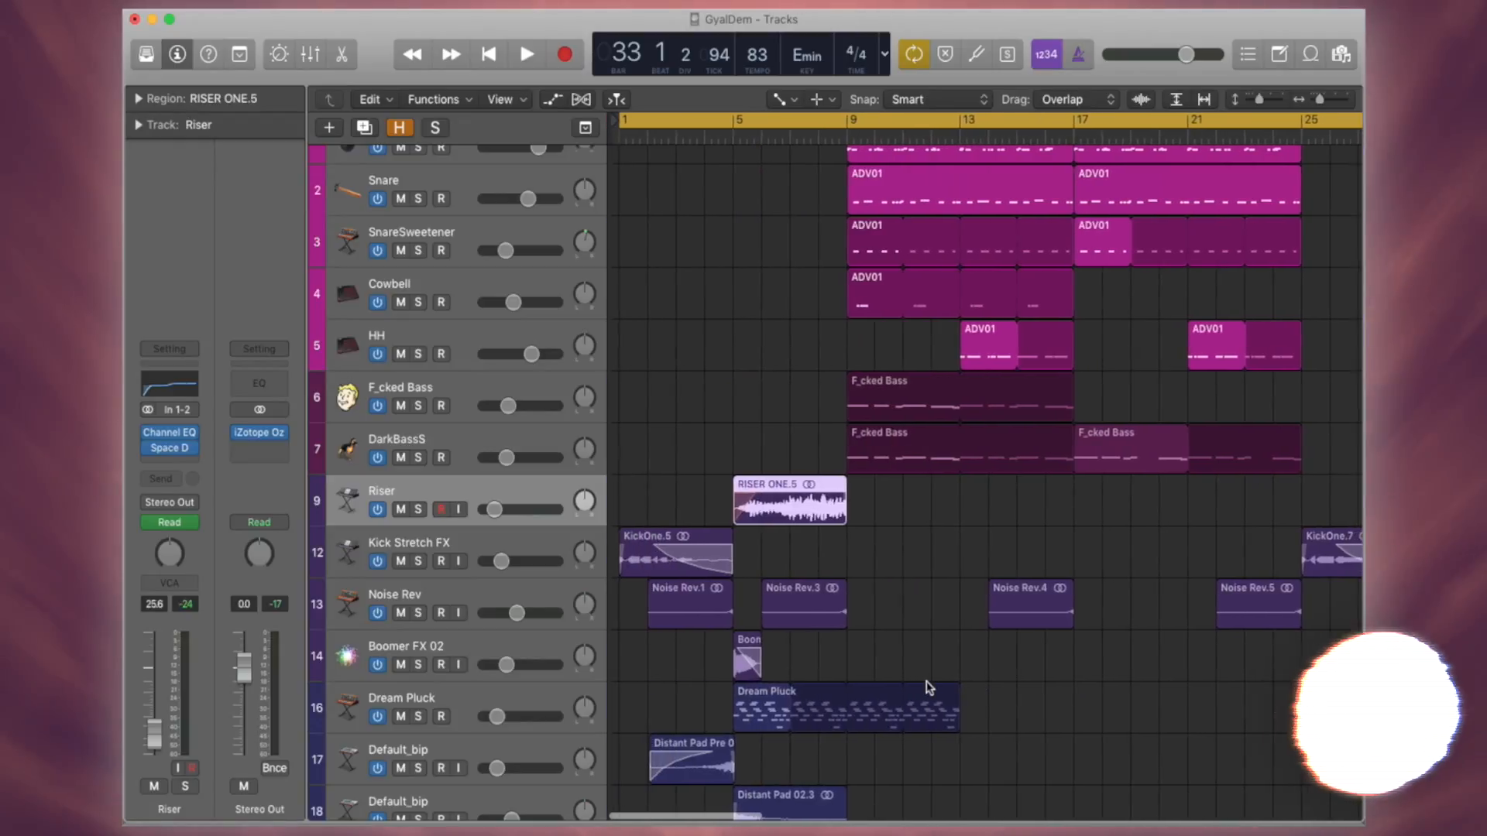